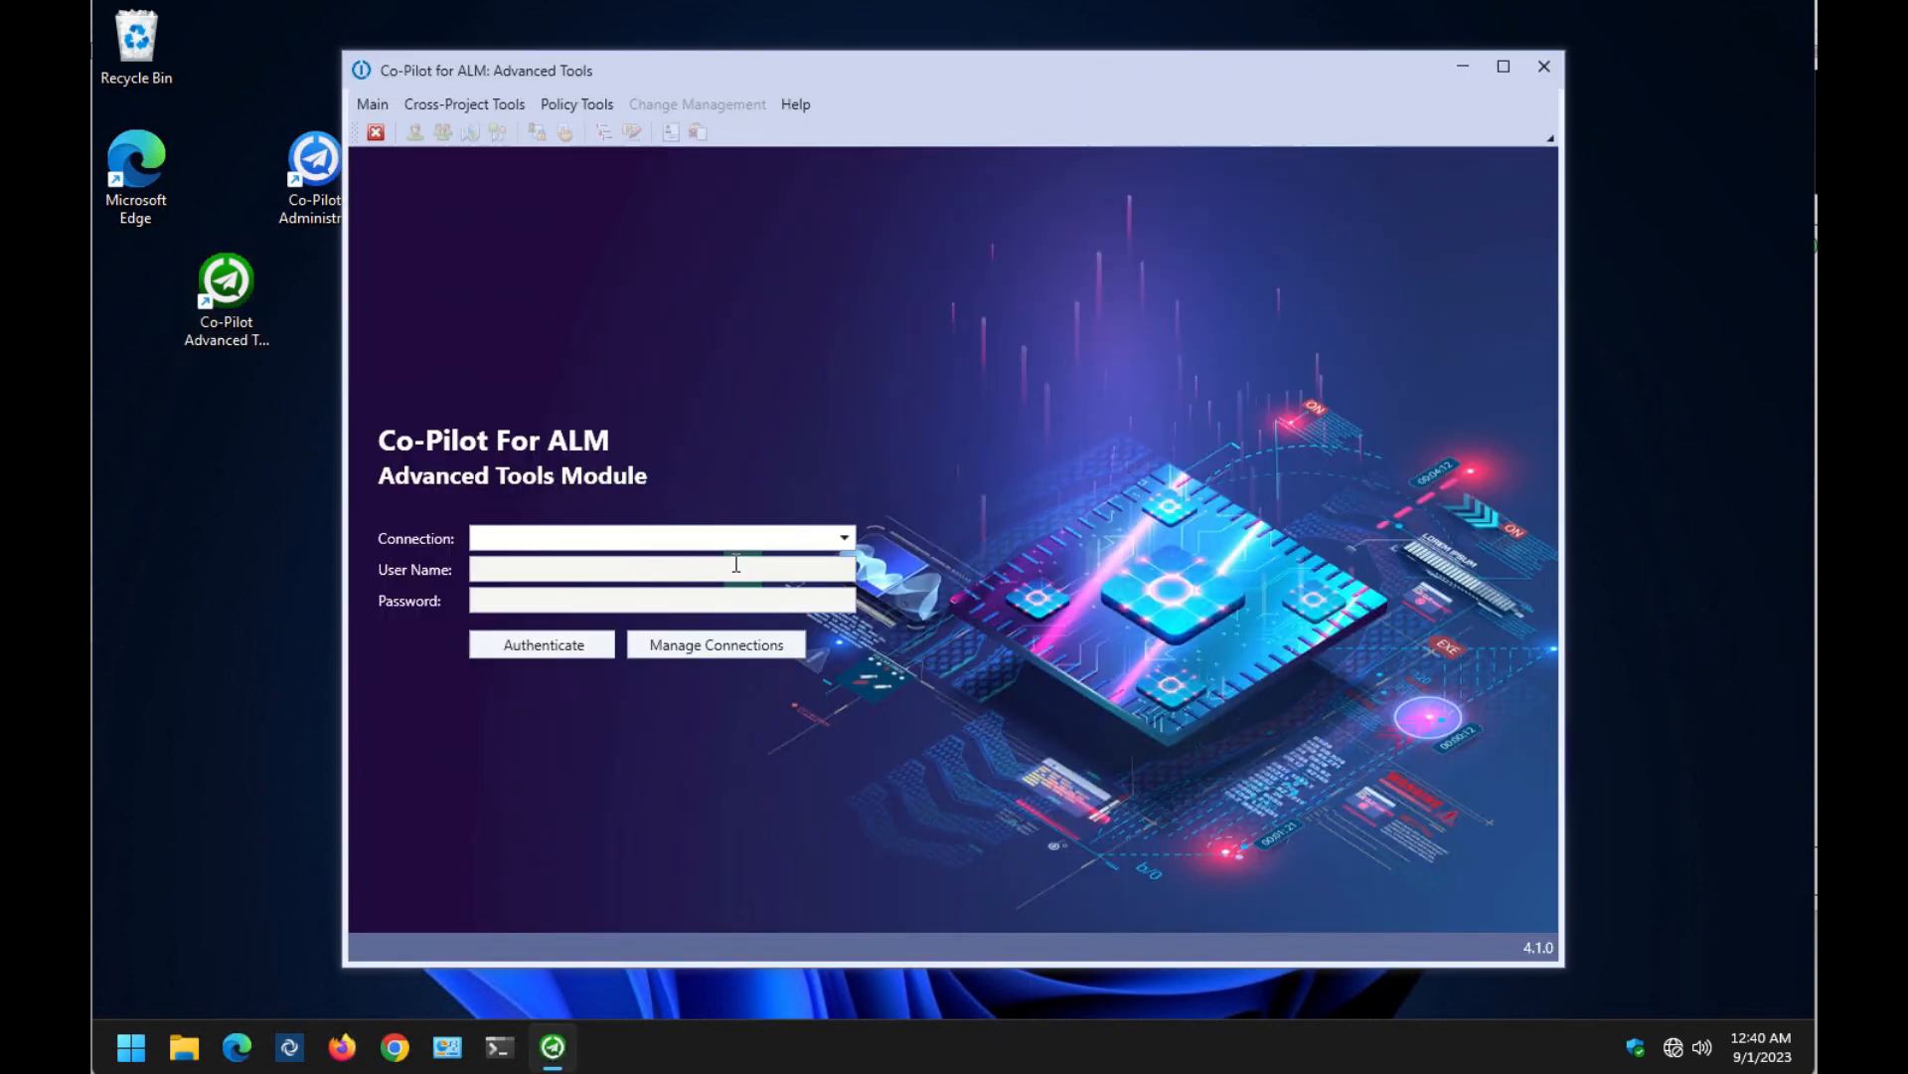
pyautogui.click(844, 536)
pyautogui.click(787, 566)
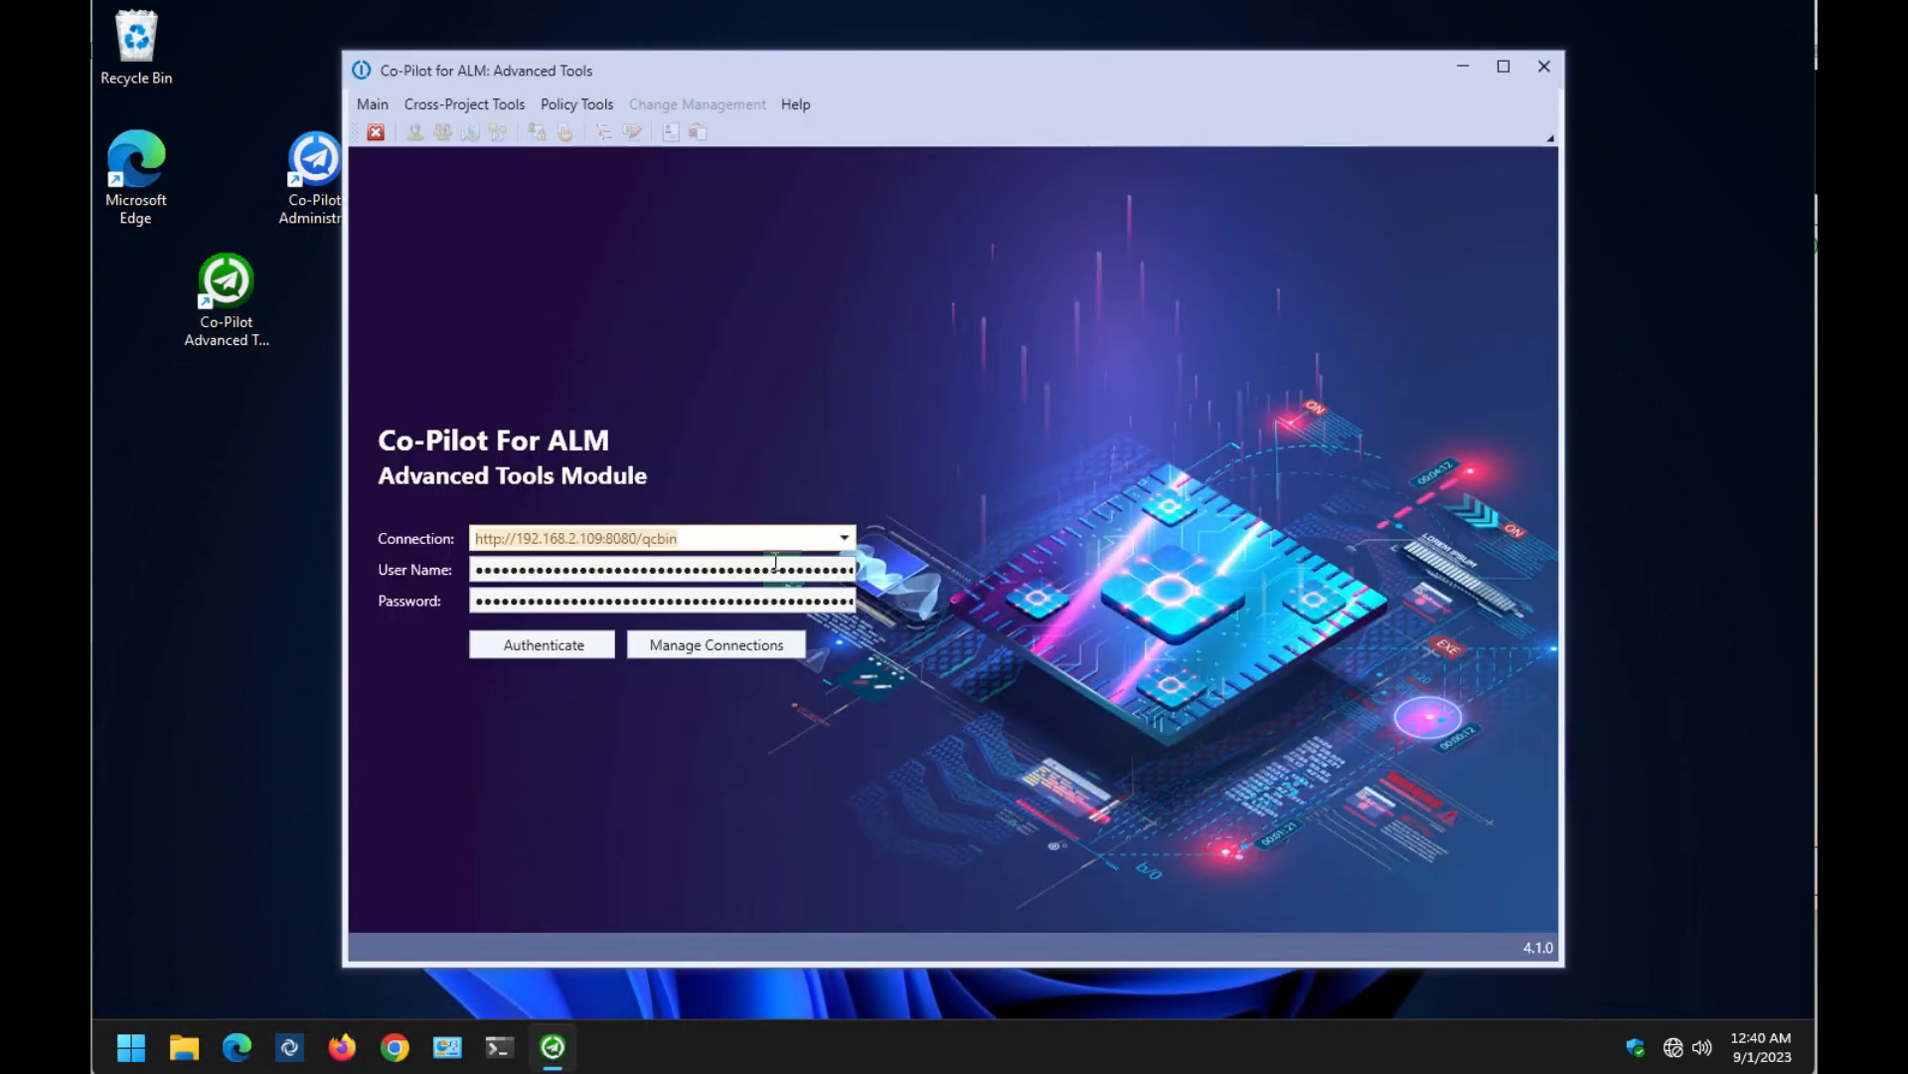
pyautogui.click(560, 648)
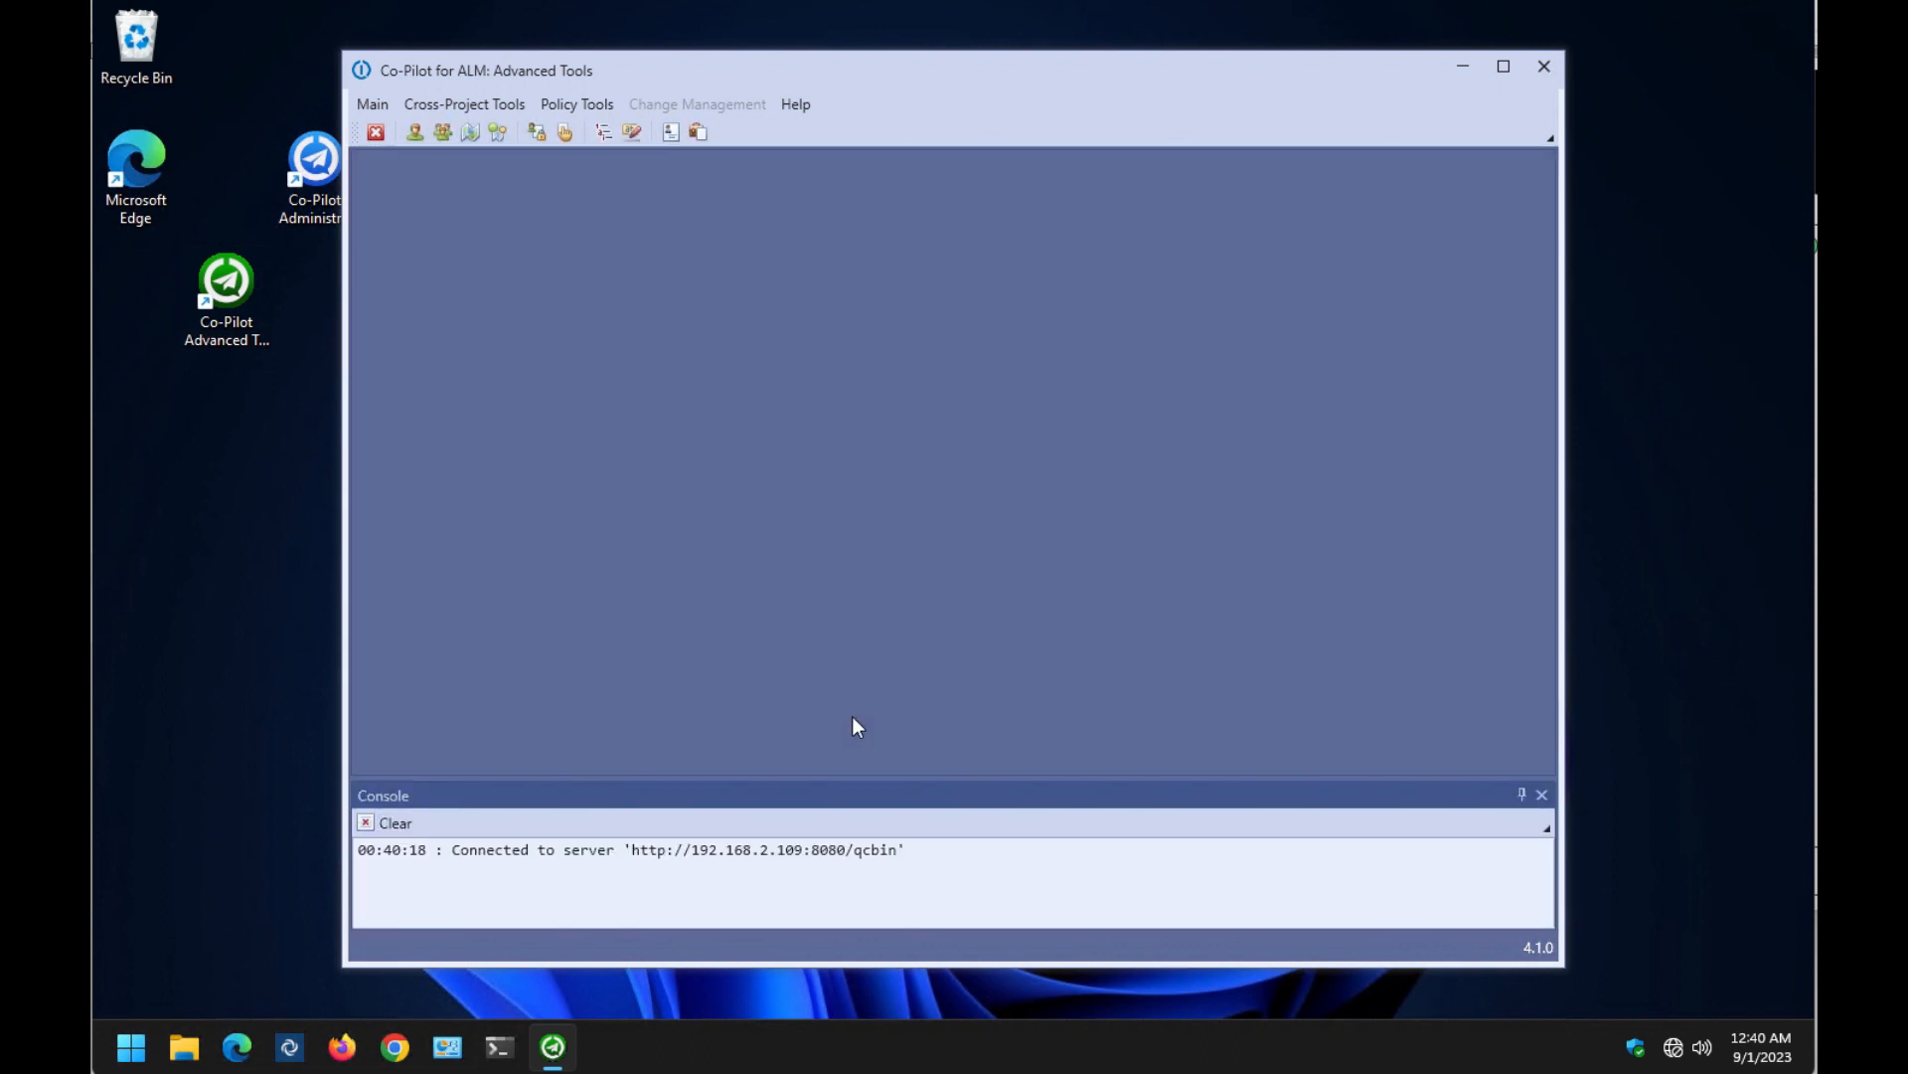
pyautogui.click(1503, 66)
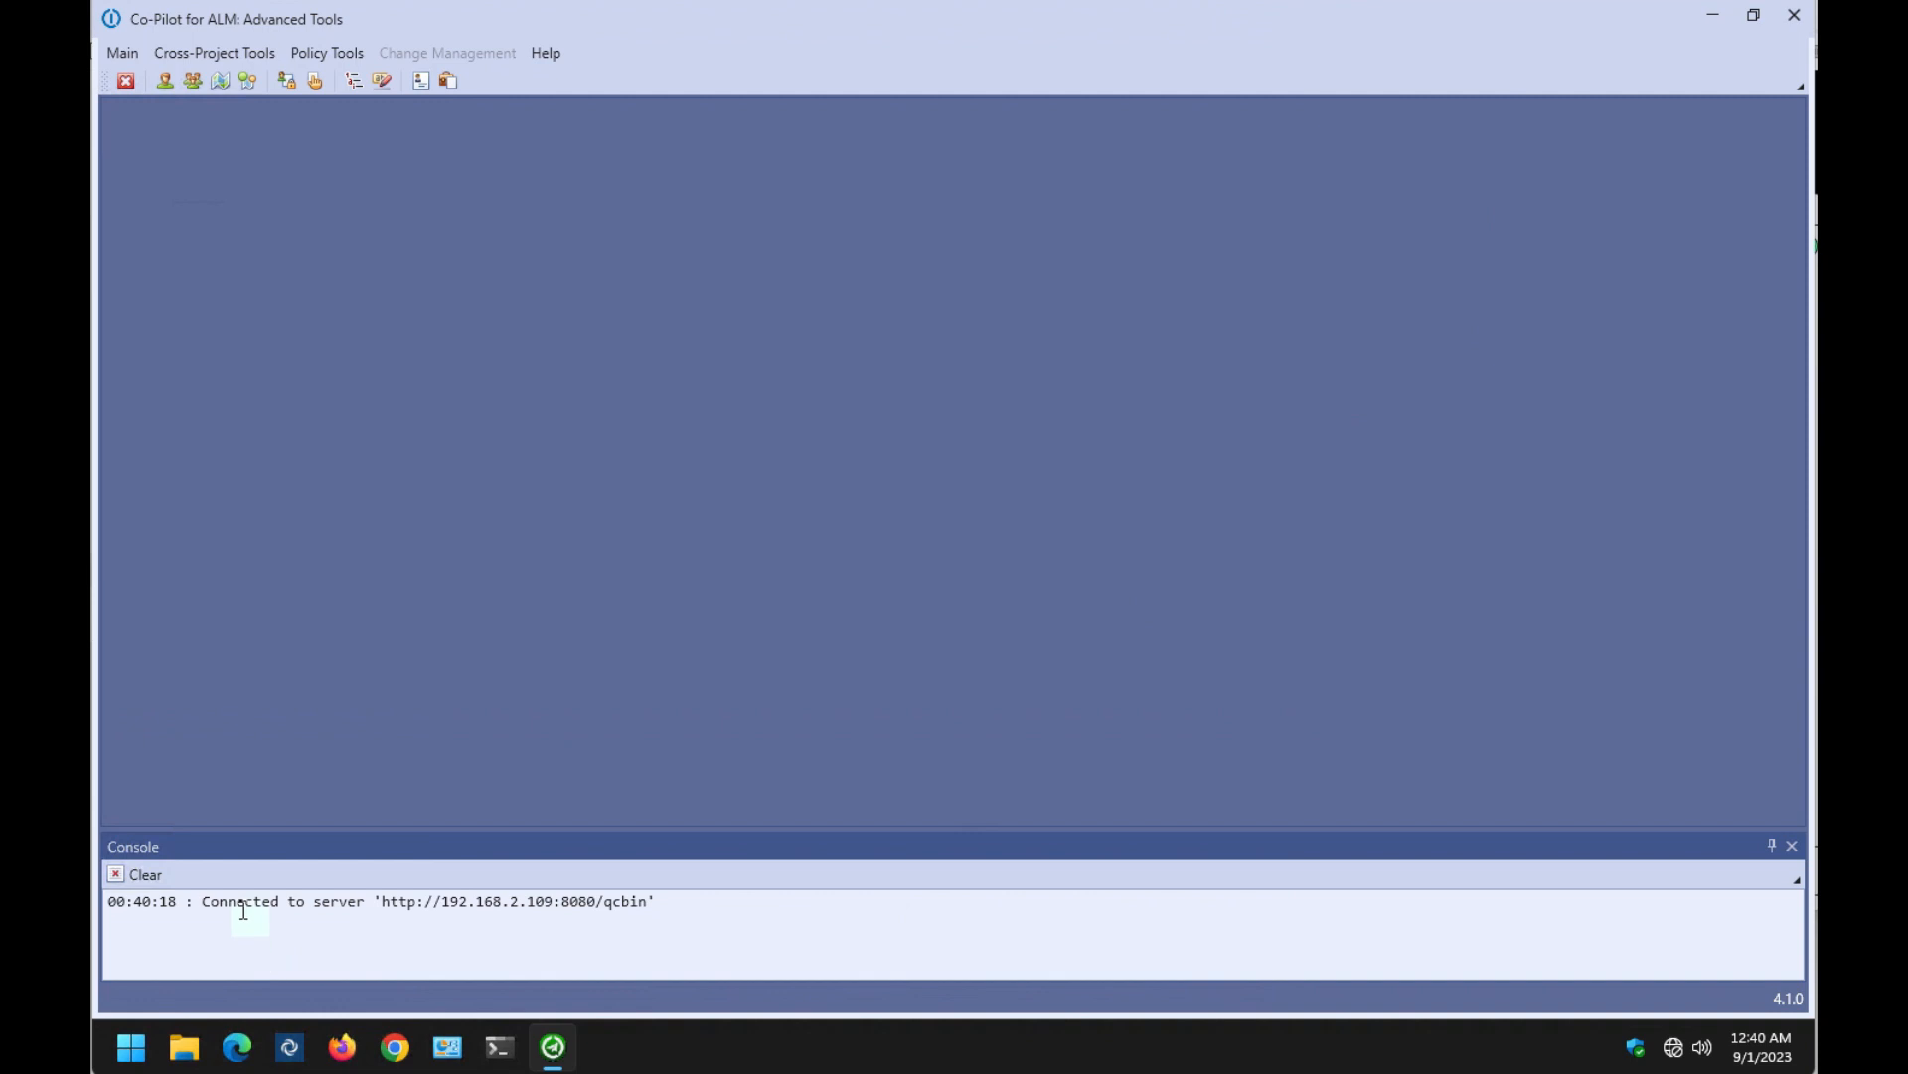
# Set up a cross-project user comparison that includes all projects of the DEFAULT and DOMAIN3_1550_507 domains.
pyautogui.click(190, 50)
pyautogui.click(194, 79)
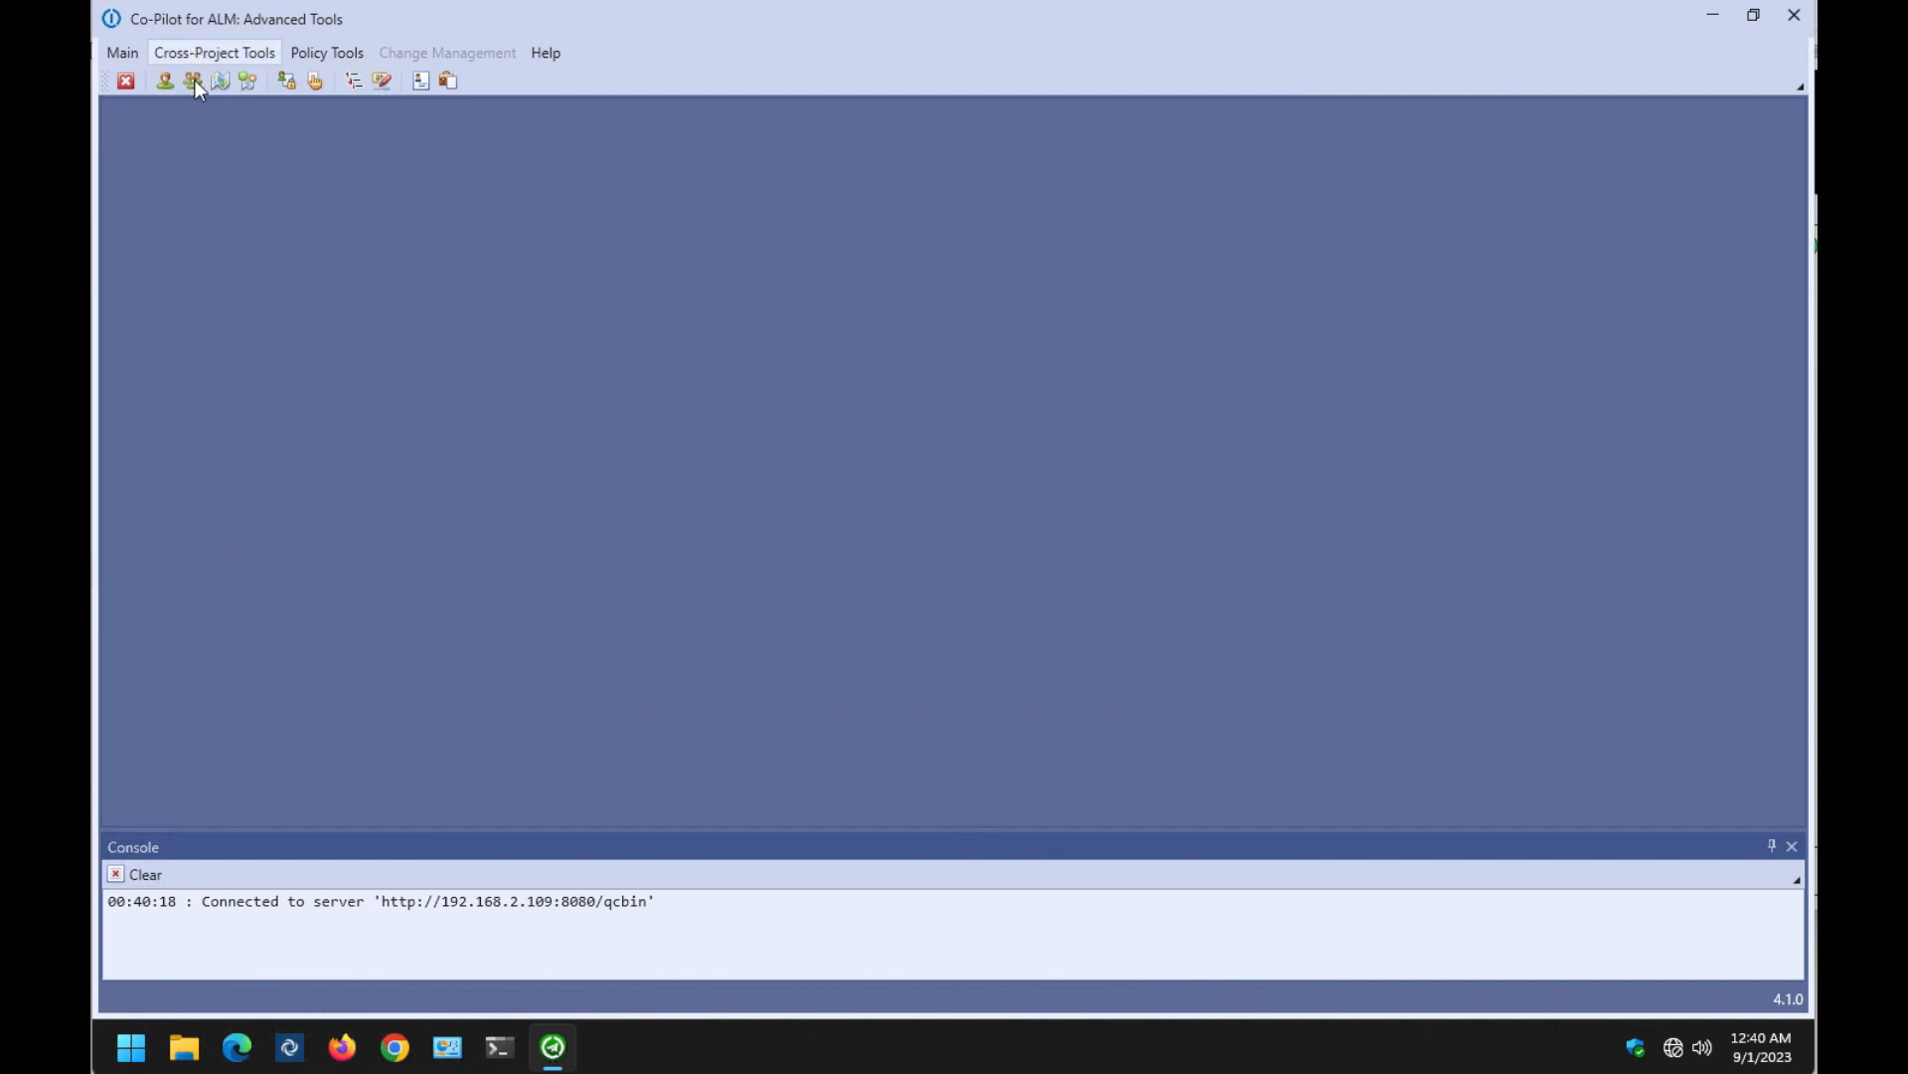
pyautogui.click(220, 184)
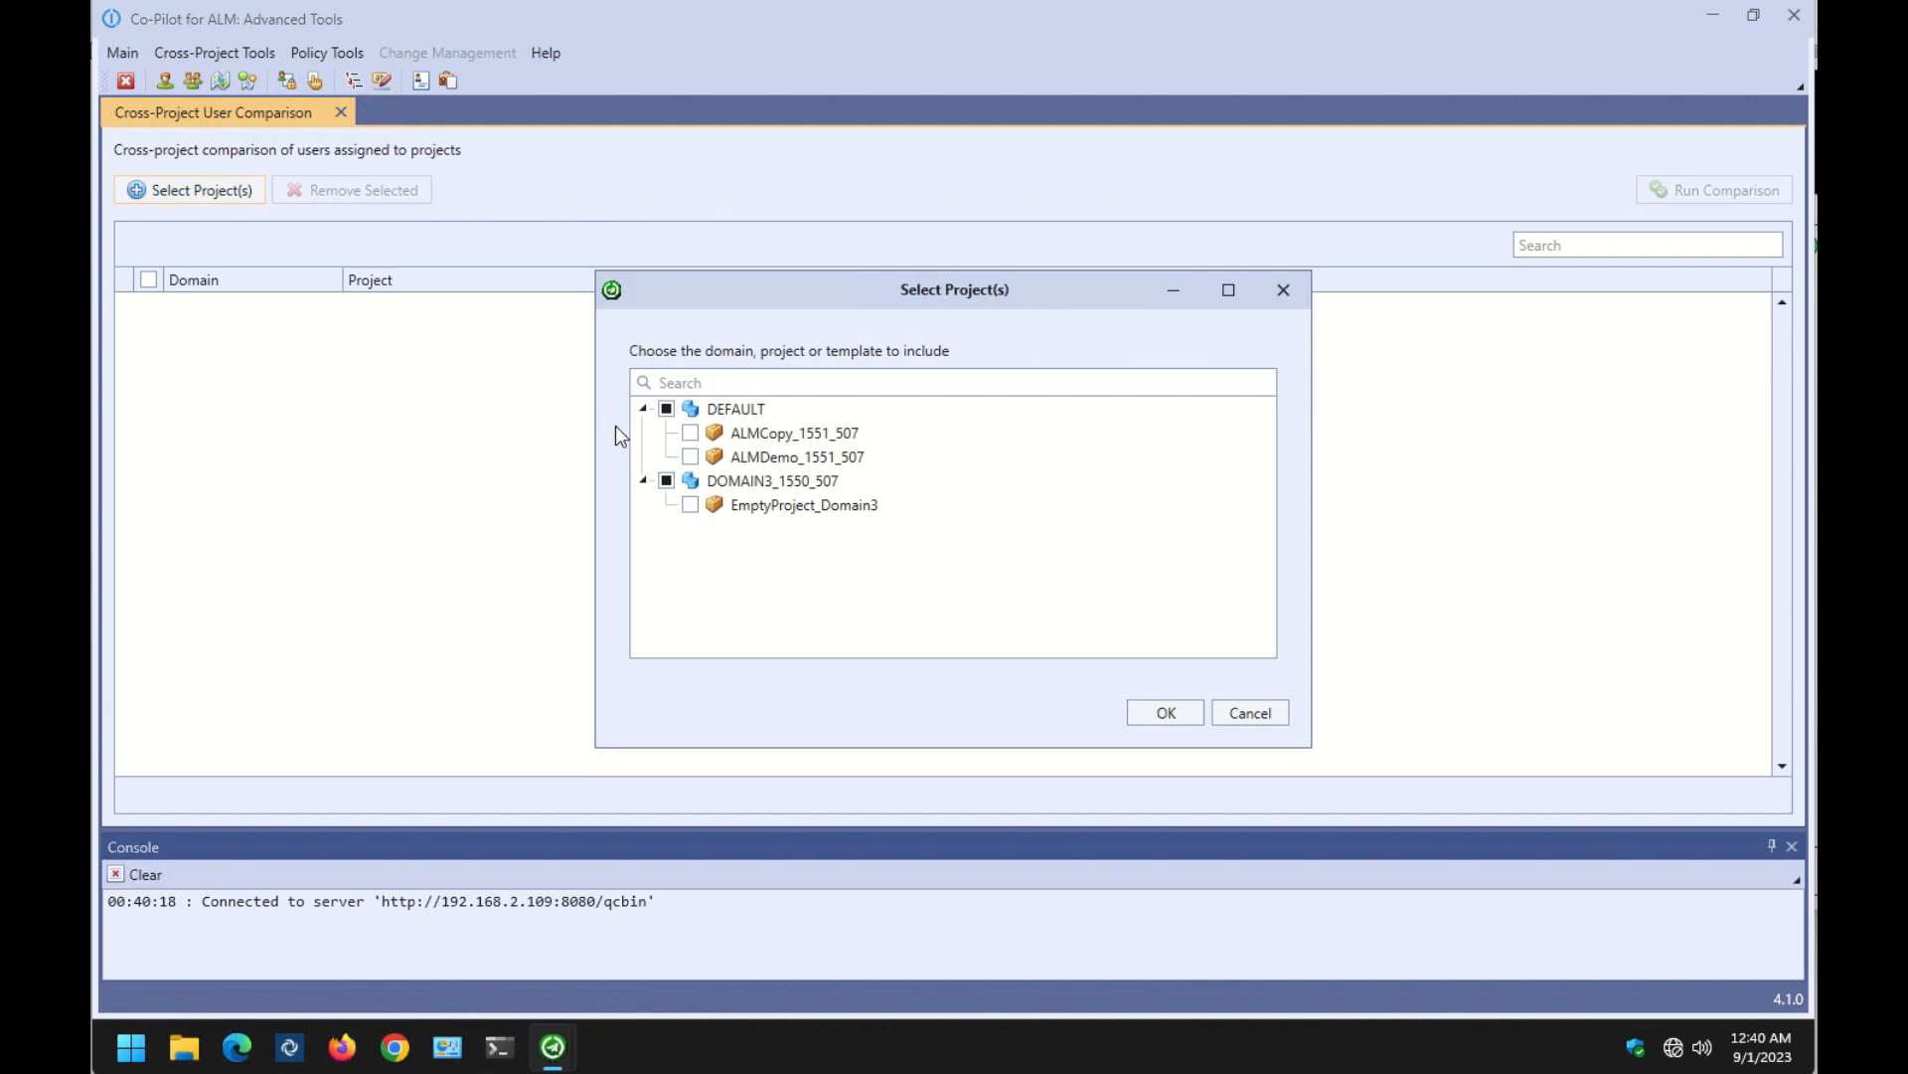
pyautogui.click(666, 408)
pyautogui.click(666, 480)
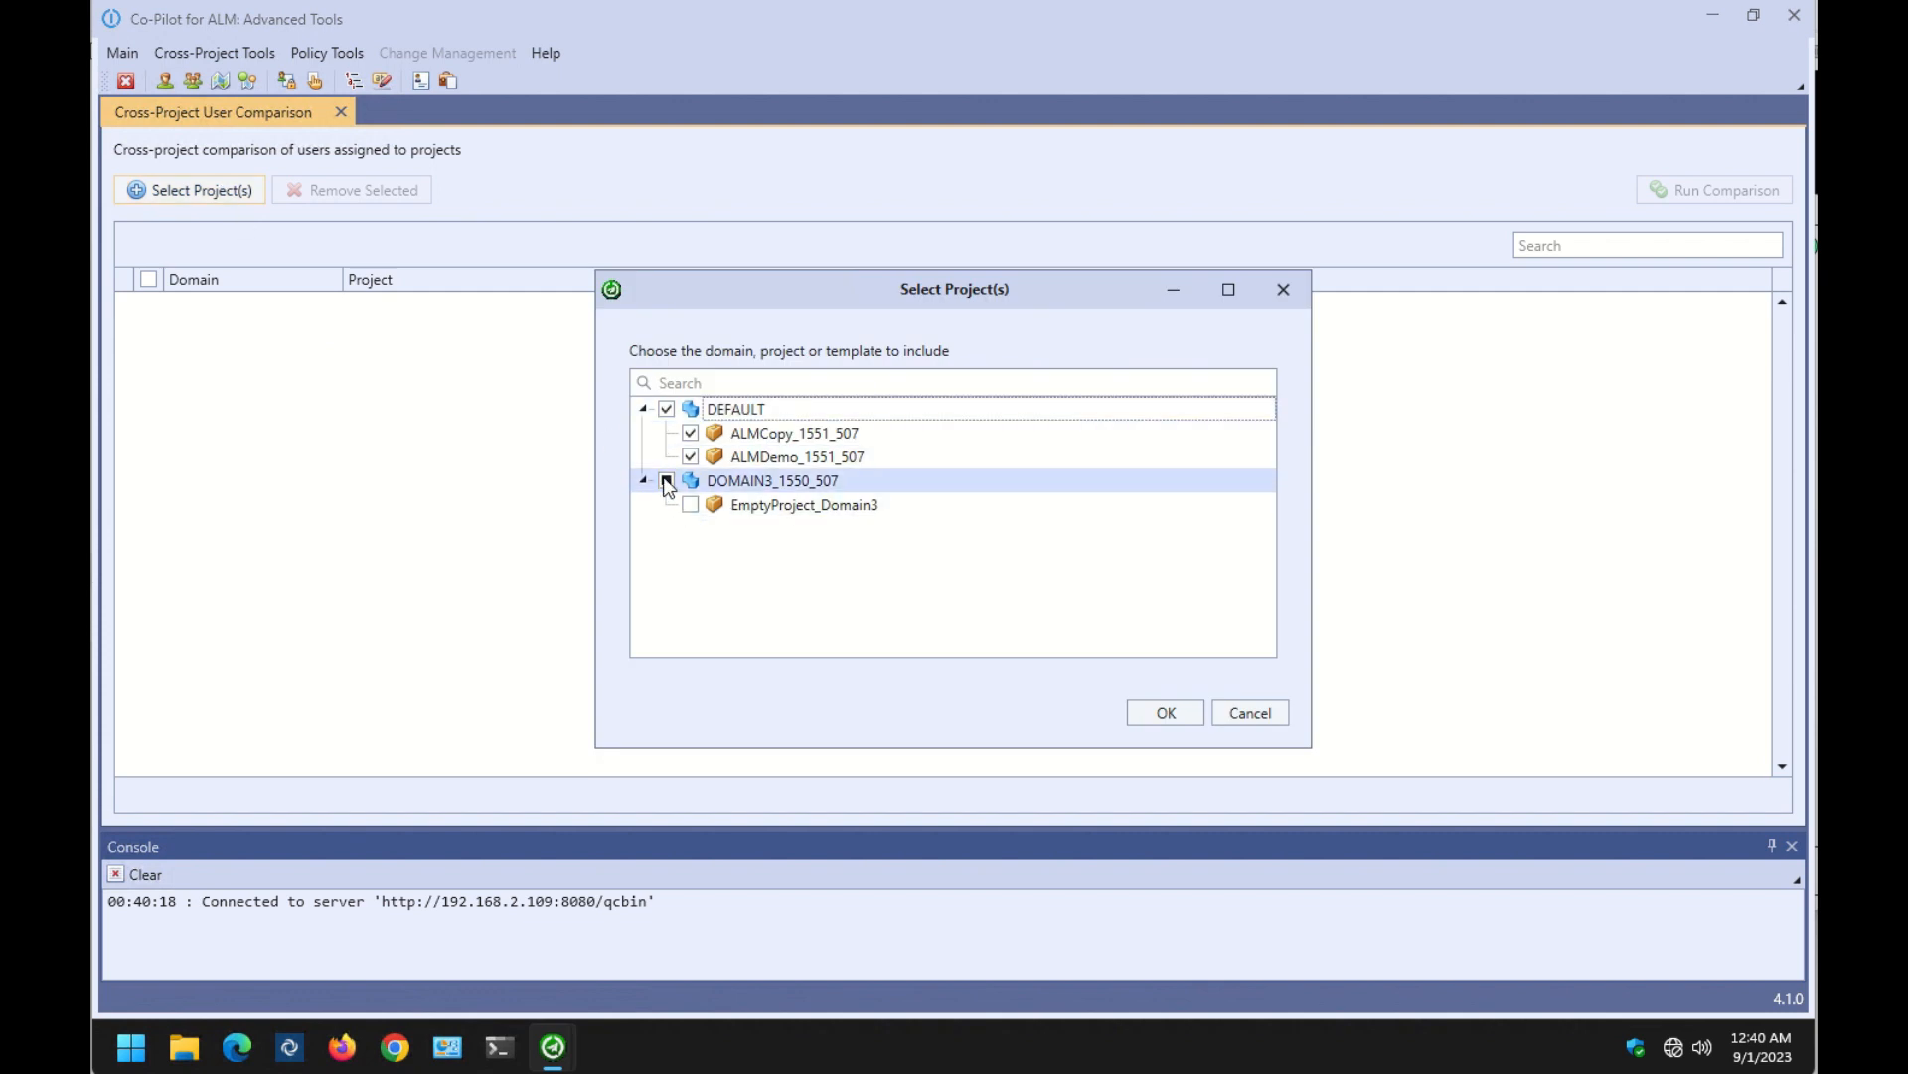
pyautogui.click(1139, 714)
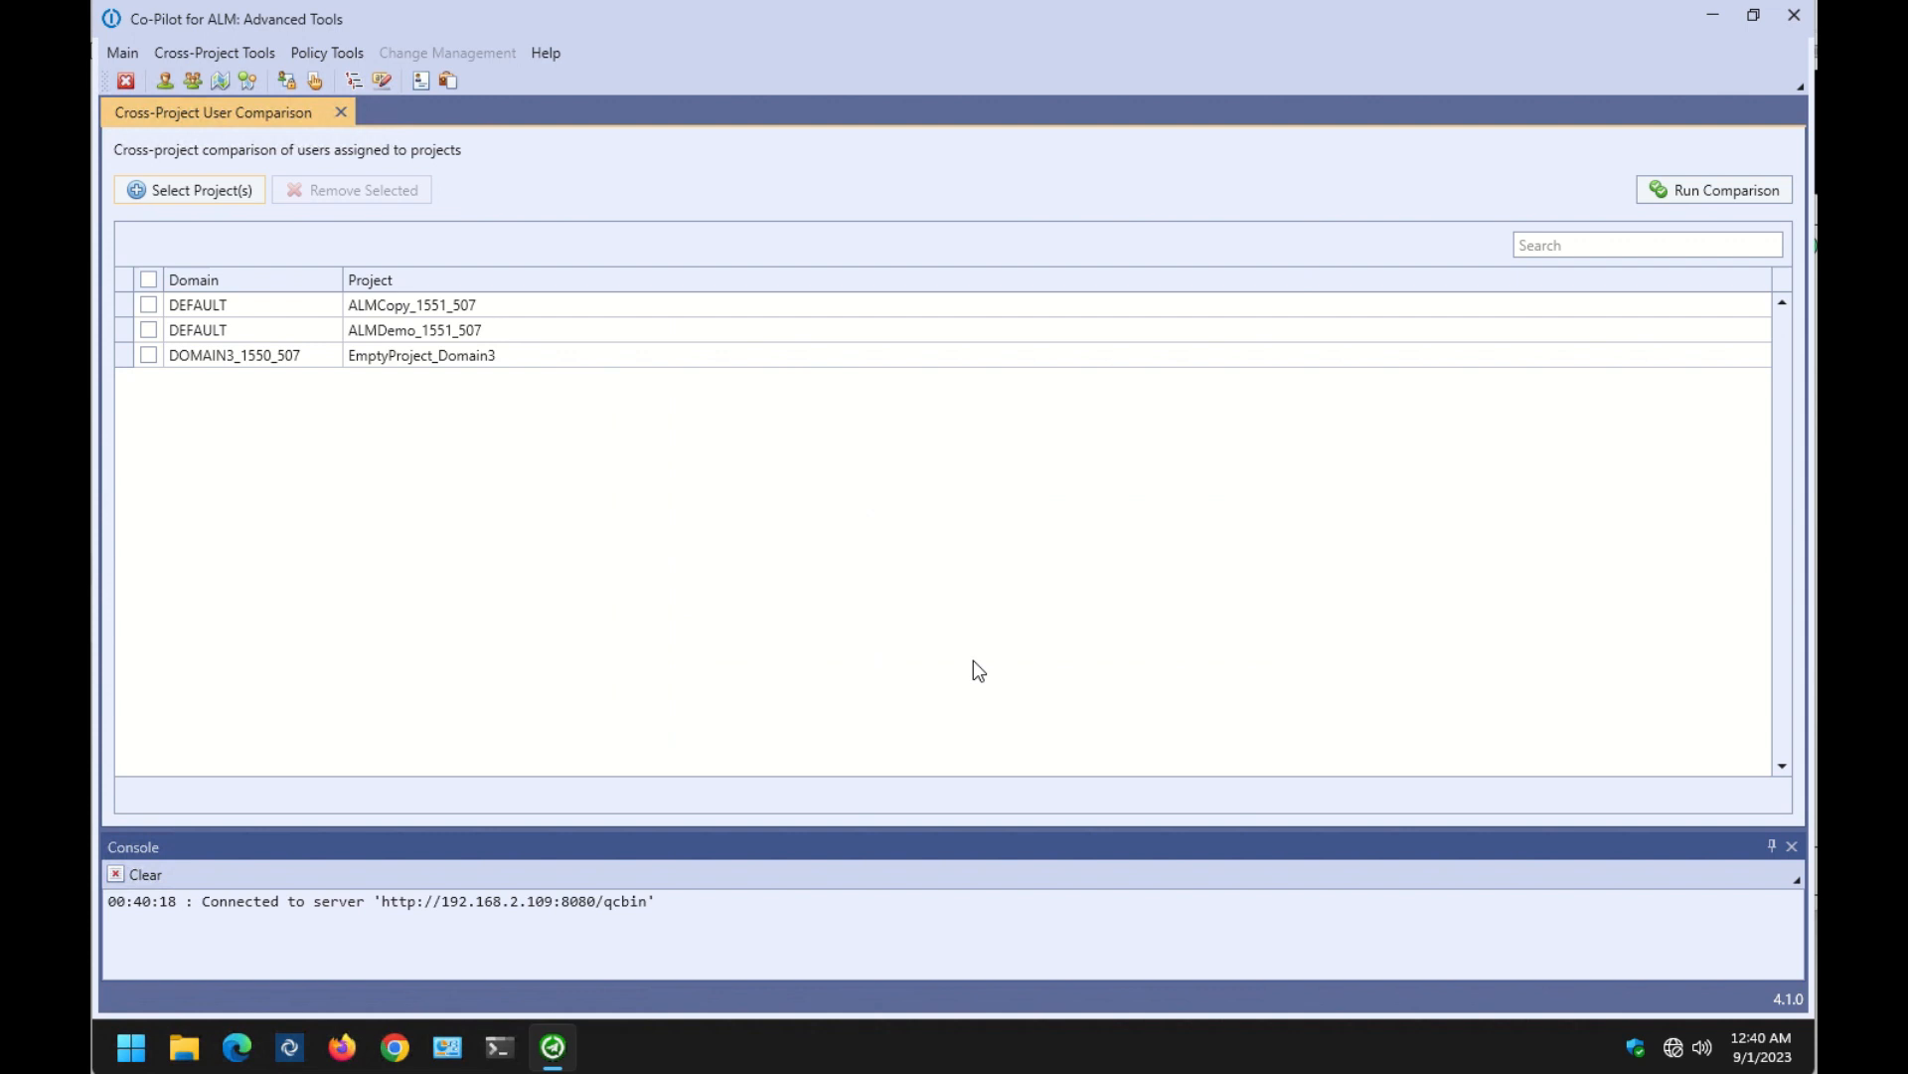
# Run the user comparison and review its console log and results, widening the User column of the summary.
pyautogui.click(1674, 189)
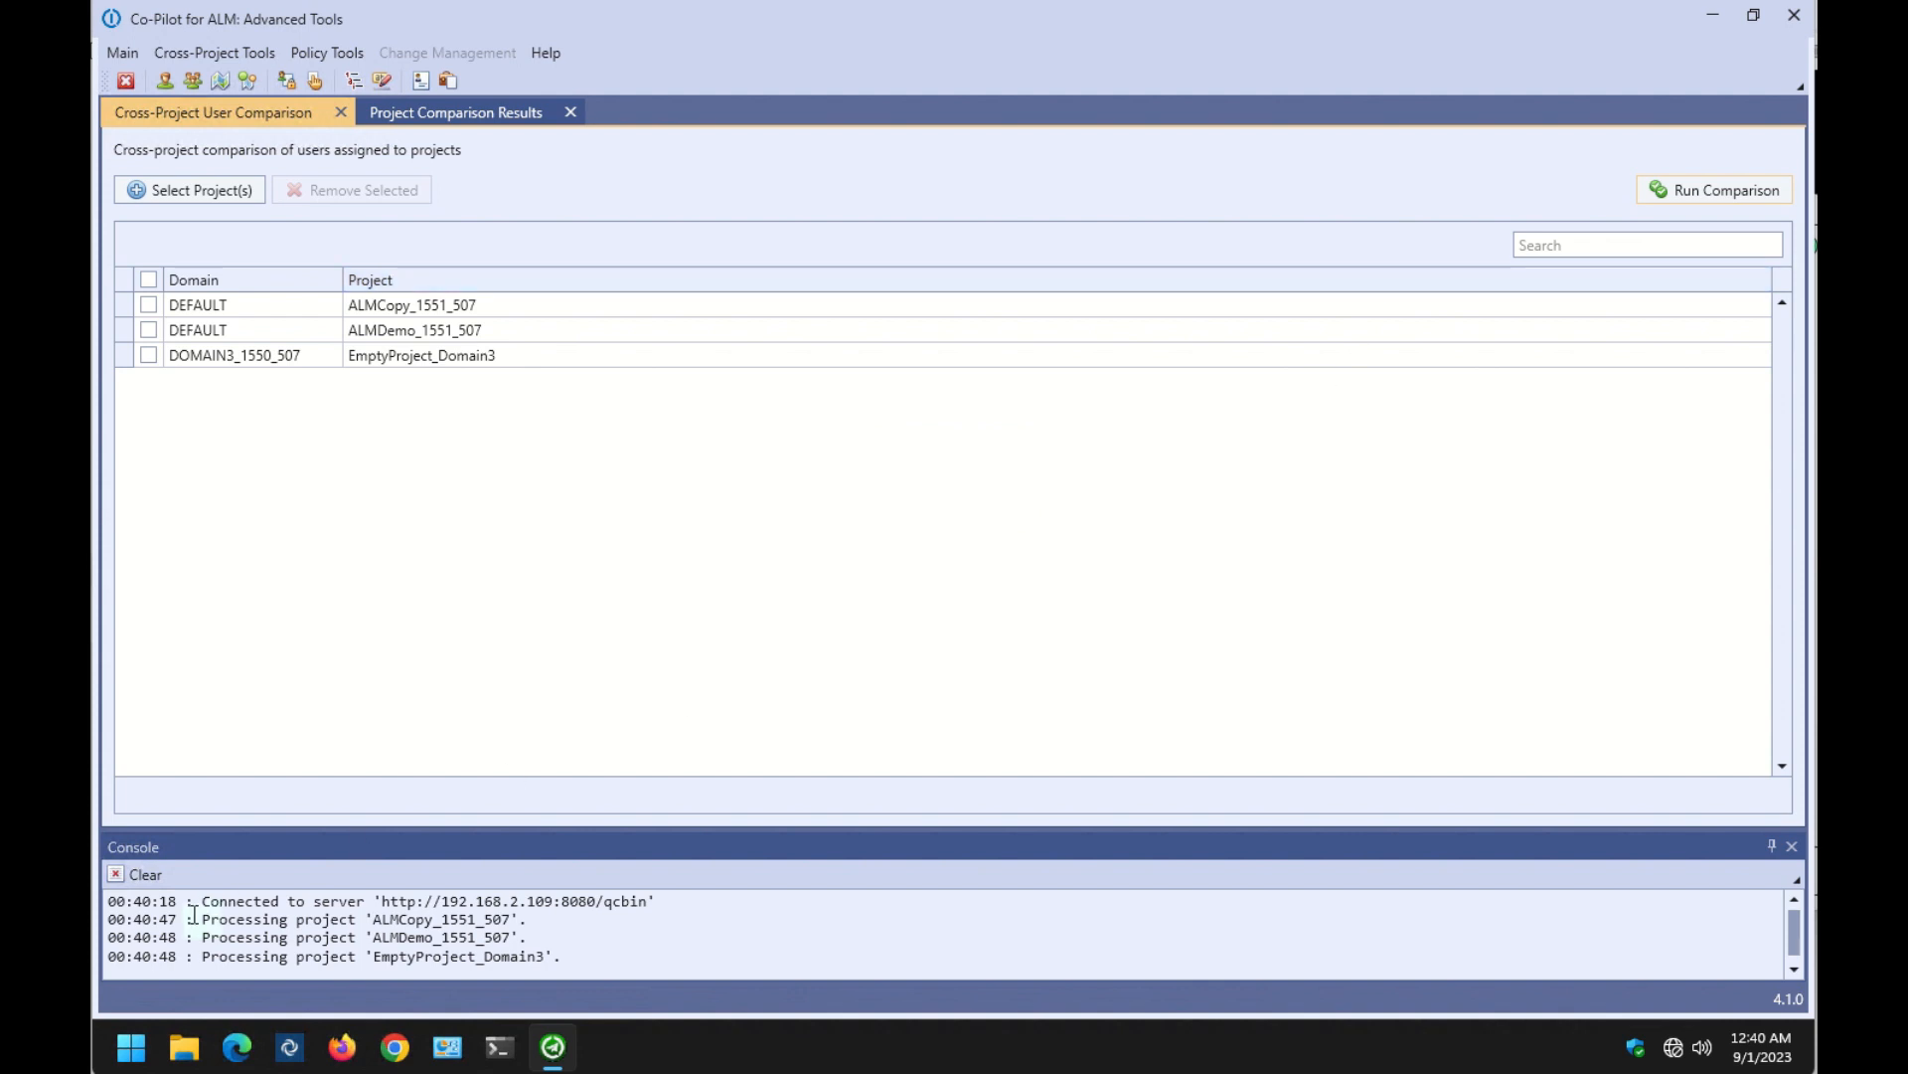
pyautogui.moveTo(198, 920); pyautogui.dragTo(564, 950)
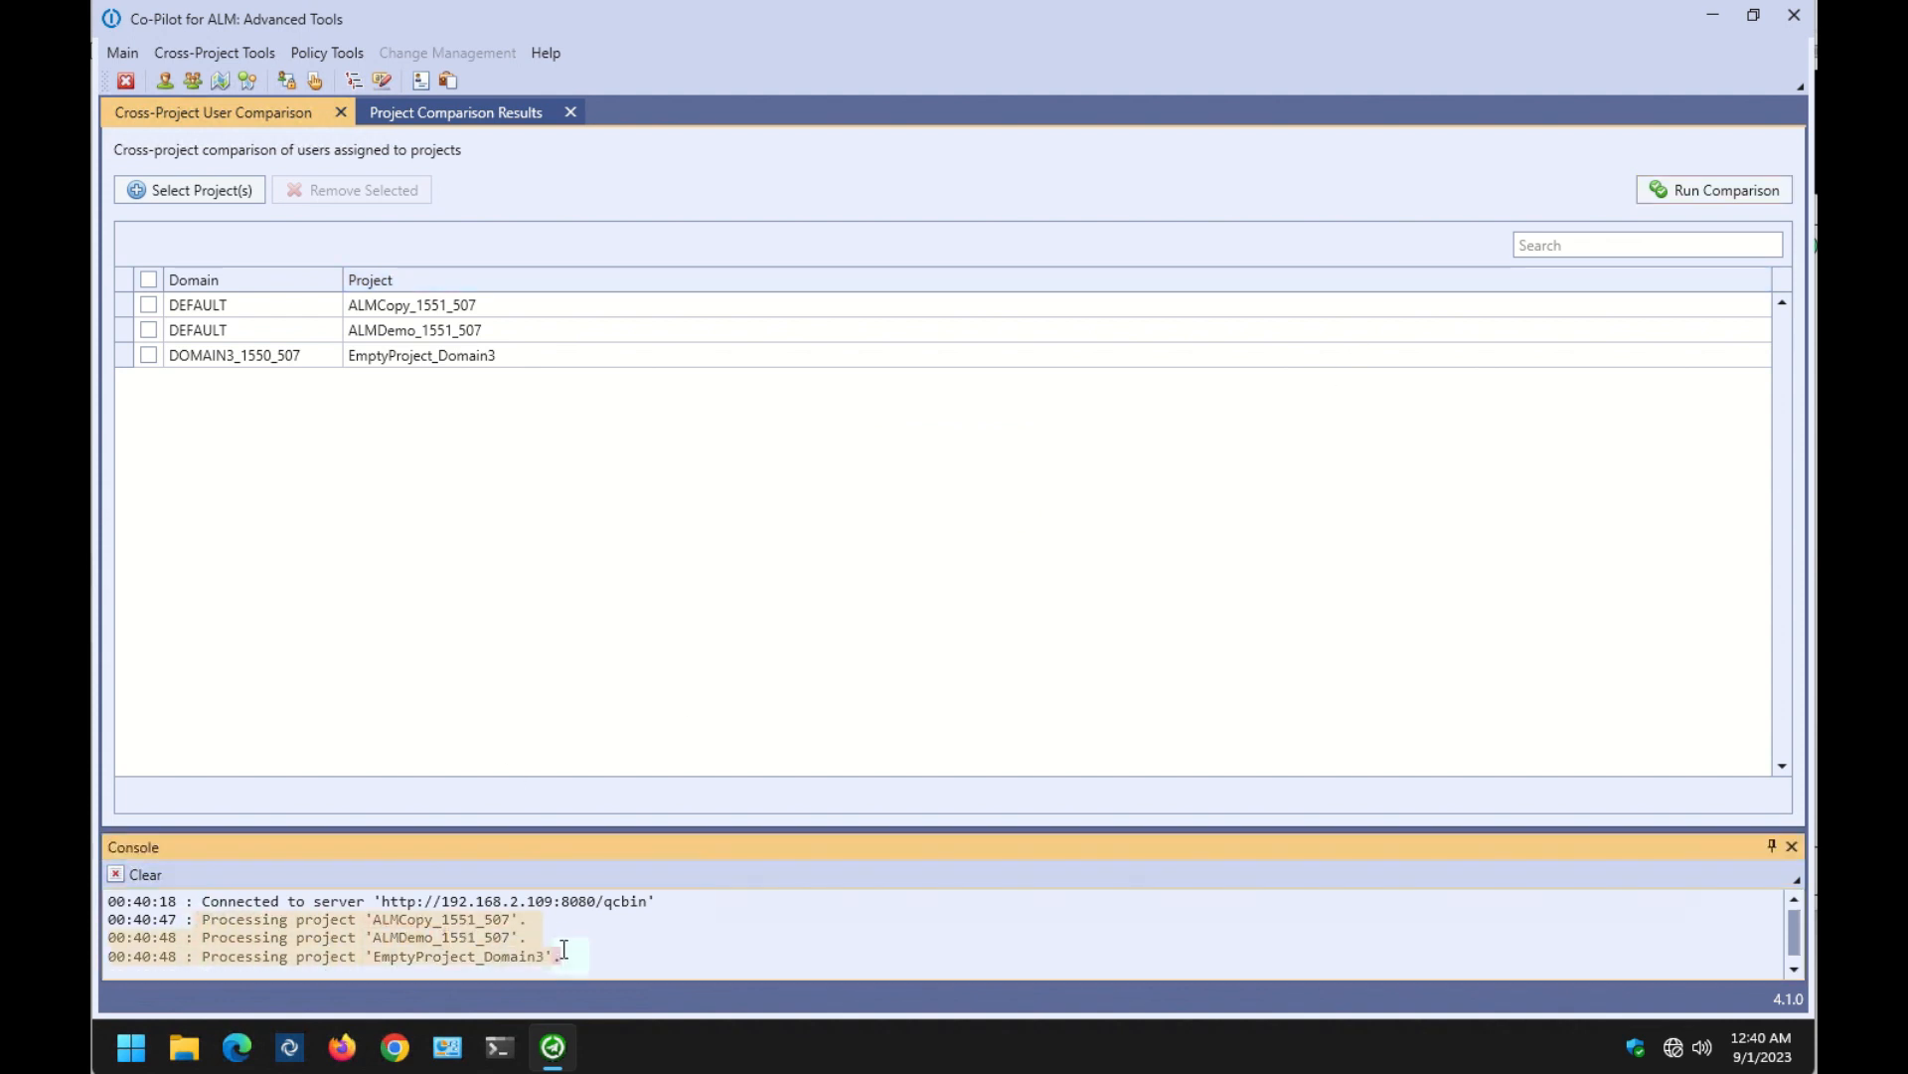
pyautogui.click(587, 956)
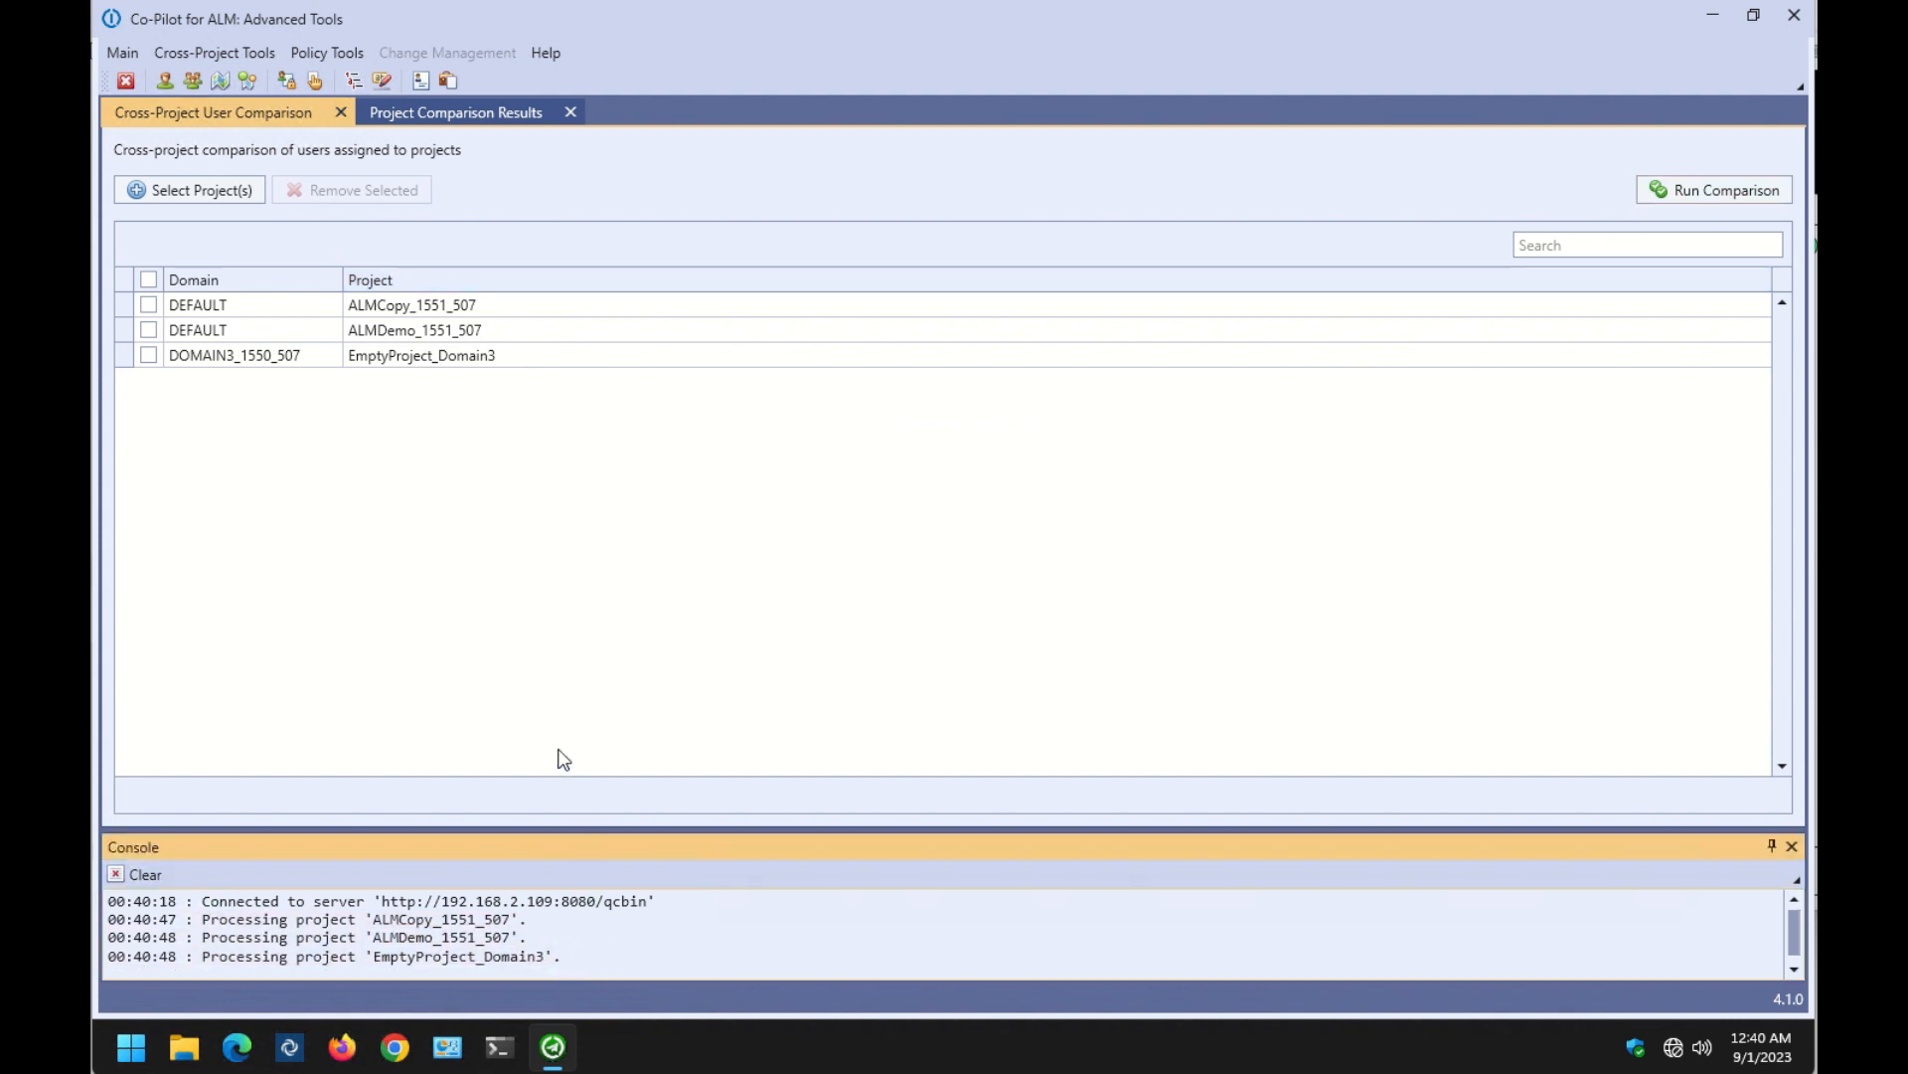
pyautogui.click(445, 111)
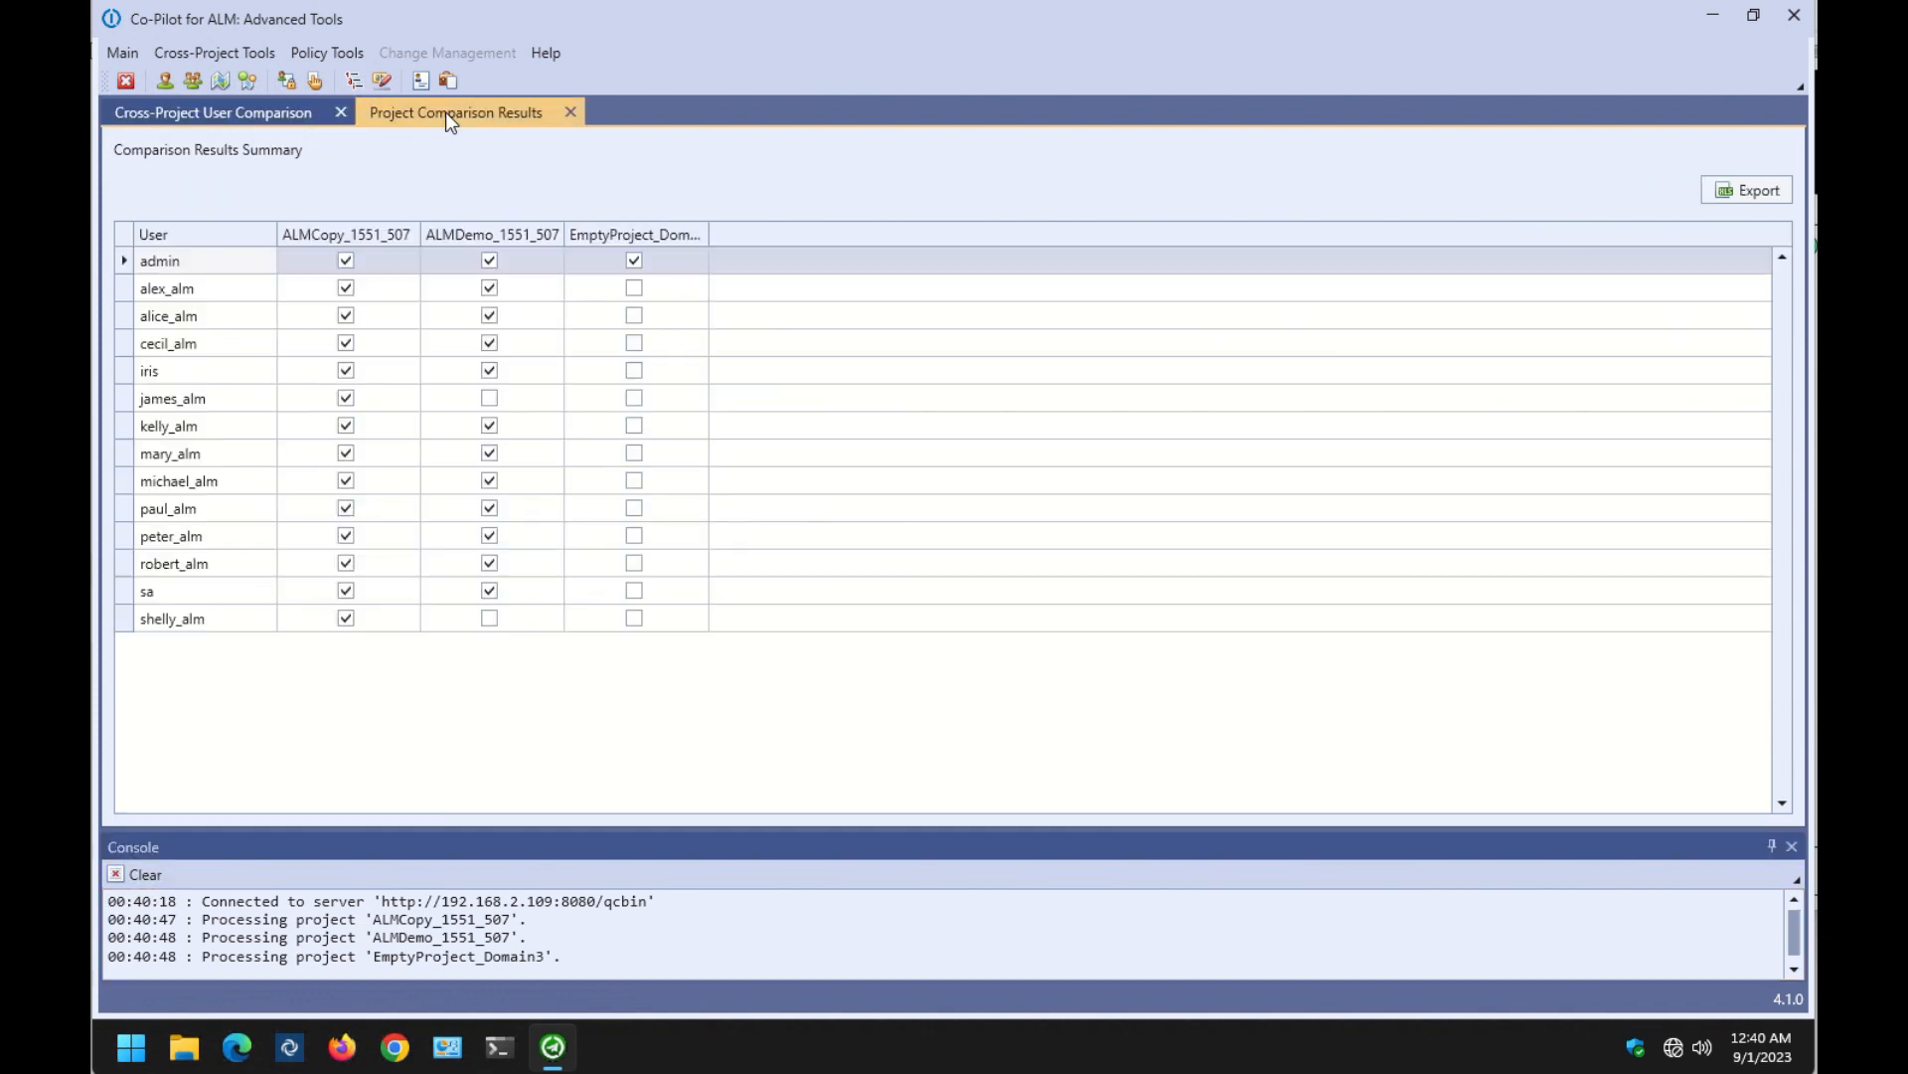
pyautogui.moveTo(270, 233); pyautogui.dragTo(386, 232)
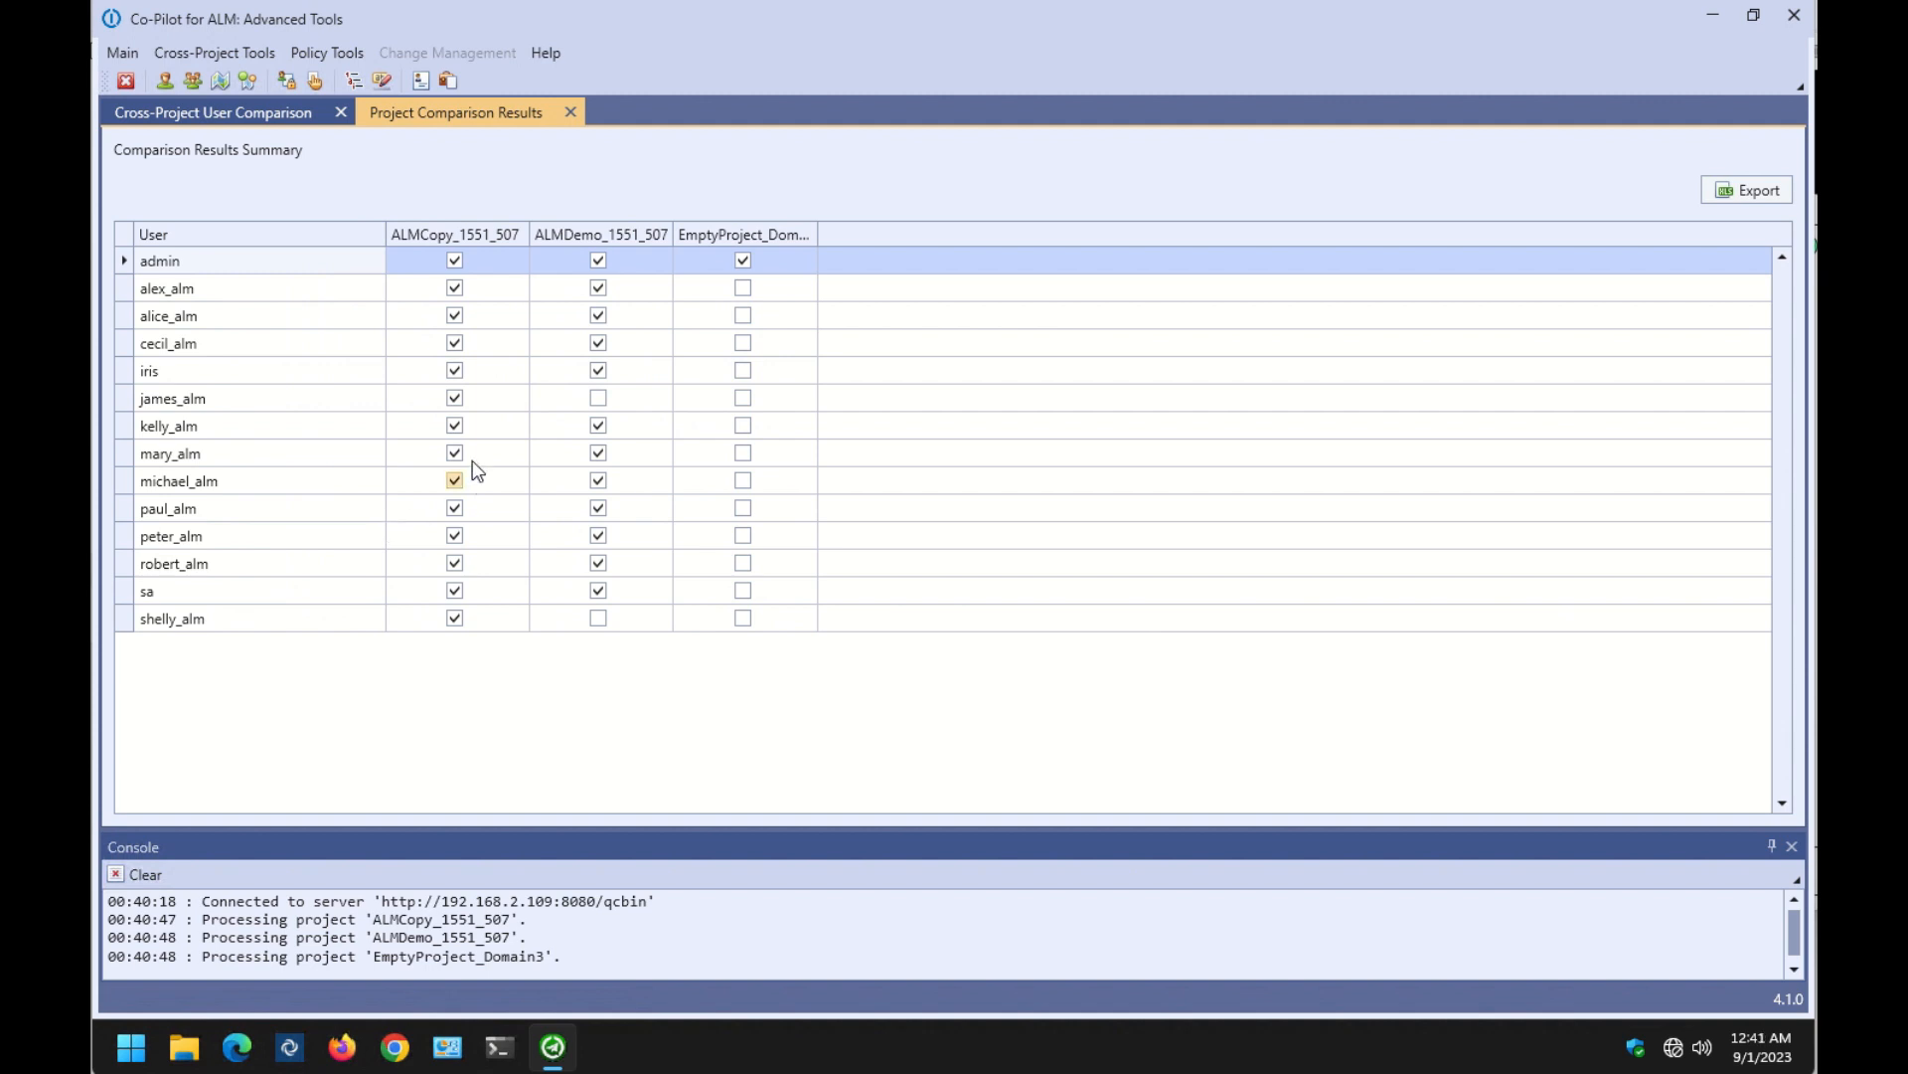
pyautogui.click(968, 619)
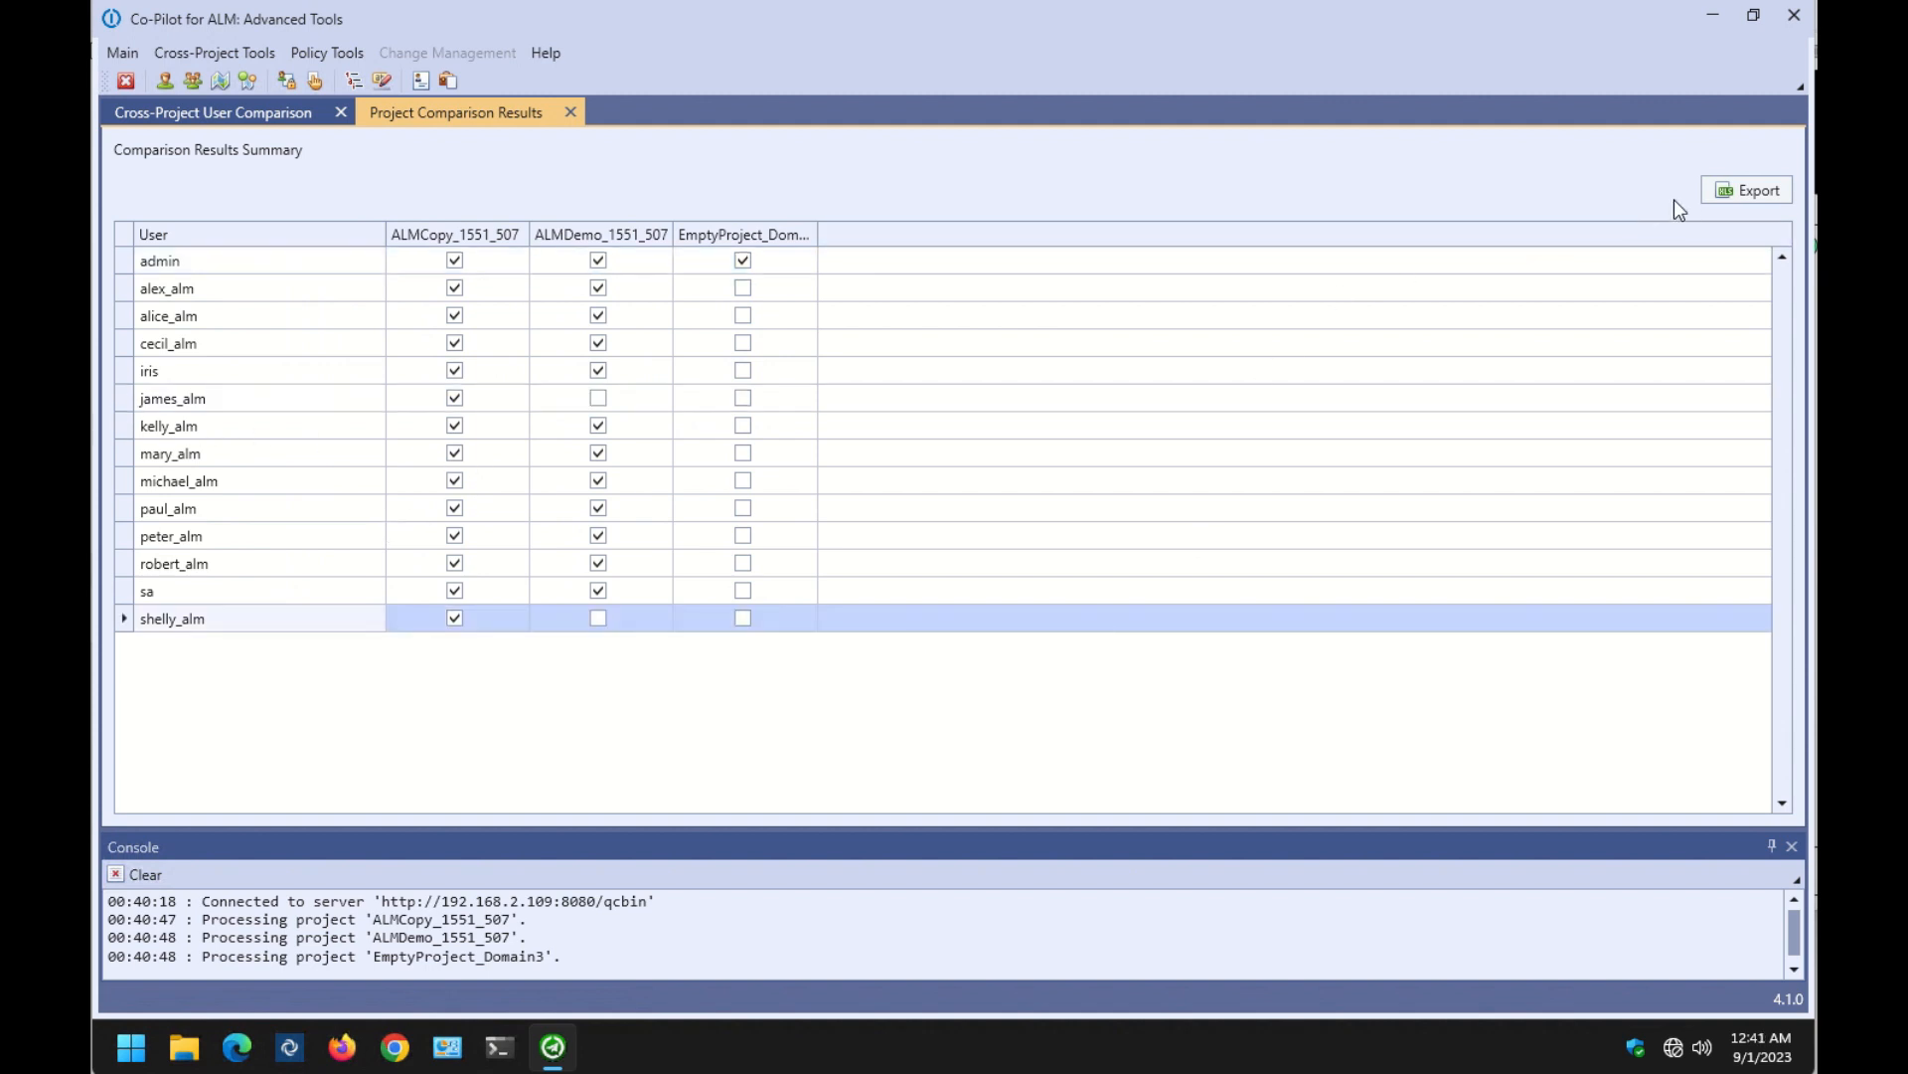
# Export the user comparison results to the Desktop as an Excel file named UserComparison, and close the results and the comparison.
pyautogui.click(1732, 188)
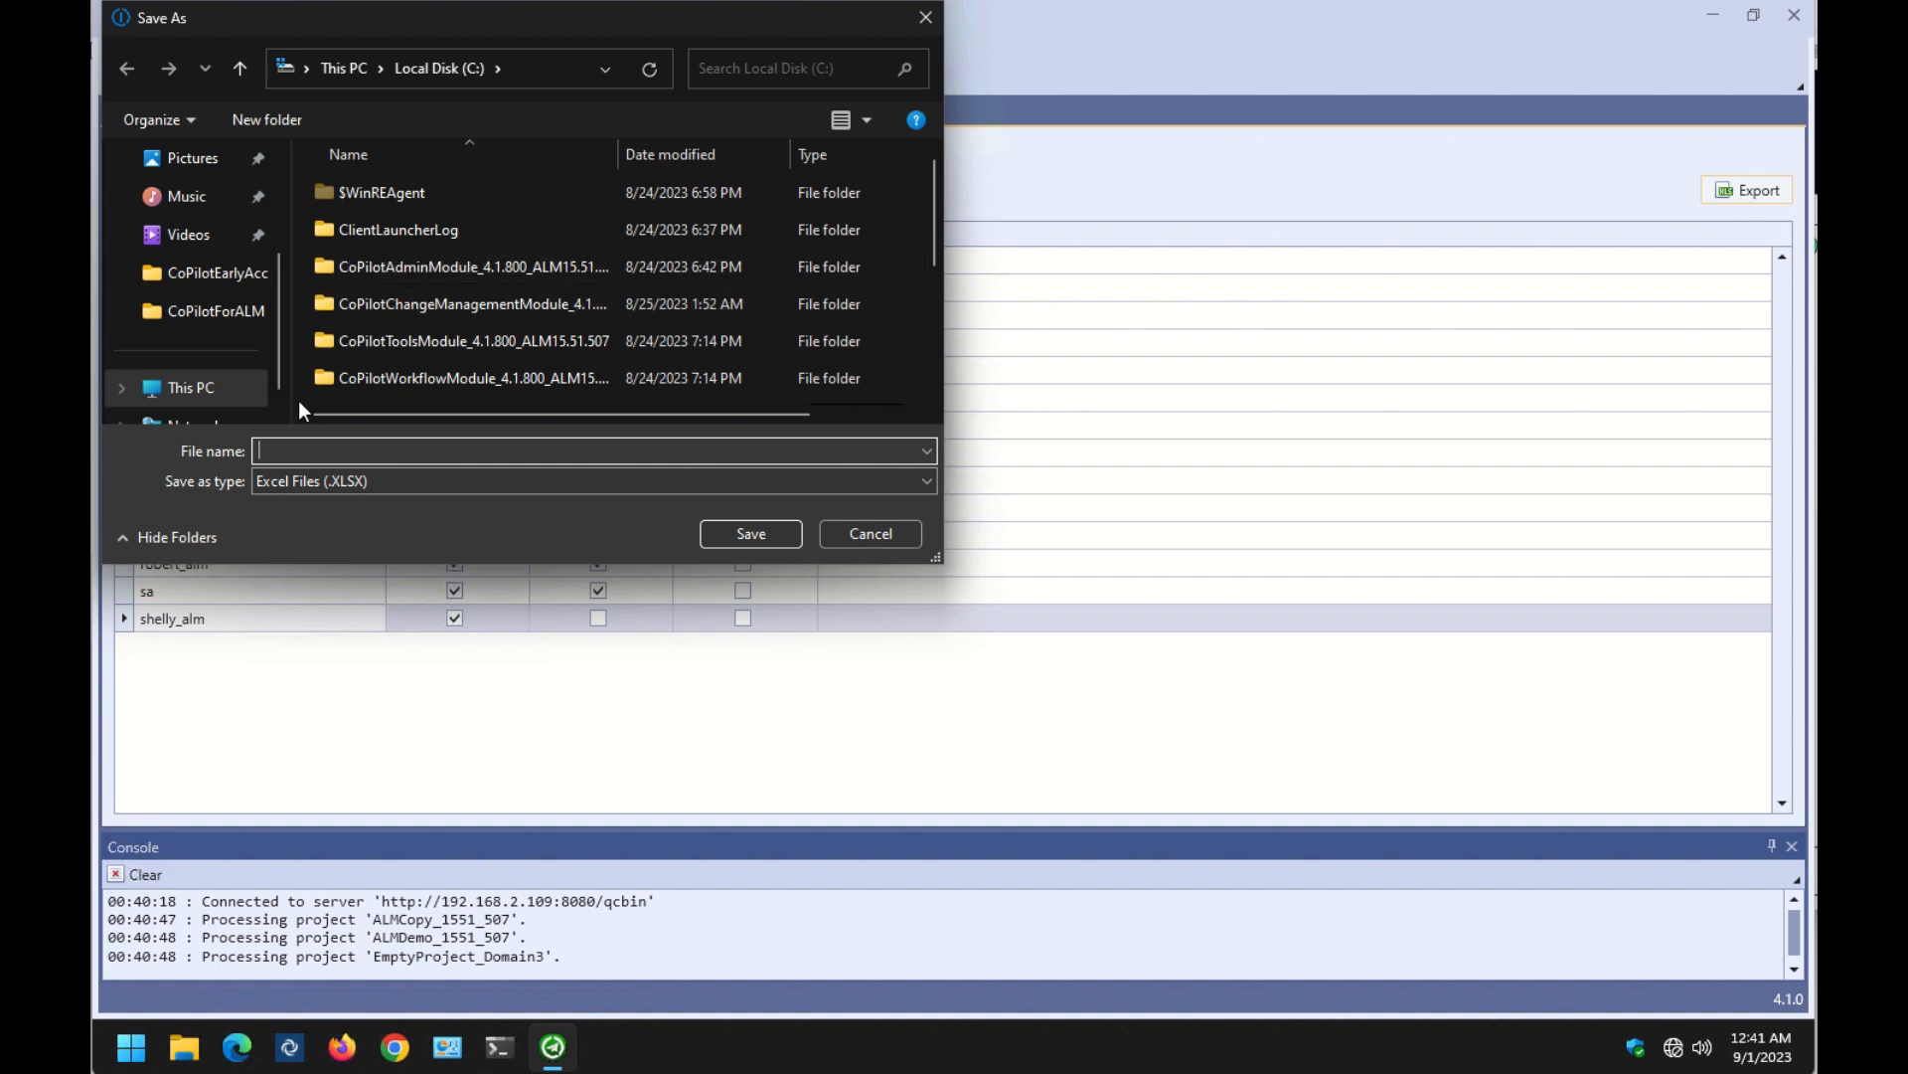
pyautogui.scroll(3, 212, 201)
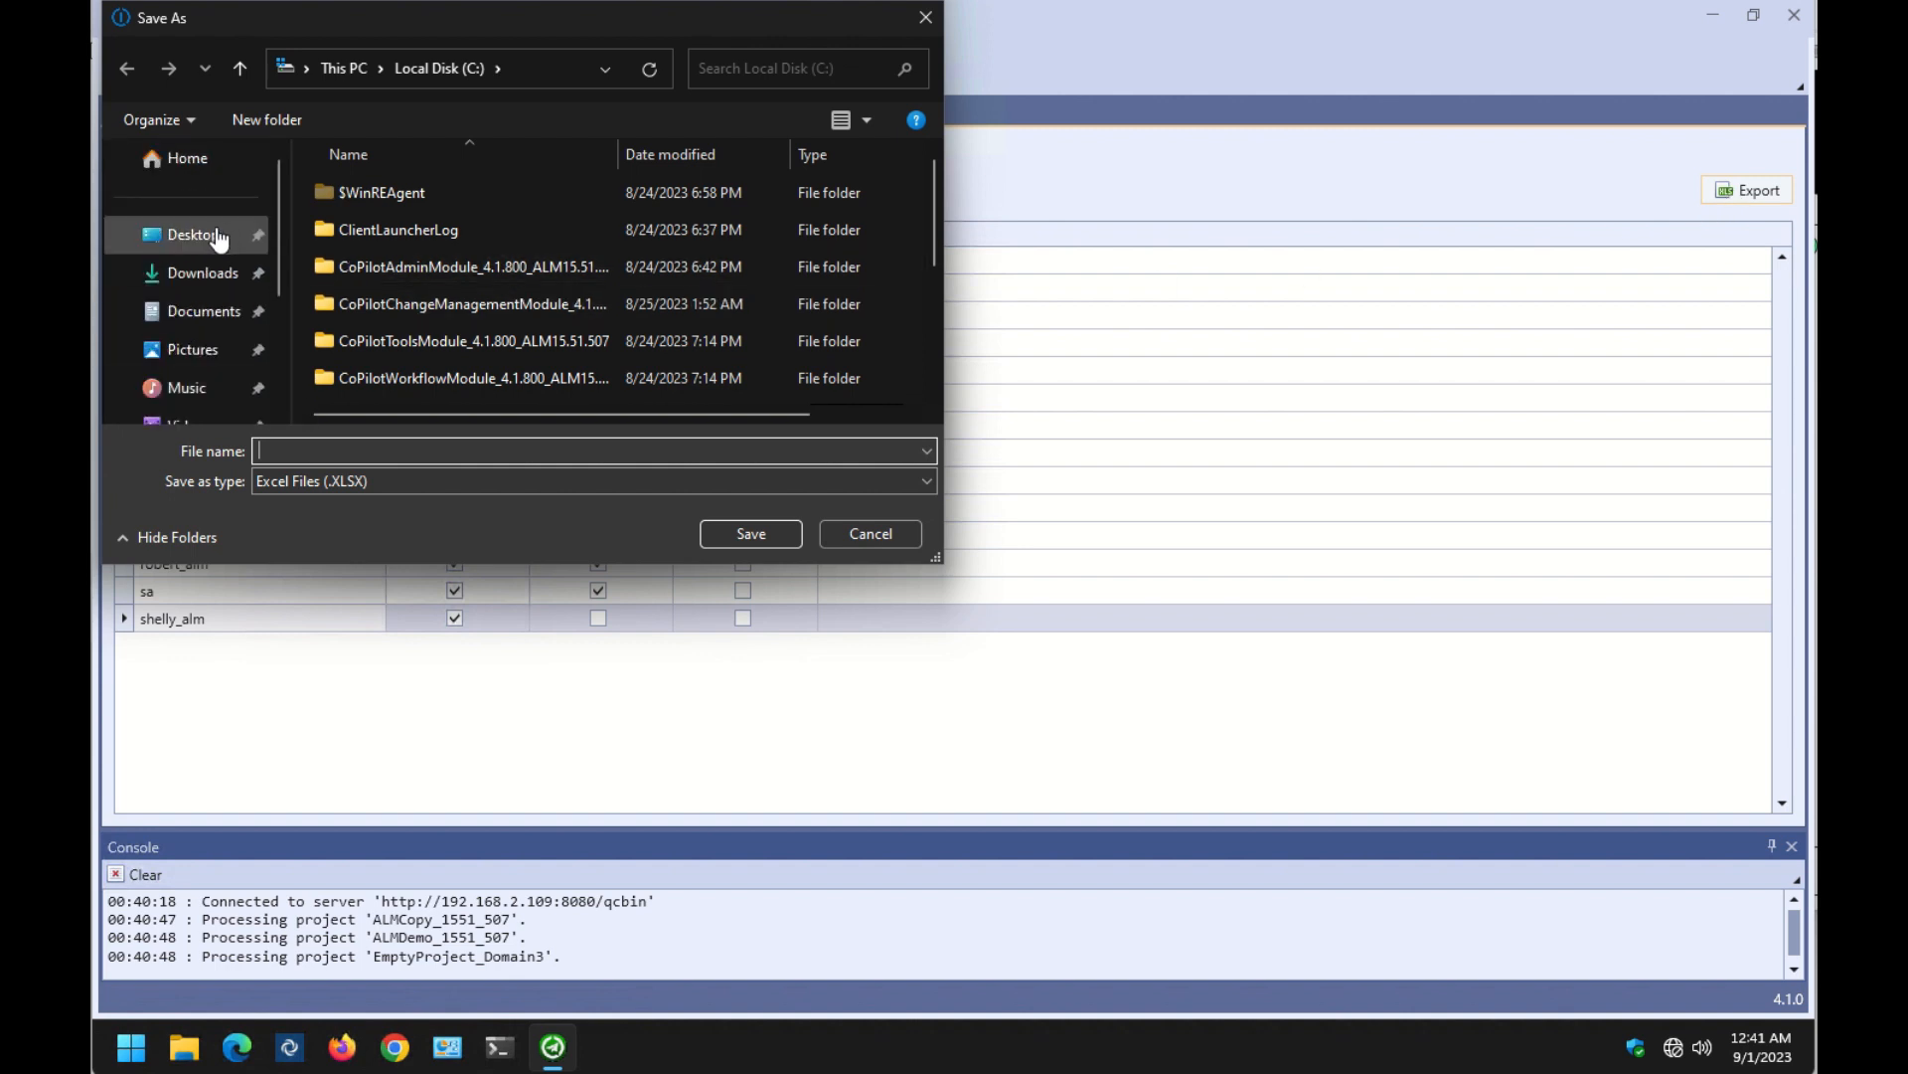
pyautogui.click(214, 237)
pyautogui.click(418, 449)
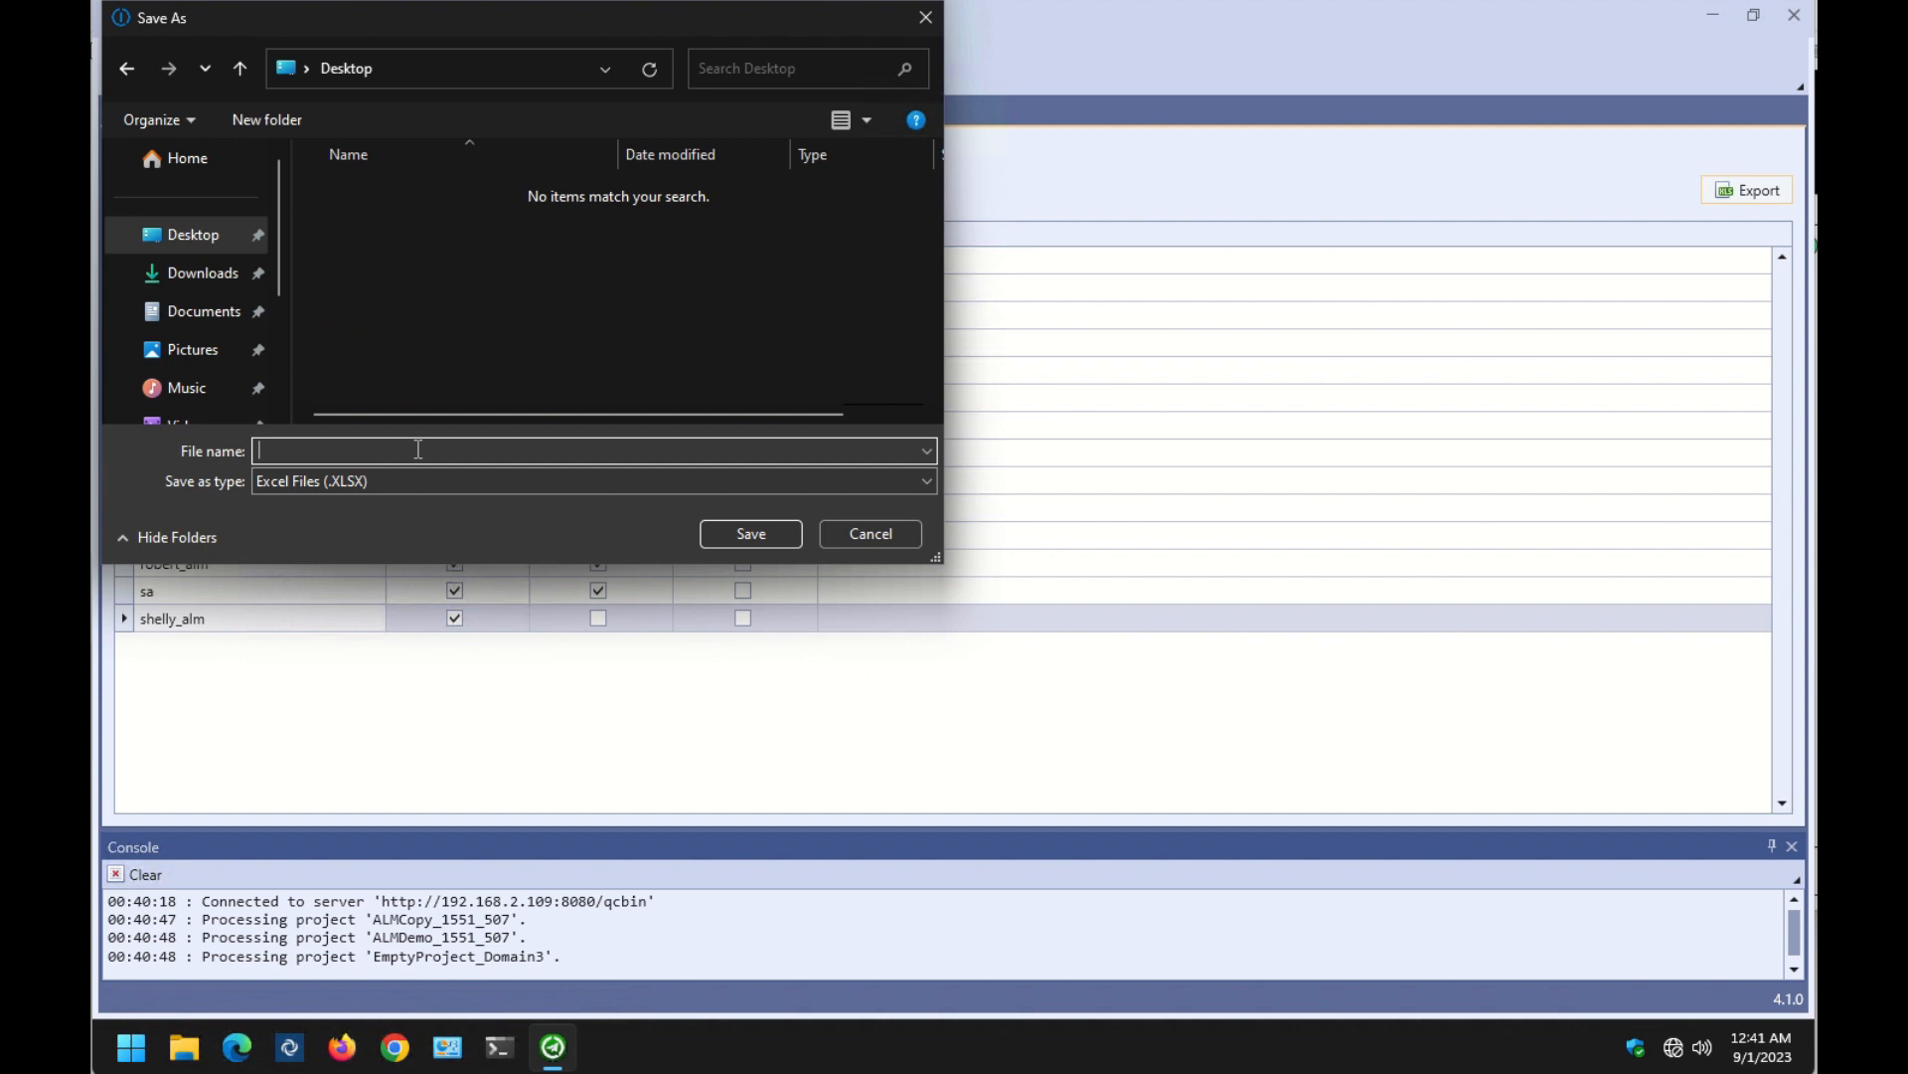
pyautogui.write('UserComparison.xl')
pyautogui.press('BackSpace')
pyautogui.press('BackSpace')
pyautogui.press('BackSpace')
pyautogui.click(739, 530)
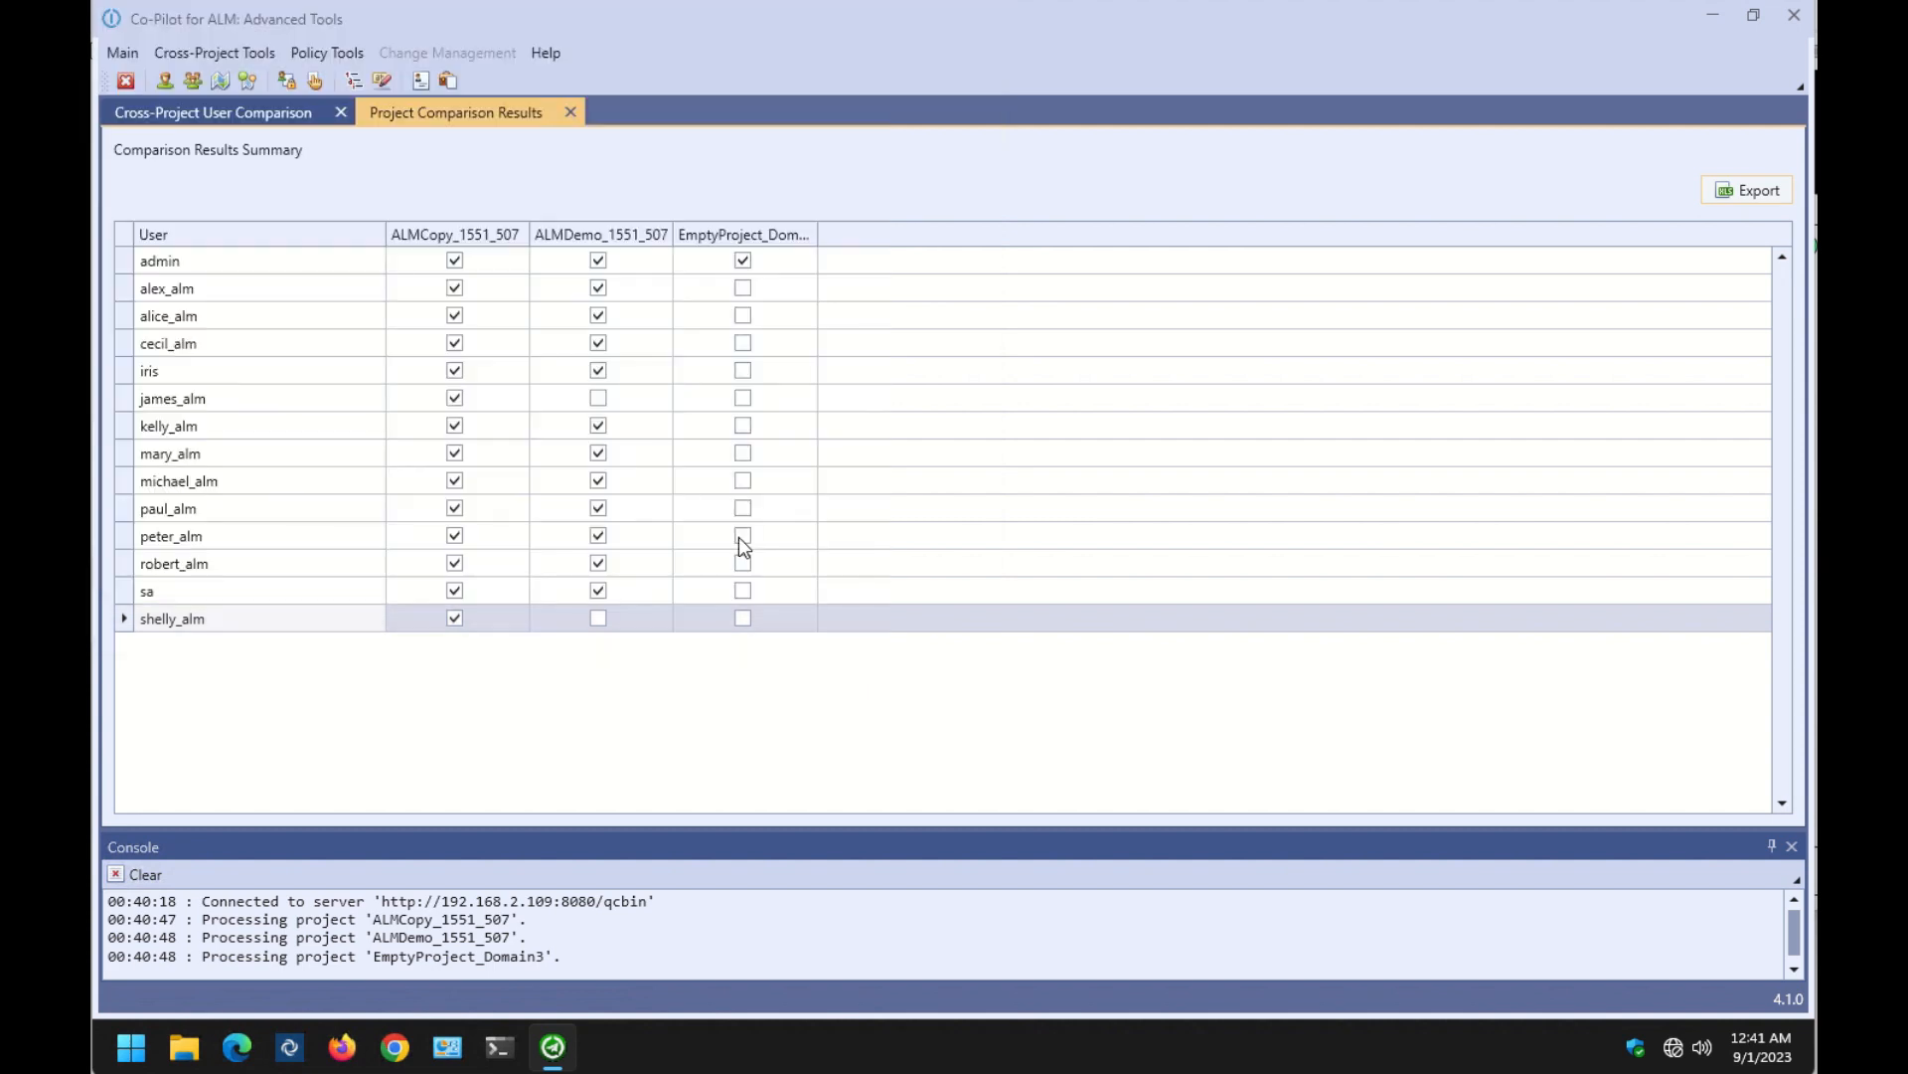
pyautogui.click(571, 113)
pyautogui.click(341, 112)
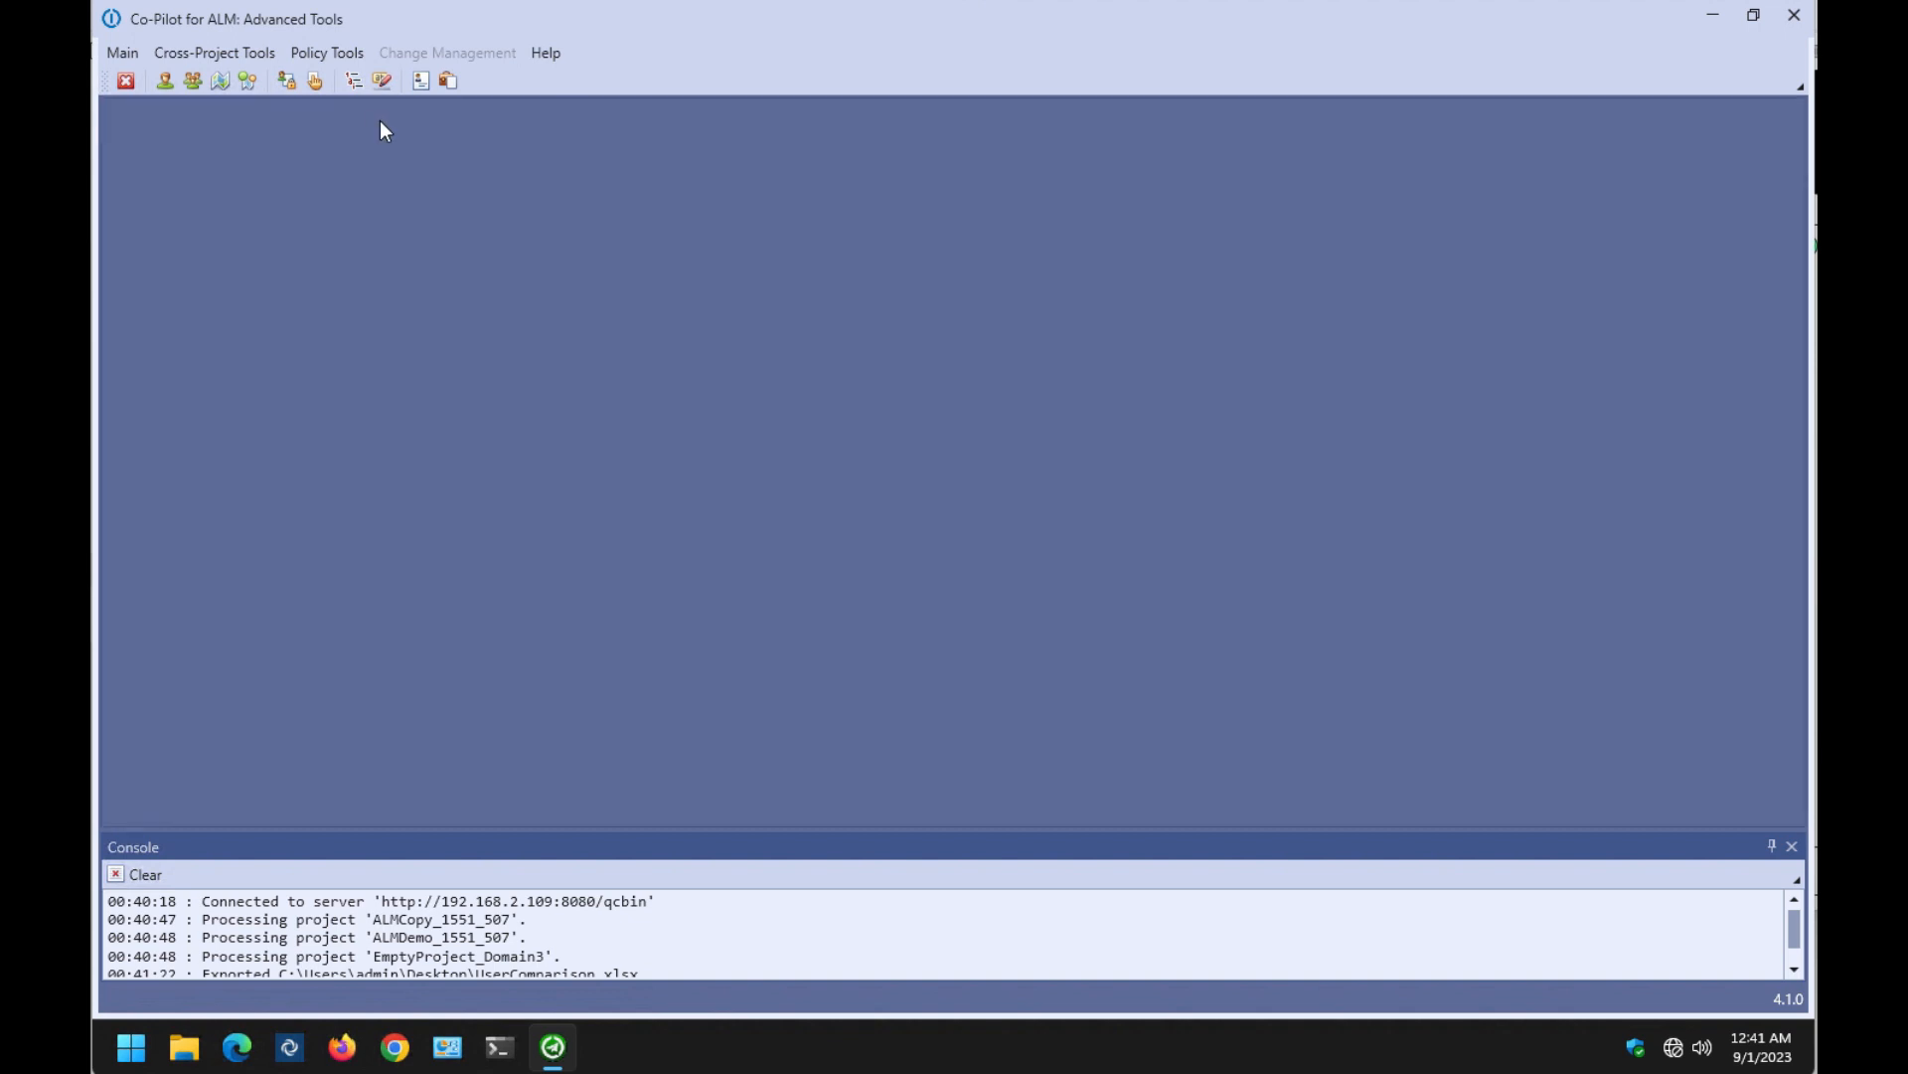
# Set up a cross-project group comparison that includes all projects of the DEFAULT and DOMAIN3_1550_507 domains.
pyautogui.click(221, 58)
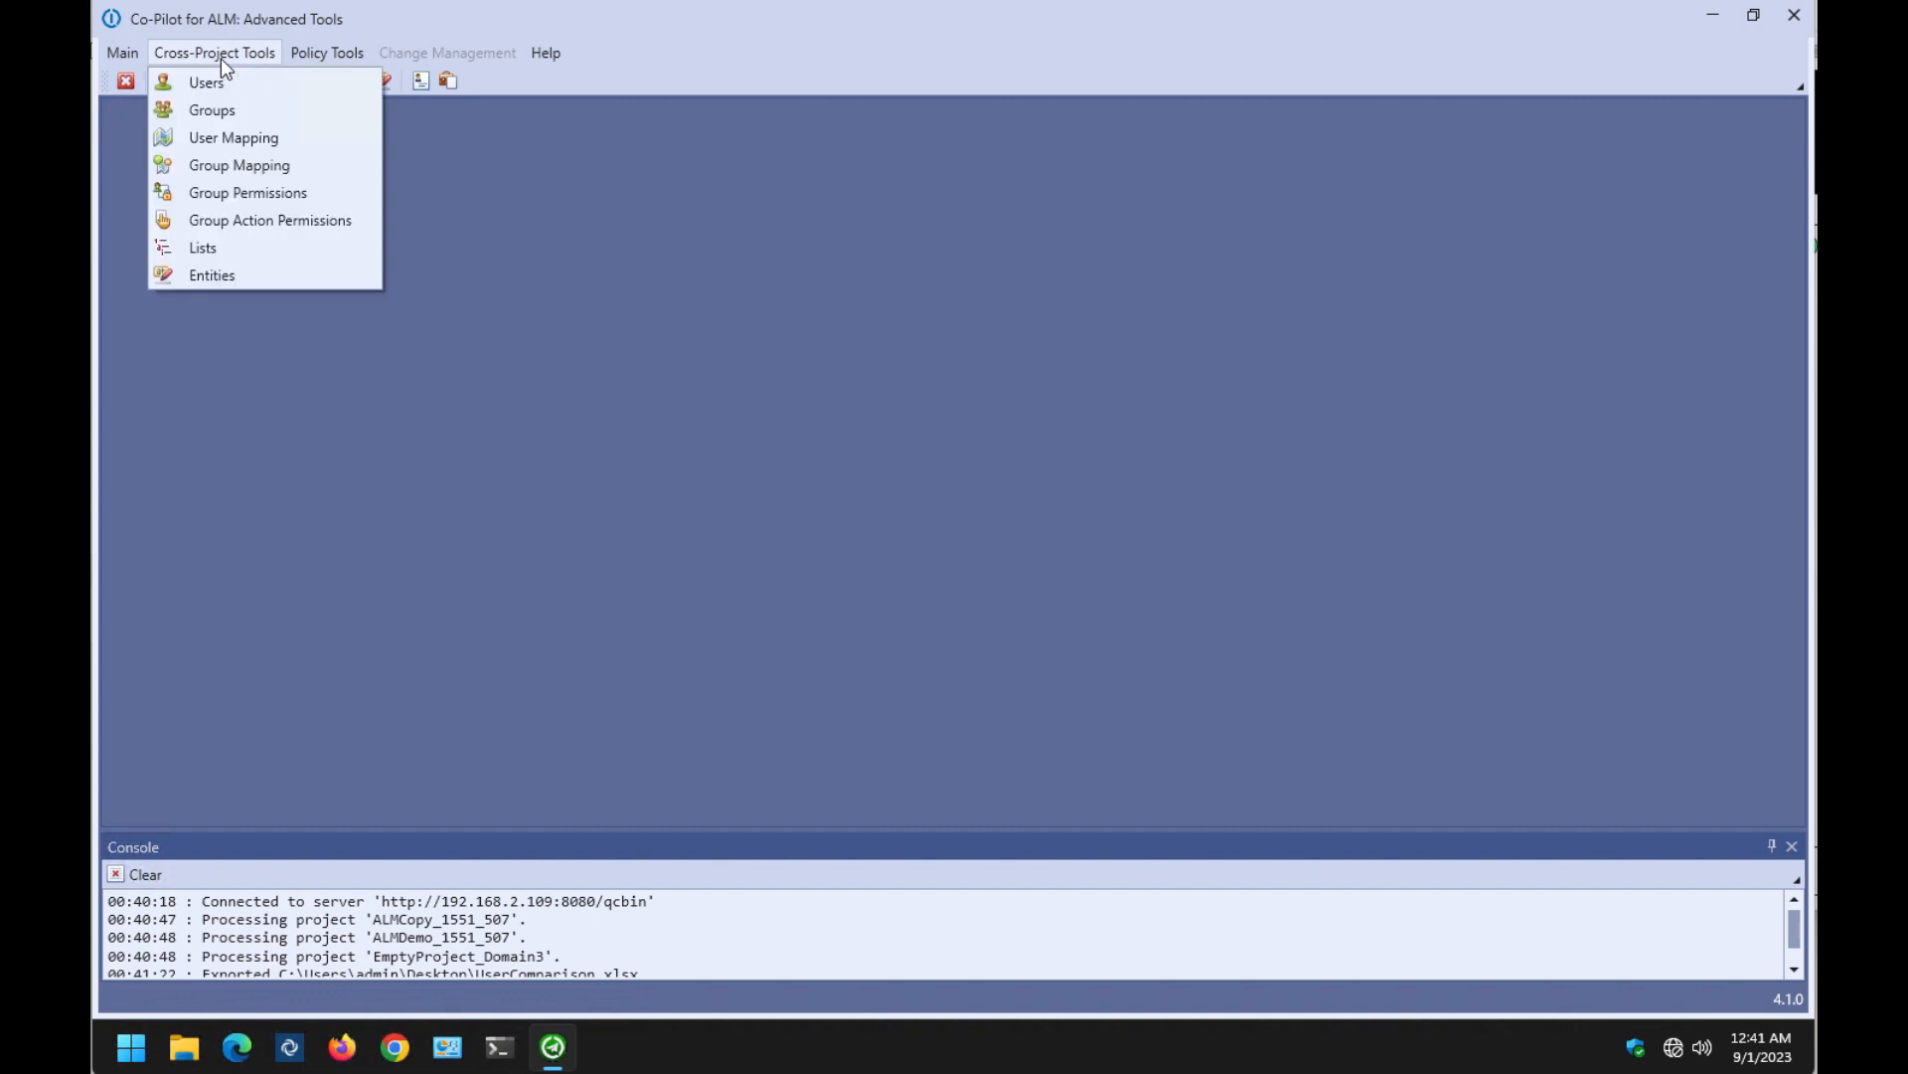
pyautogui.click(204, 110)
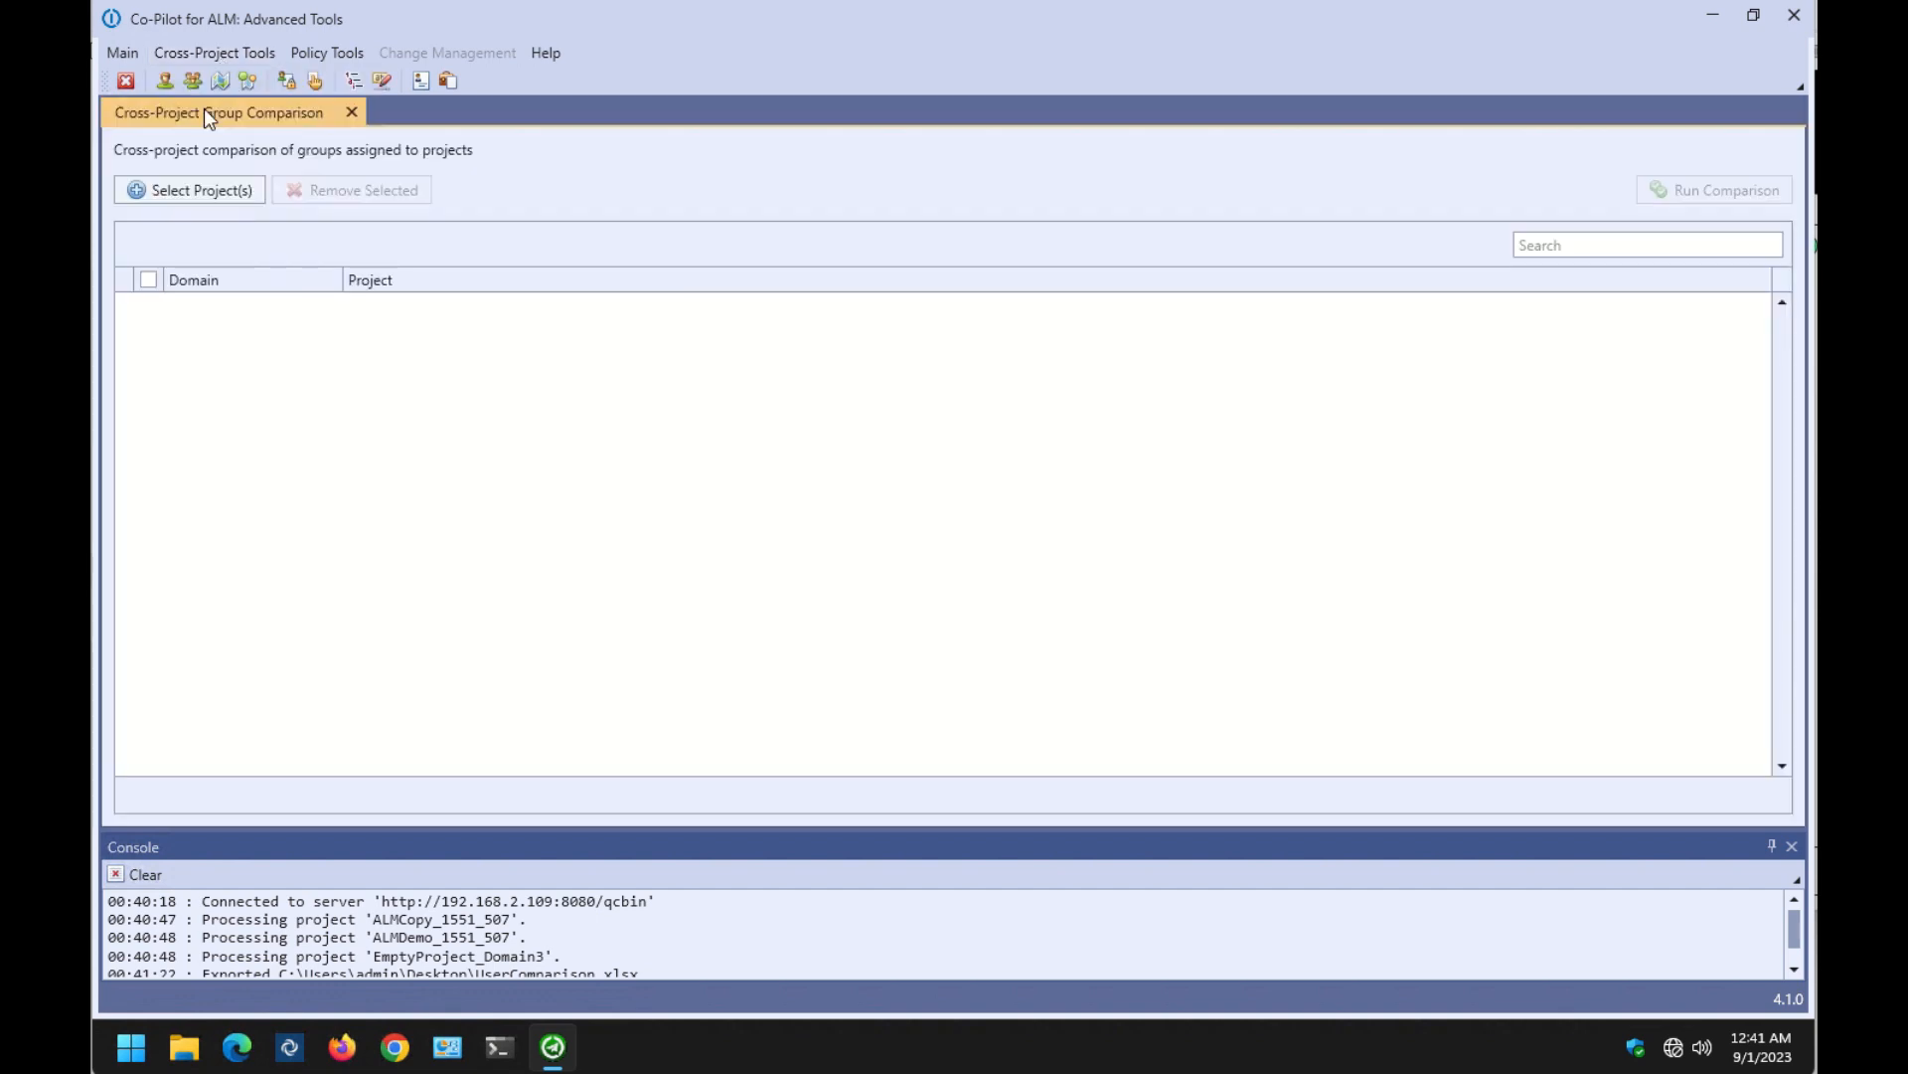
pyautogui.click(207, 189)
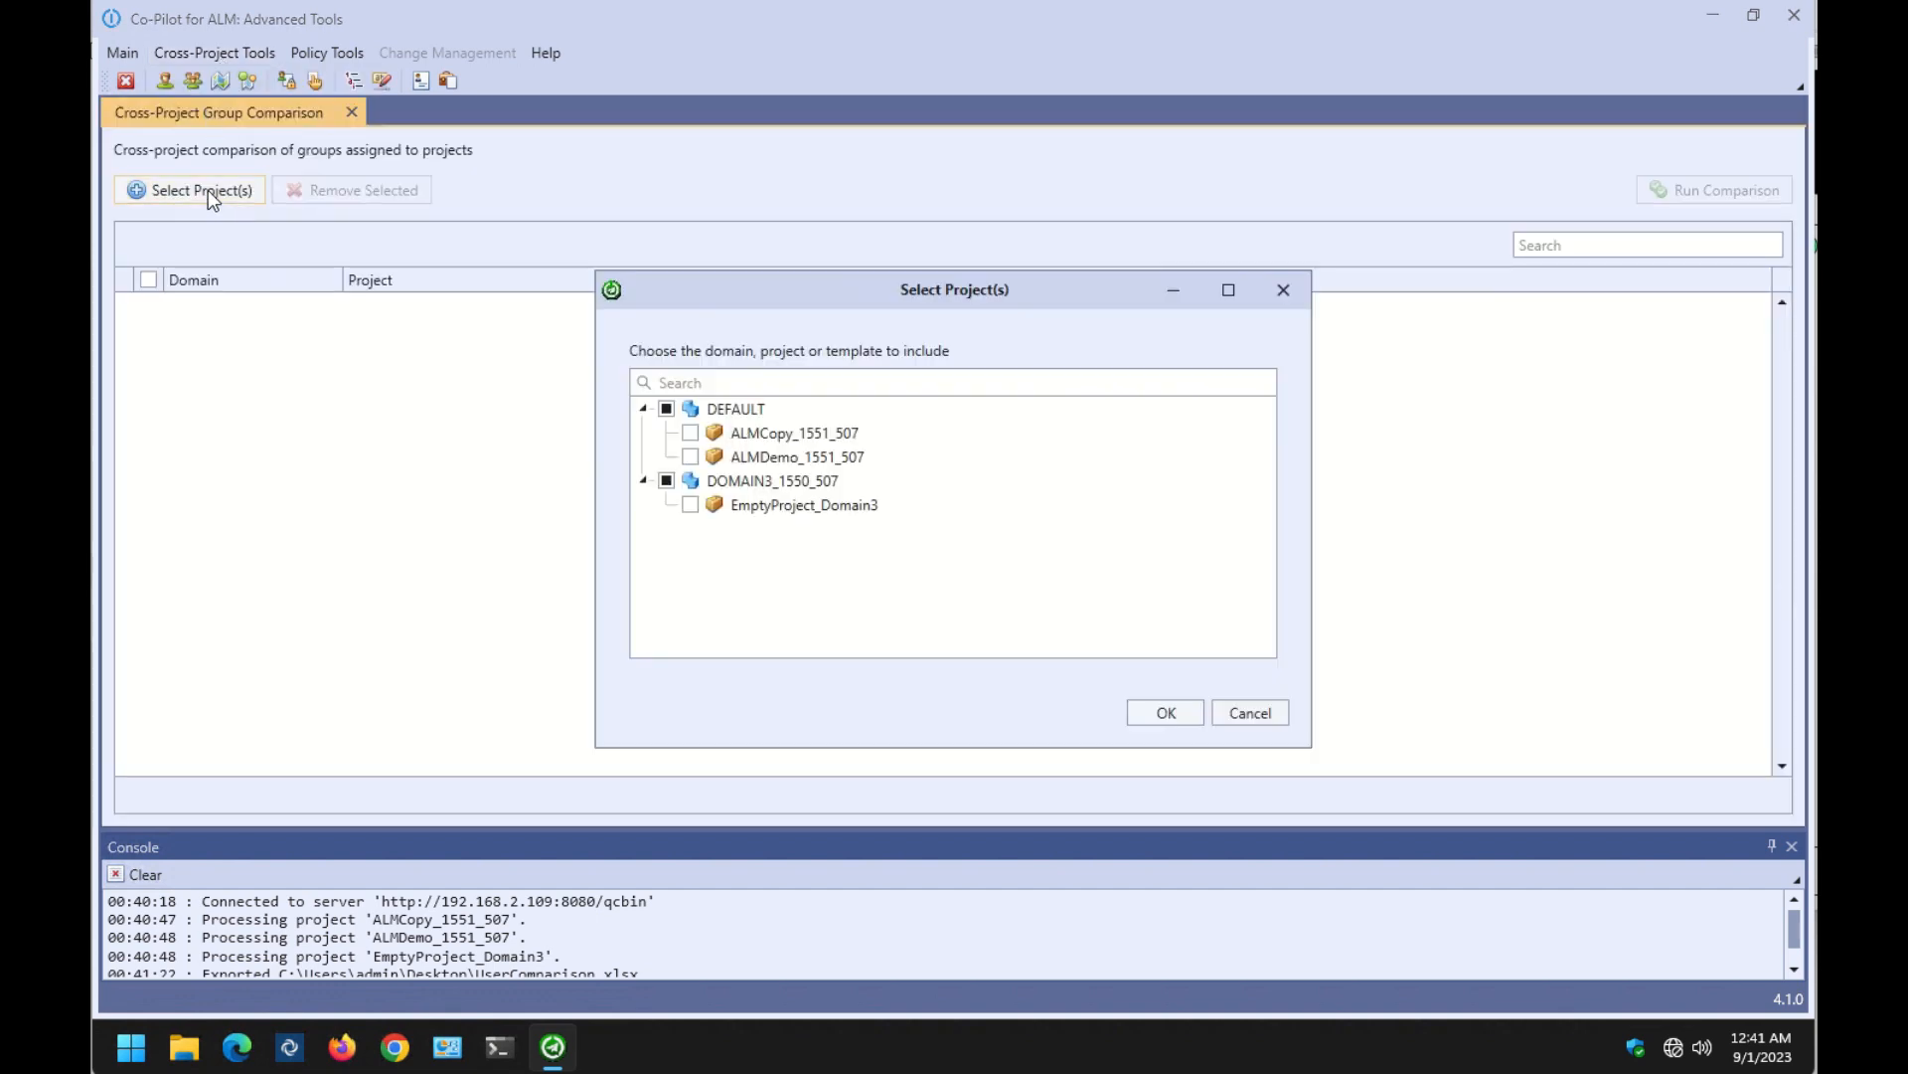
pyautogui.click(666, 409)
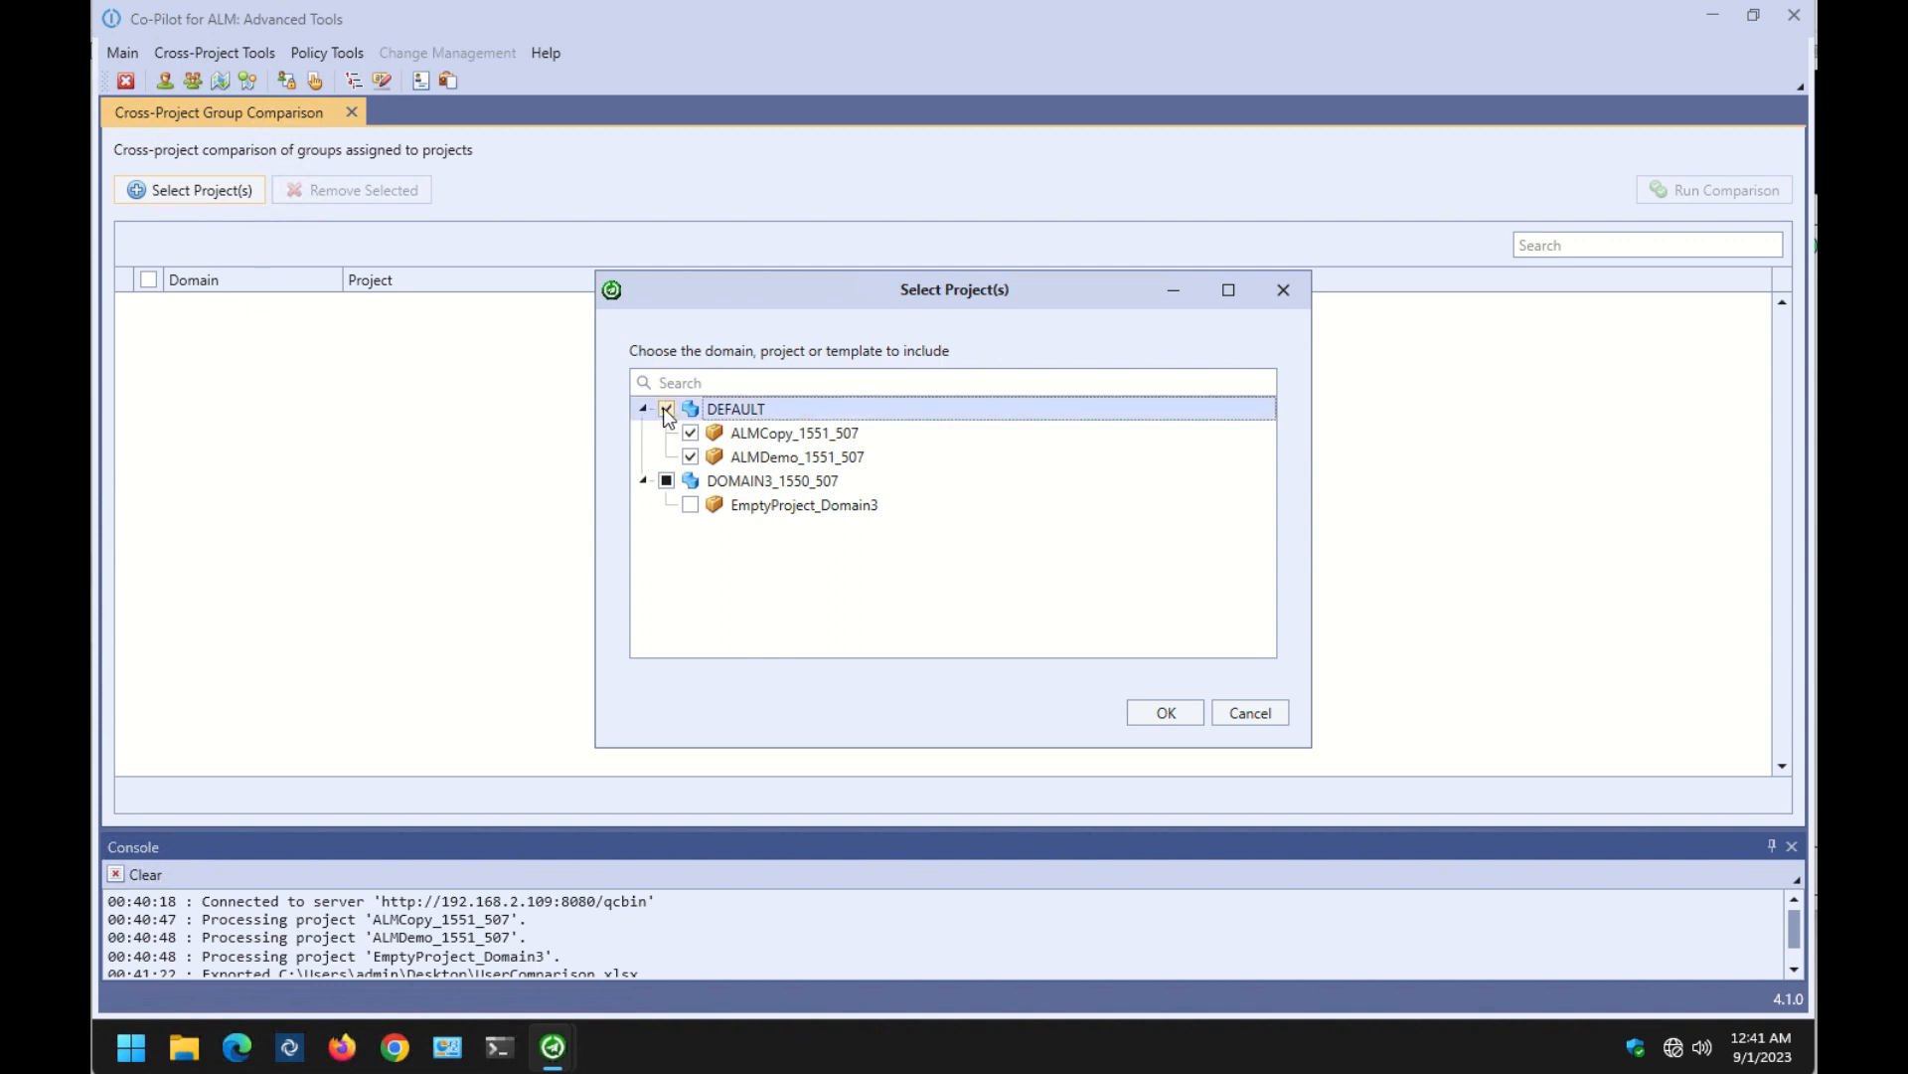
pyautogui.click(666, 481)
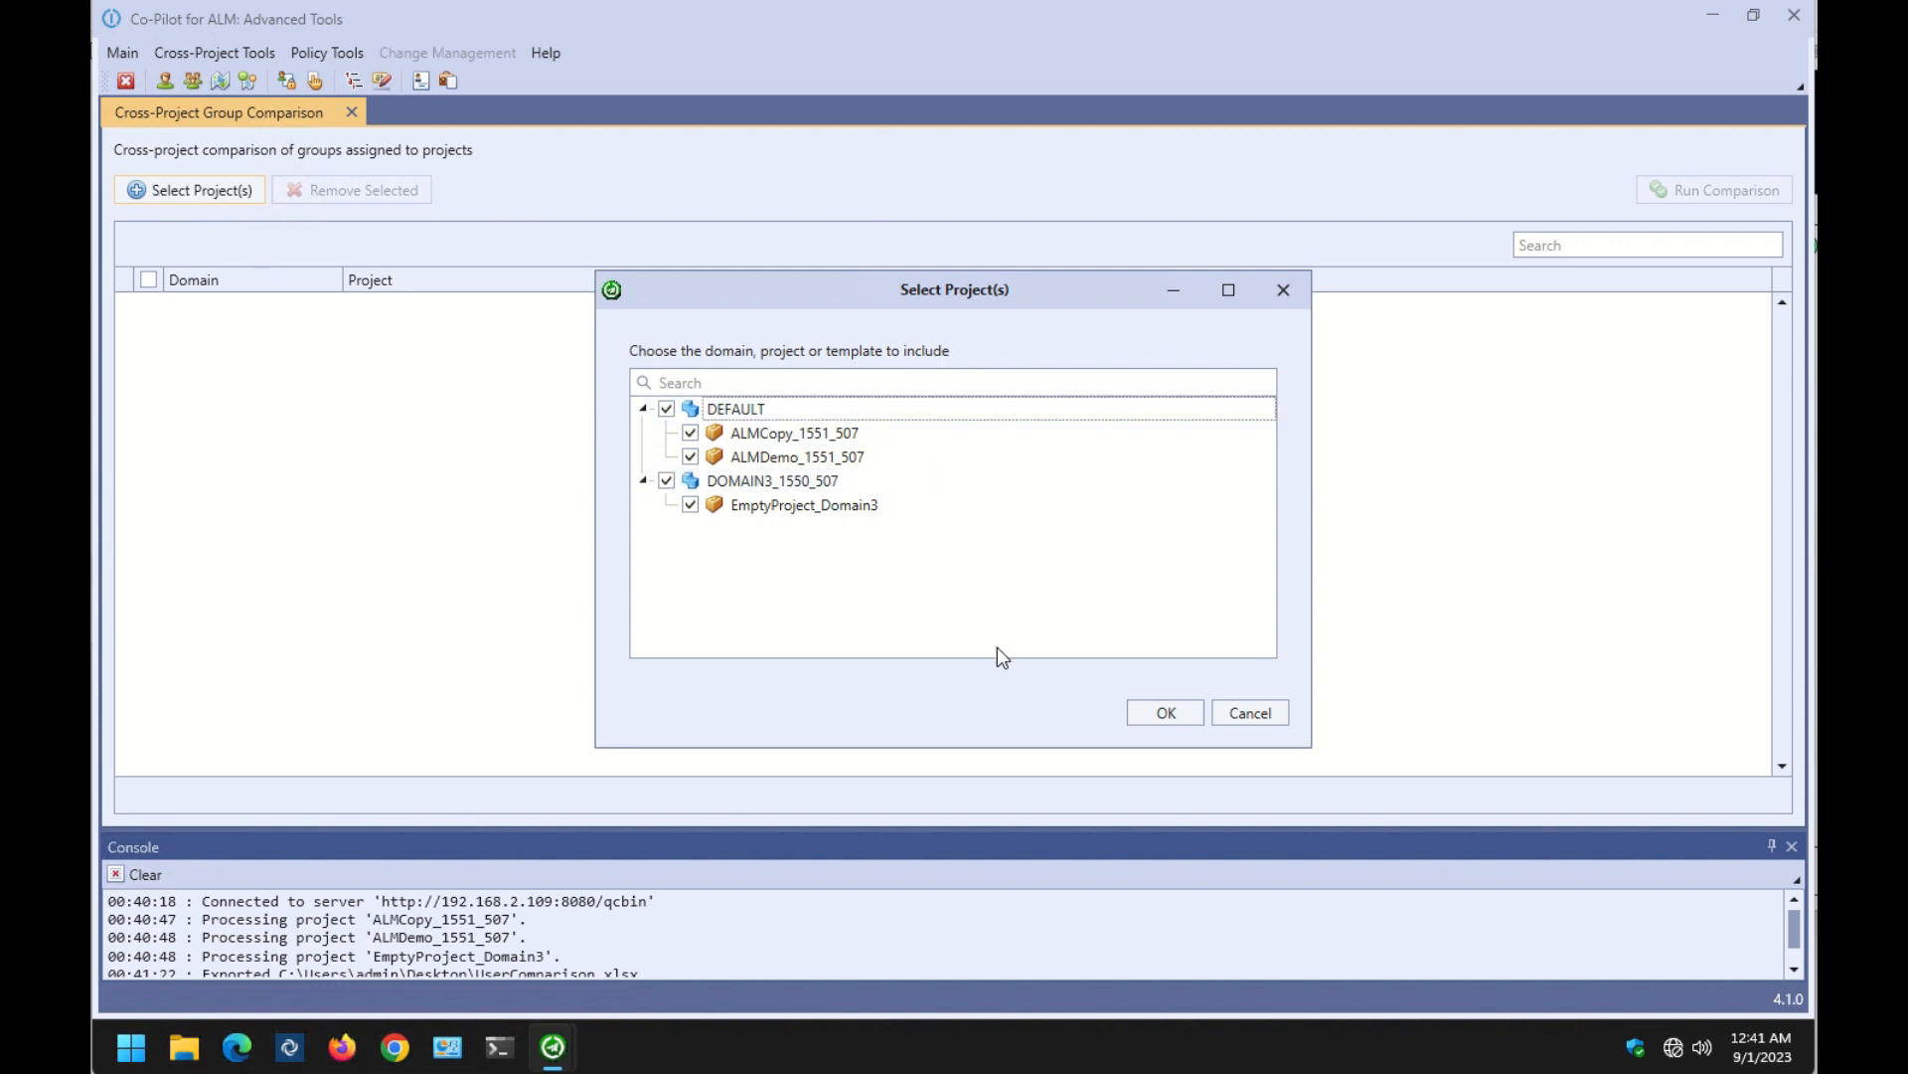
pyautogui.click(1144, 712)
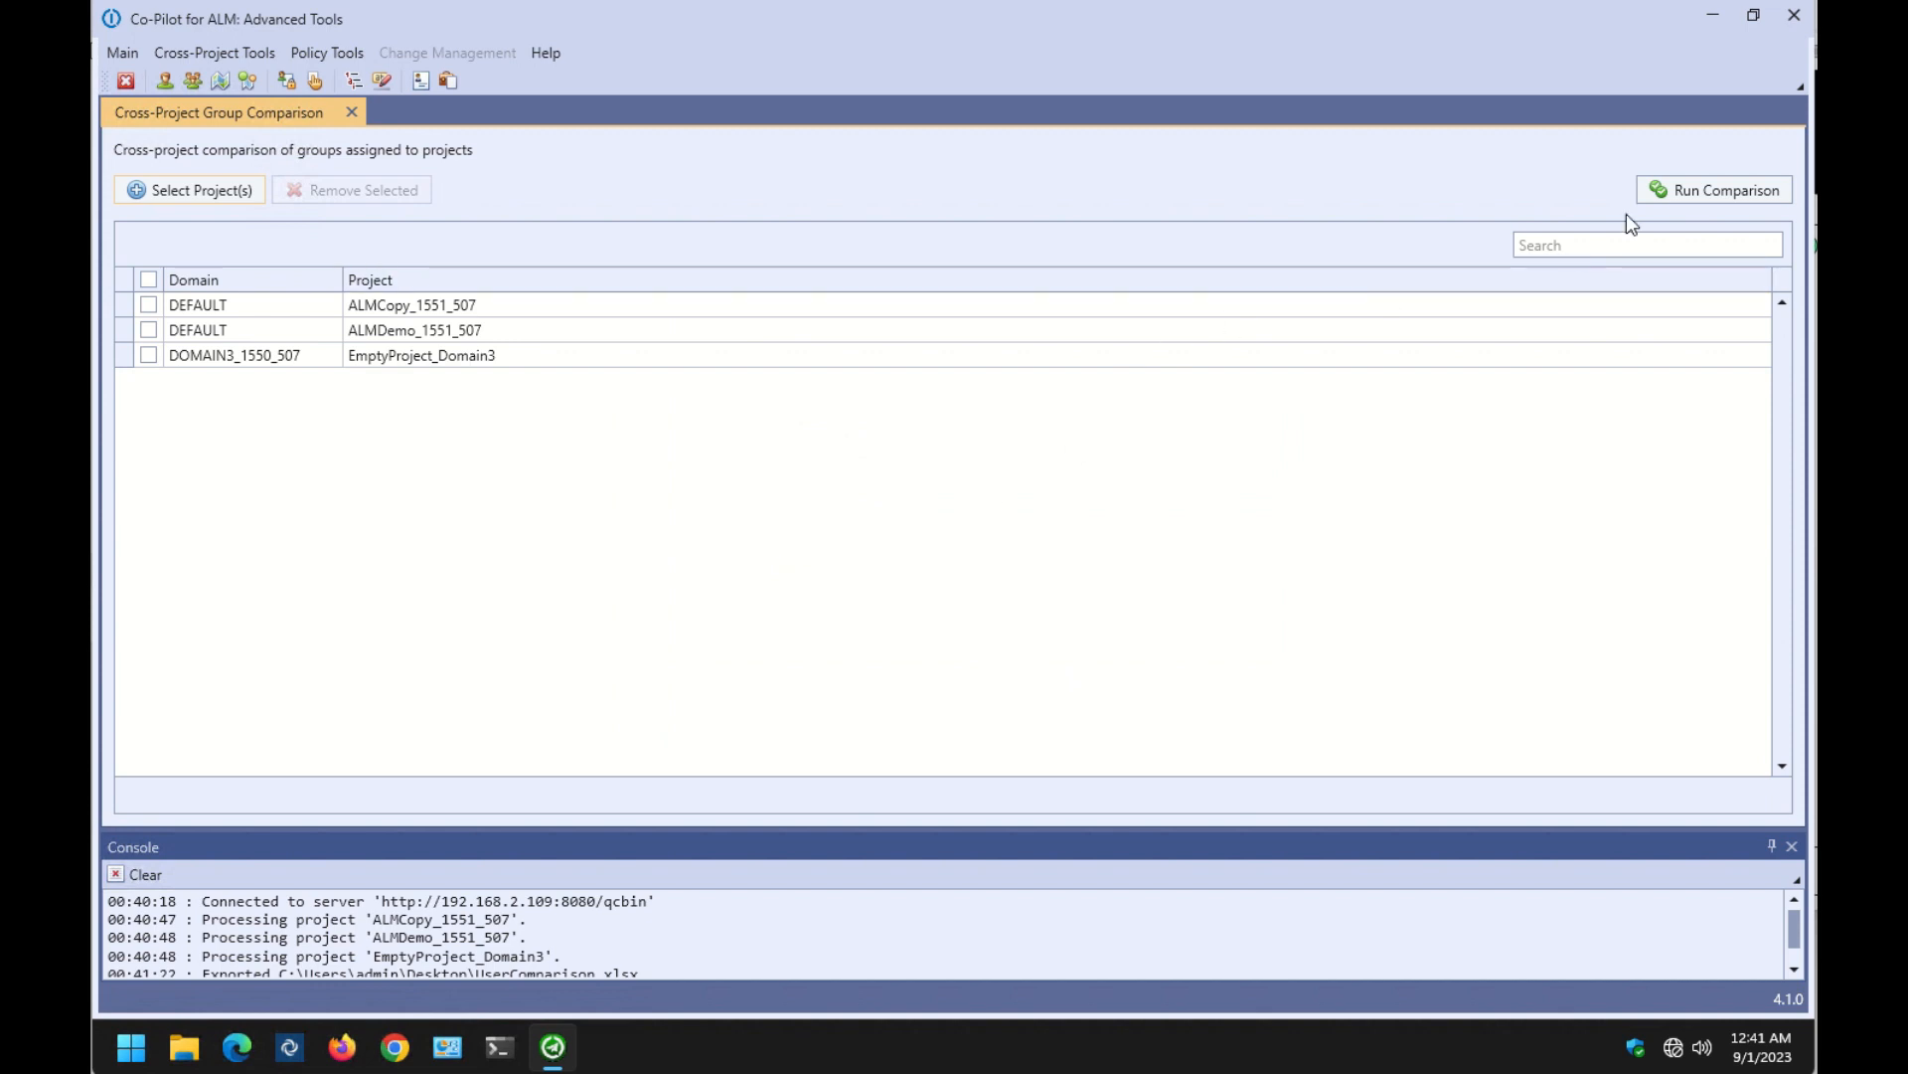
# Run the group comparison, review the Defect Reporter, QA Manager and RnD Manager rows, and close the results and the comparison.
pyautogui.click(1676, 199)
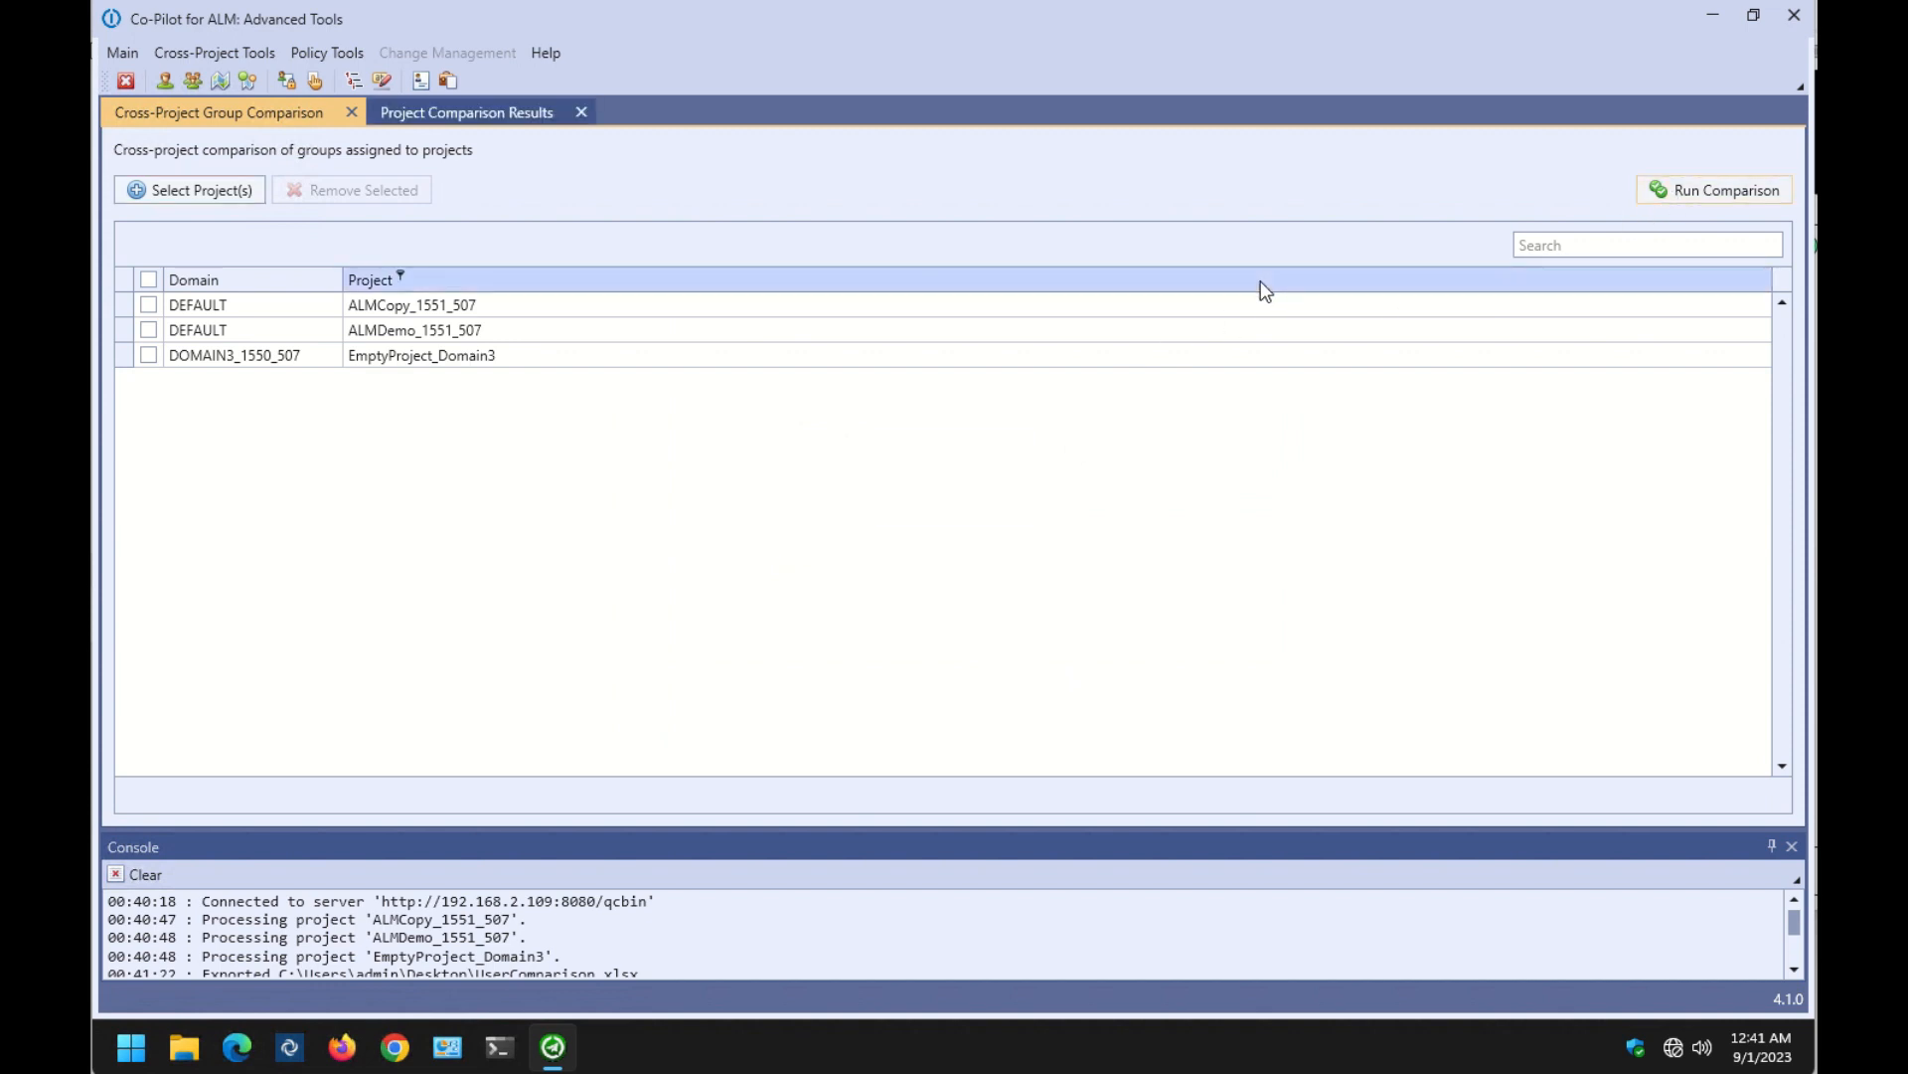
pyautogui.click(507, 113)
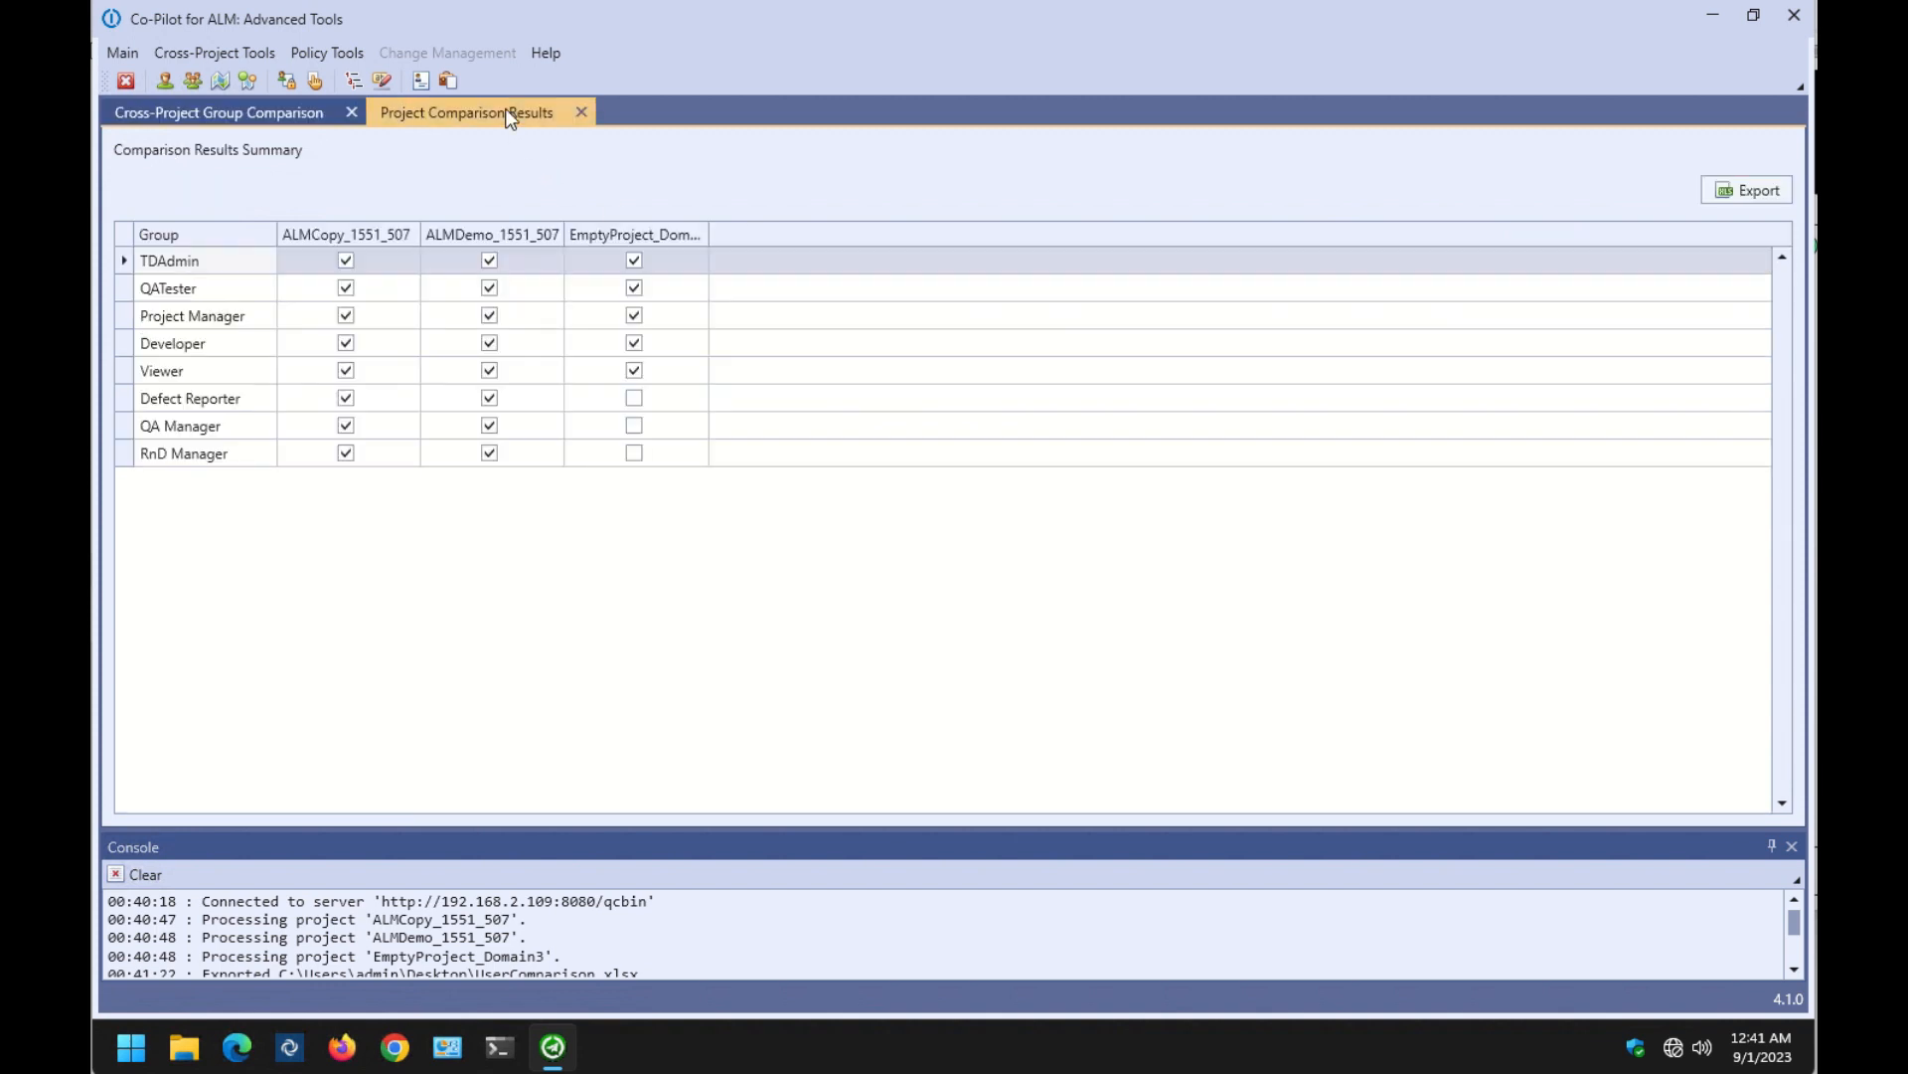
pyautogui.click(120, 401)
pyautogui.click(123, 425)
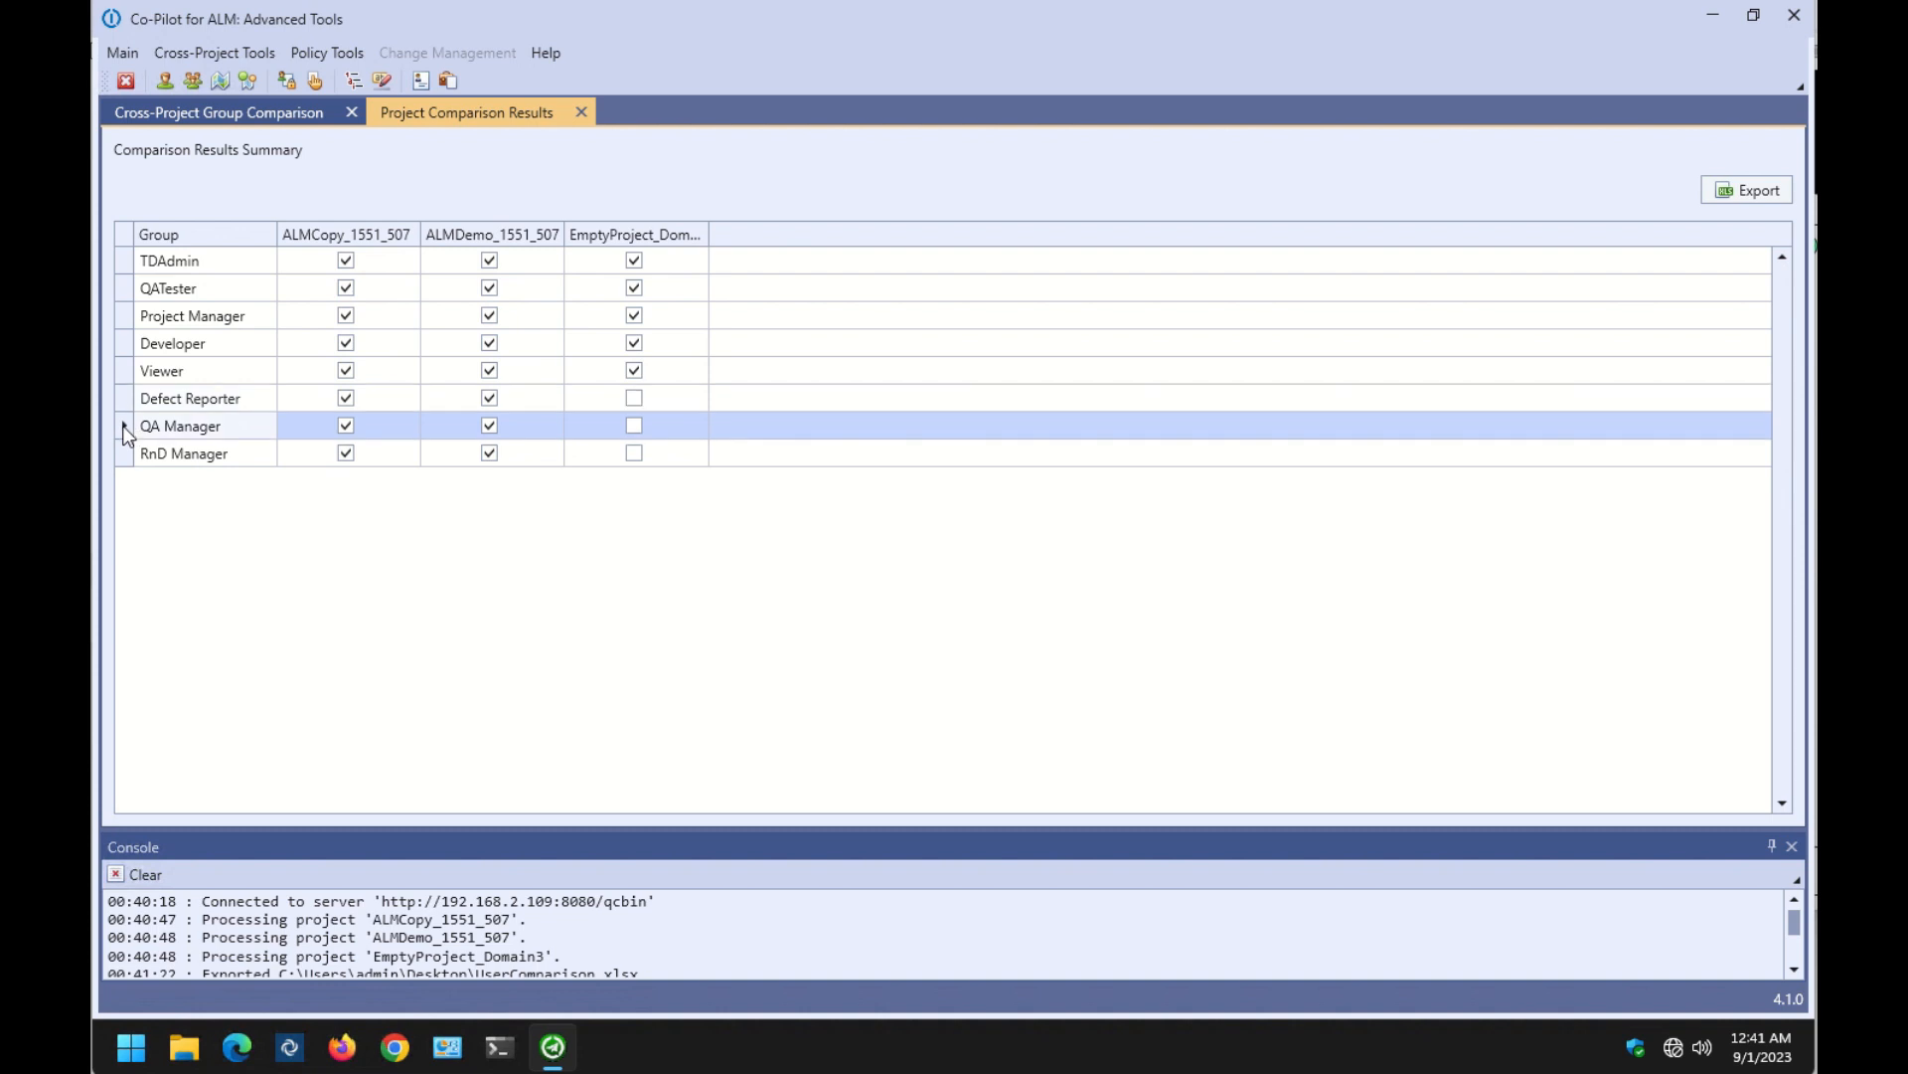
pyautogui.click(127, 455)
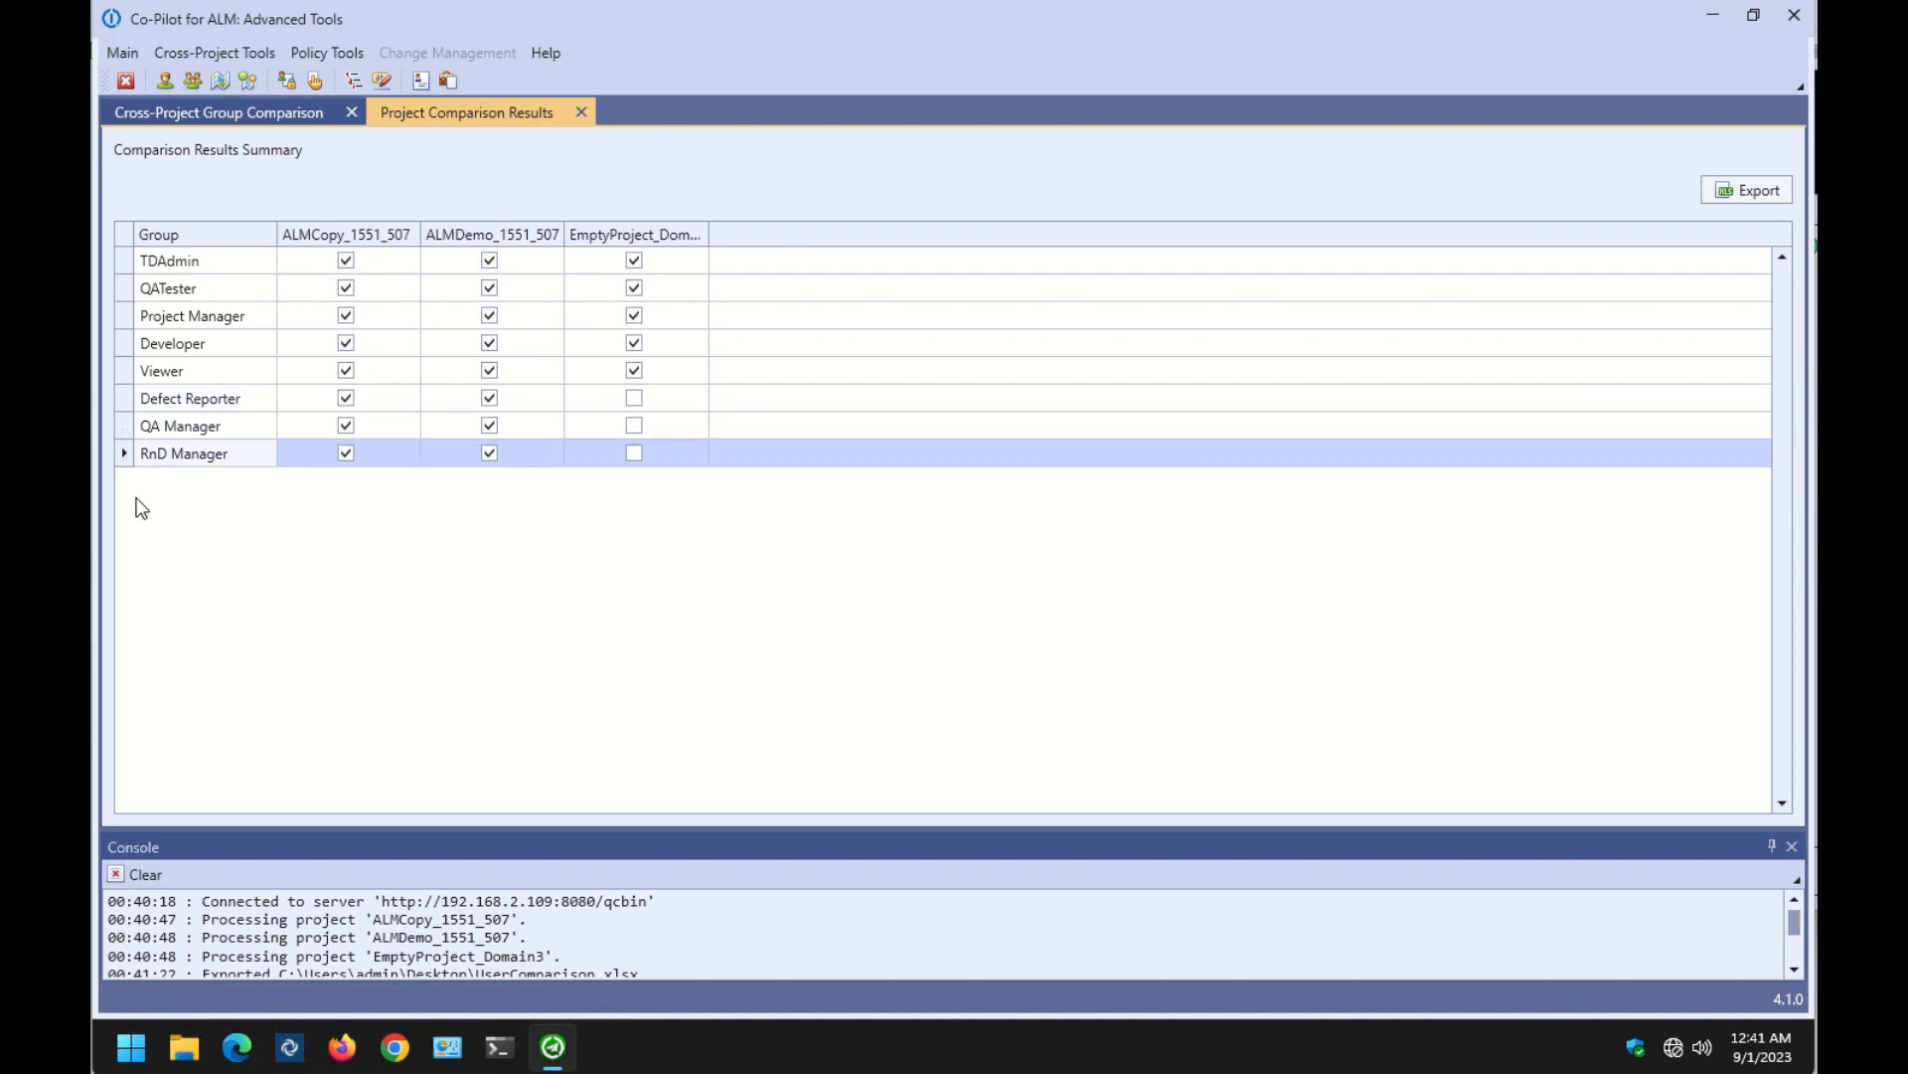
pyautogui.click(582, 113)
pyautogui.click(352, 112)
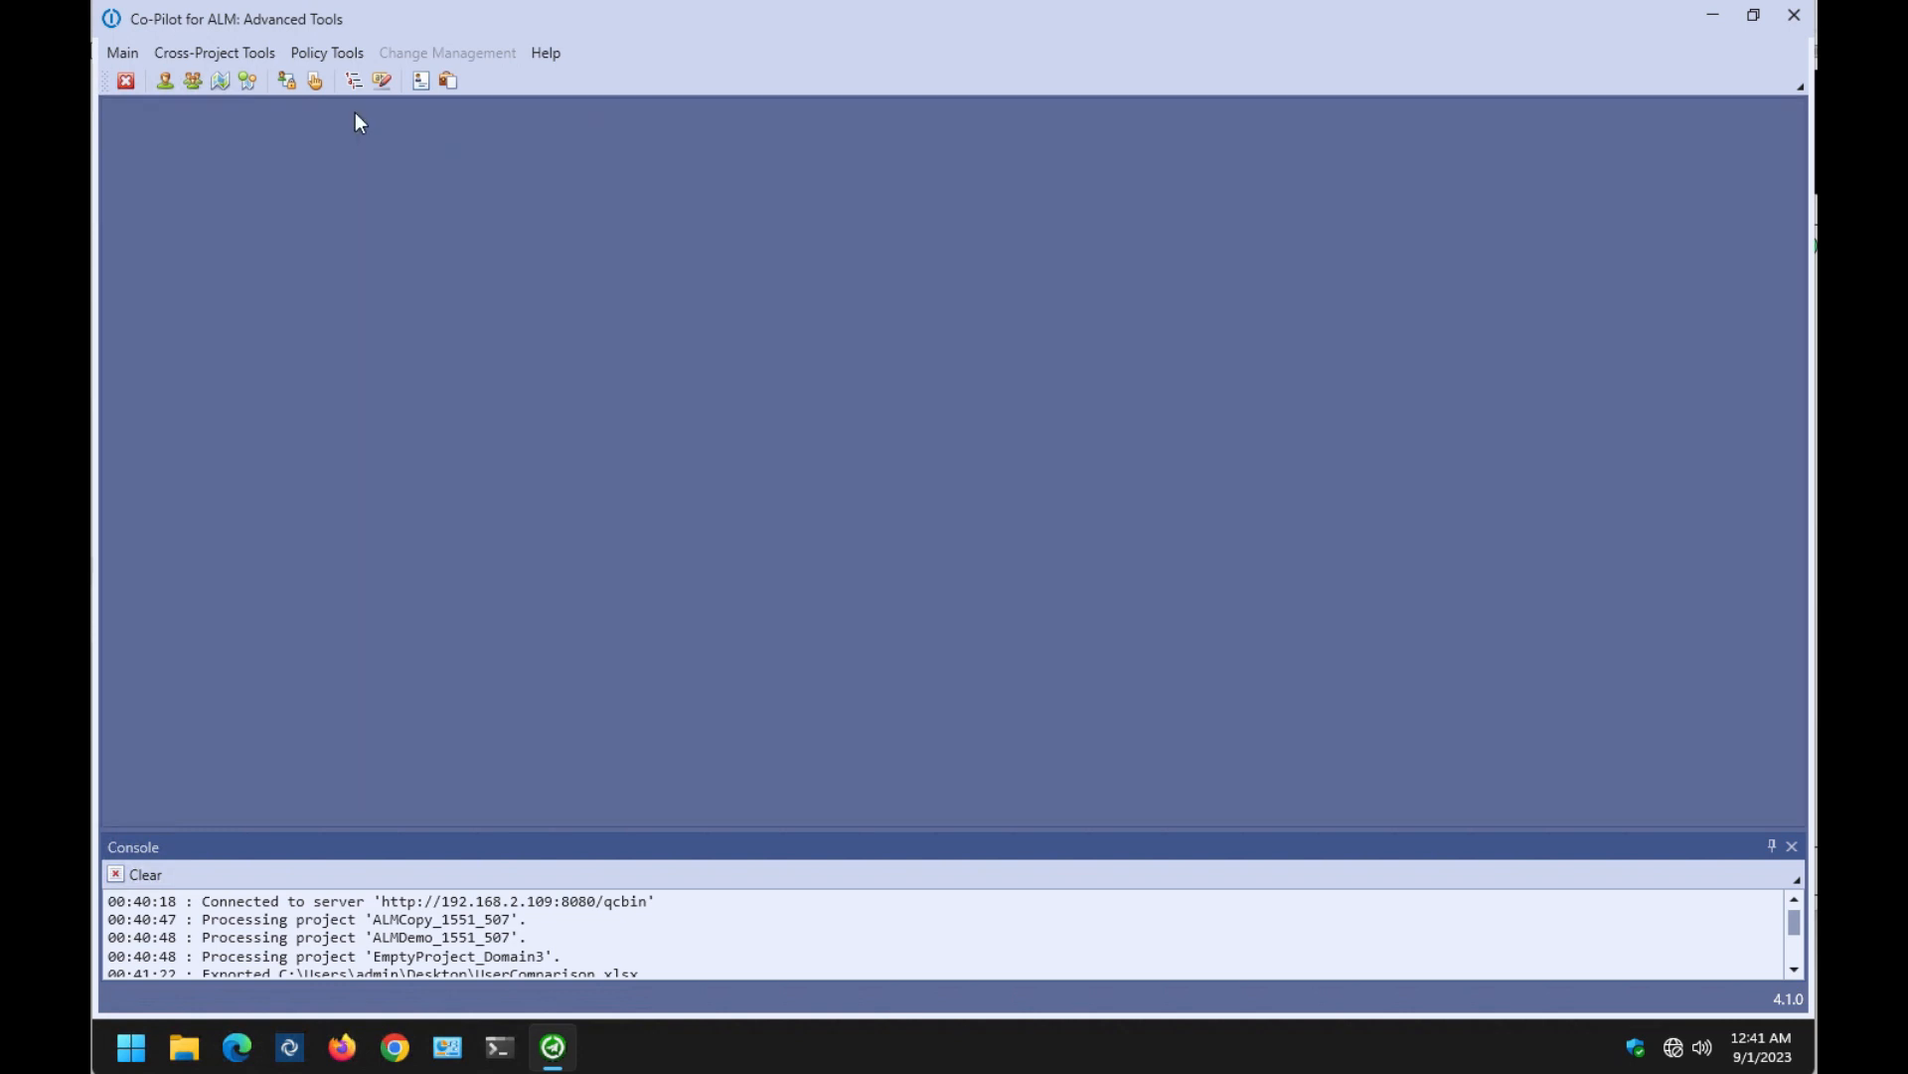
# Set up a cross-project user mapping comparison that includes all projects of the DEFAULT and DOMAIN3_1550_507 domains.
pyautogui.click(221, 56)
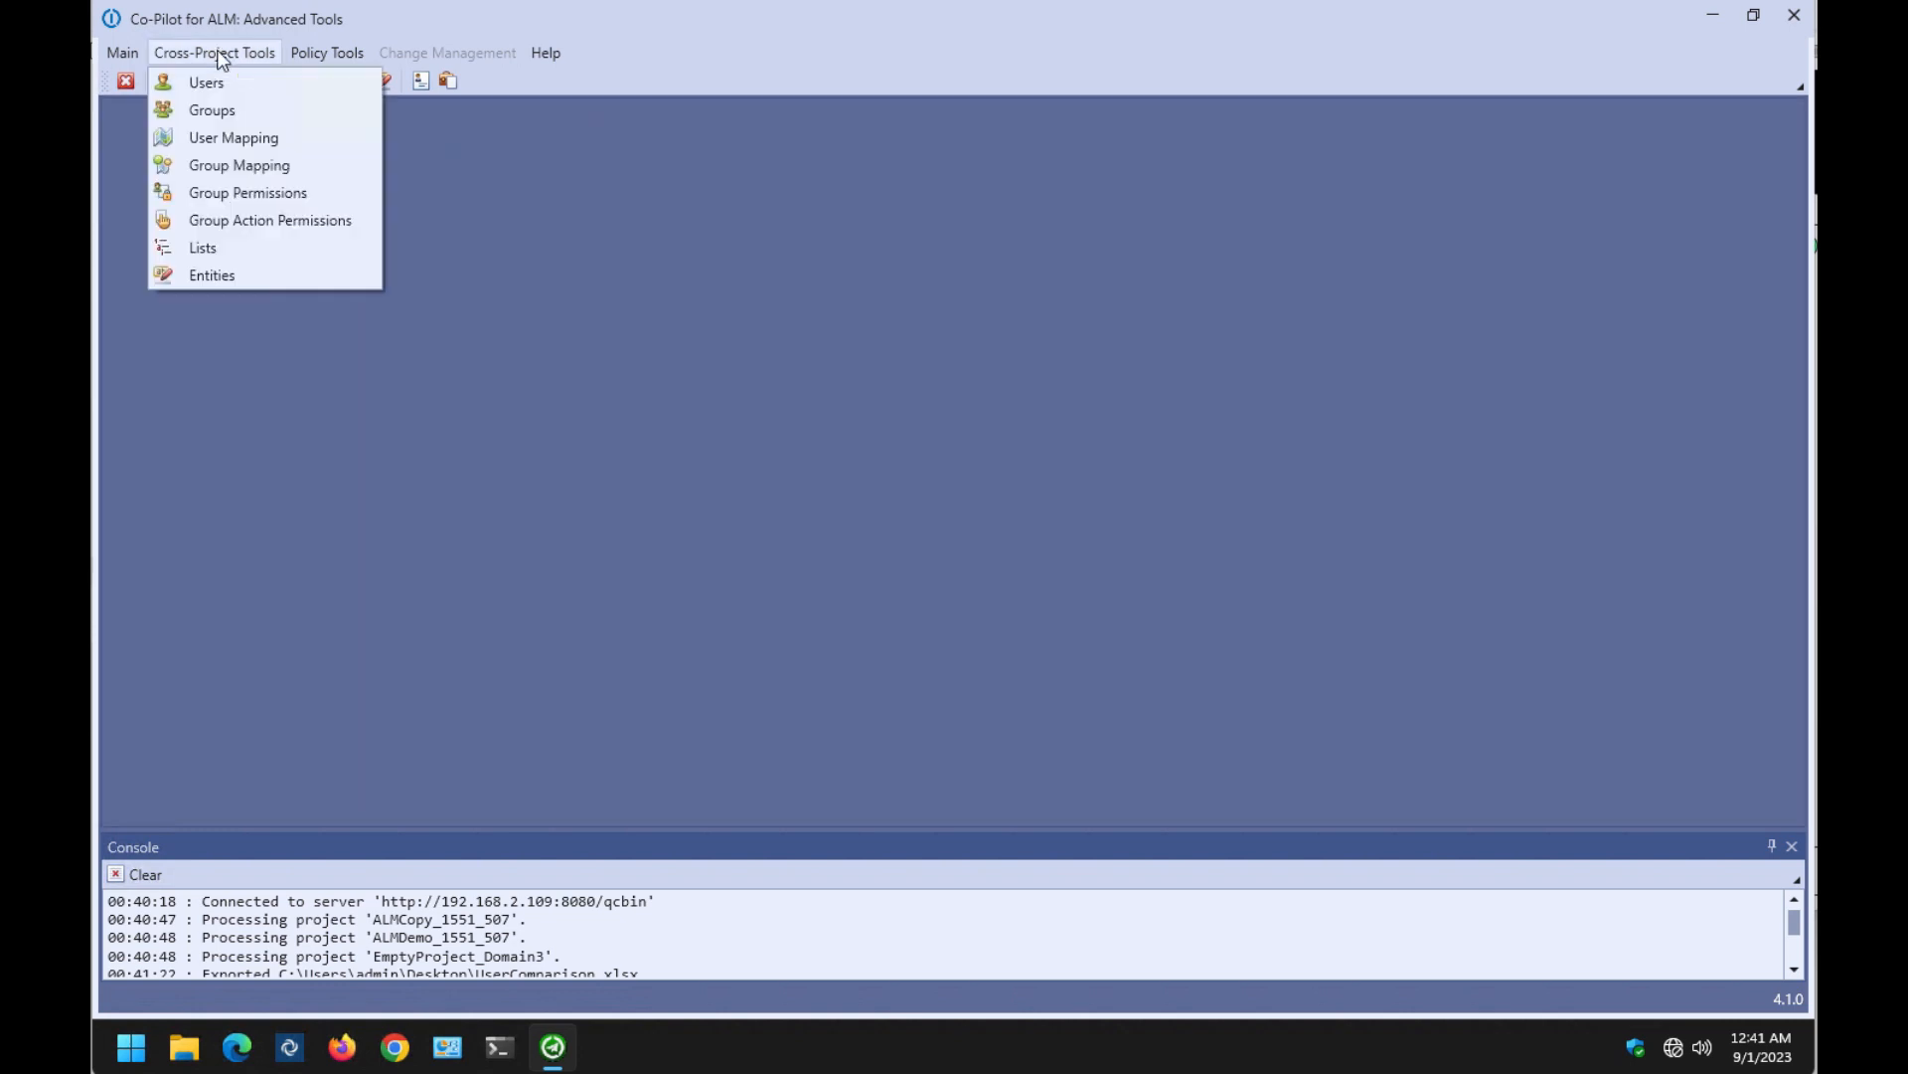
pyautogui.click(262, 140)
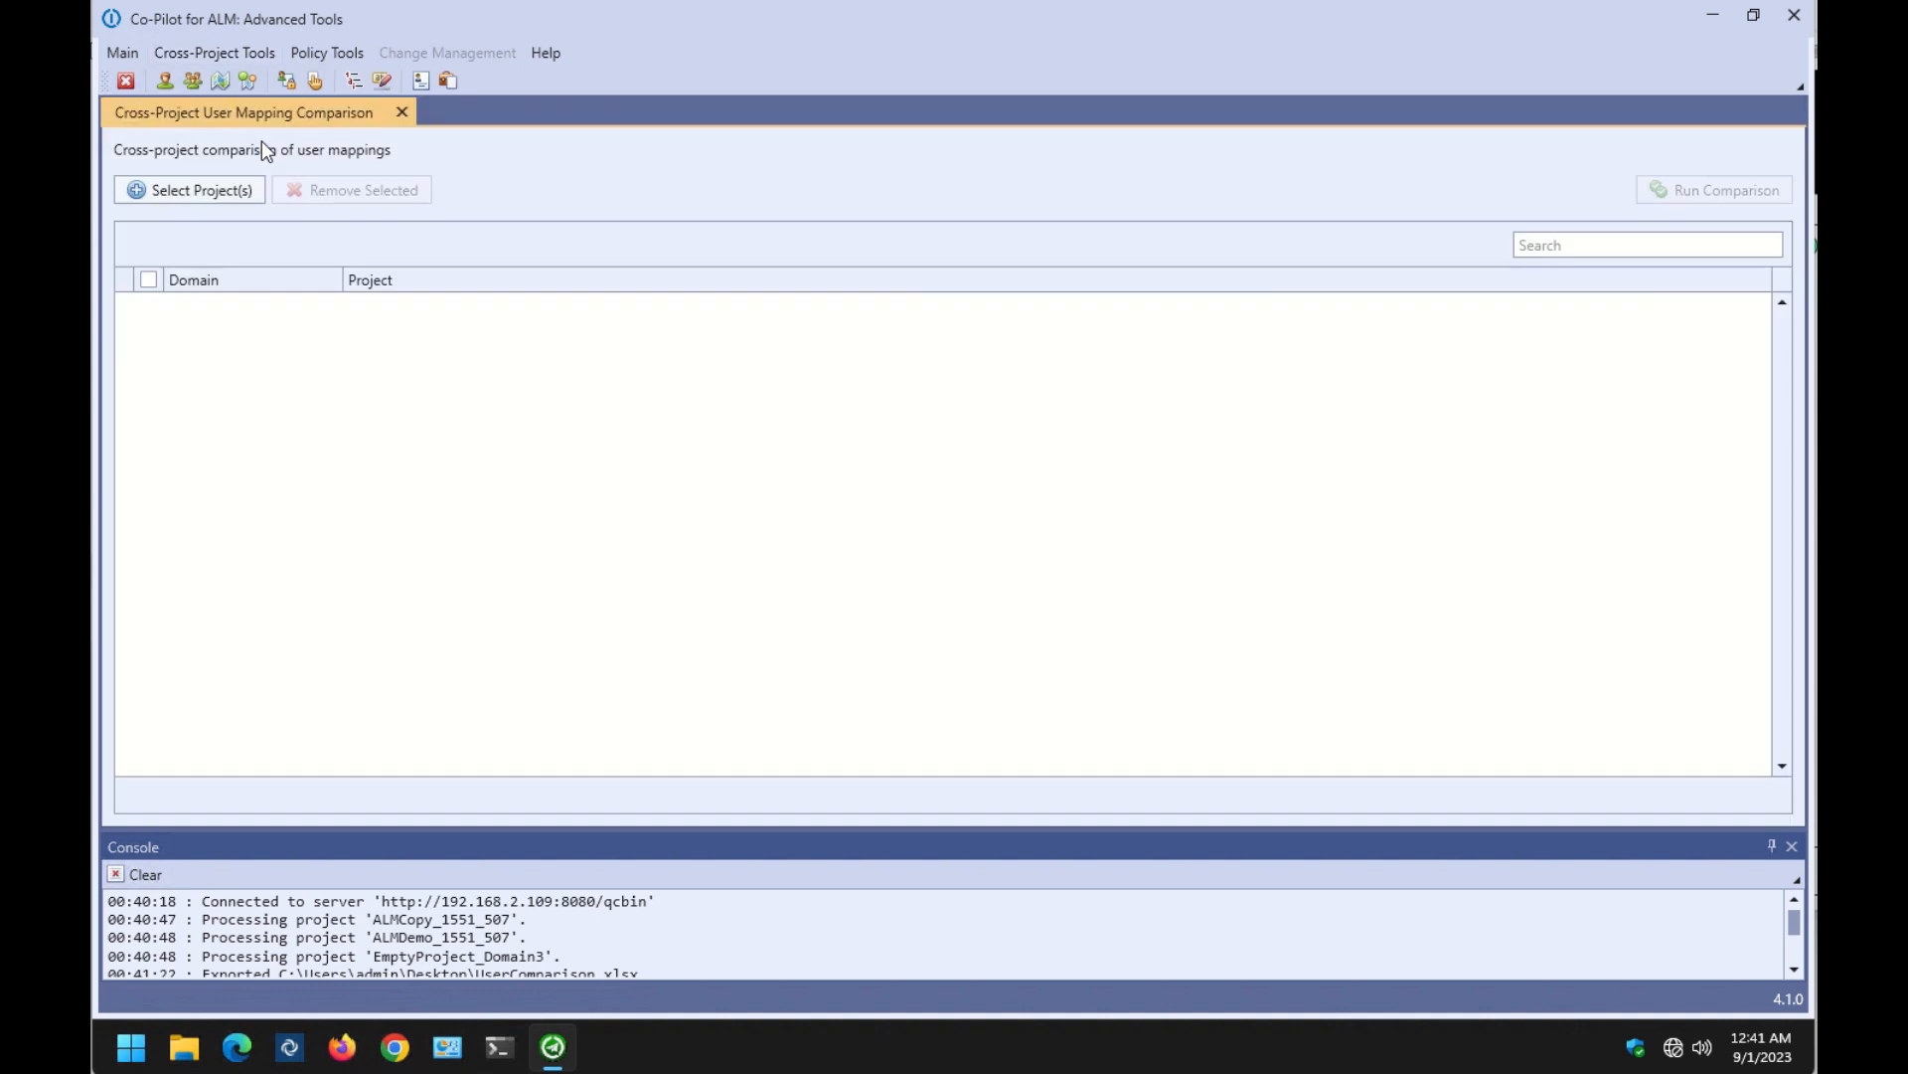
pyautogui.click(209, 190)
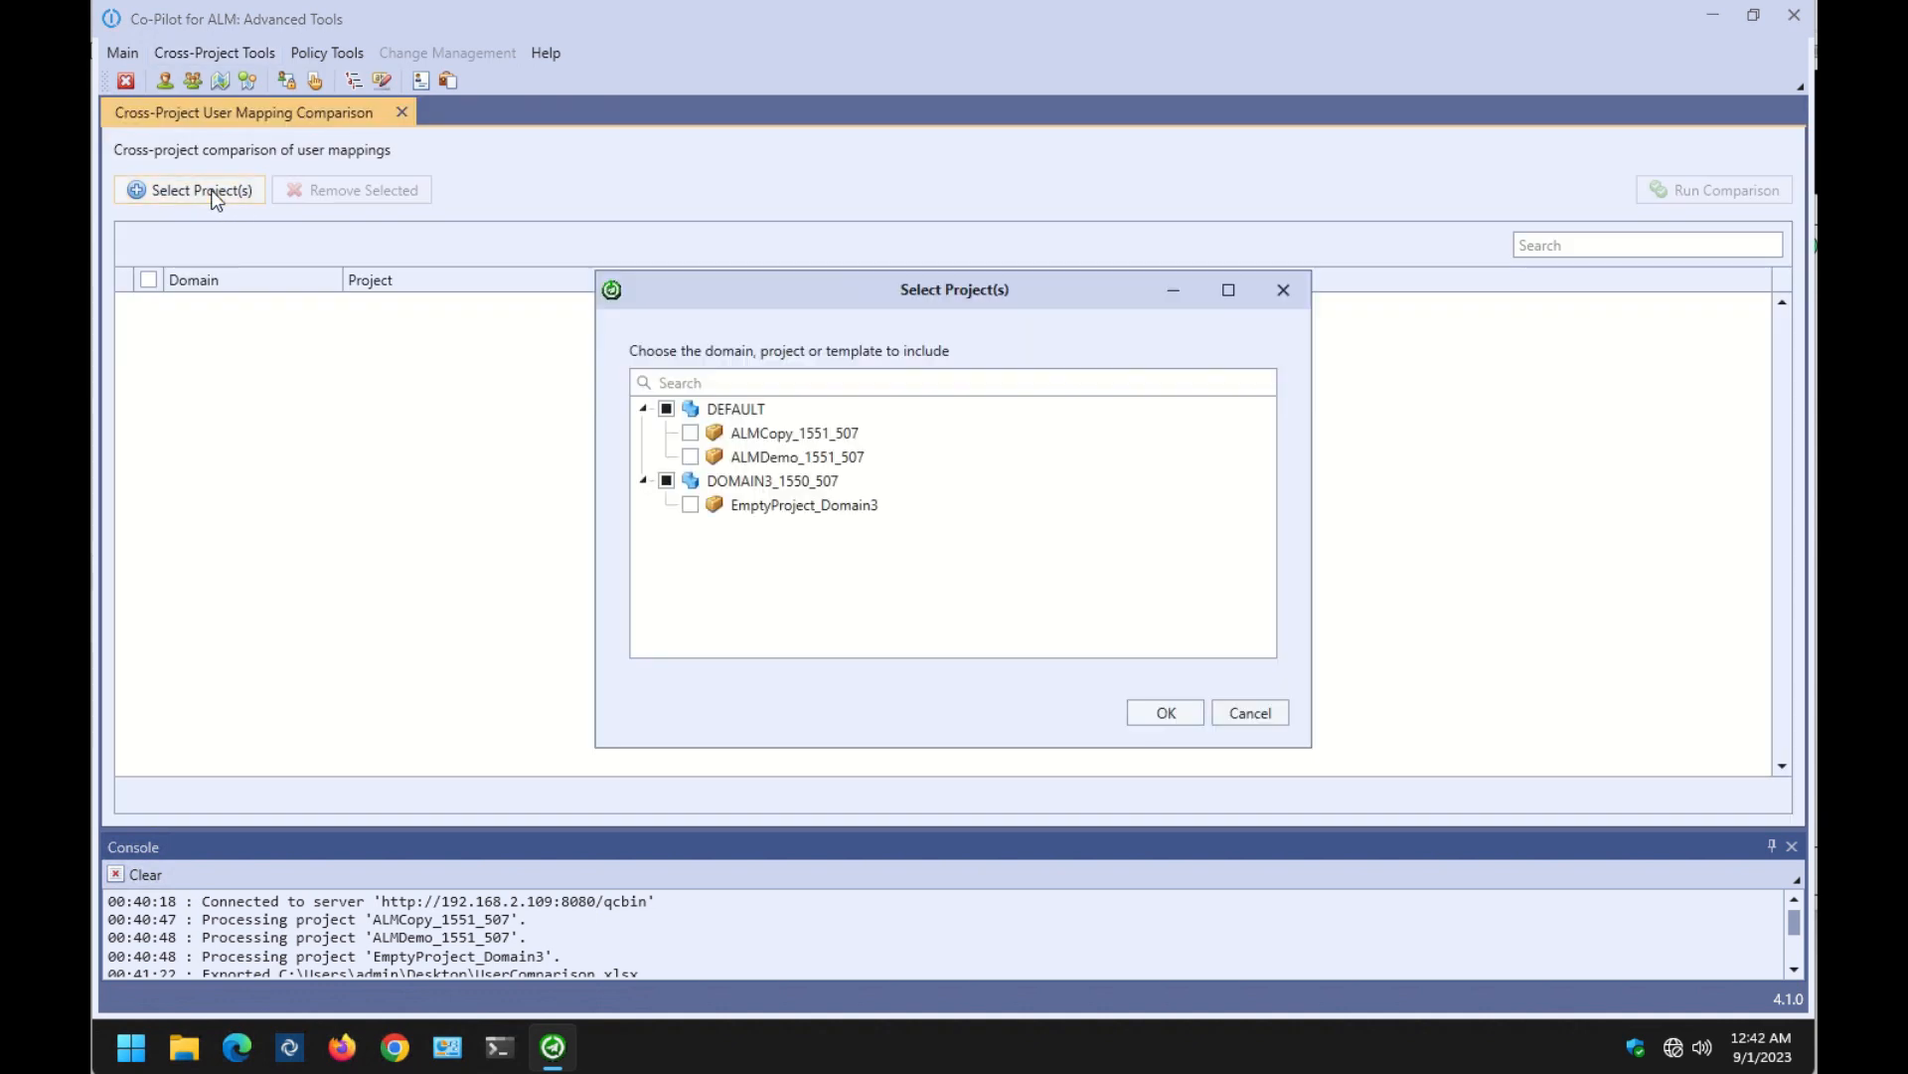
pyautogui.click(666, 408)
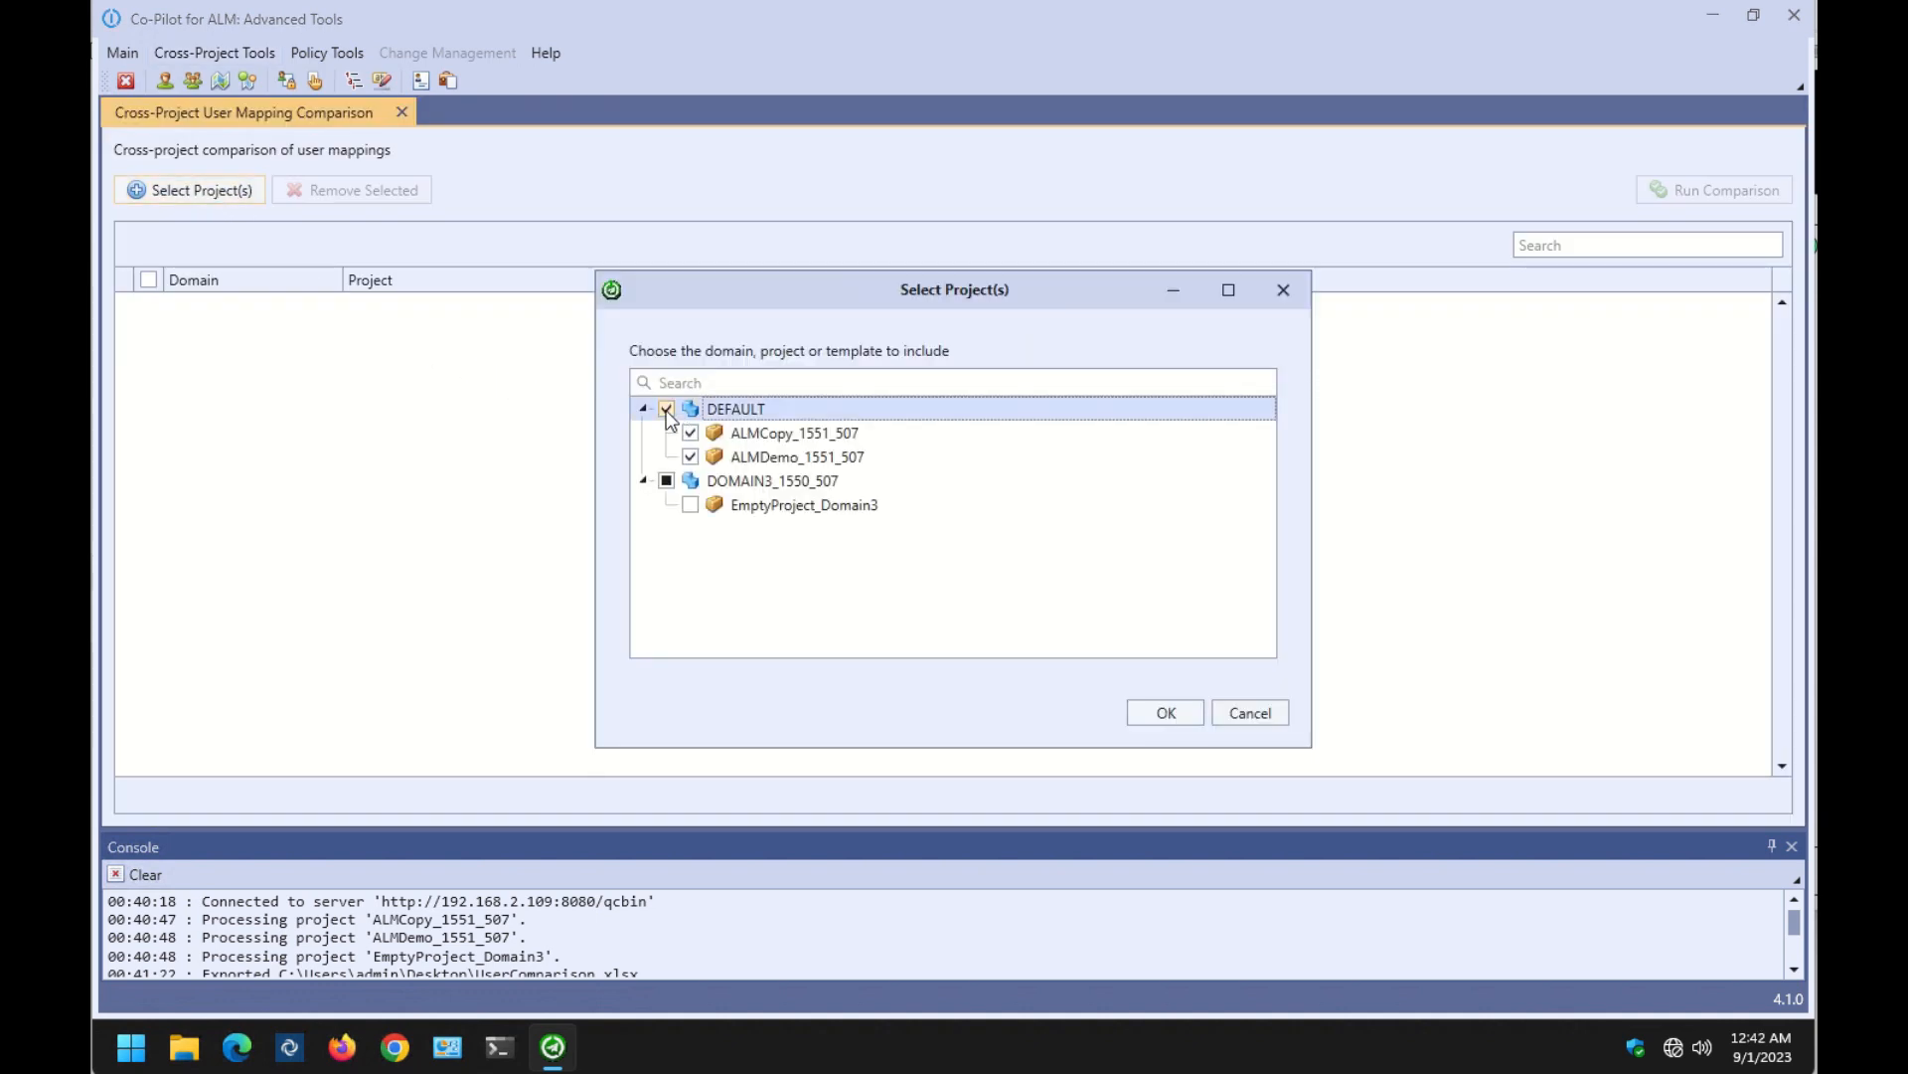
pyautogui.click(666, 481)
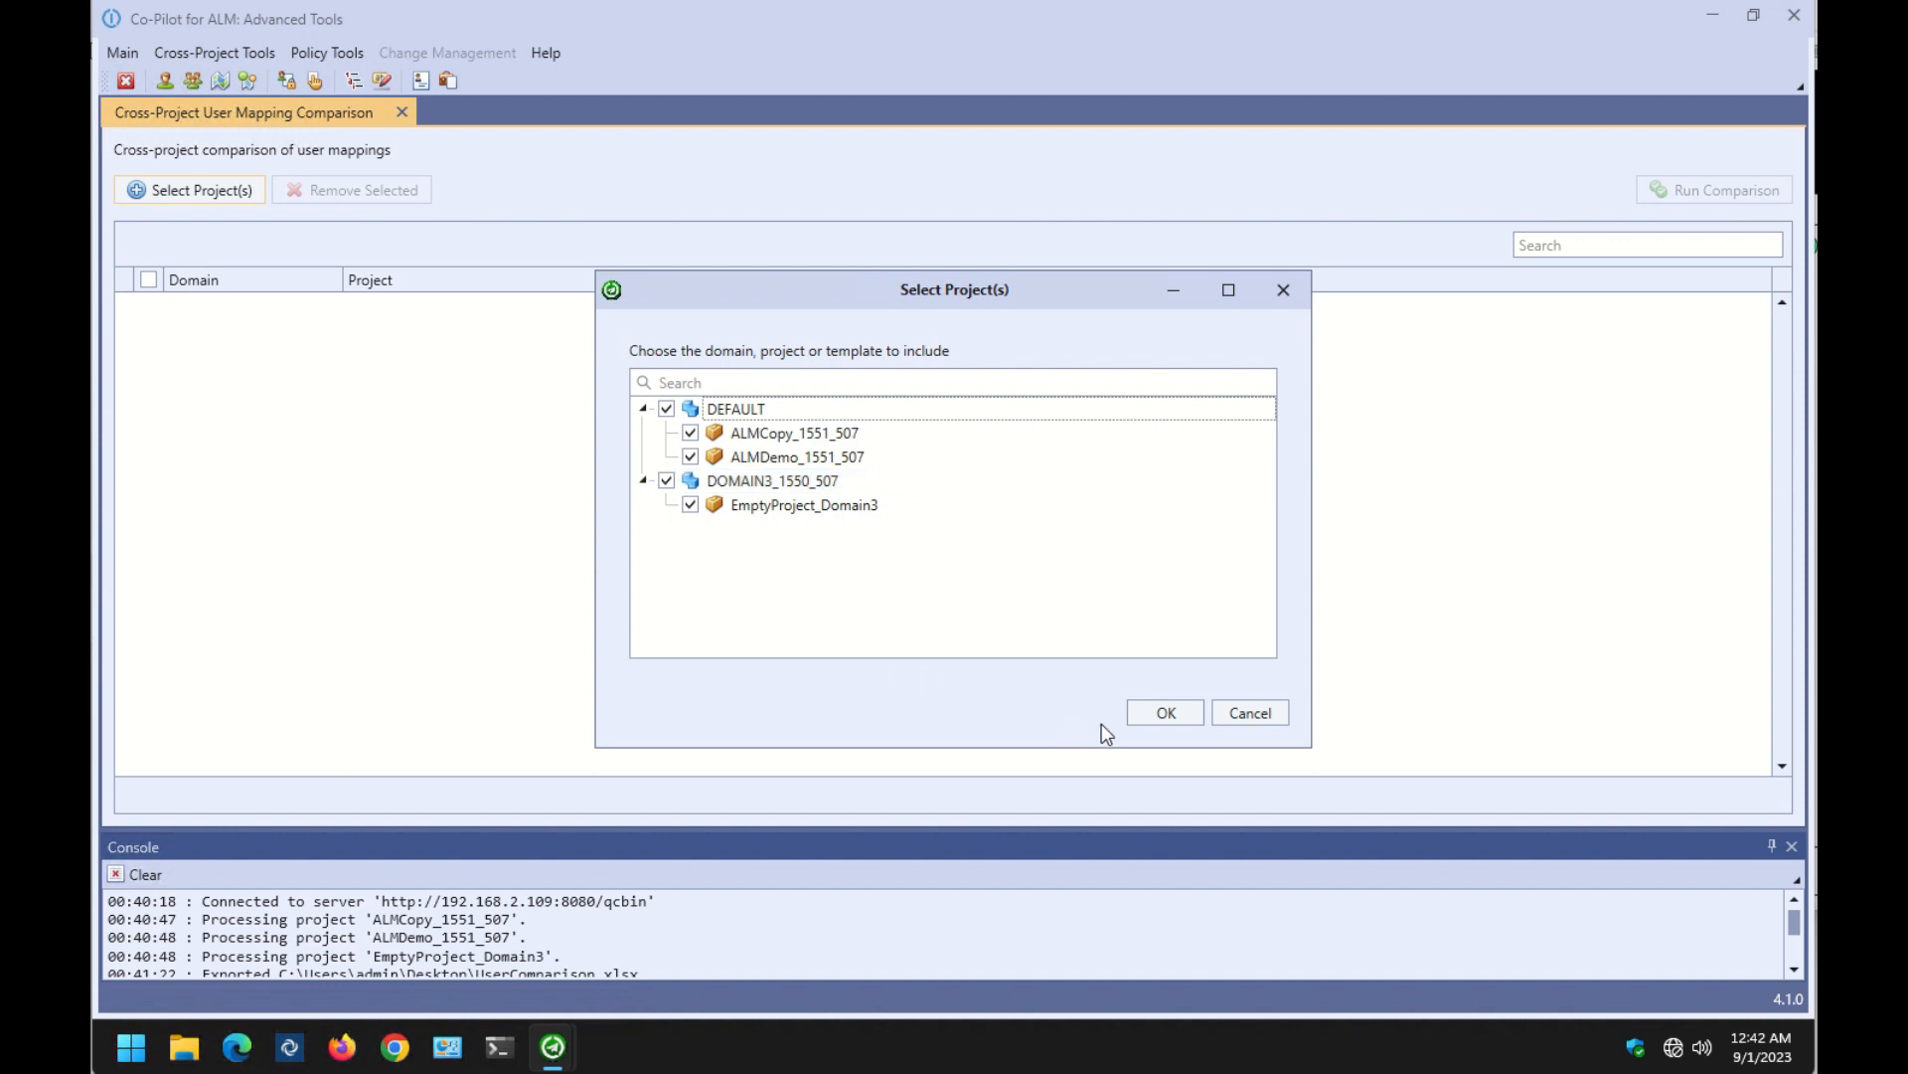
pyautogui.click(1183, 710)
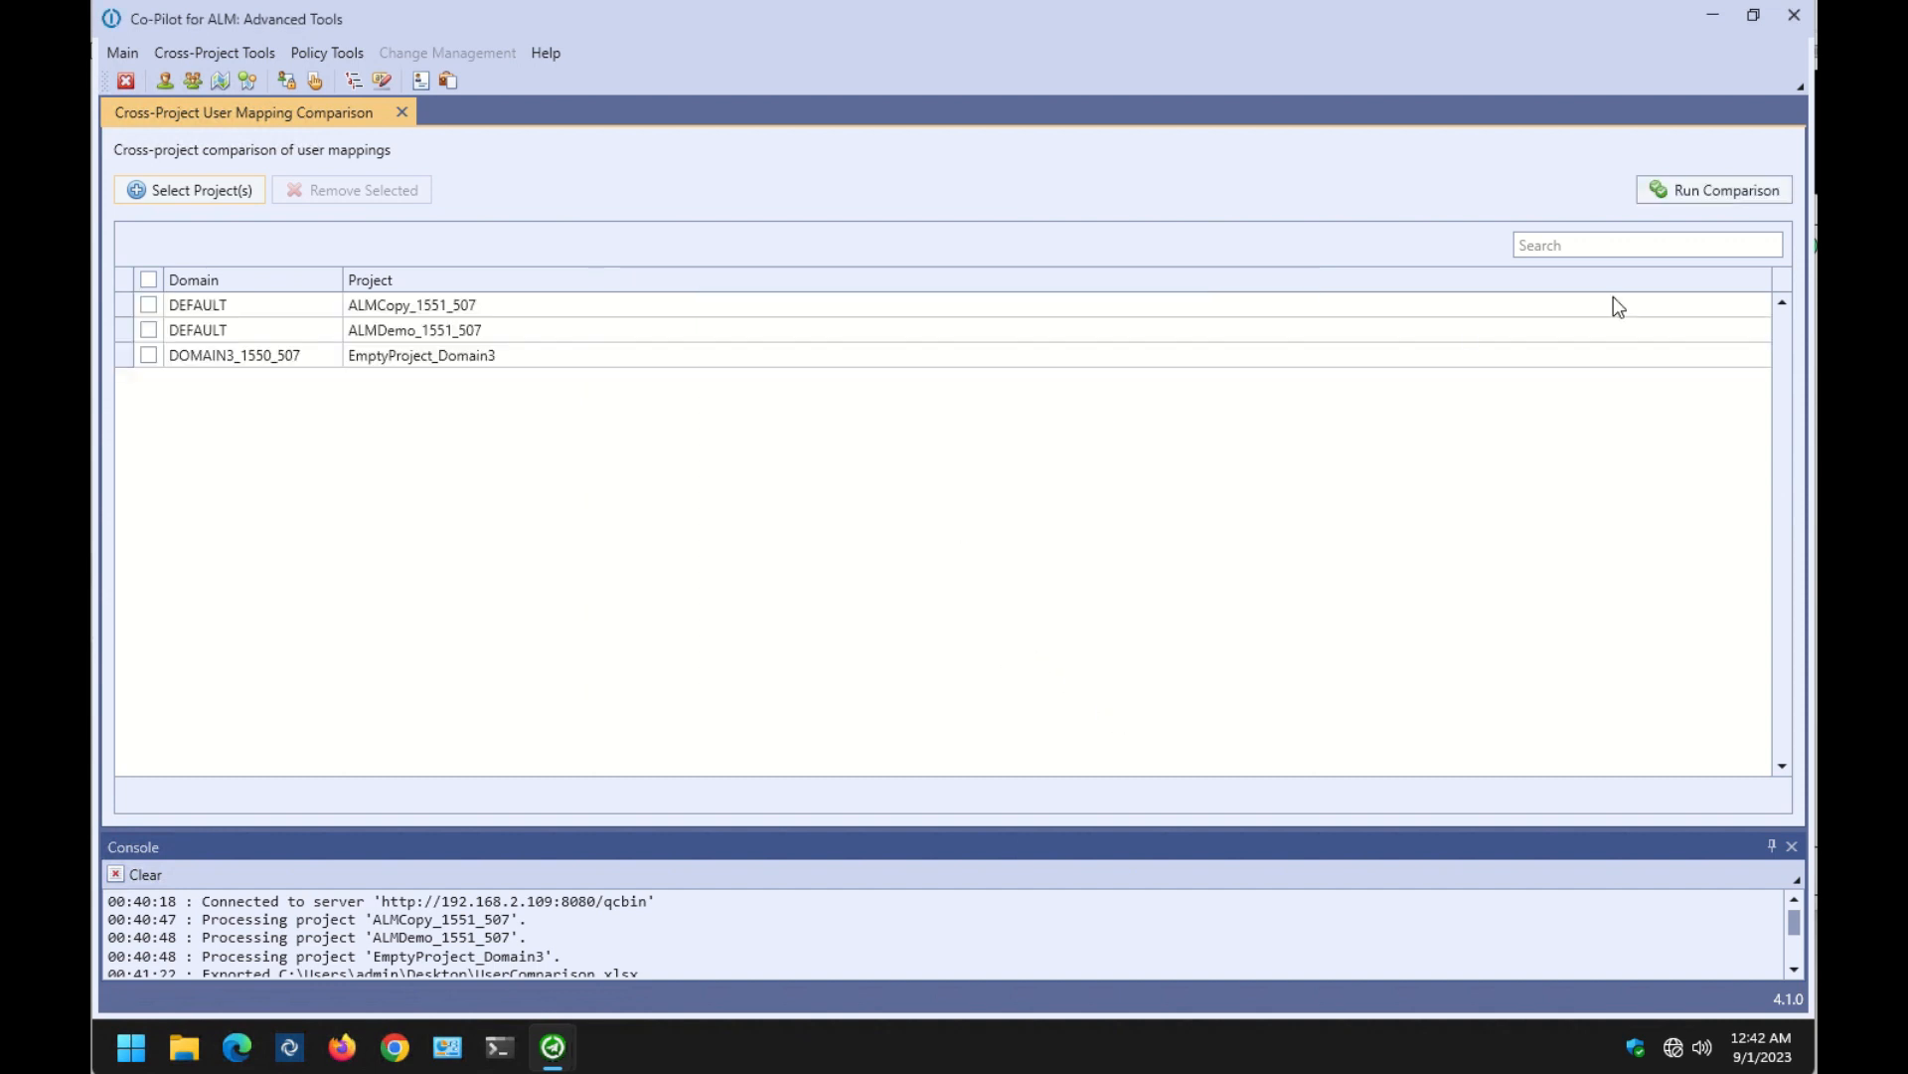
# Run the user mapping comparison, review the row of the user mapped to Project Manager, and close the results and the comparison.
pyautogui.click(1720, 189)
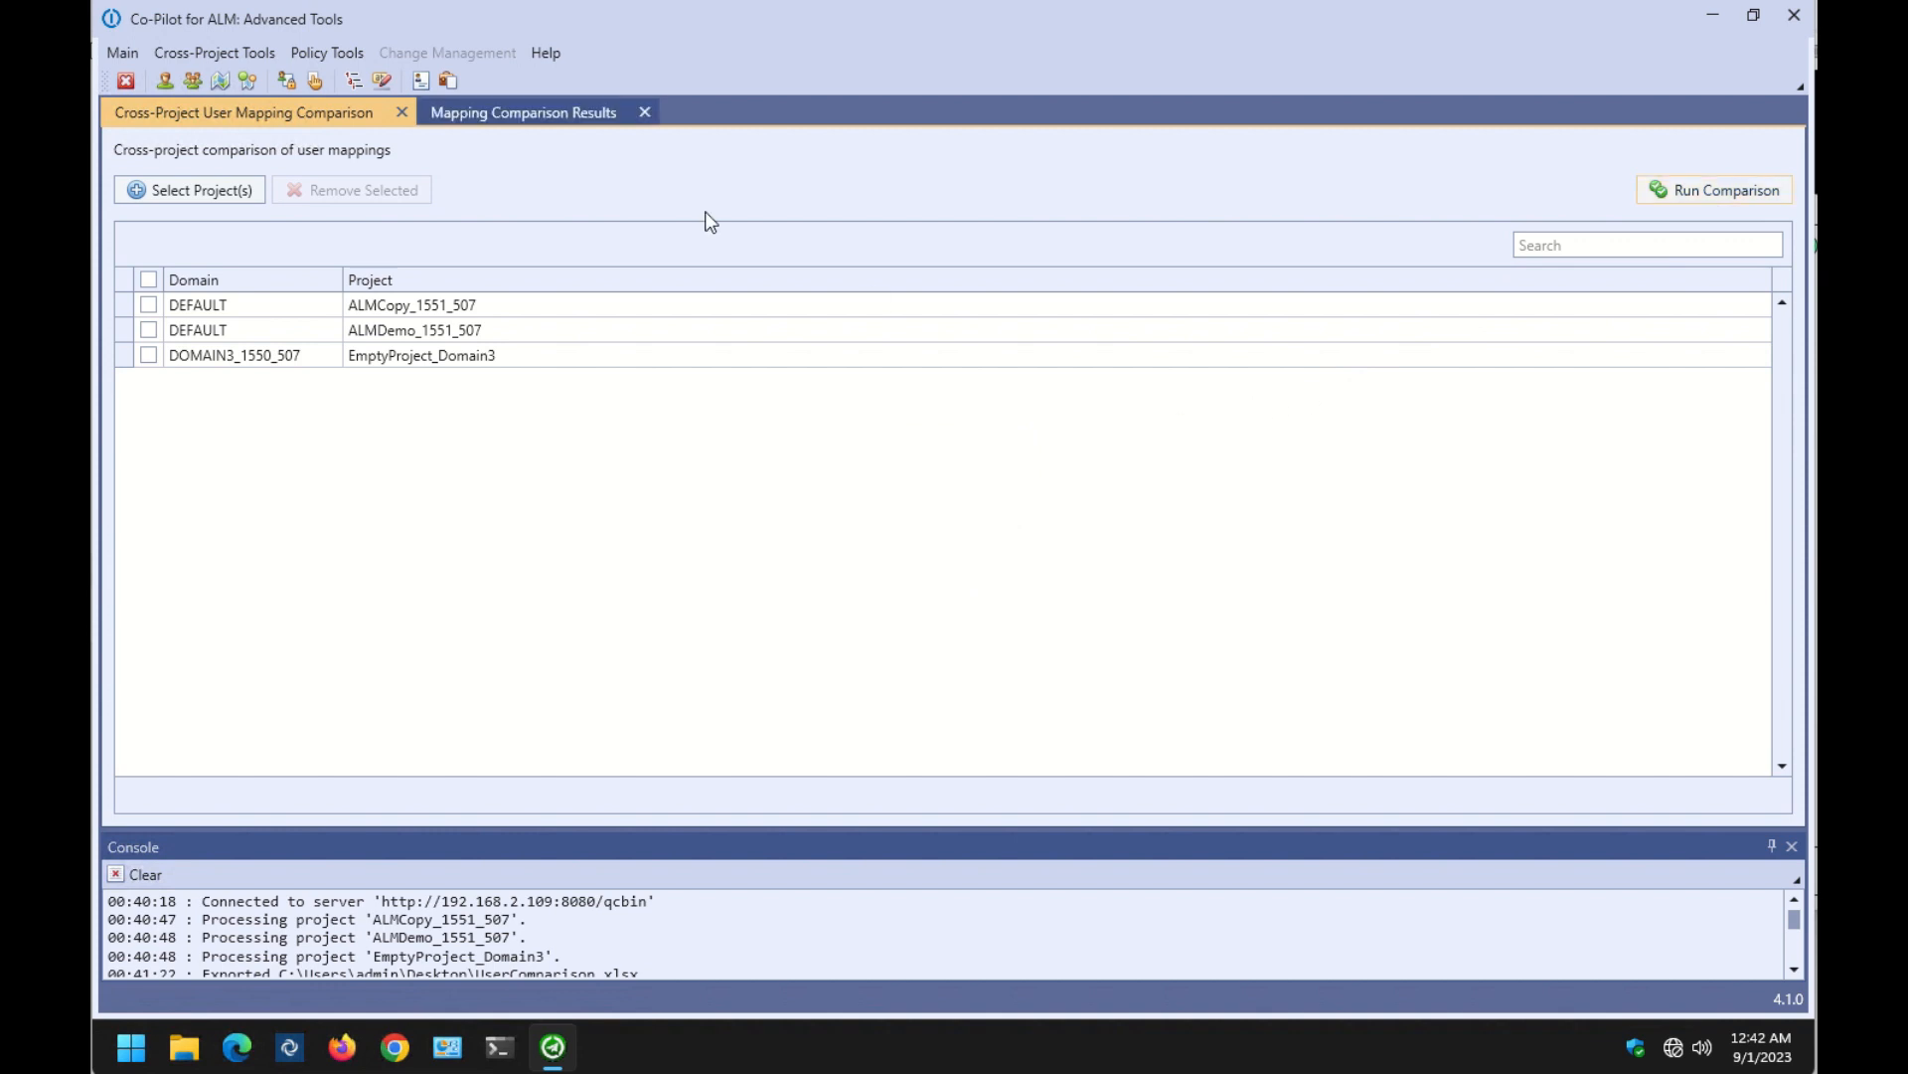
pyautogui.click(516, 113)
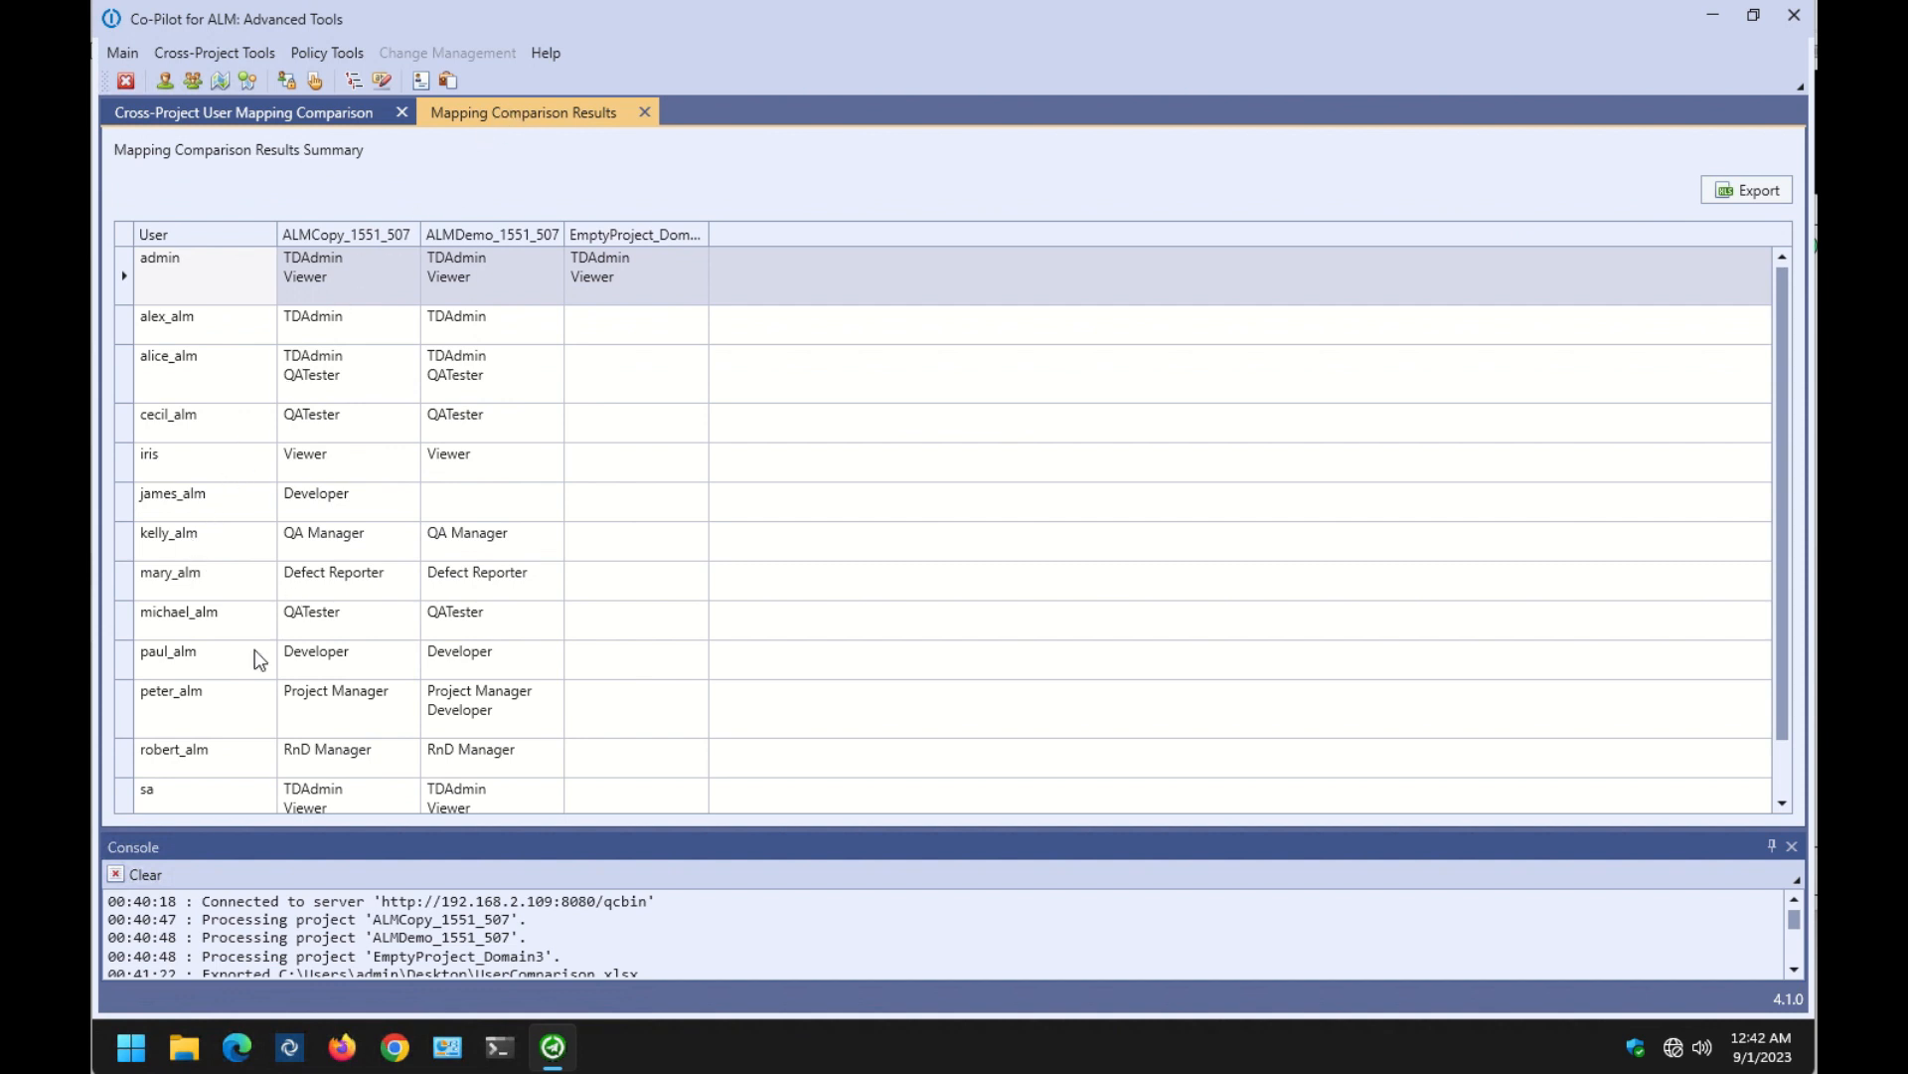
pyautogui.click(127, 702)
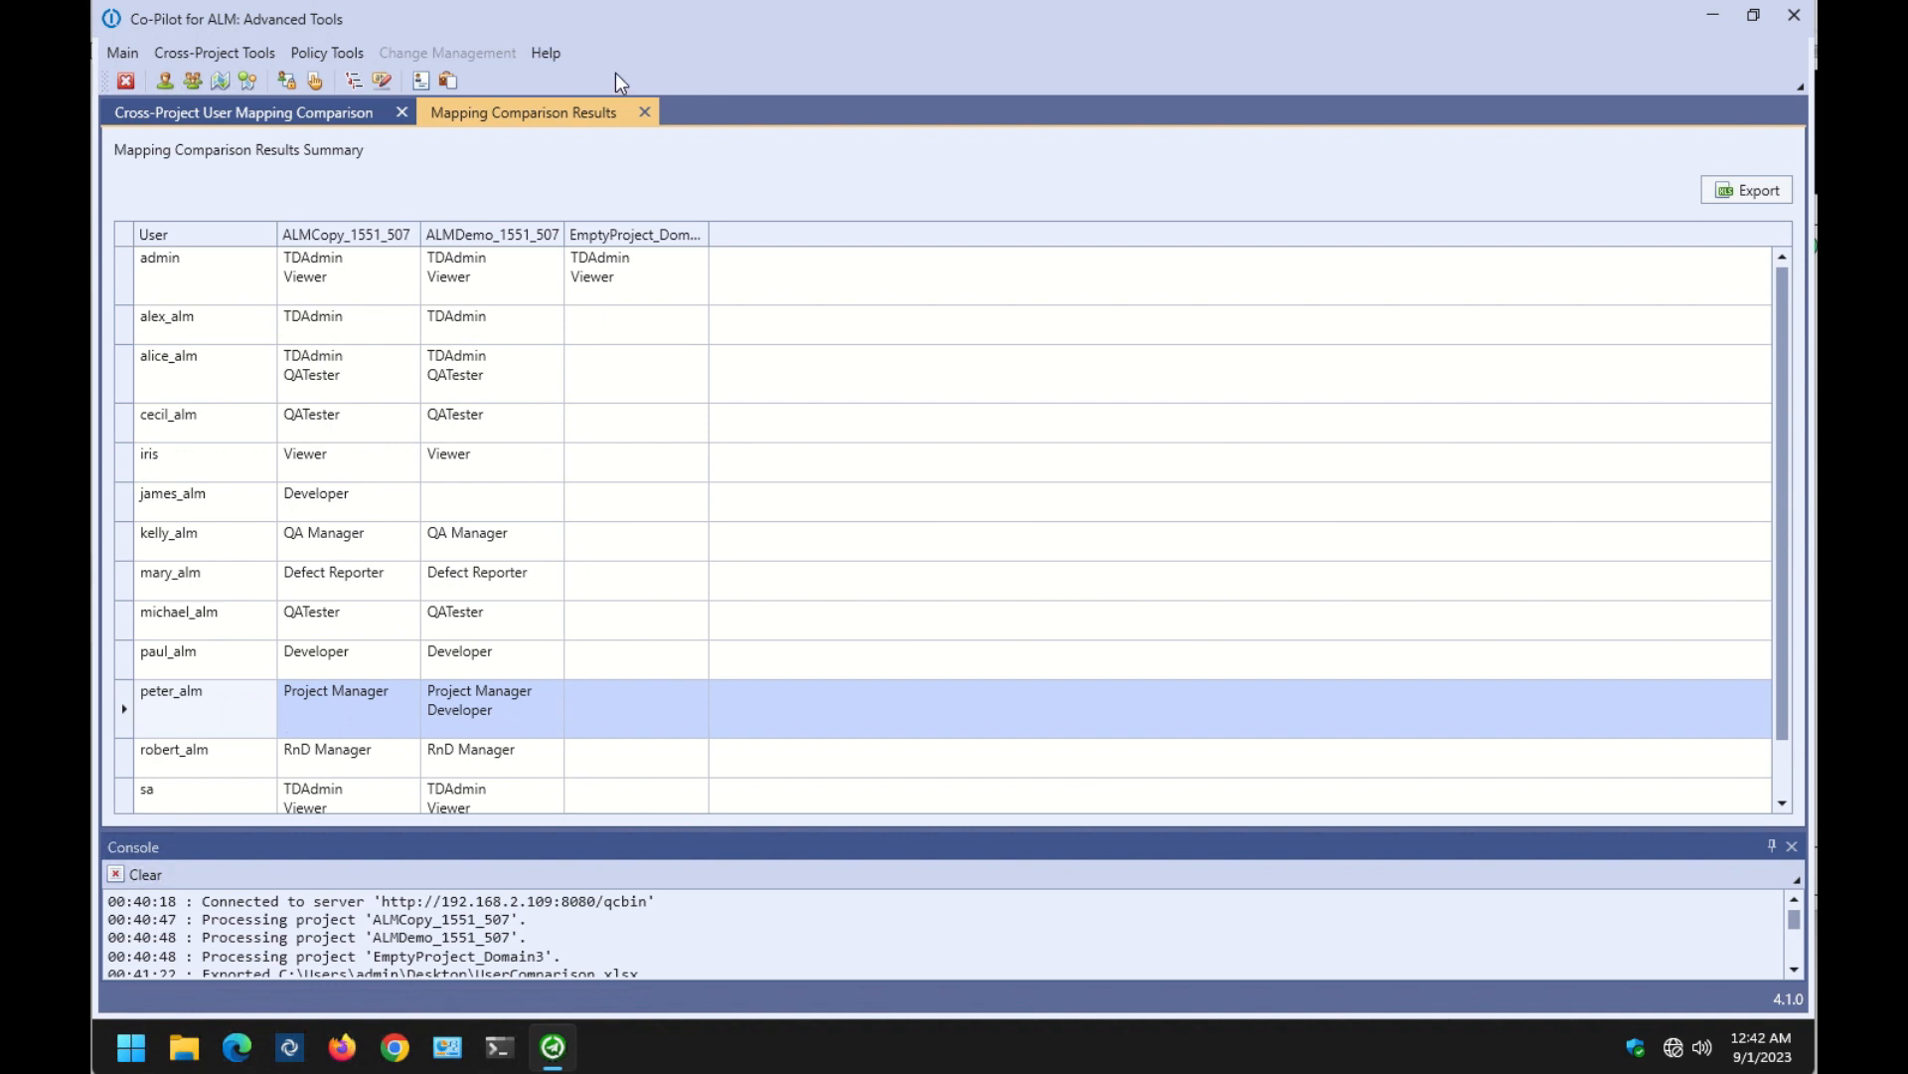
pyautogui.click(645, 113)
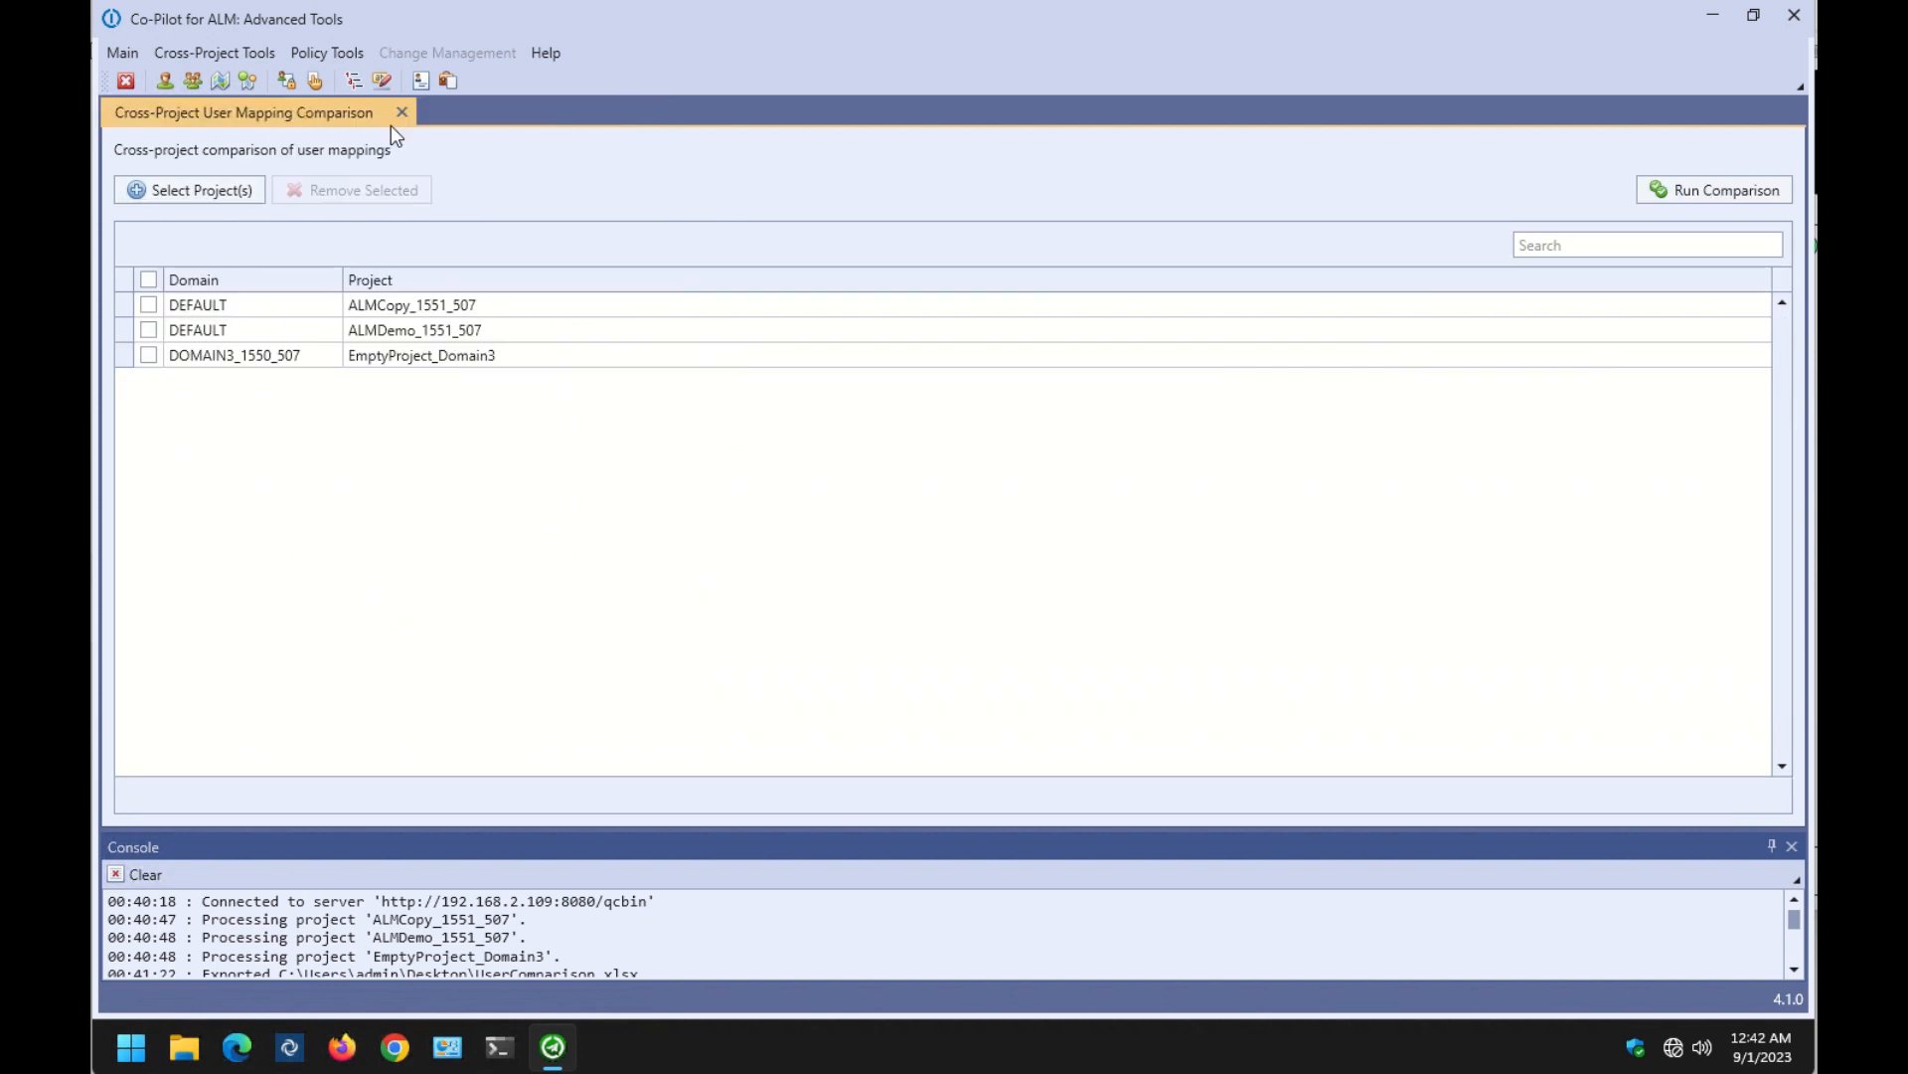
pyautogui.click(402, 113)
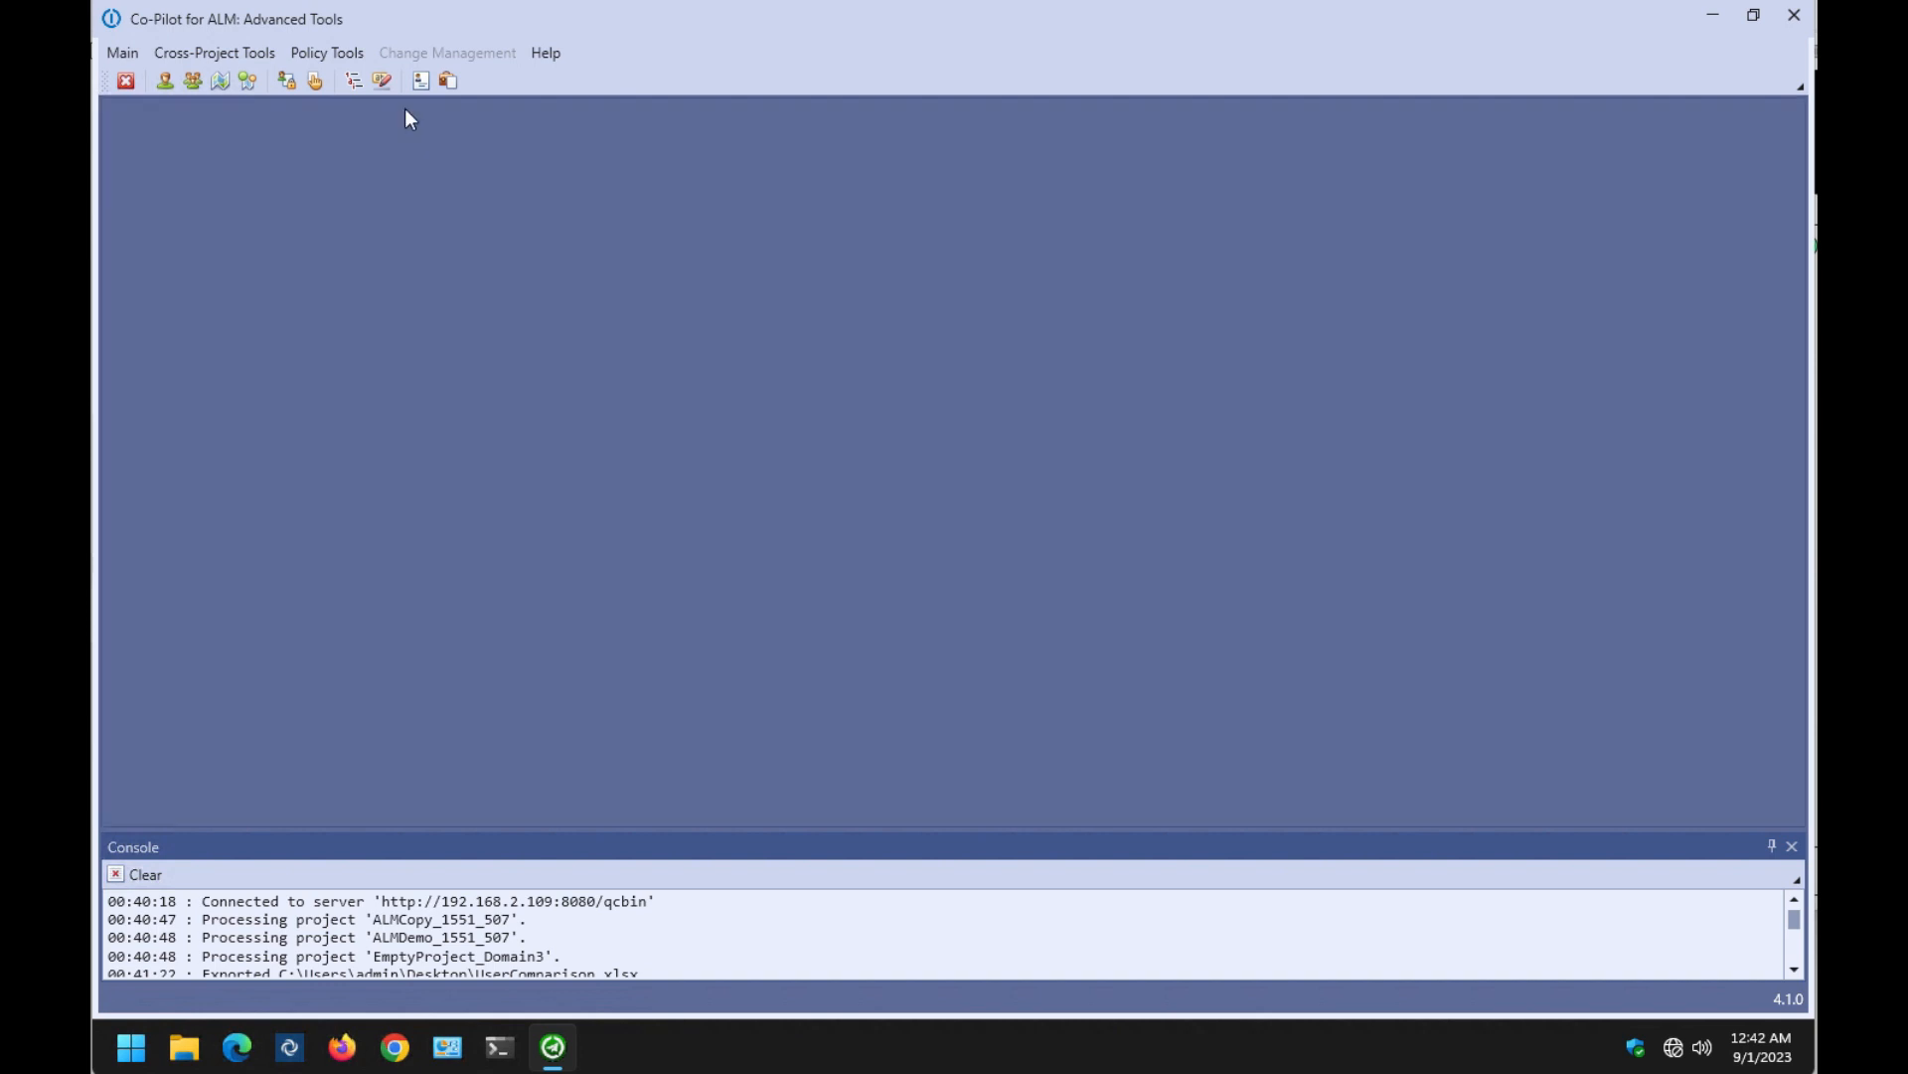
# Set up a cross-project group mapping comparison that includes all projects of the DEFAULT and DOMAIN3_1550_507 domains.
pyautogui.click(260, 56)
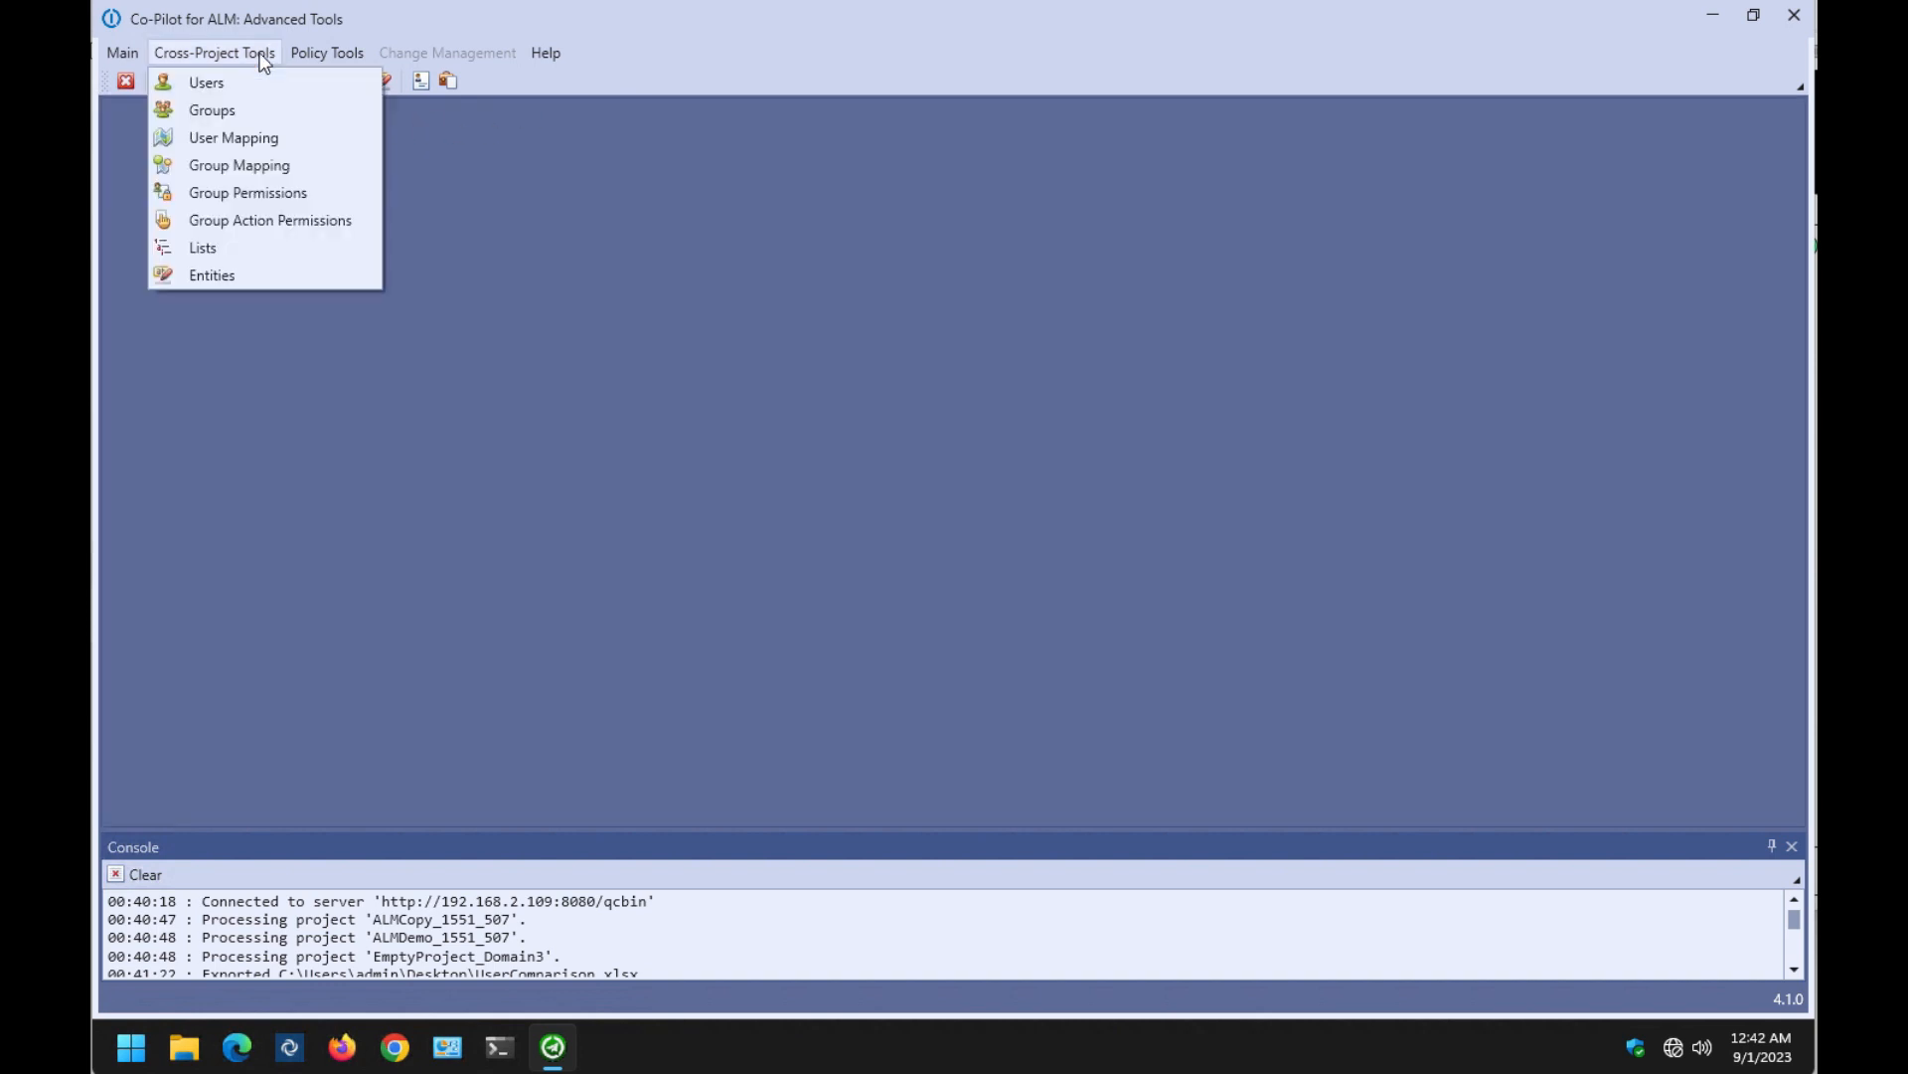
pyautogui.click(266, 165)
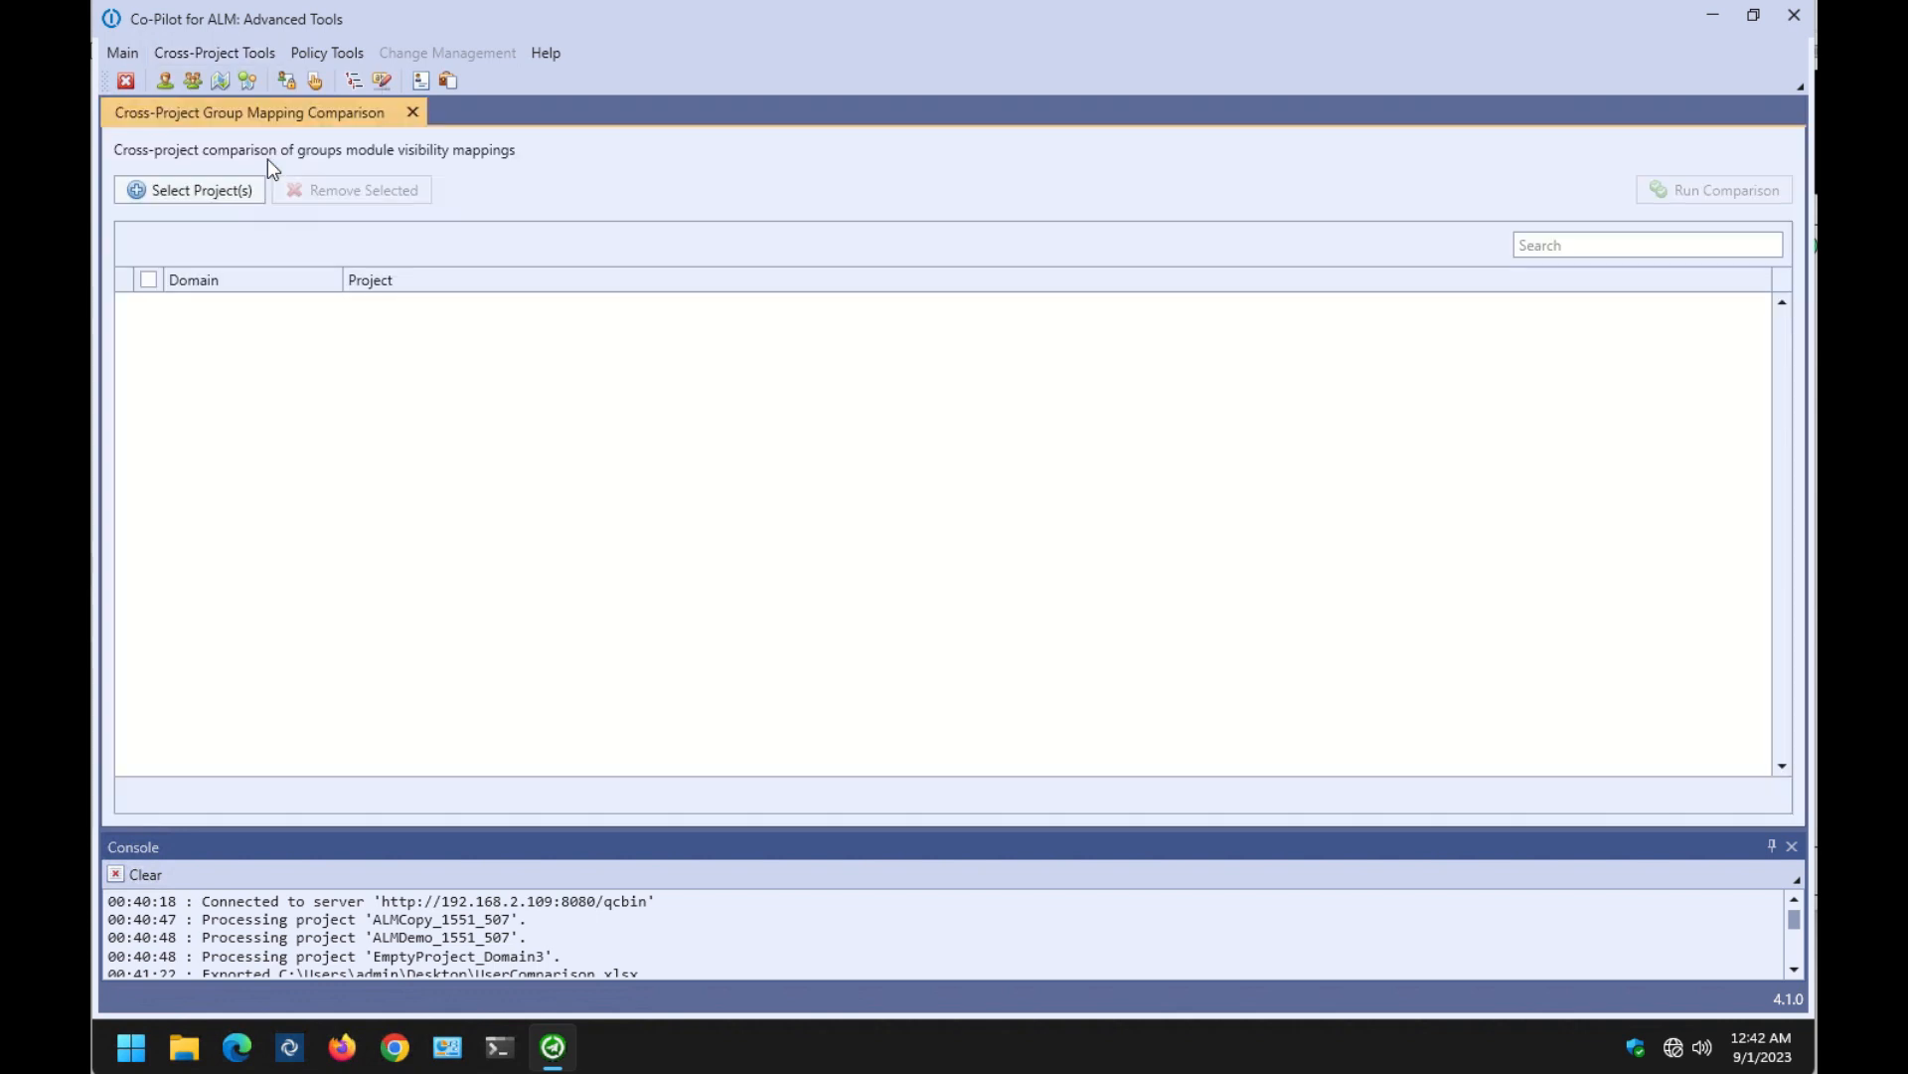
pyautogui.click(220, 192)
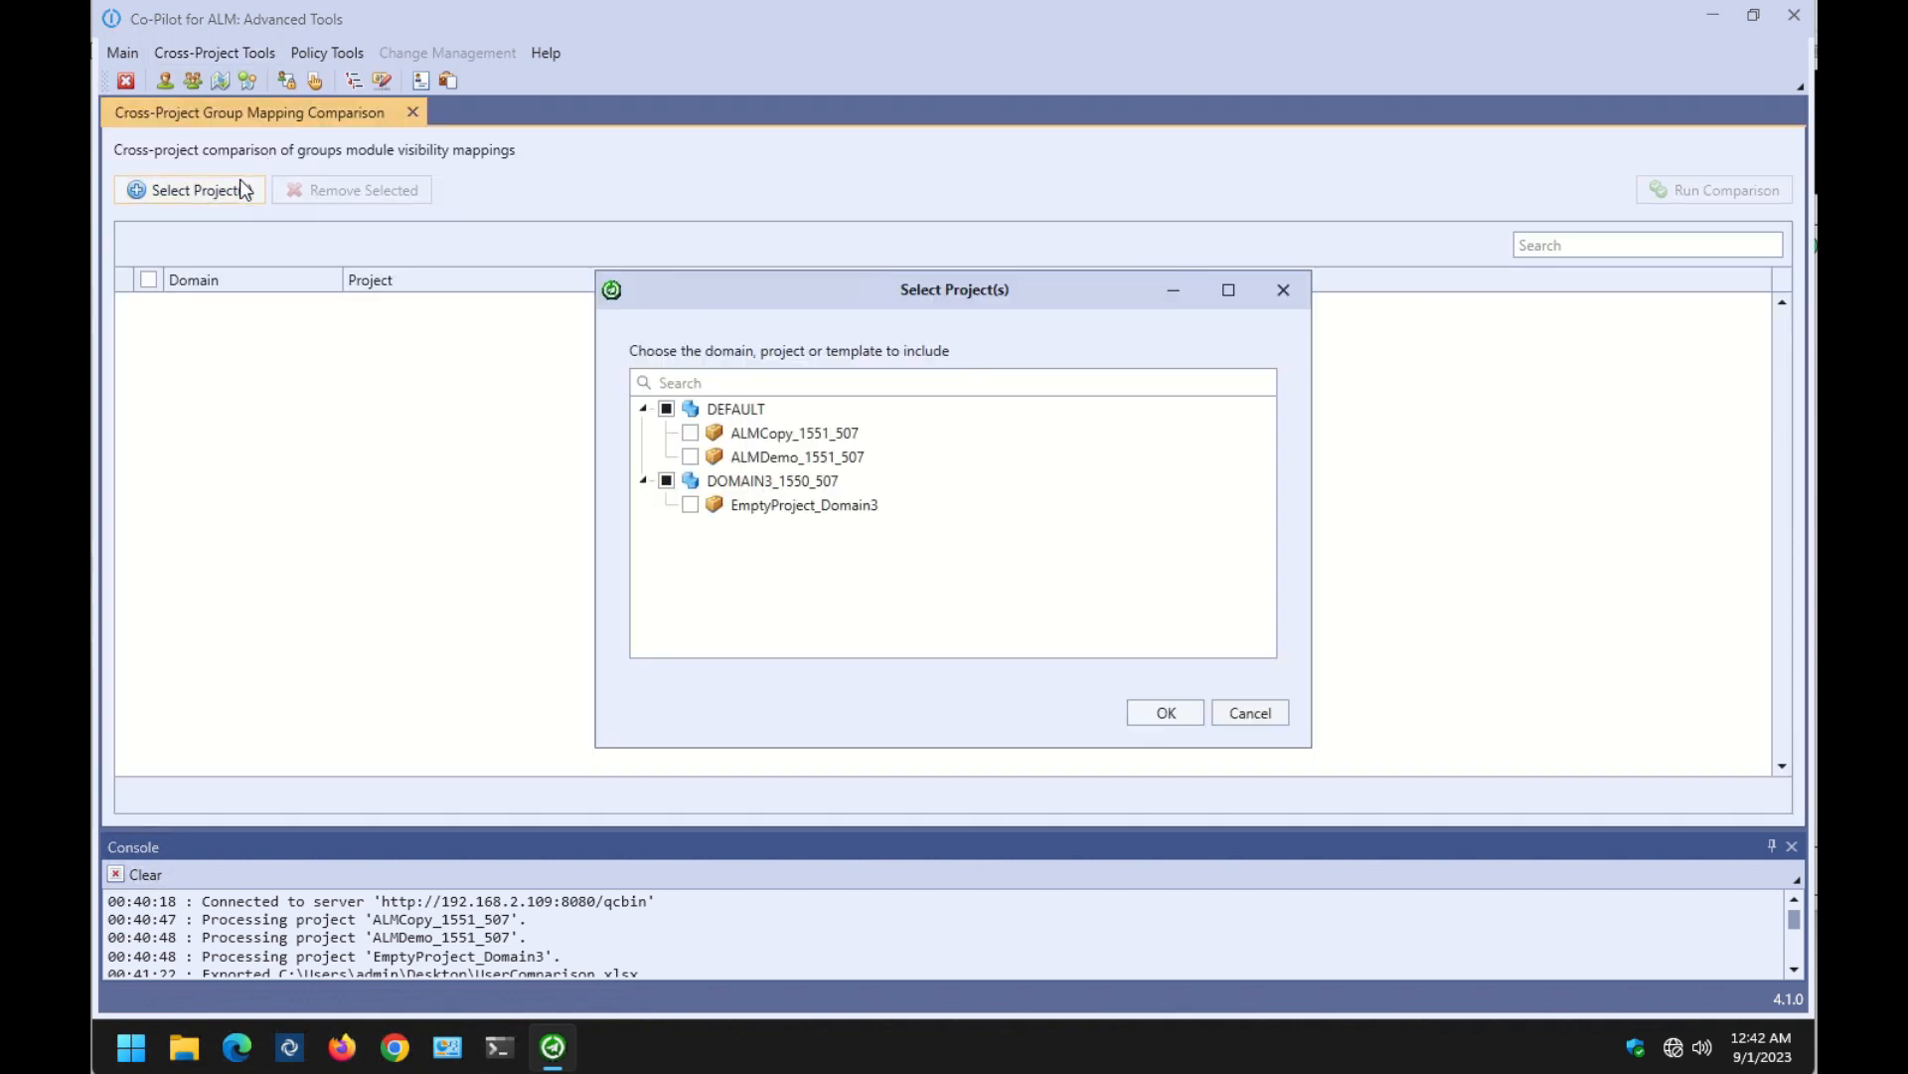
pyautogui.click(666, 409)
pyautogui.click(667, 482)
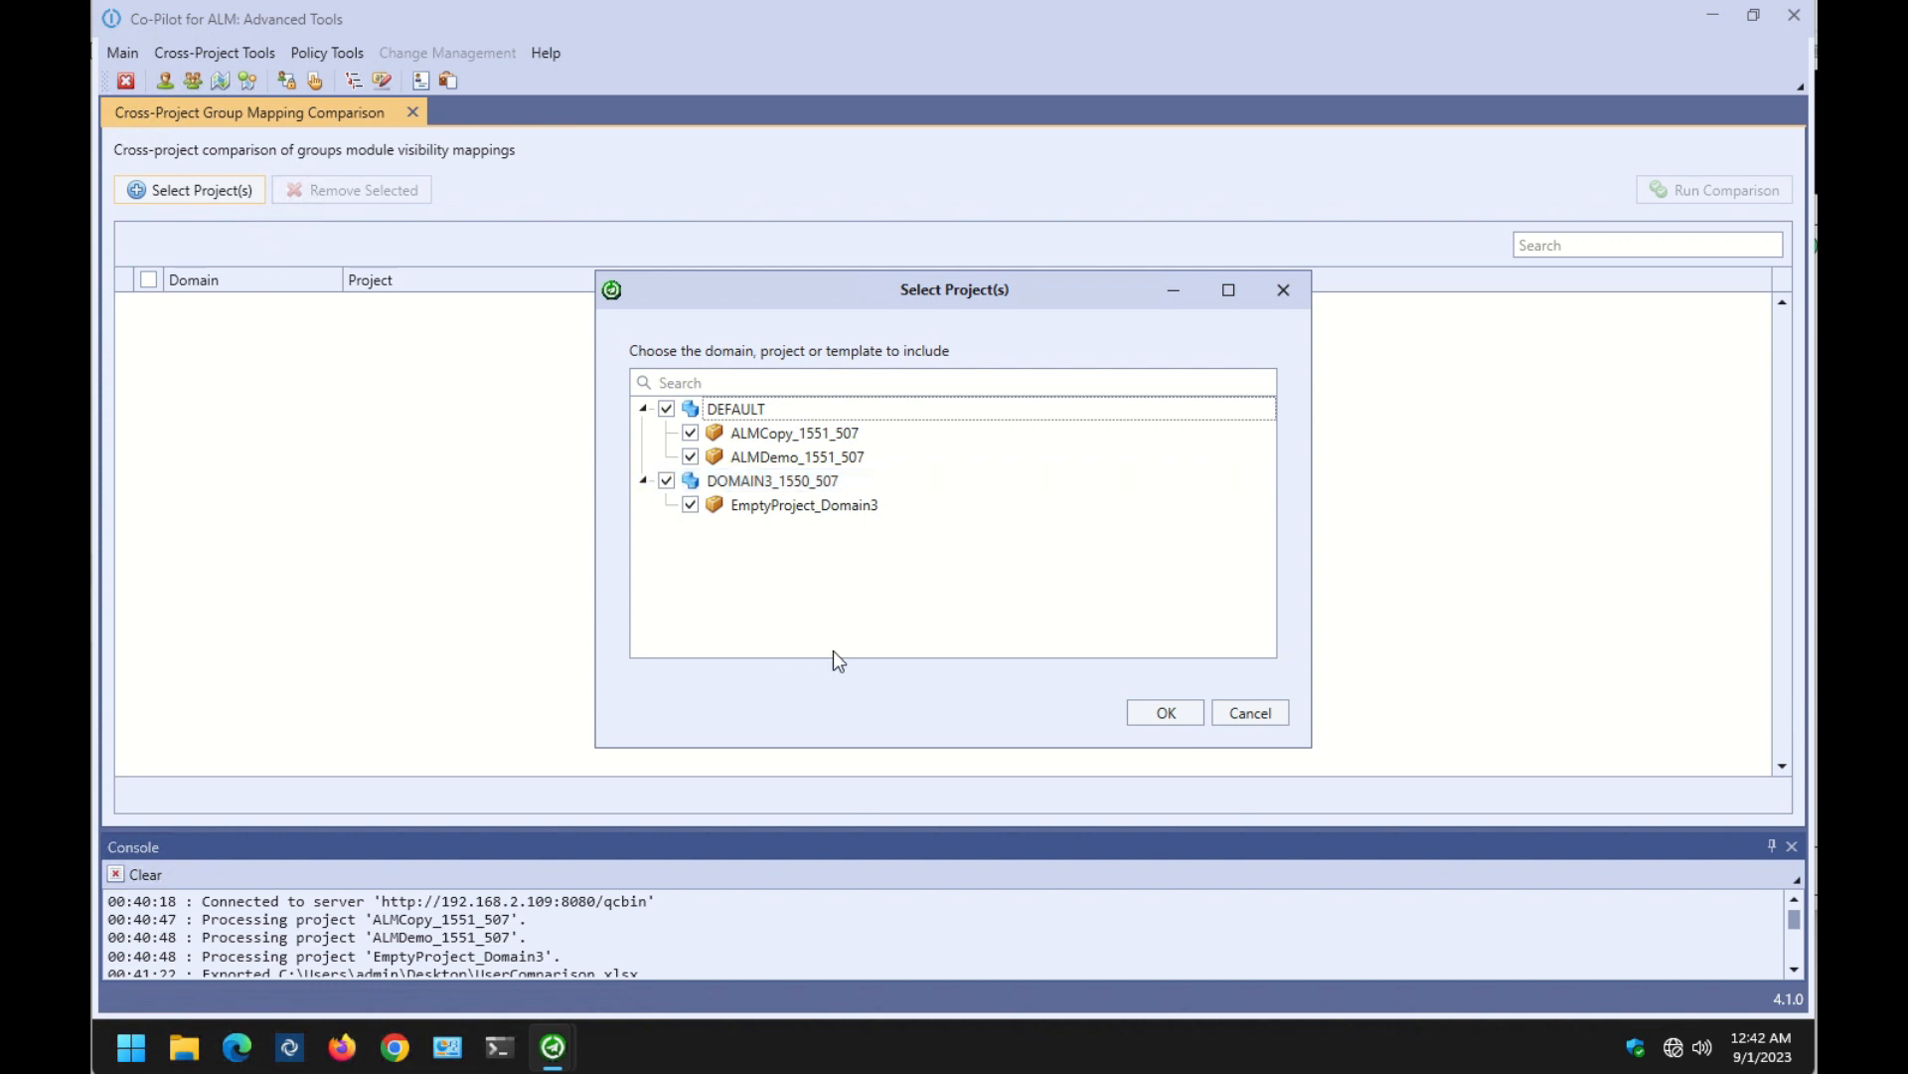
pyautogui.click(1145, 712)
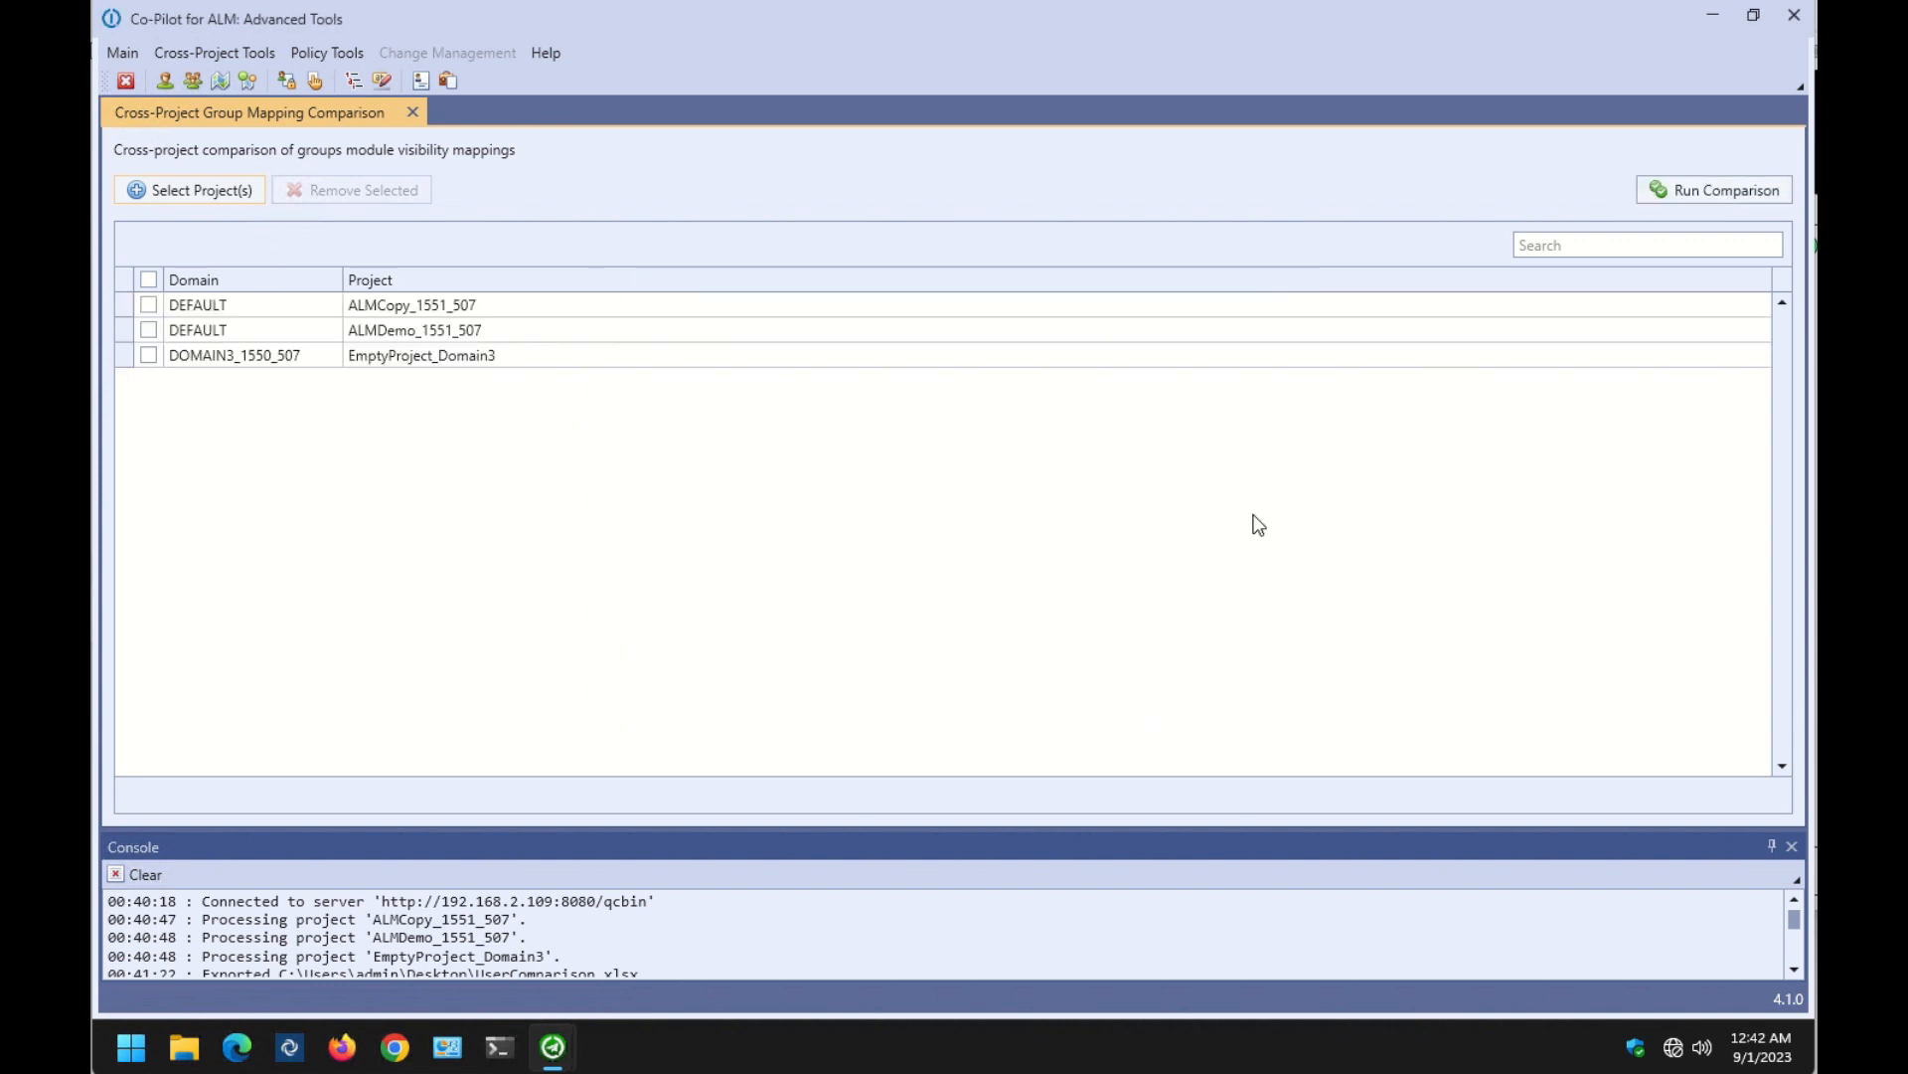
# Run the group mapping comparison, review the QA Manager row, and close the results and the comparison.
pyautogui.click(1692, 191)
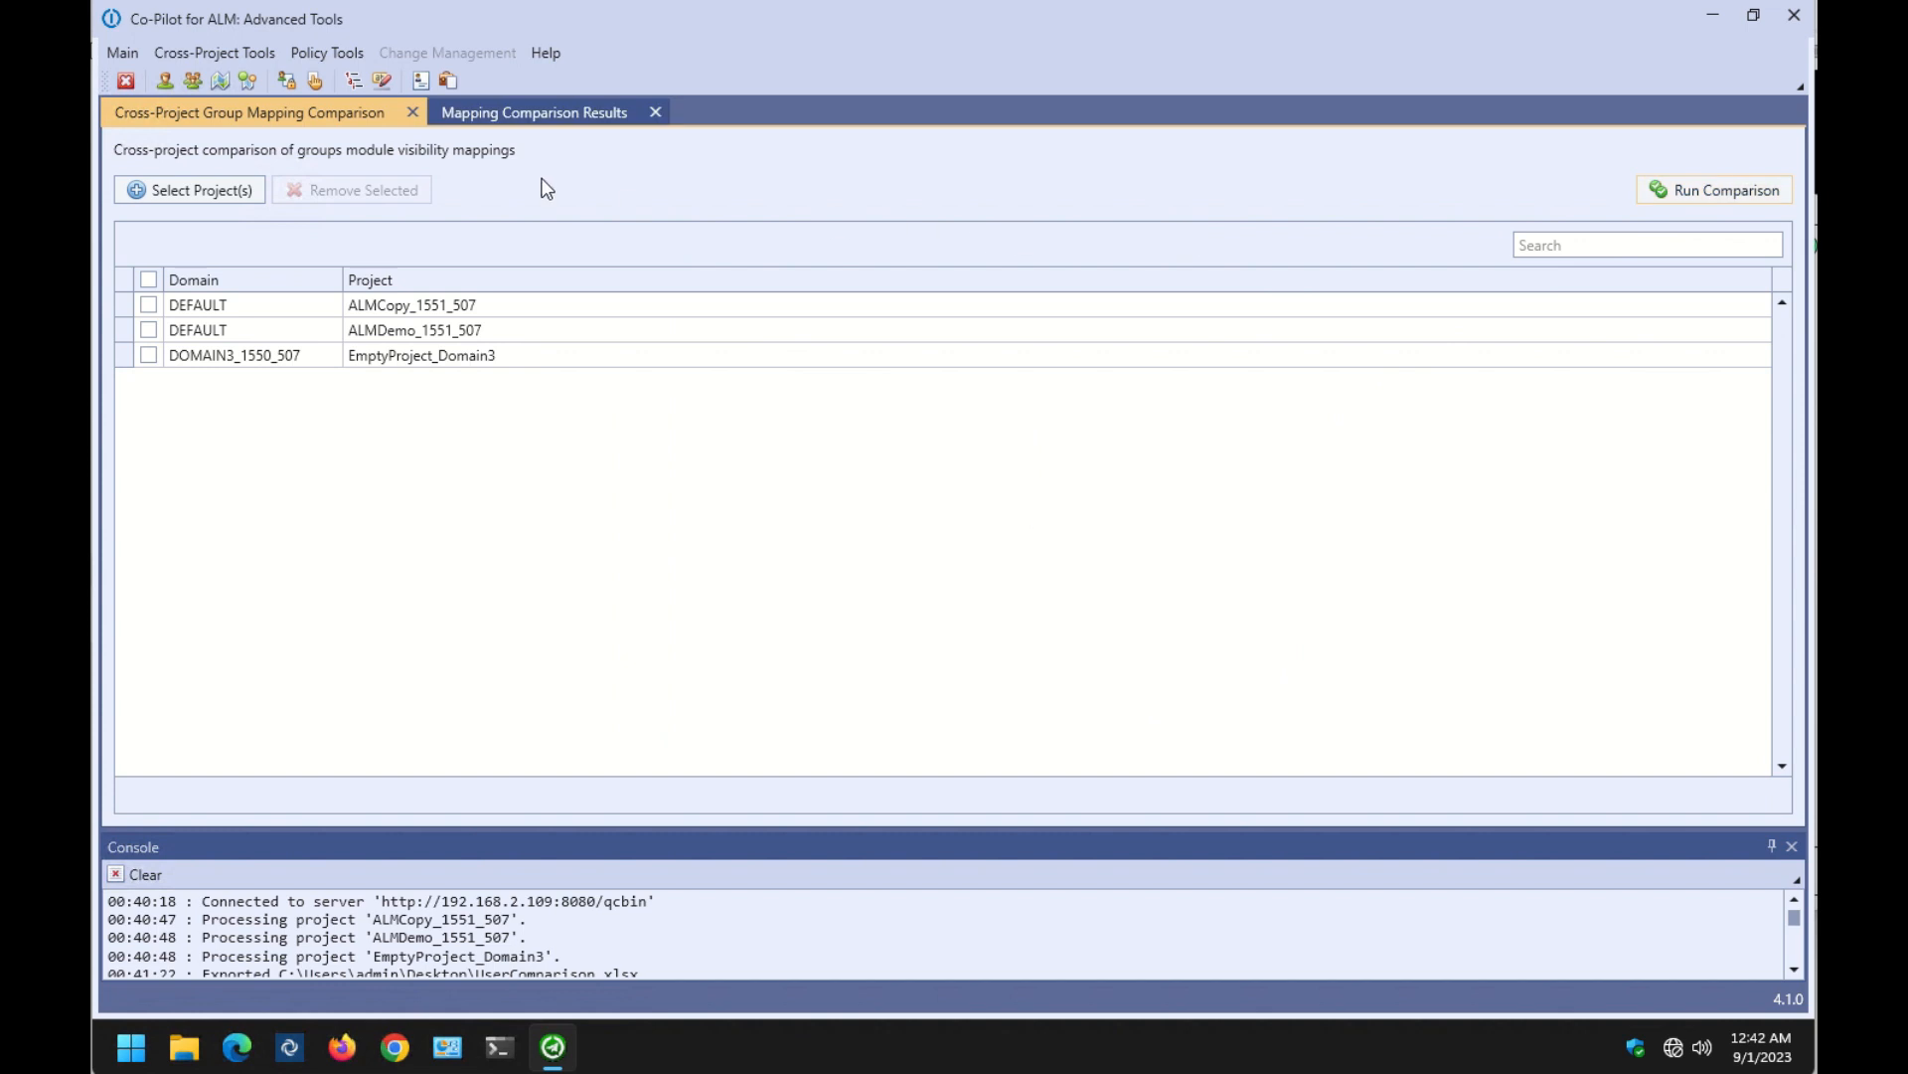
pyautogui.click(526, 113)
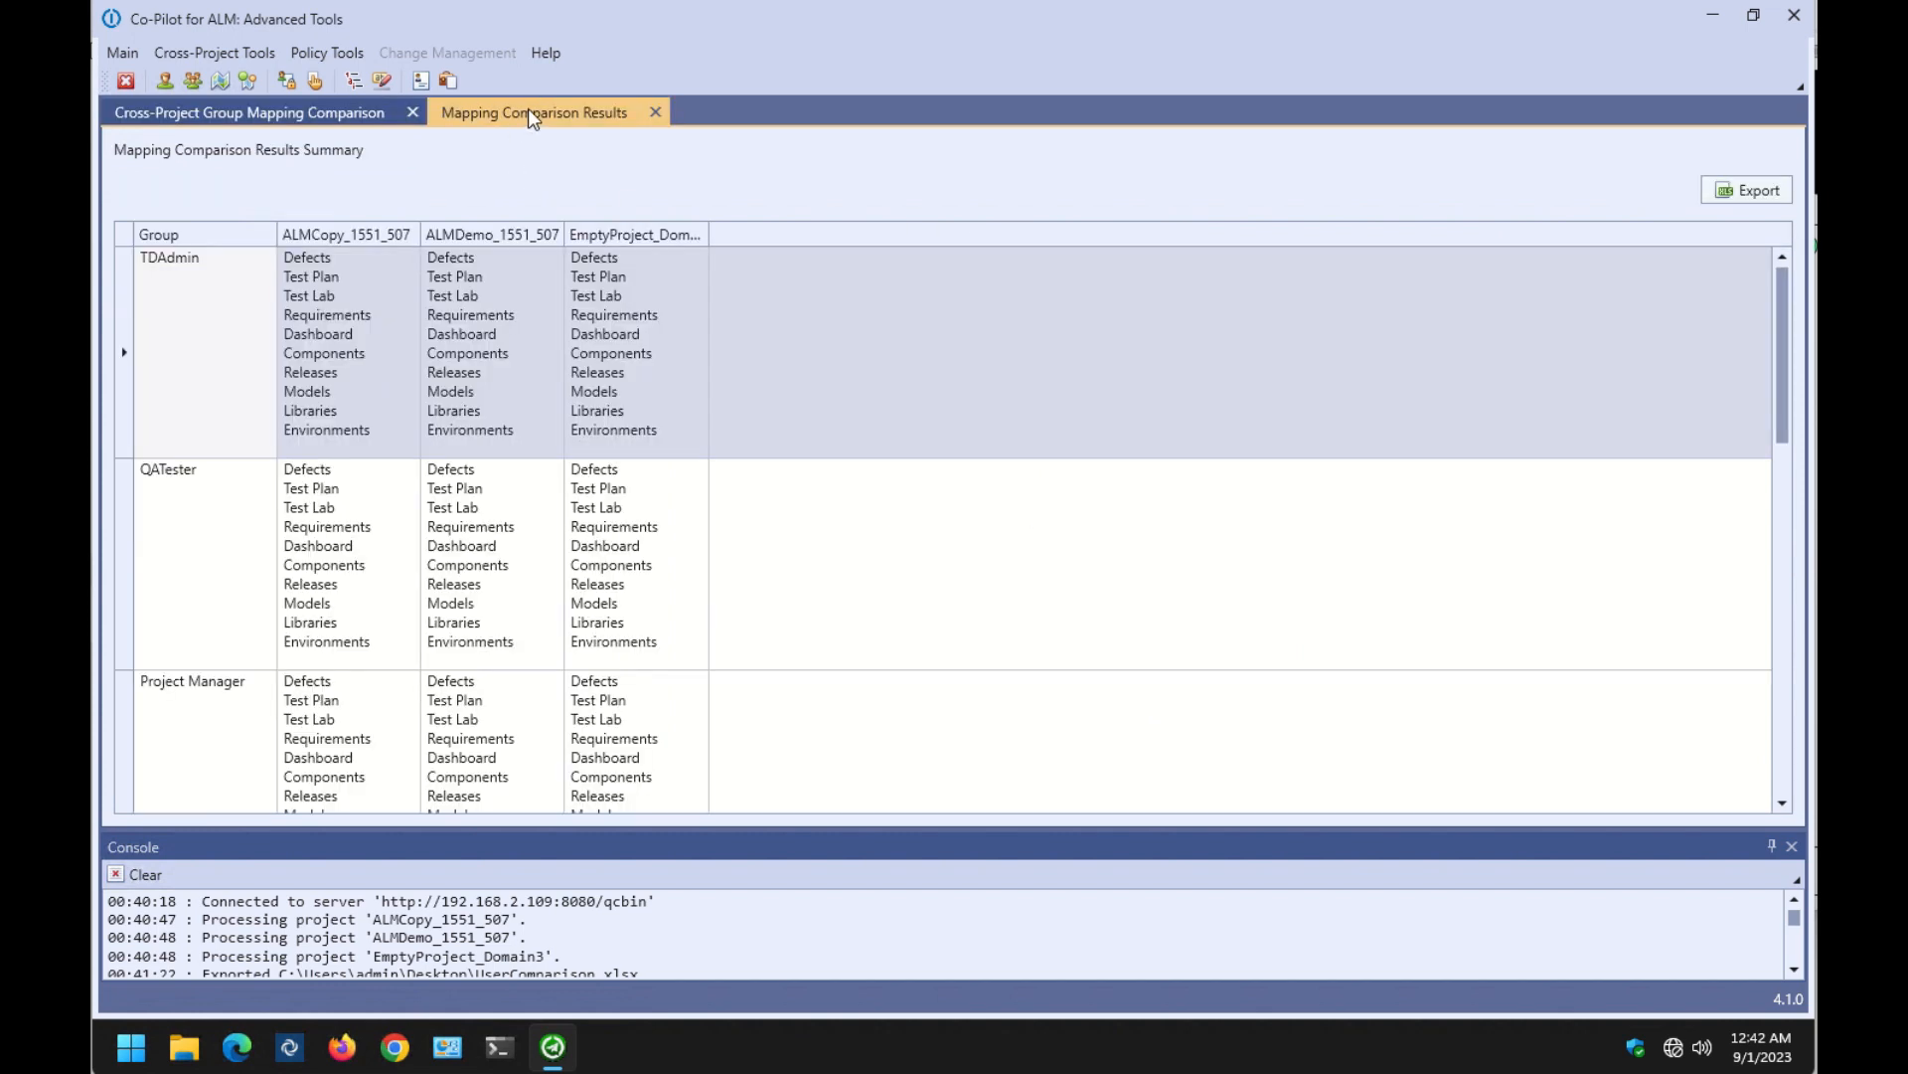
pyautogui.scroll(-10, 596, 383)
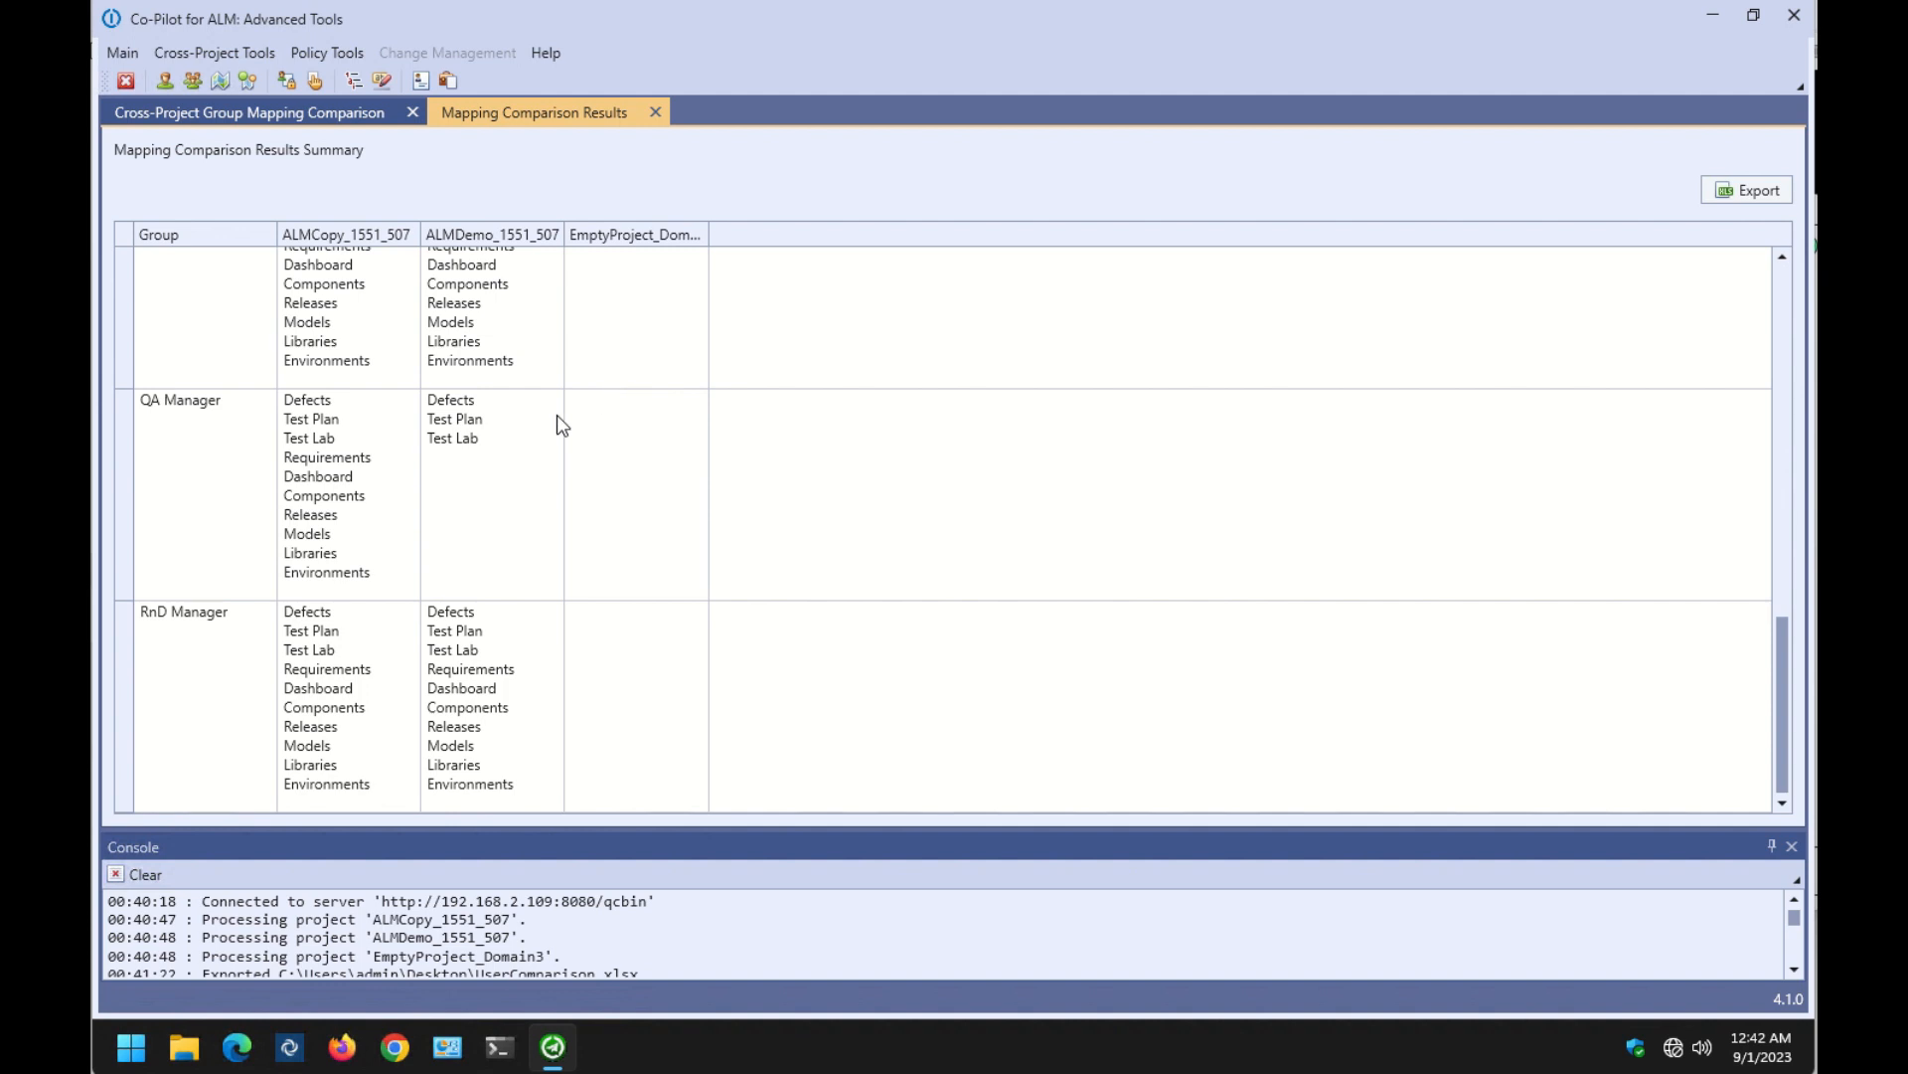
pyautogui.click(119, 438)
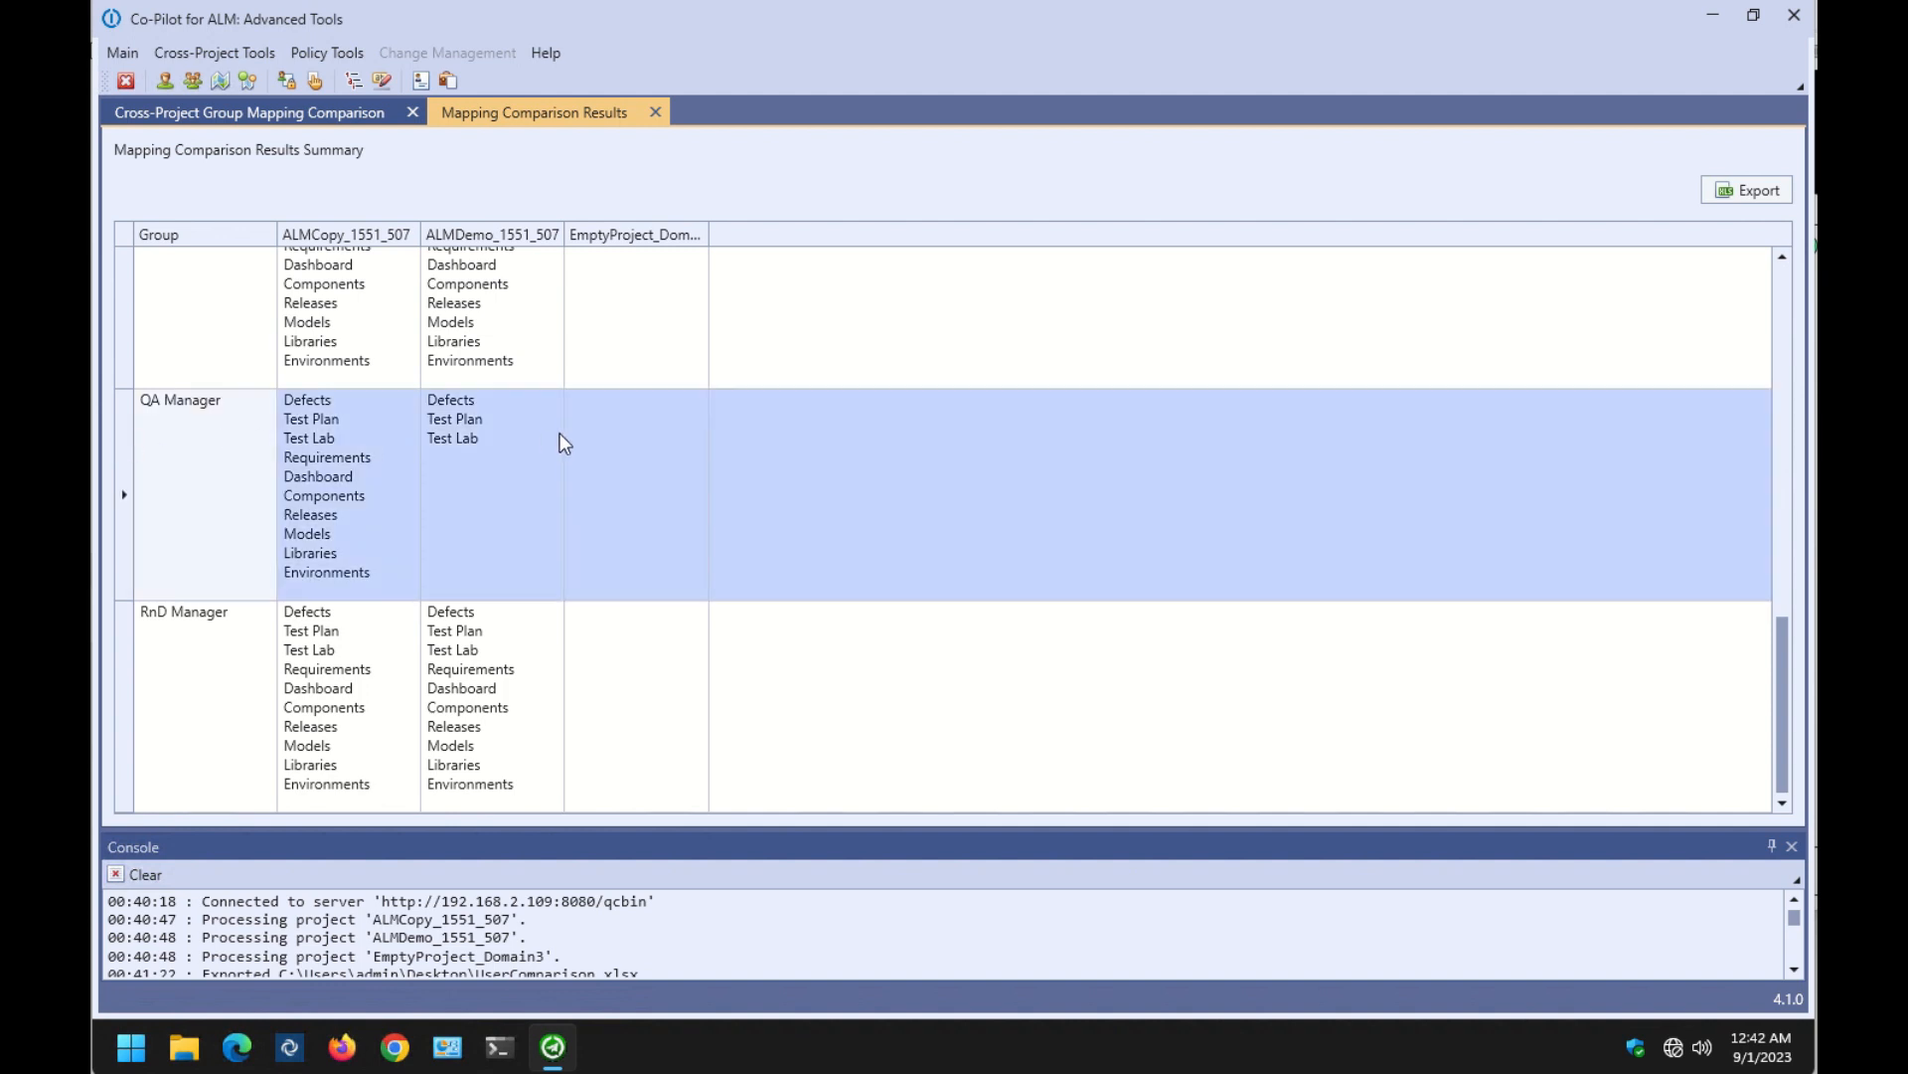
pyautogui.click(655, 111)
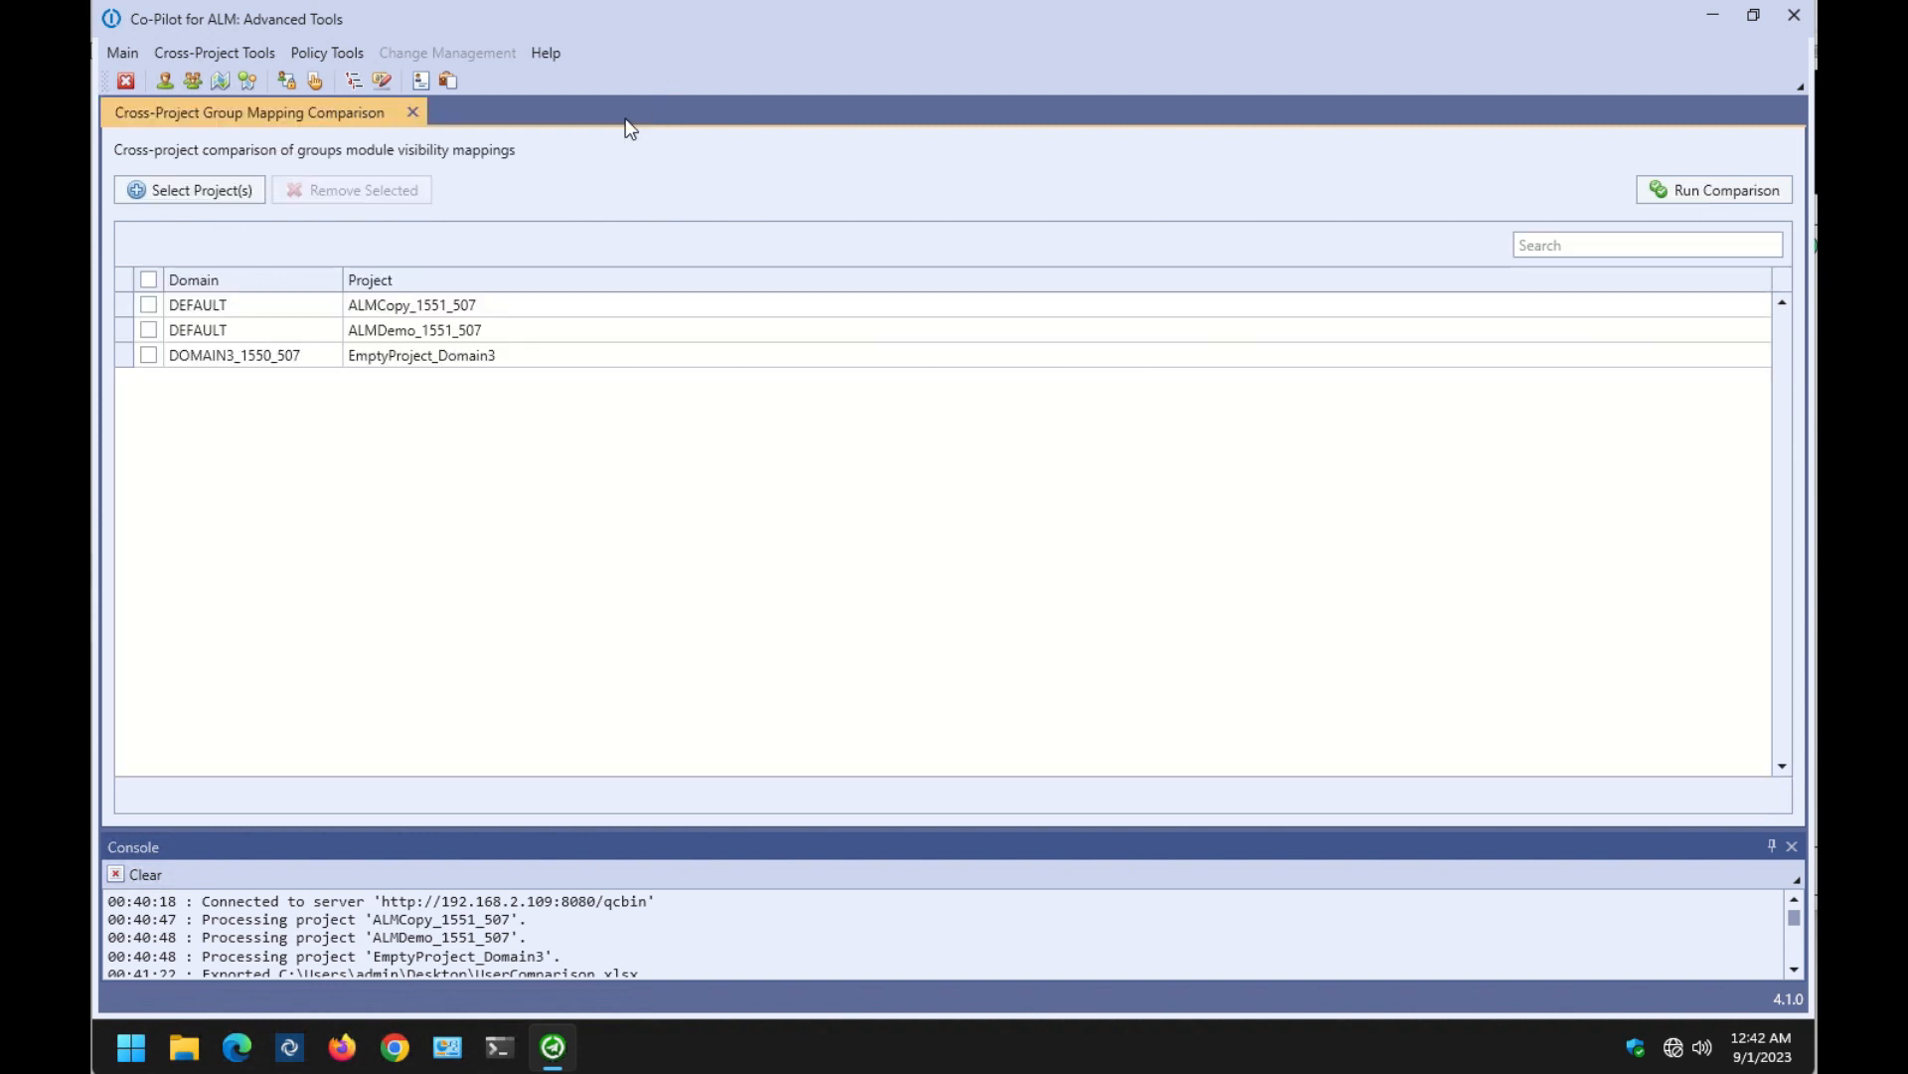
pyautogui.click(414, 111)
# Set up a cross-project group permissions comparison that includes all projects of the DEFAULT and DOMAIN3_1550_507 domains.
pyautogui.click(255, 54)
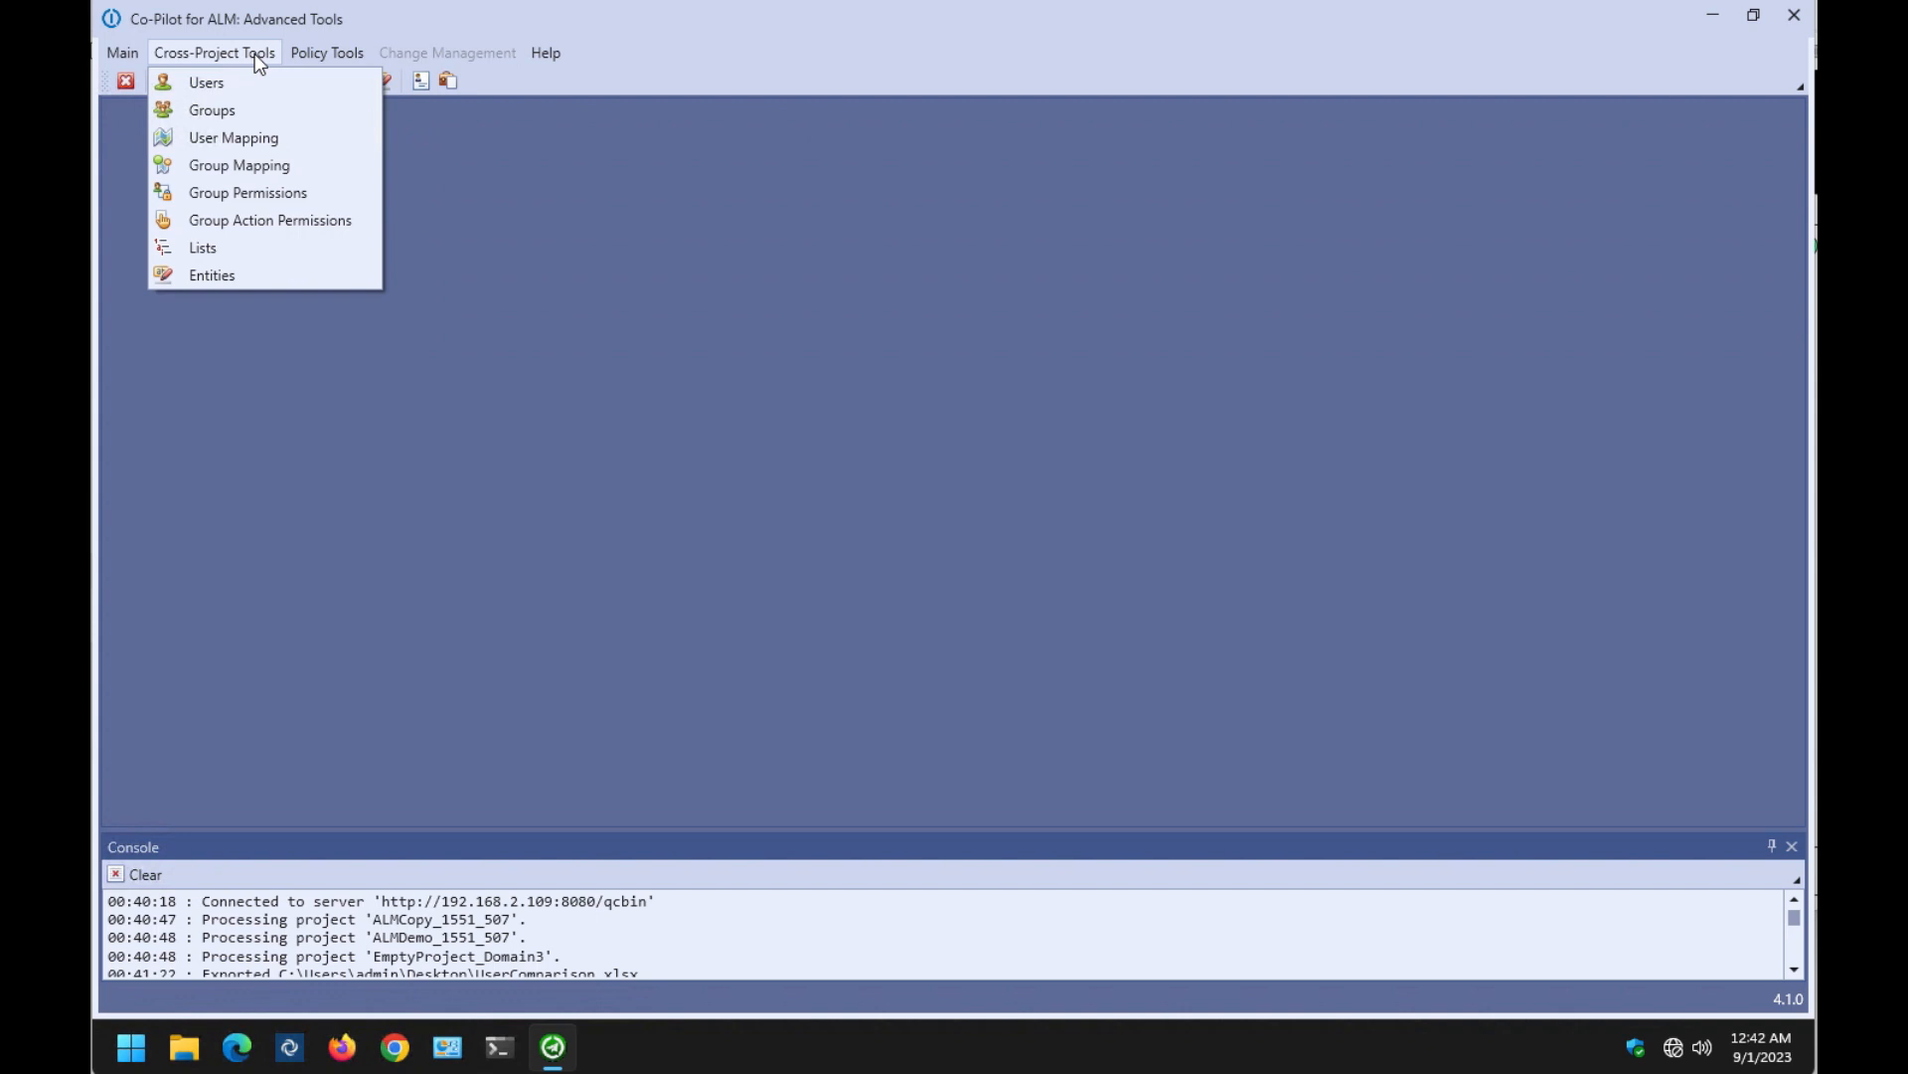
pyautogui.click(278, 193)
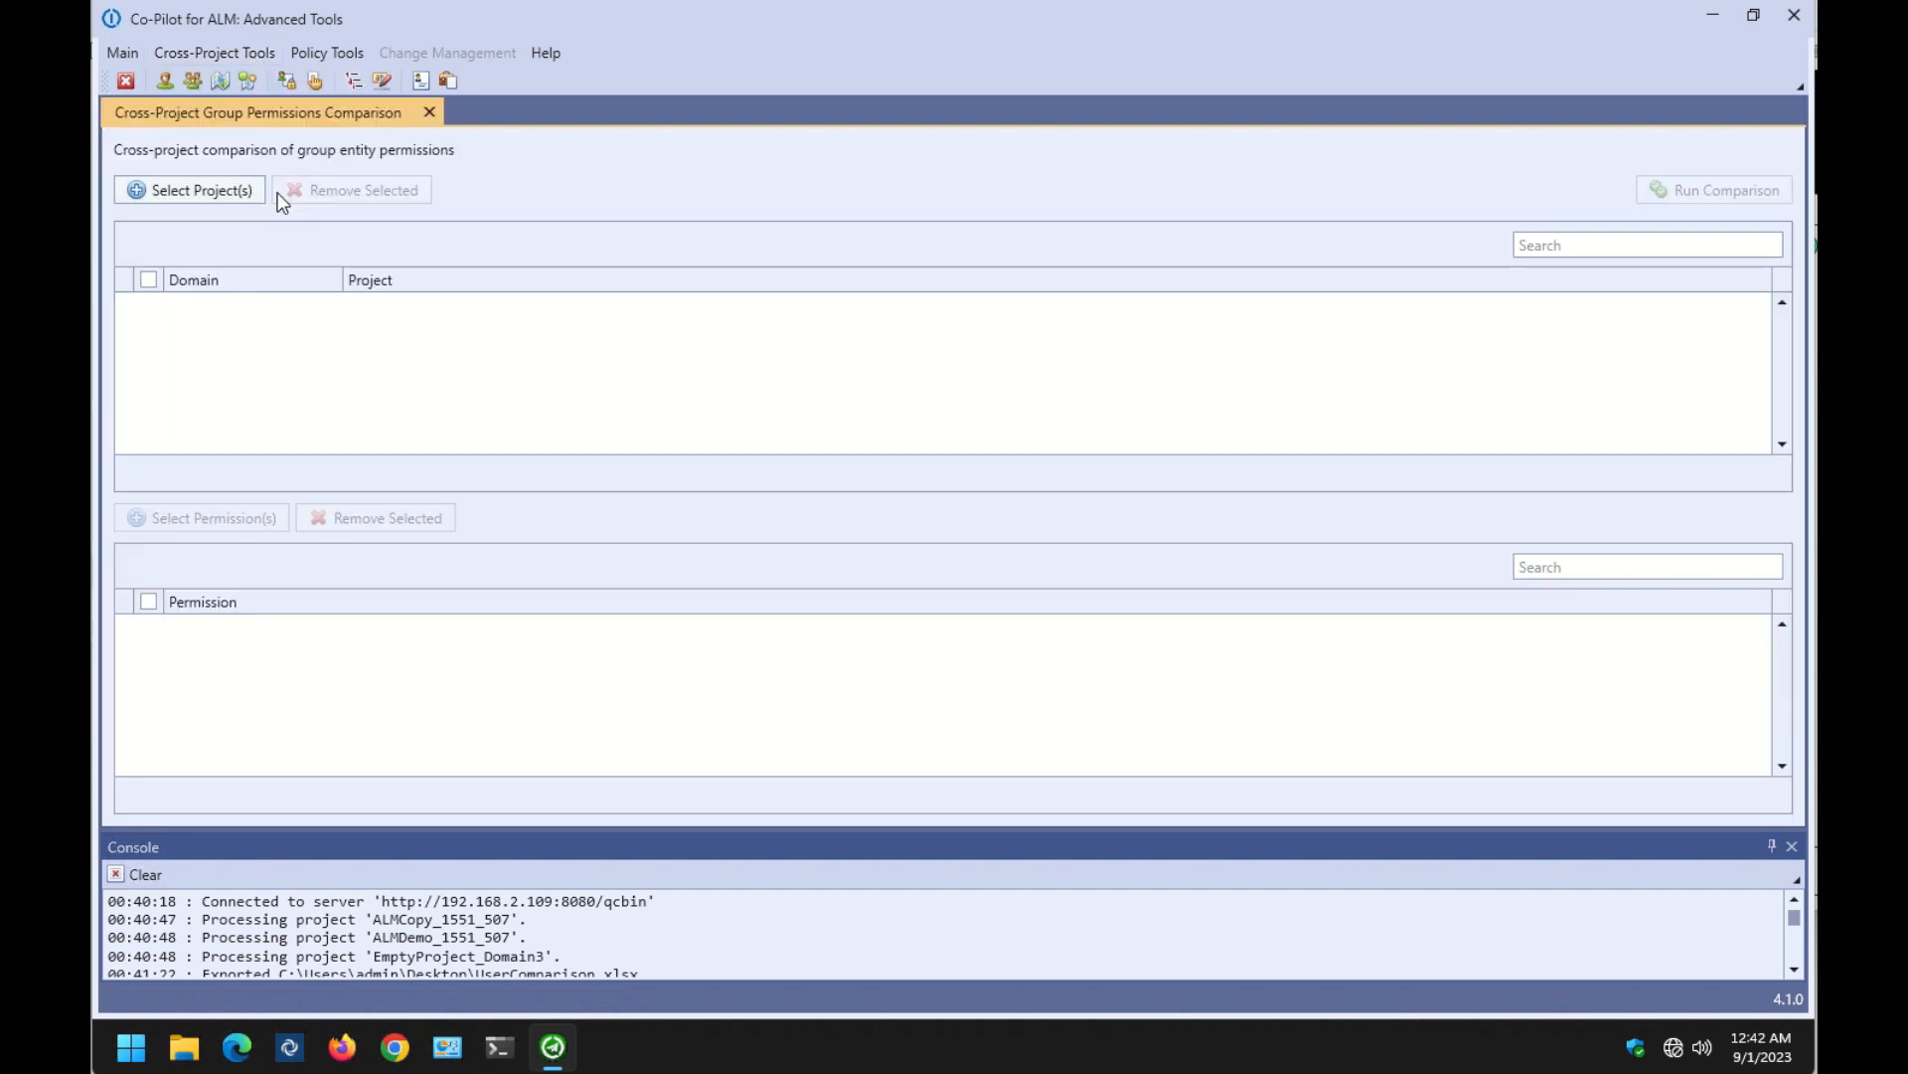
pyautogui.click(219, 191)
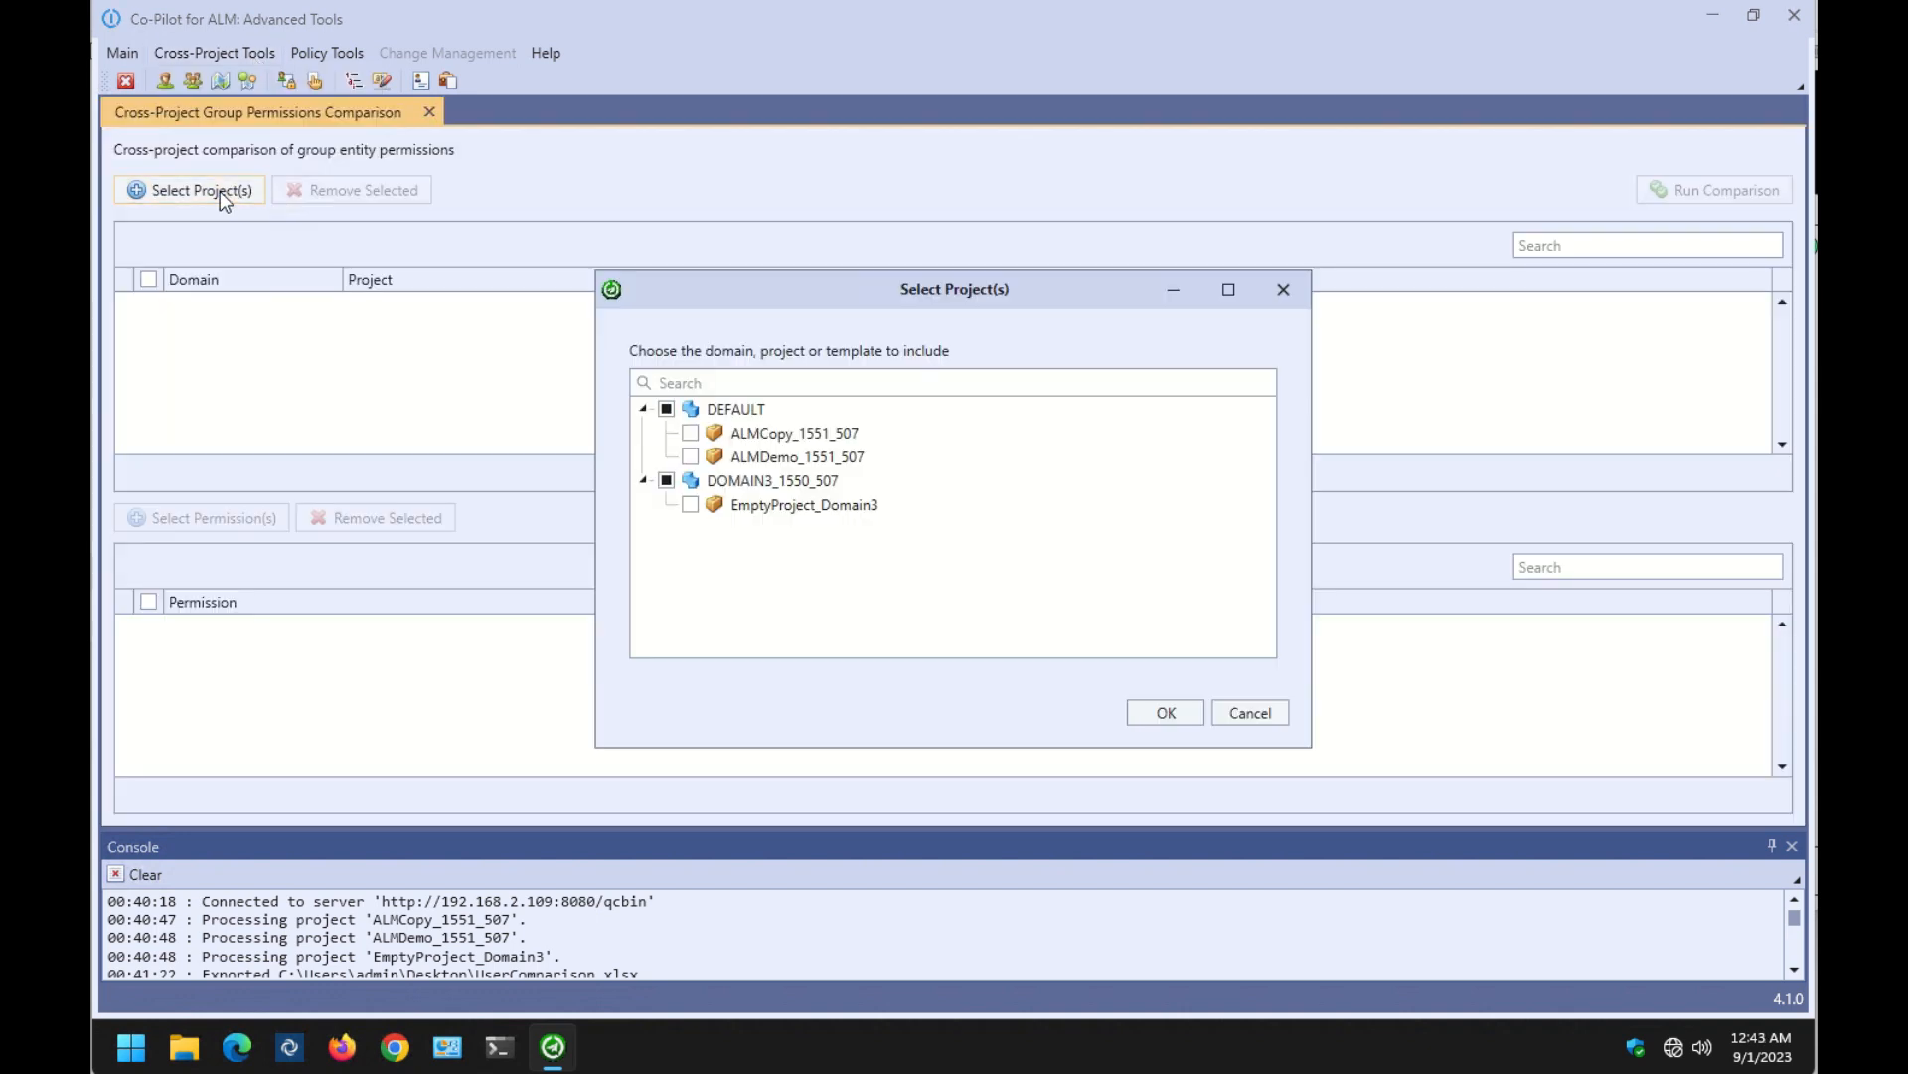
pyautogui.click(666, 408)
pyautogui.click(666, 480)
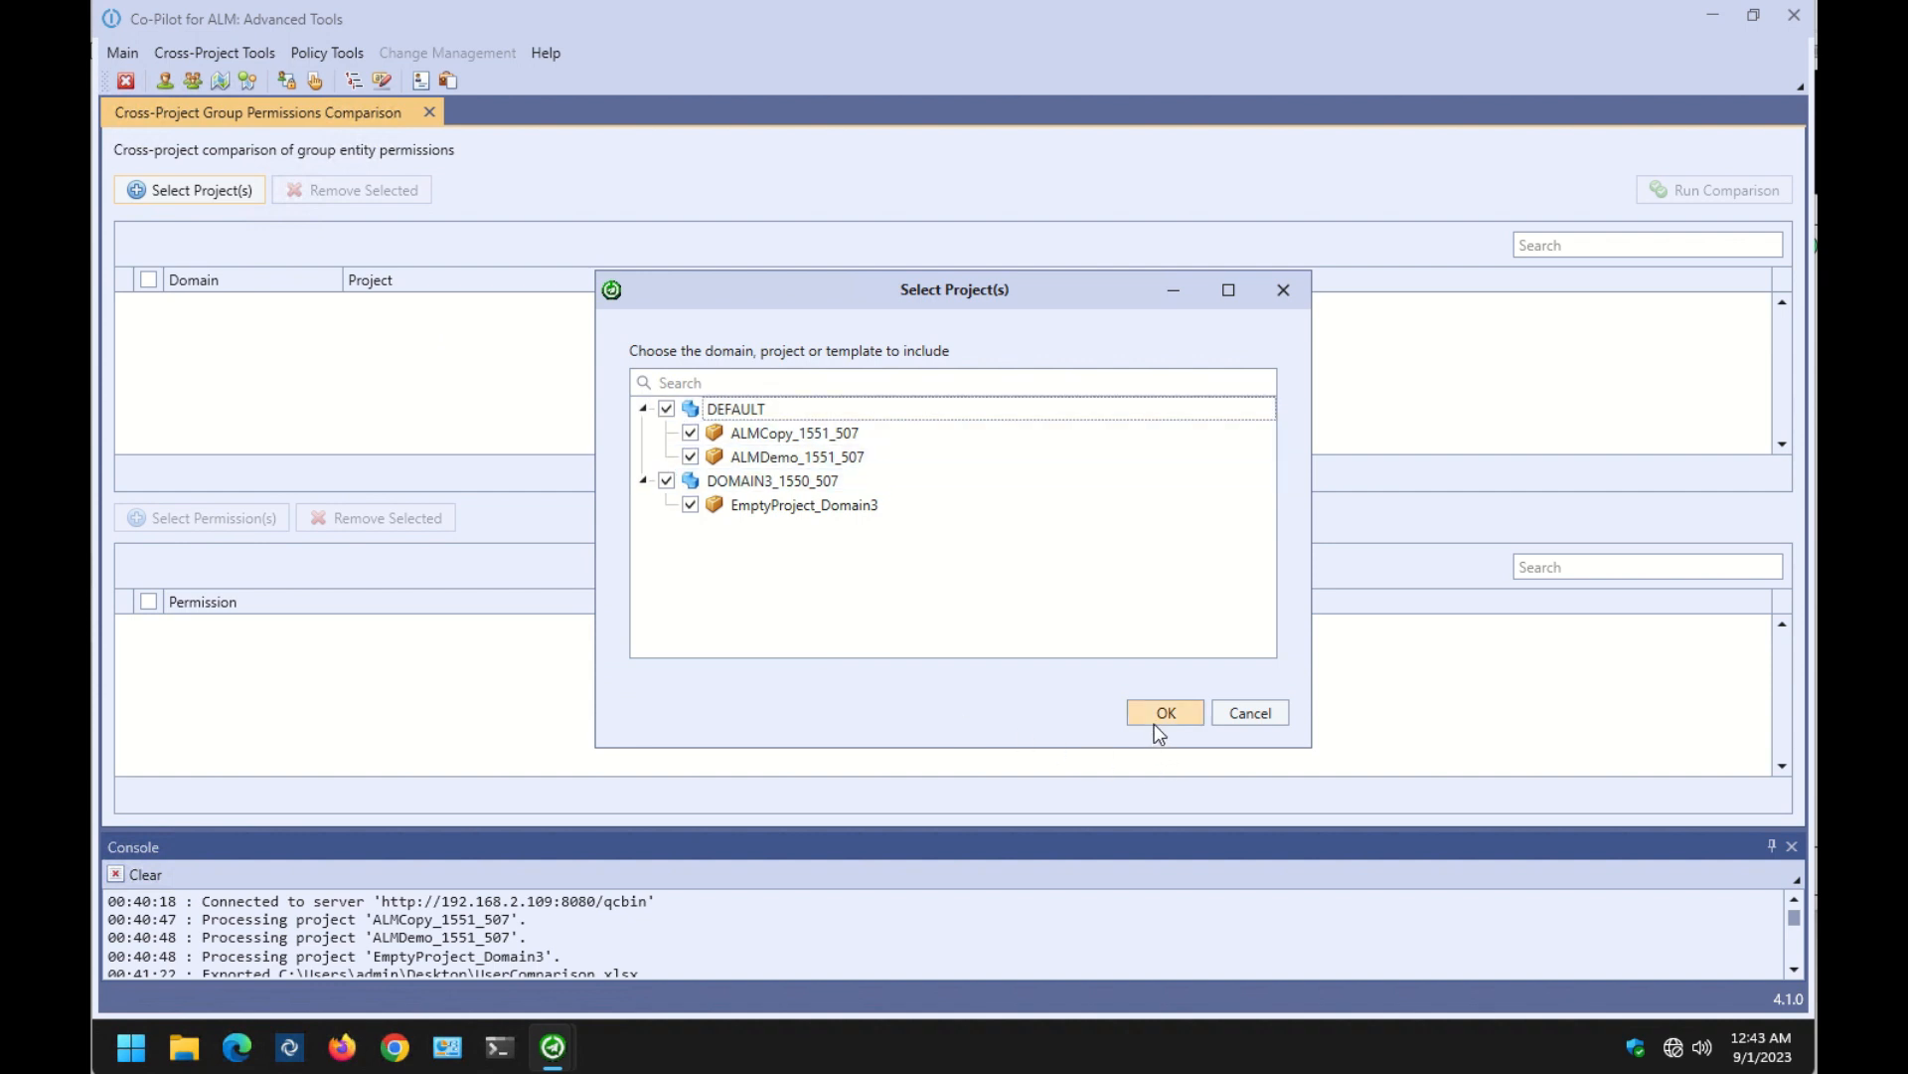
pyautogui.click(1156, 713)
# Add only the Remove permission to the group permissions comparison.
pyautogui.click(231, 516)
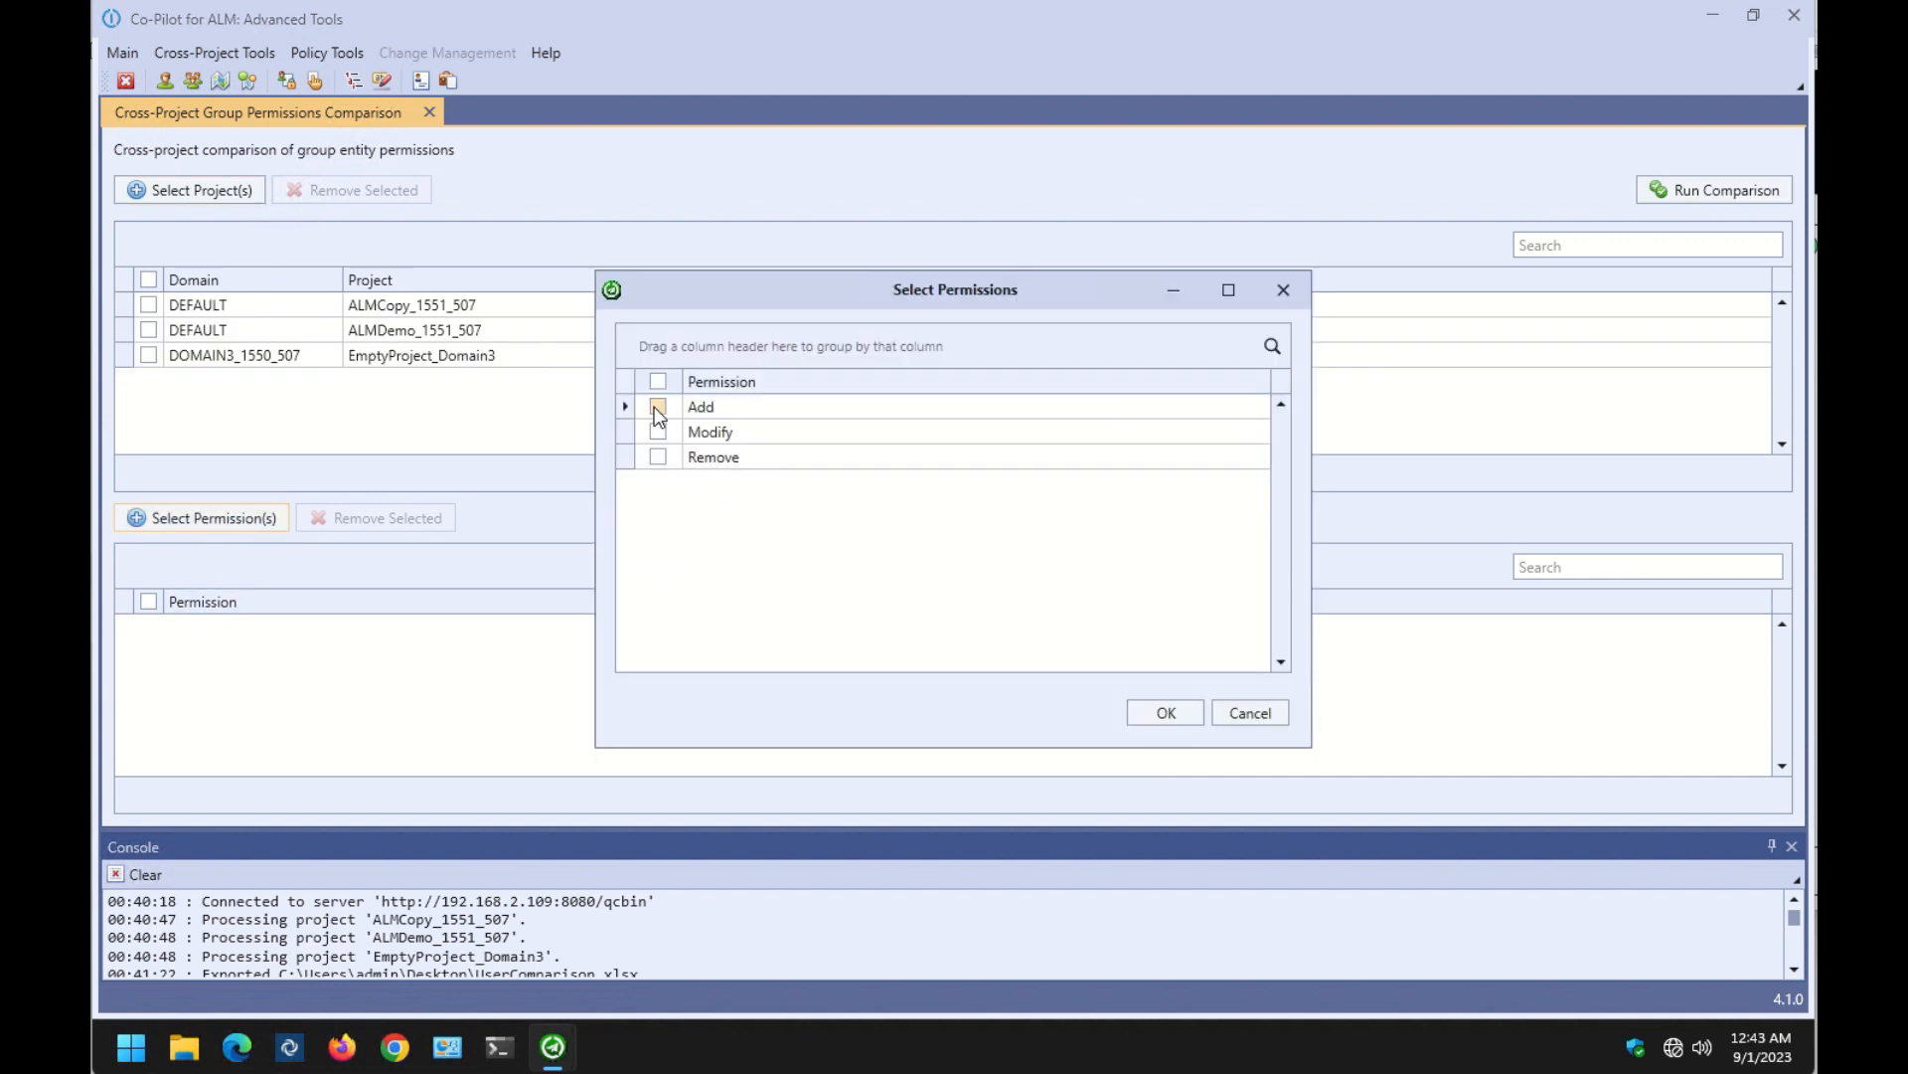
pyautogui.click(658, 458)
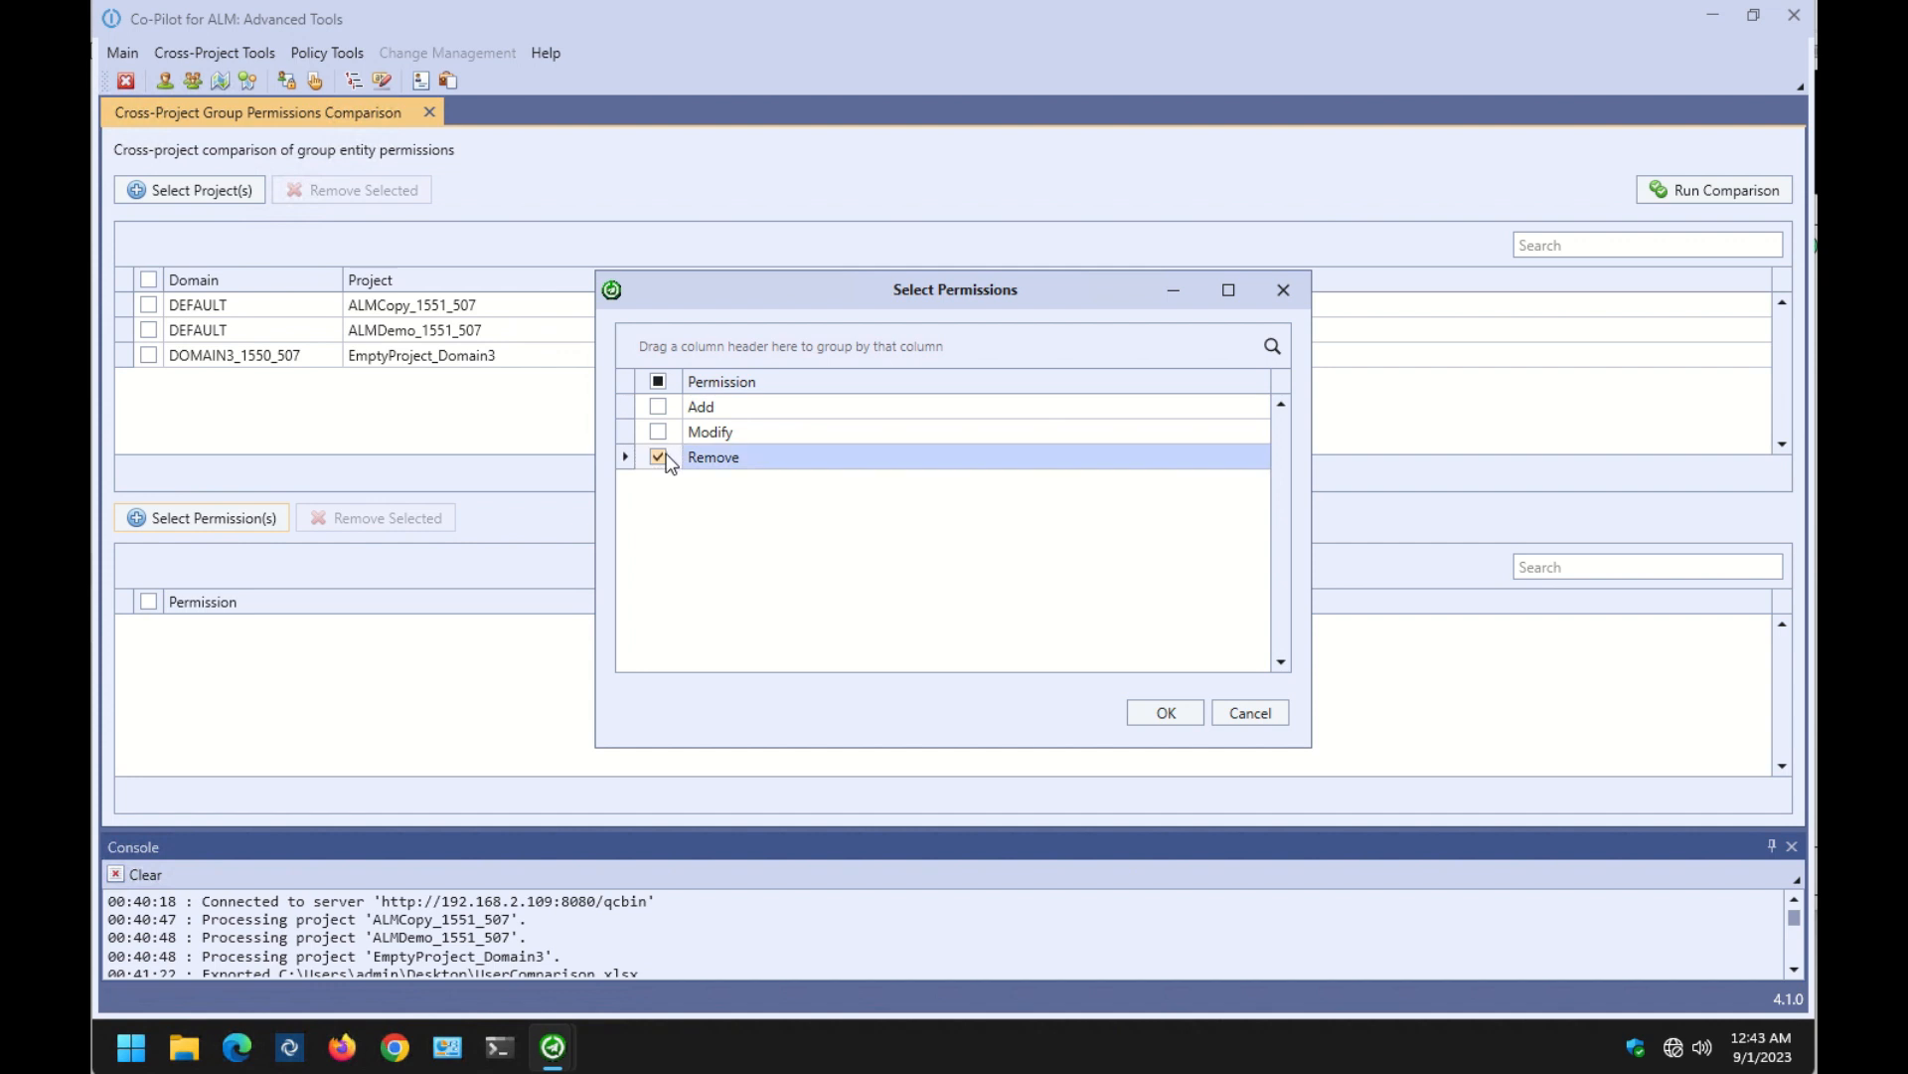
pyautogui.click(1153, 714)
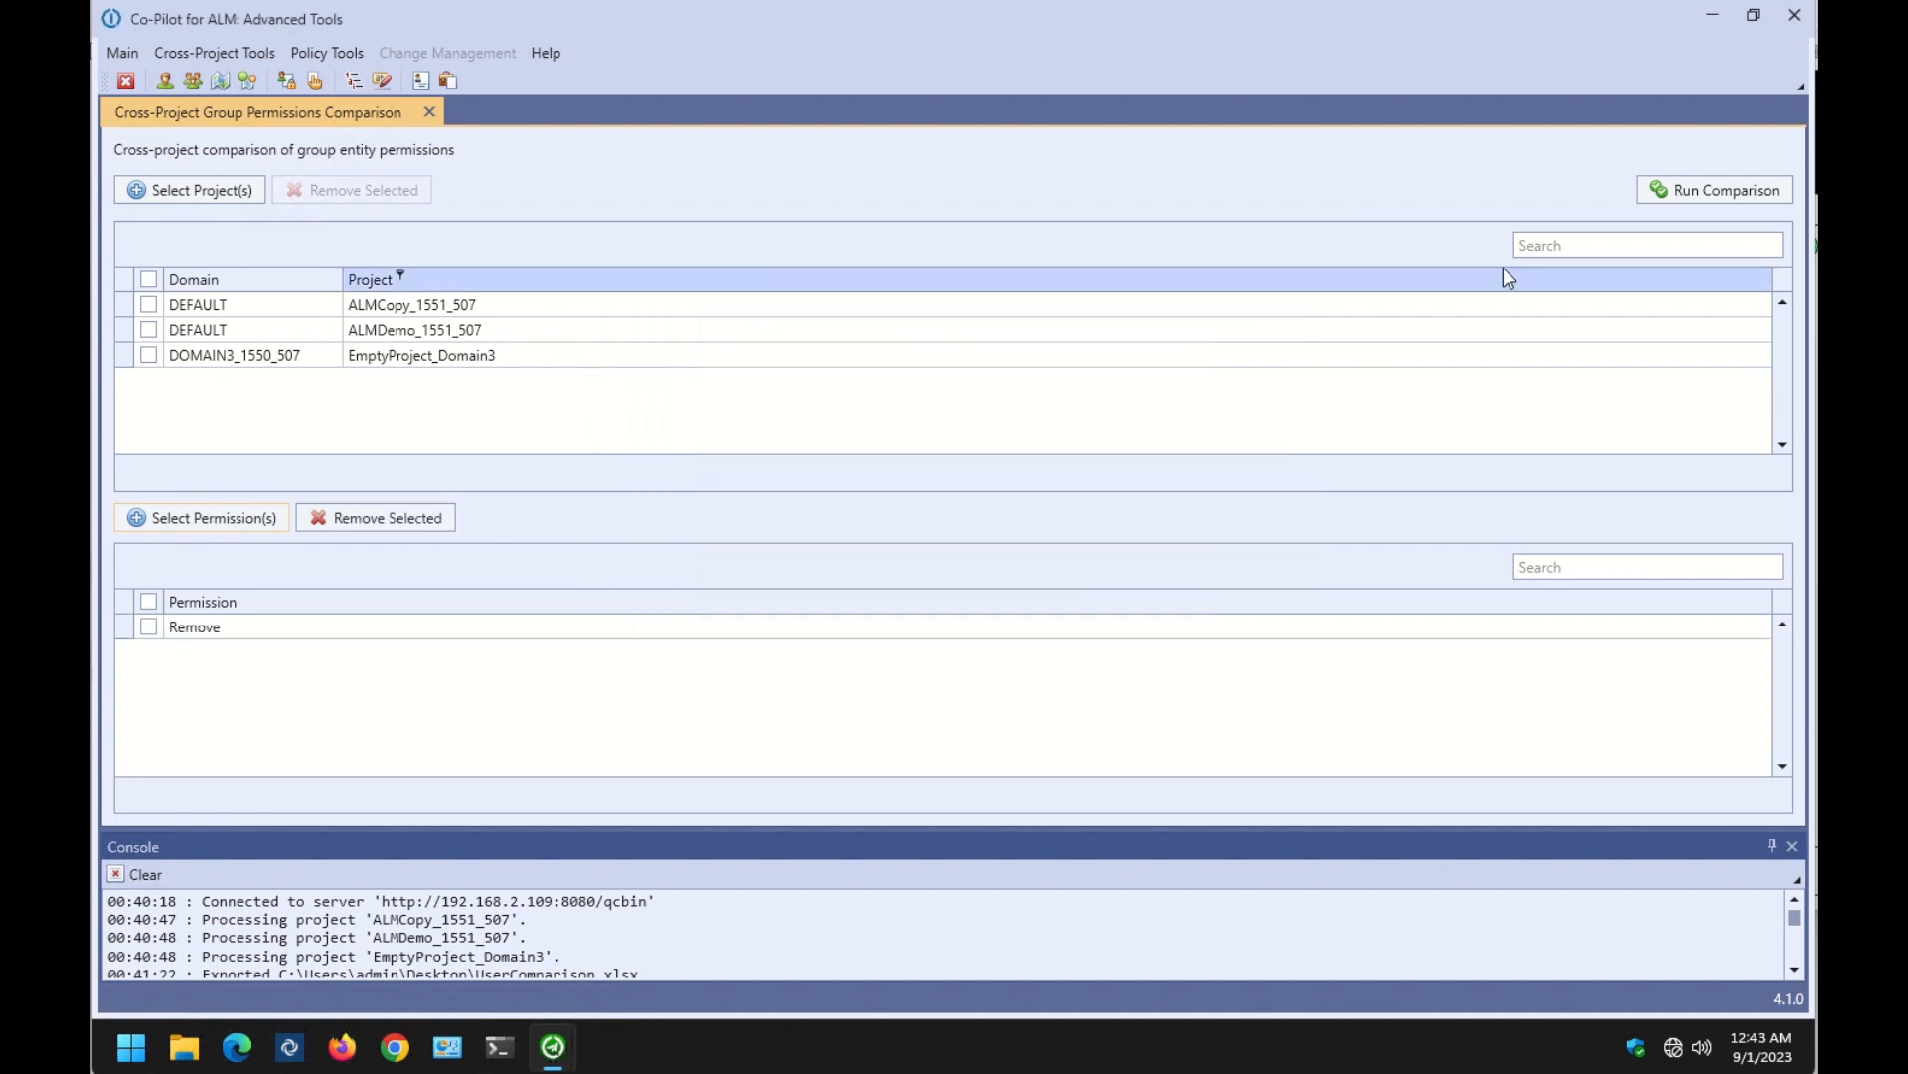
# Run the group permissions comparison, show its results and widen the entity Name column to fit the full entity names.
pyautogui.click(1720, 190)
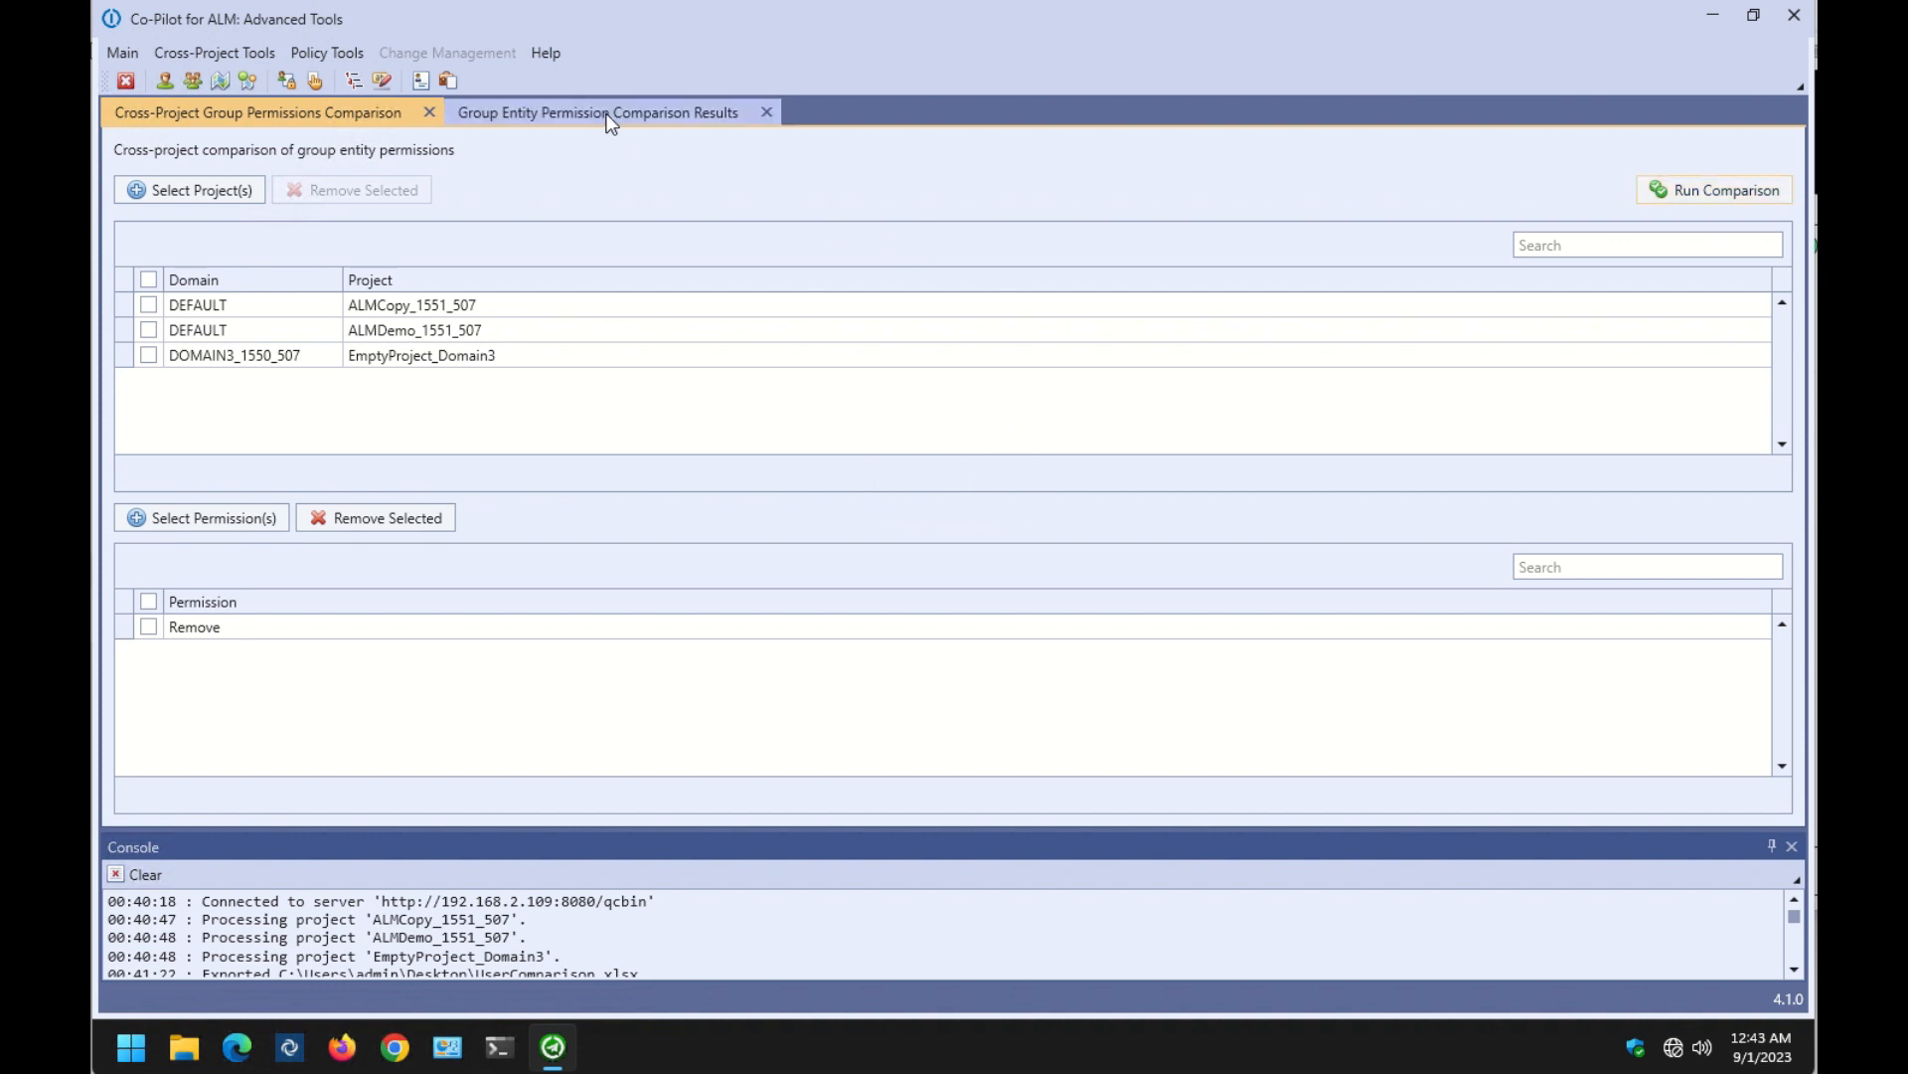
pyautogui.click(609, 117)
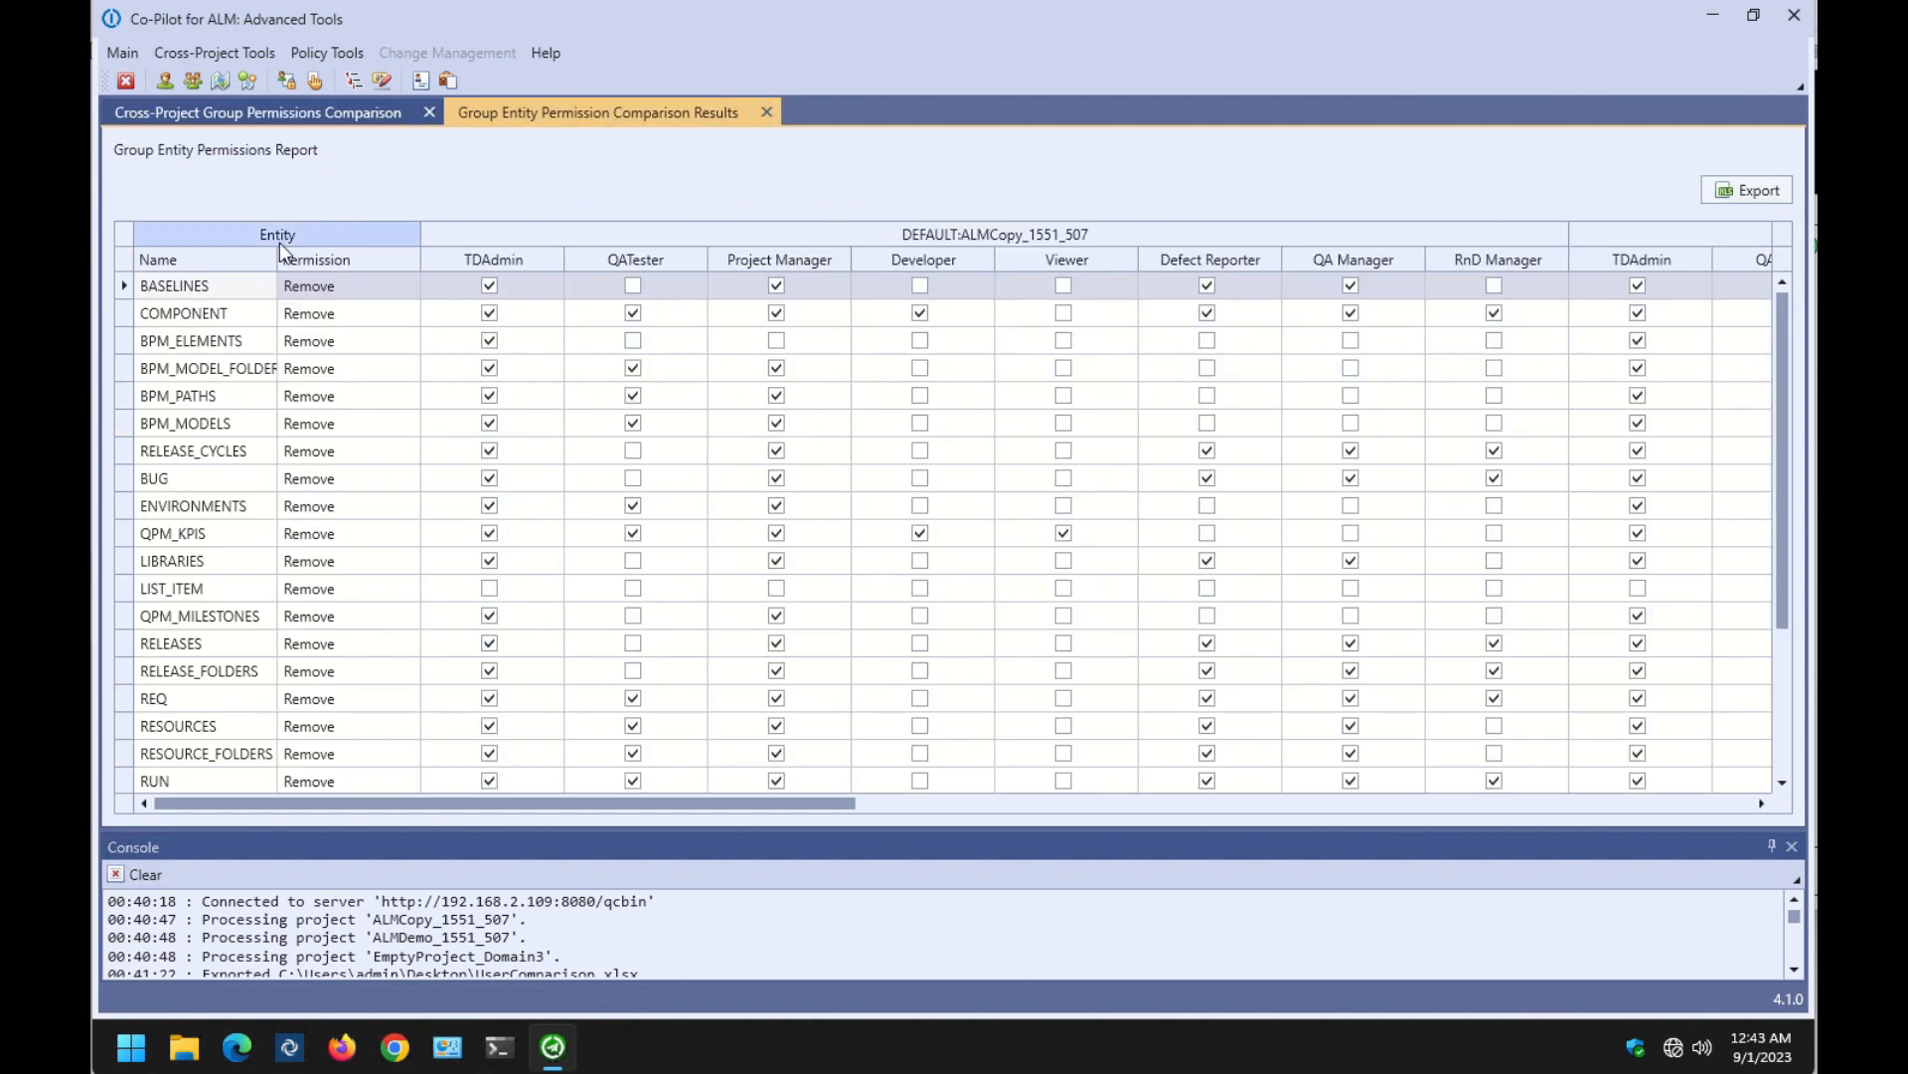
pyautogui.moveTo(277, 259)
pyautogui.mouseDown()
pyautogui.moveTo(369, 260)
pyautogui.moveTo(297, 259)
pyautogui.mouseUp()
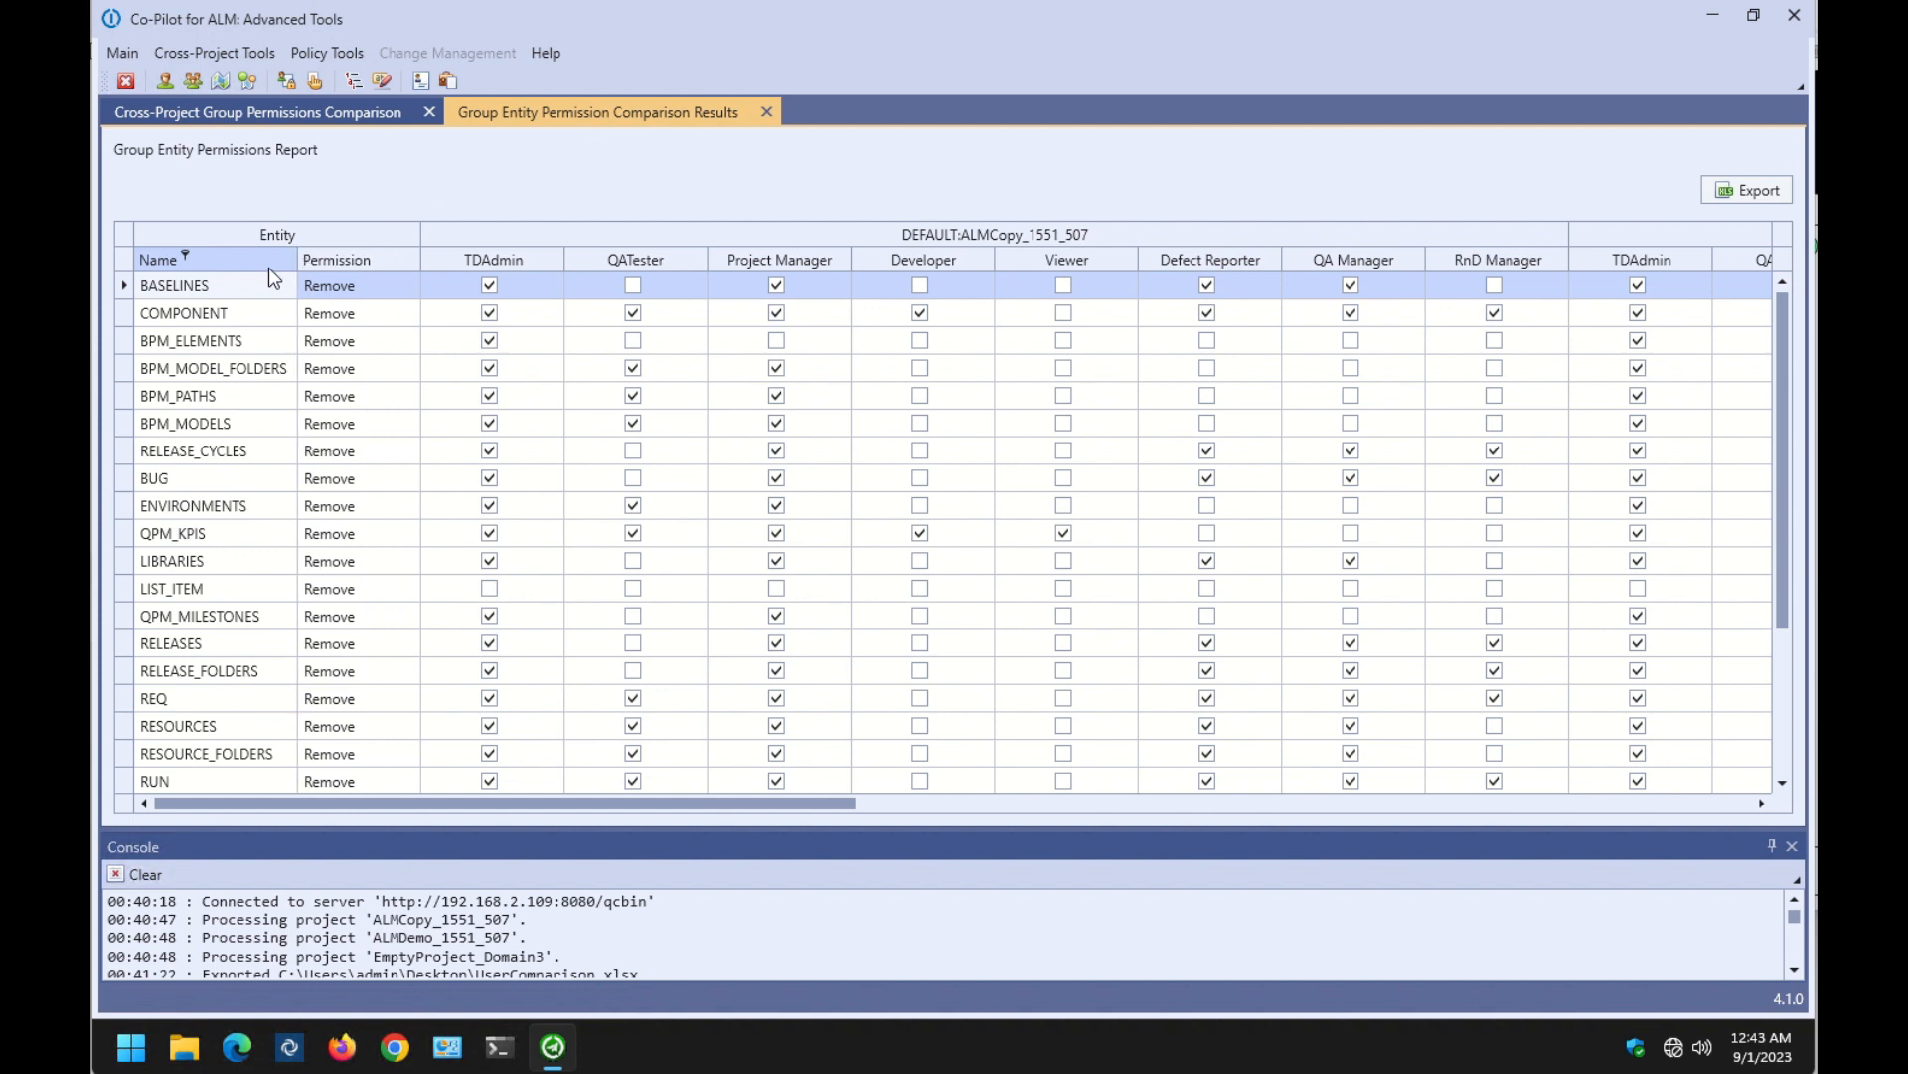
# Filter the group entity permission results by name to the BUG entity, and close the results and the comparison.
pyautogui.click(185, 255)
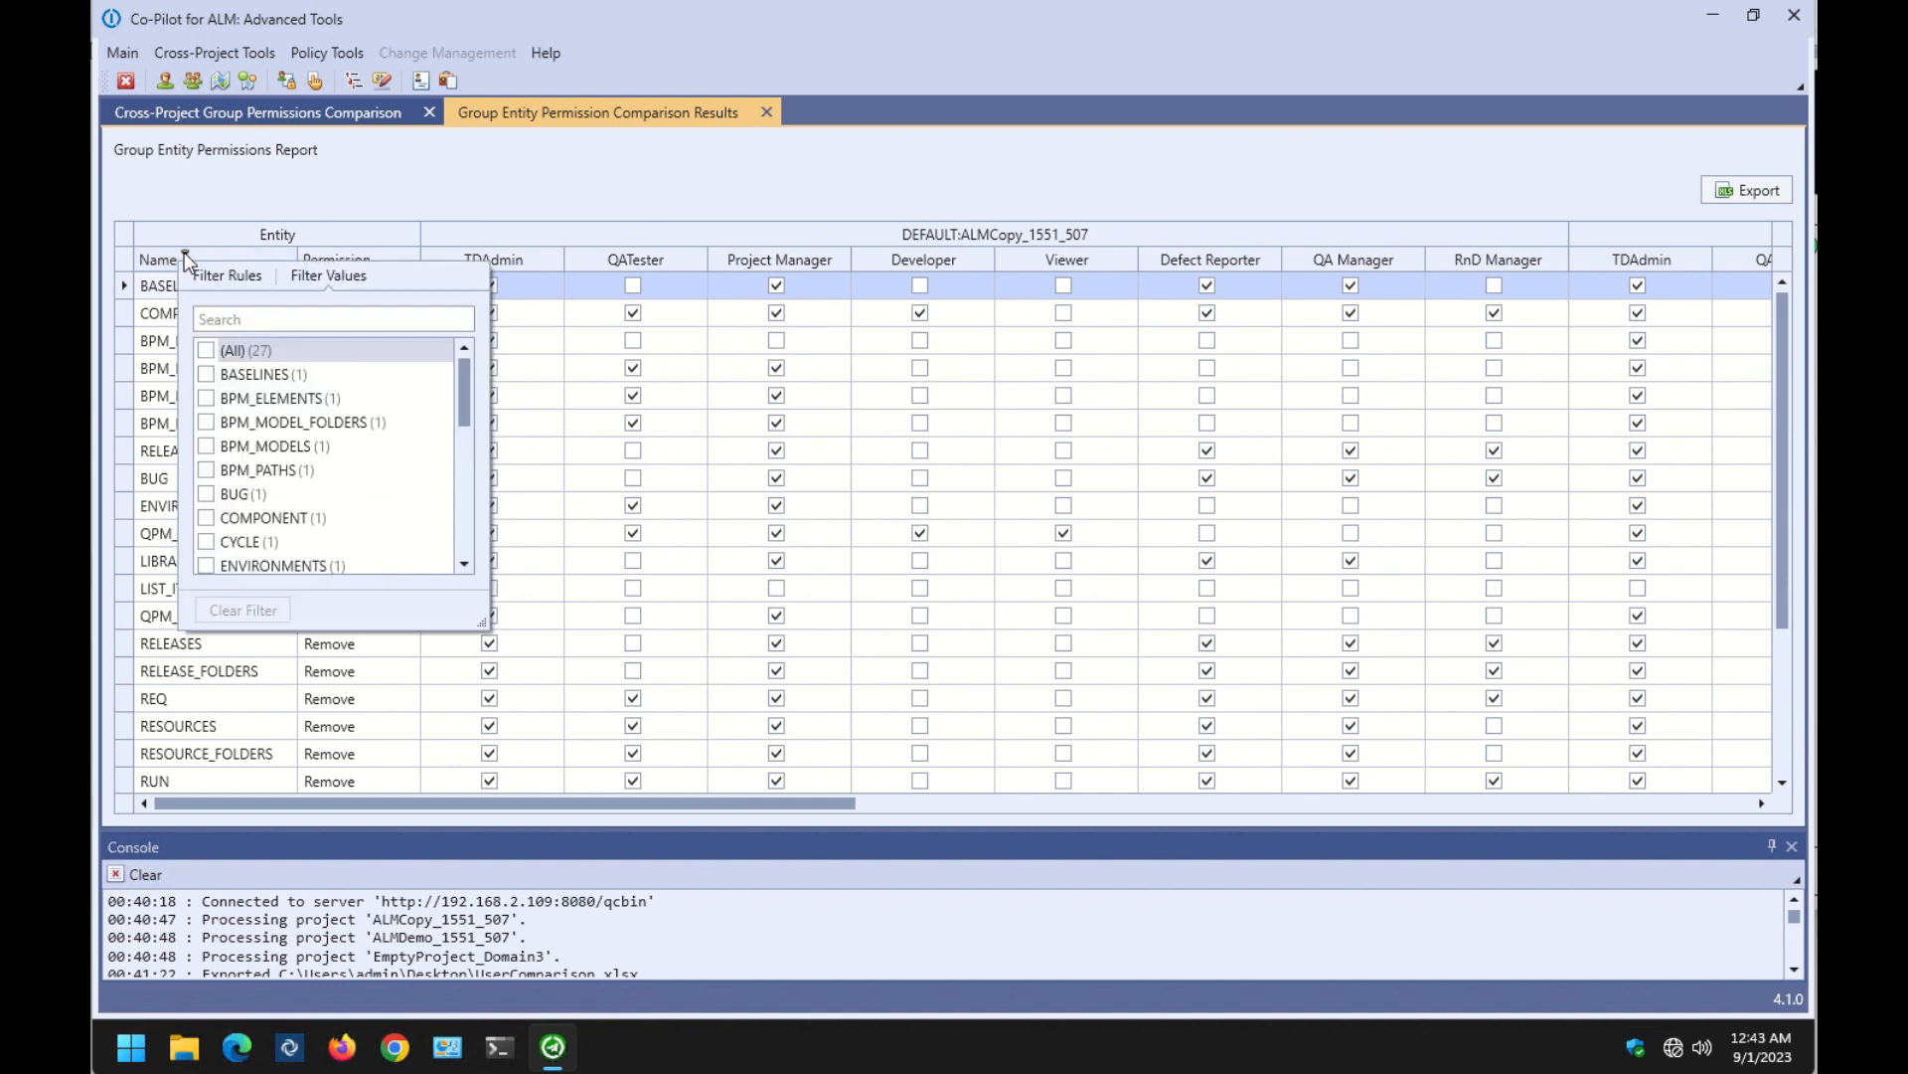
pyautogui.click(206, 494)
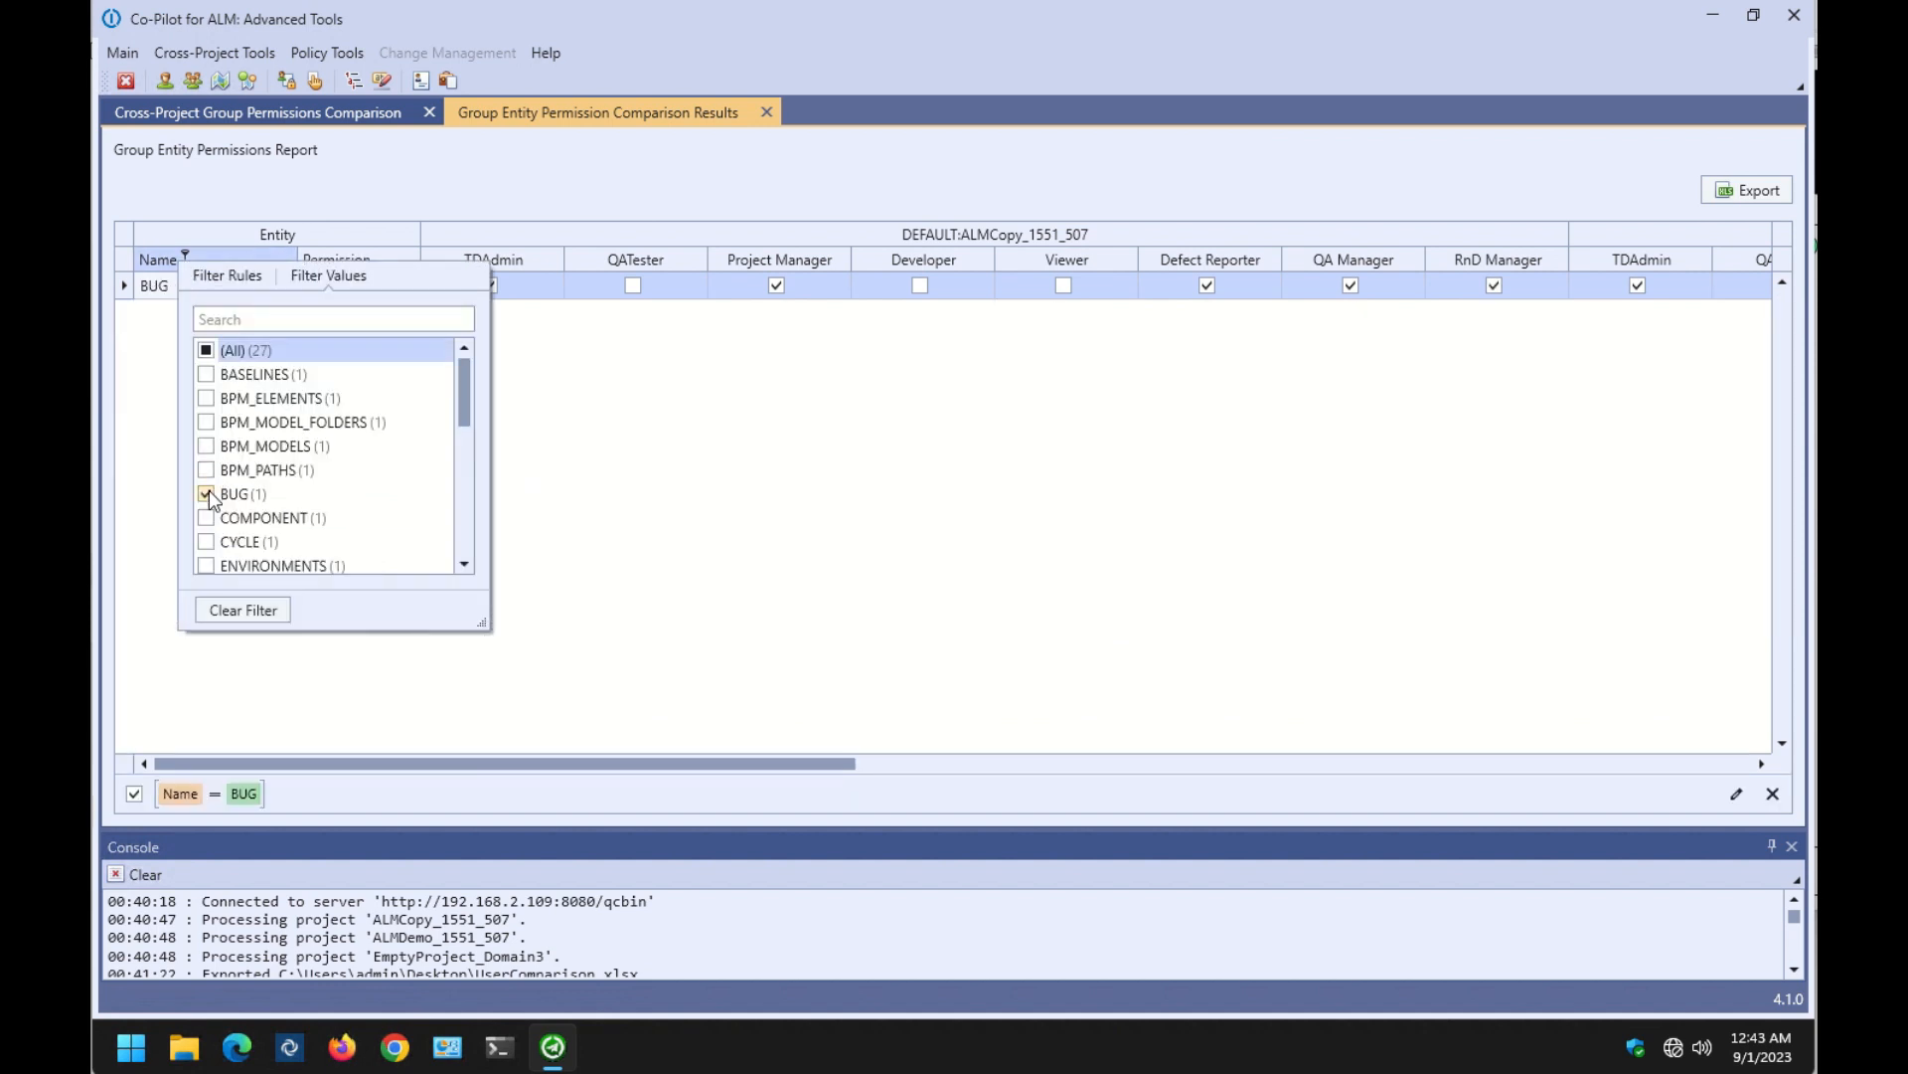
pyautogui.click(505, 204)
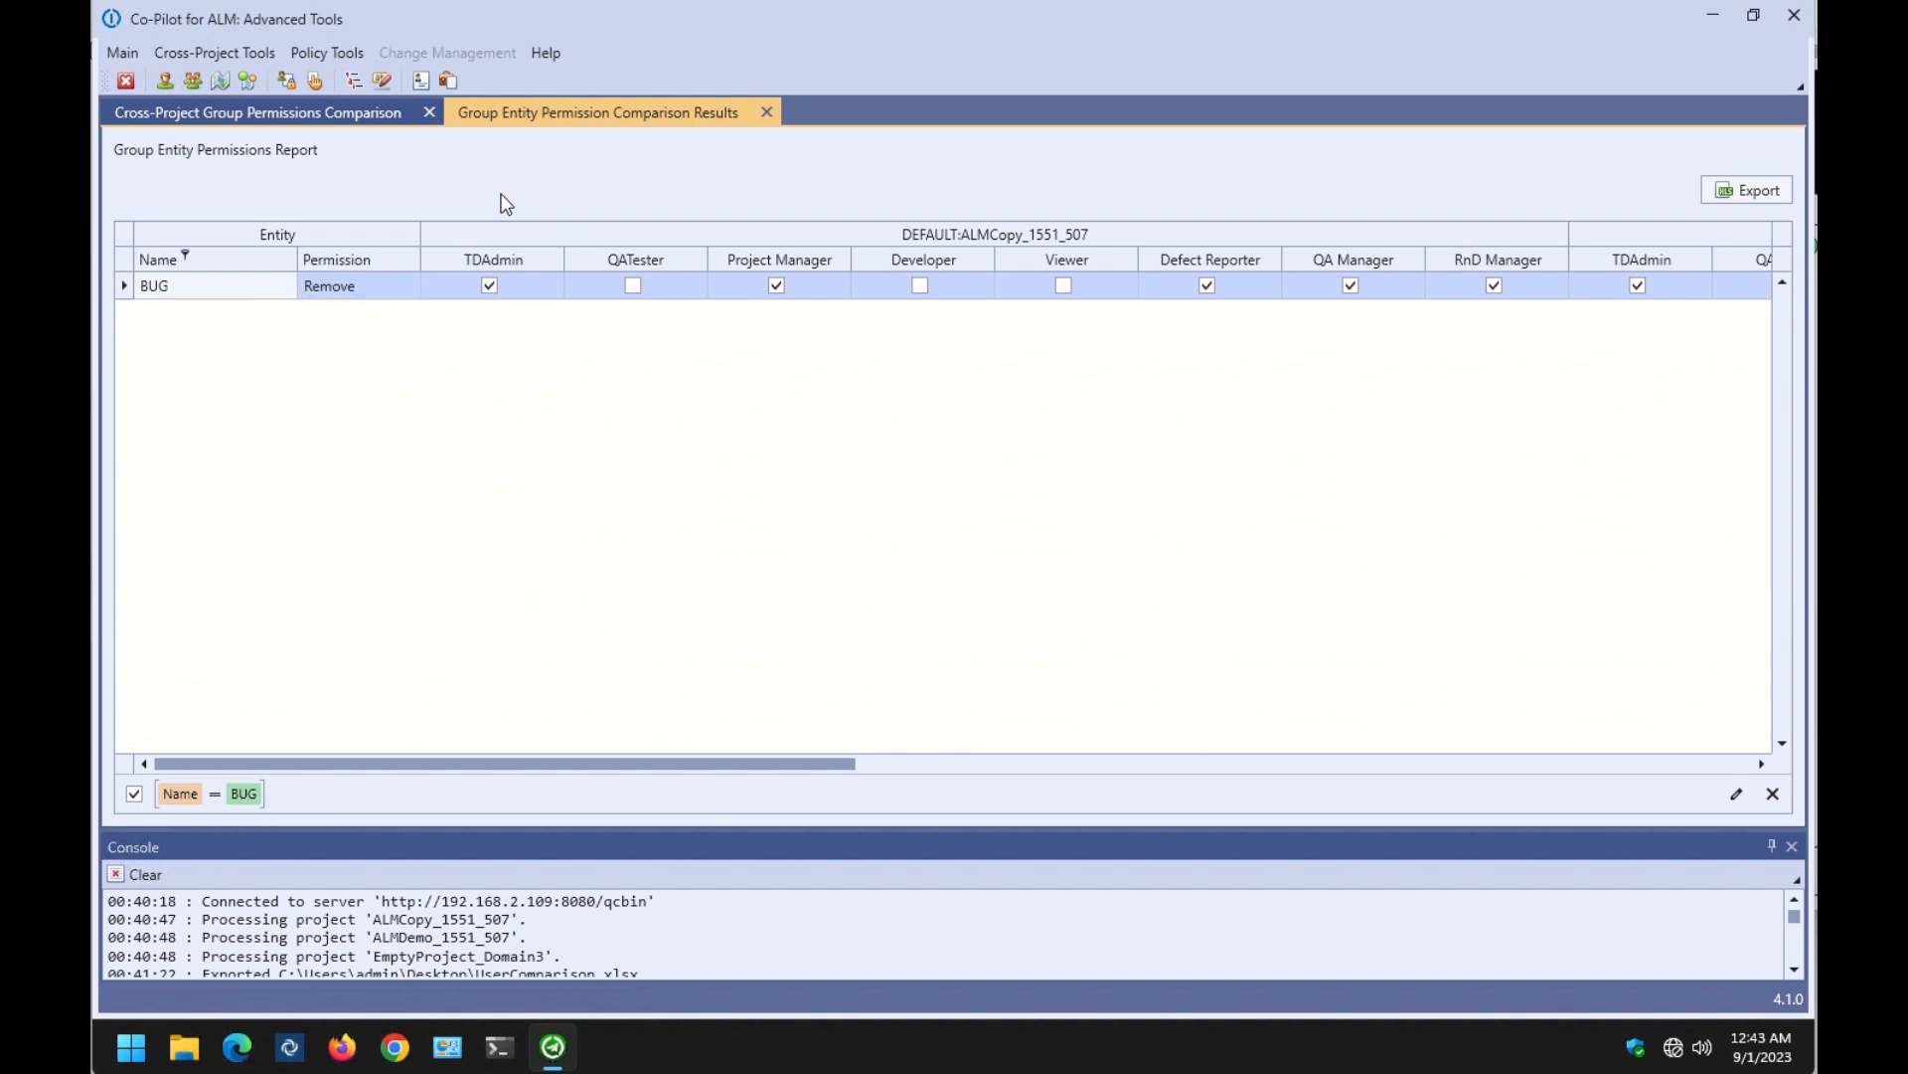
pyautogui.click(766, 113)
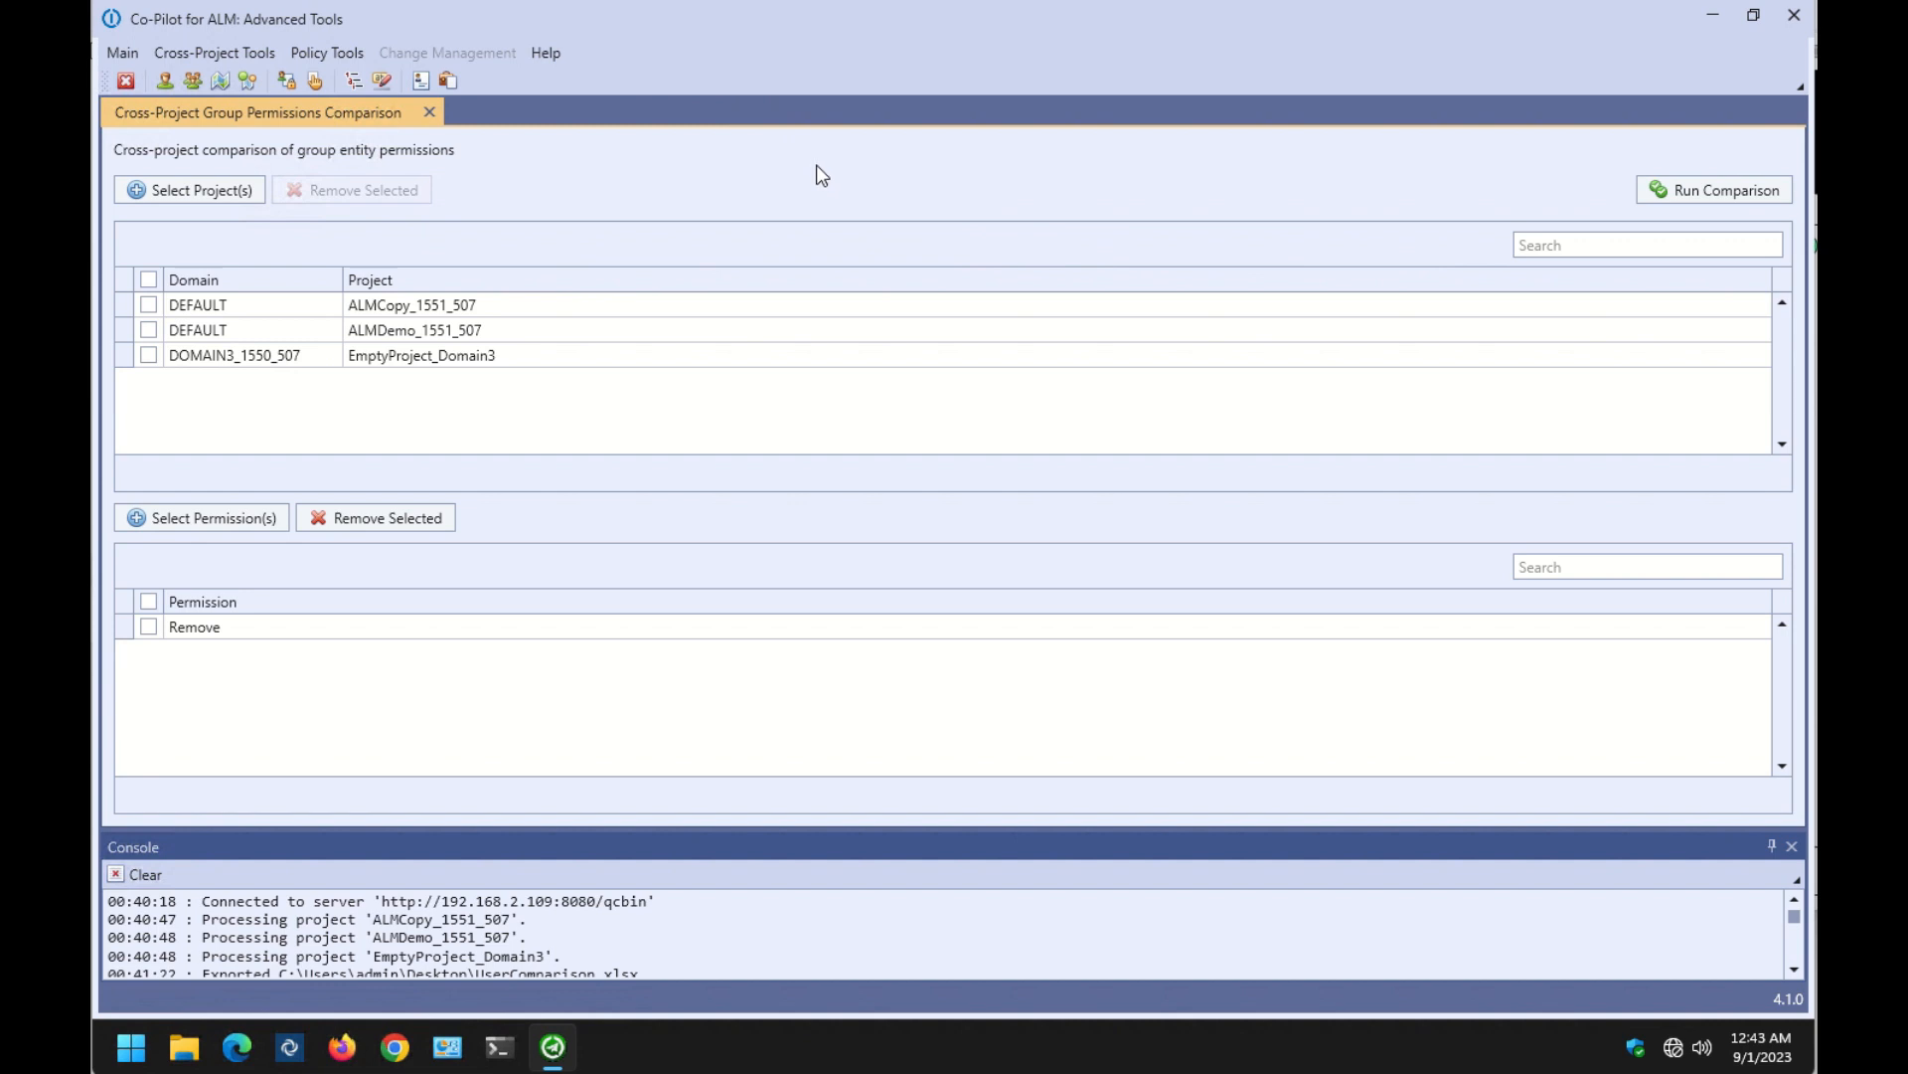
pyautogui.click(430, 112)
# Set up a cross-project group action permissions comparison that includes all projects of the DEFAULT and DOMAIN3_1550_507 domains.
pyautogui.click(199, 55)
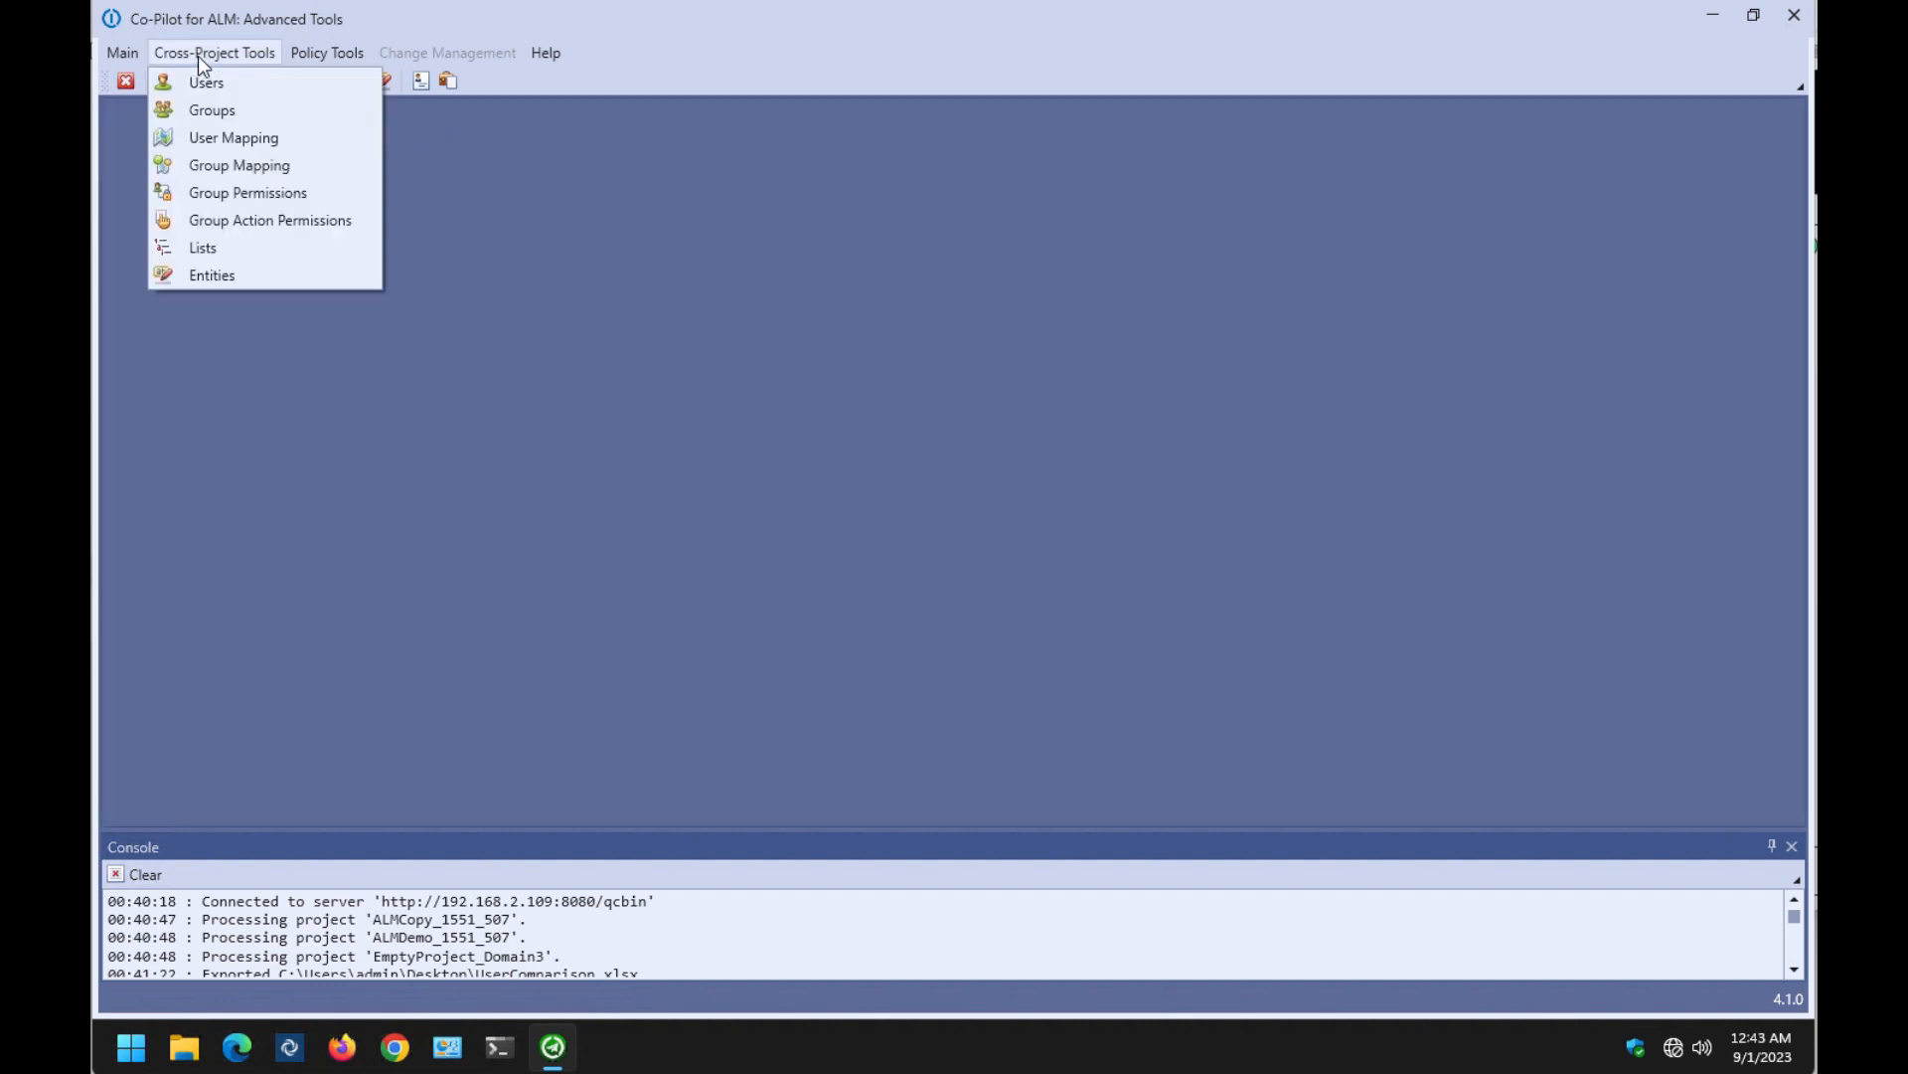
pyautogui.click(248, 220)
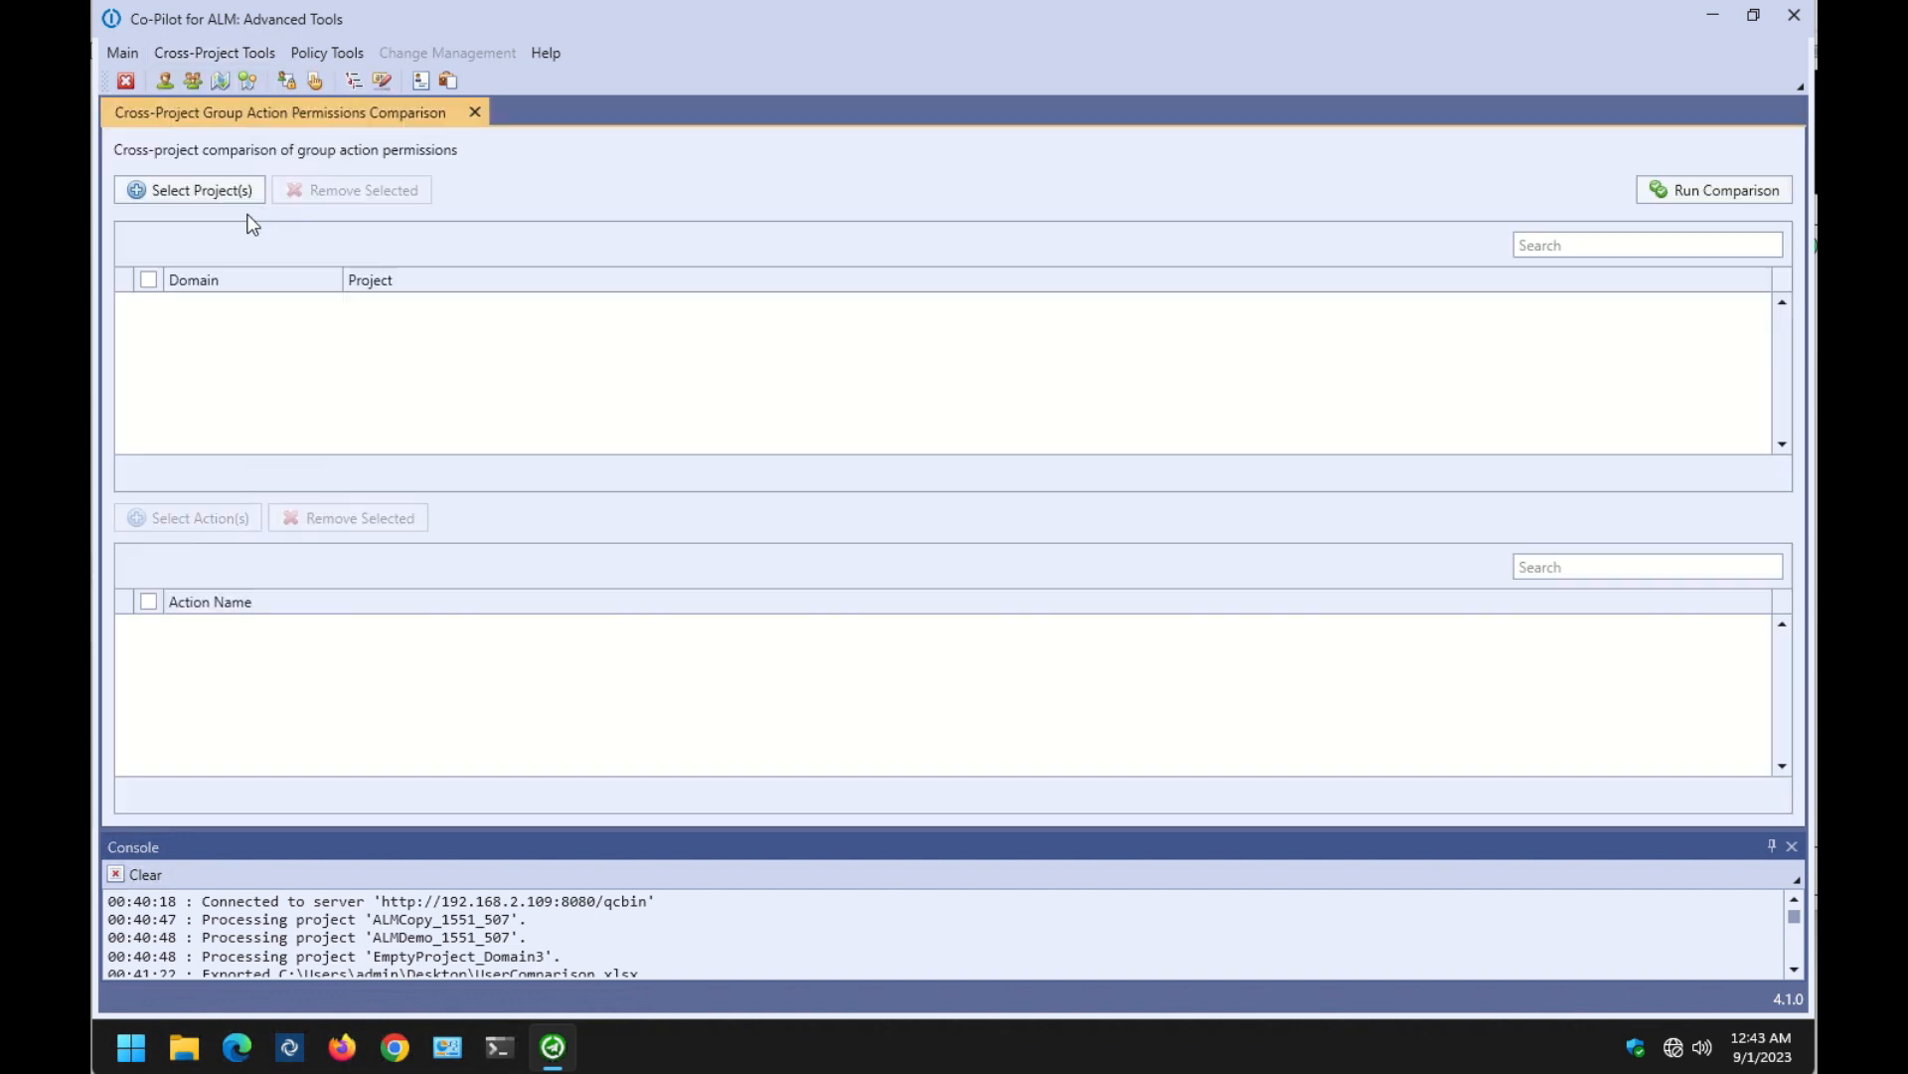
pyautogui.click(205, 188)
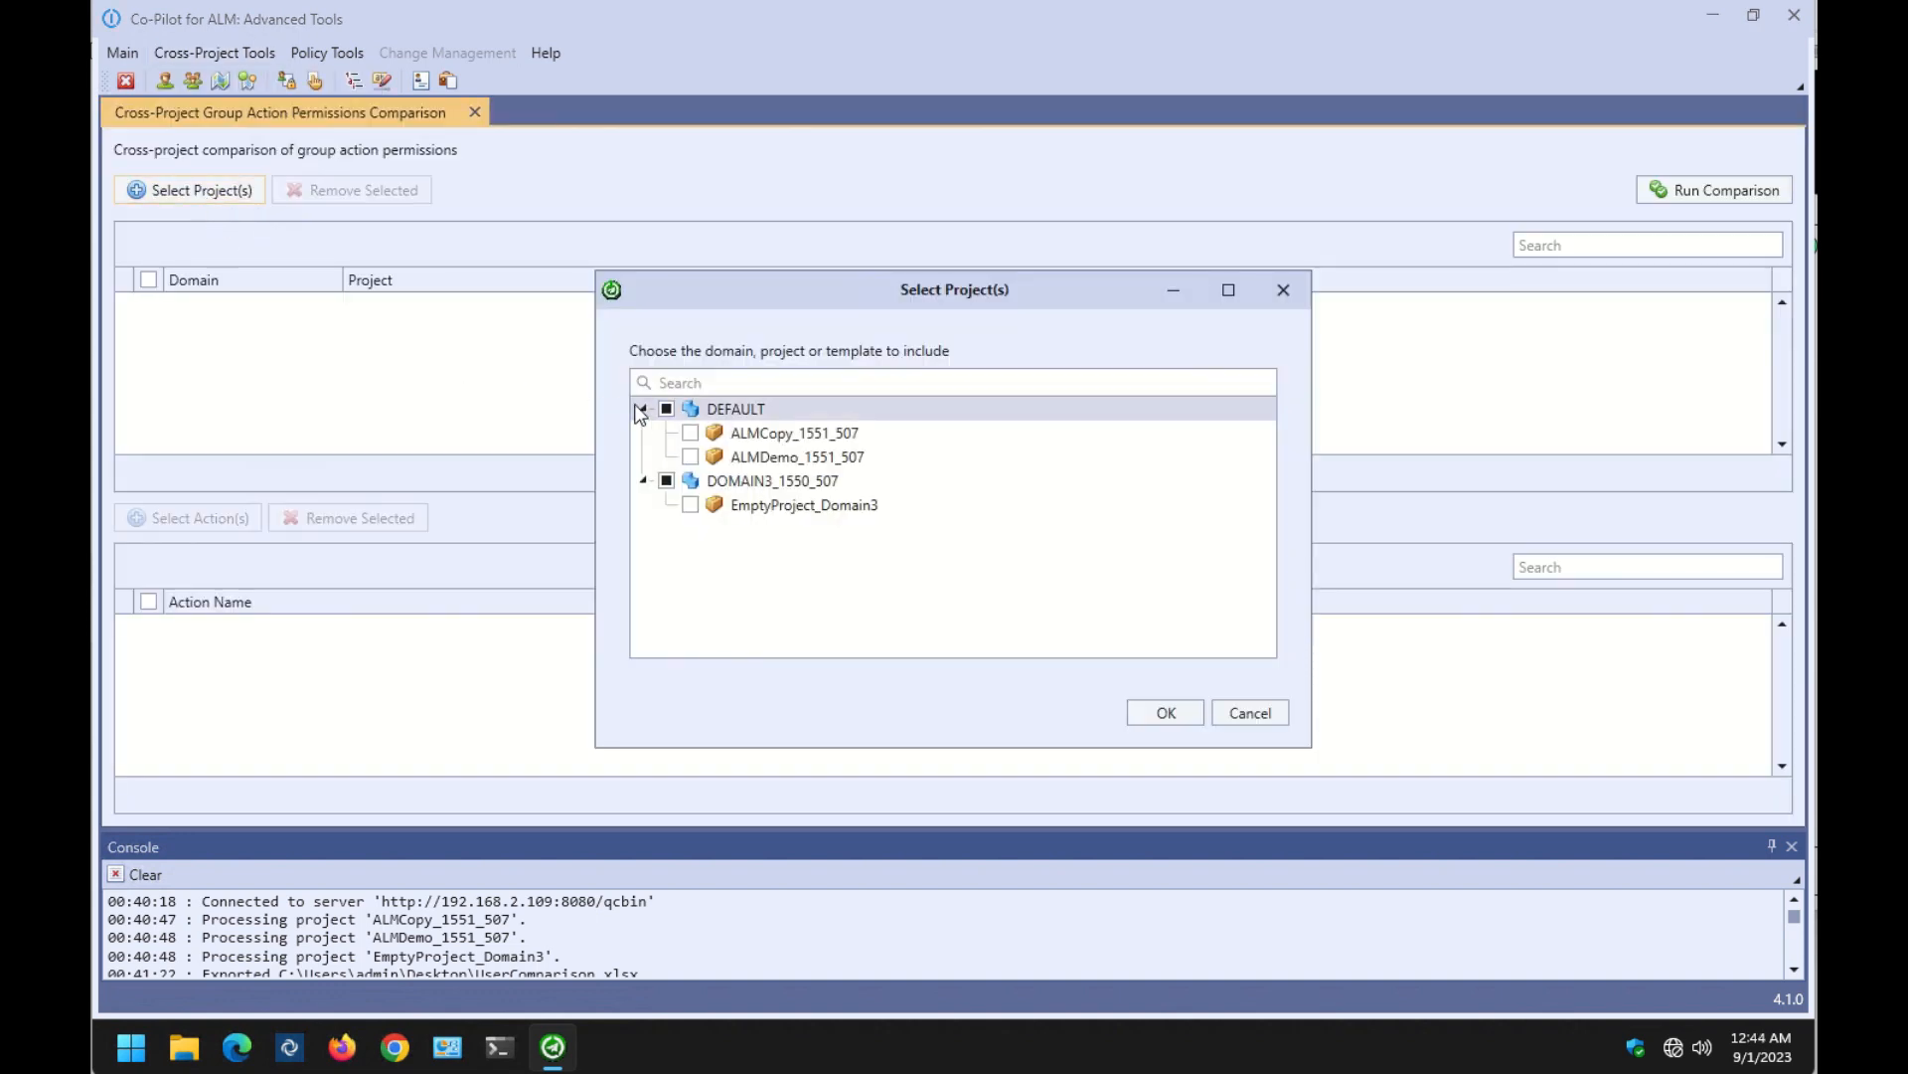
pyautogui.click(666, 480)
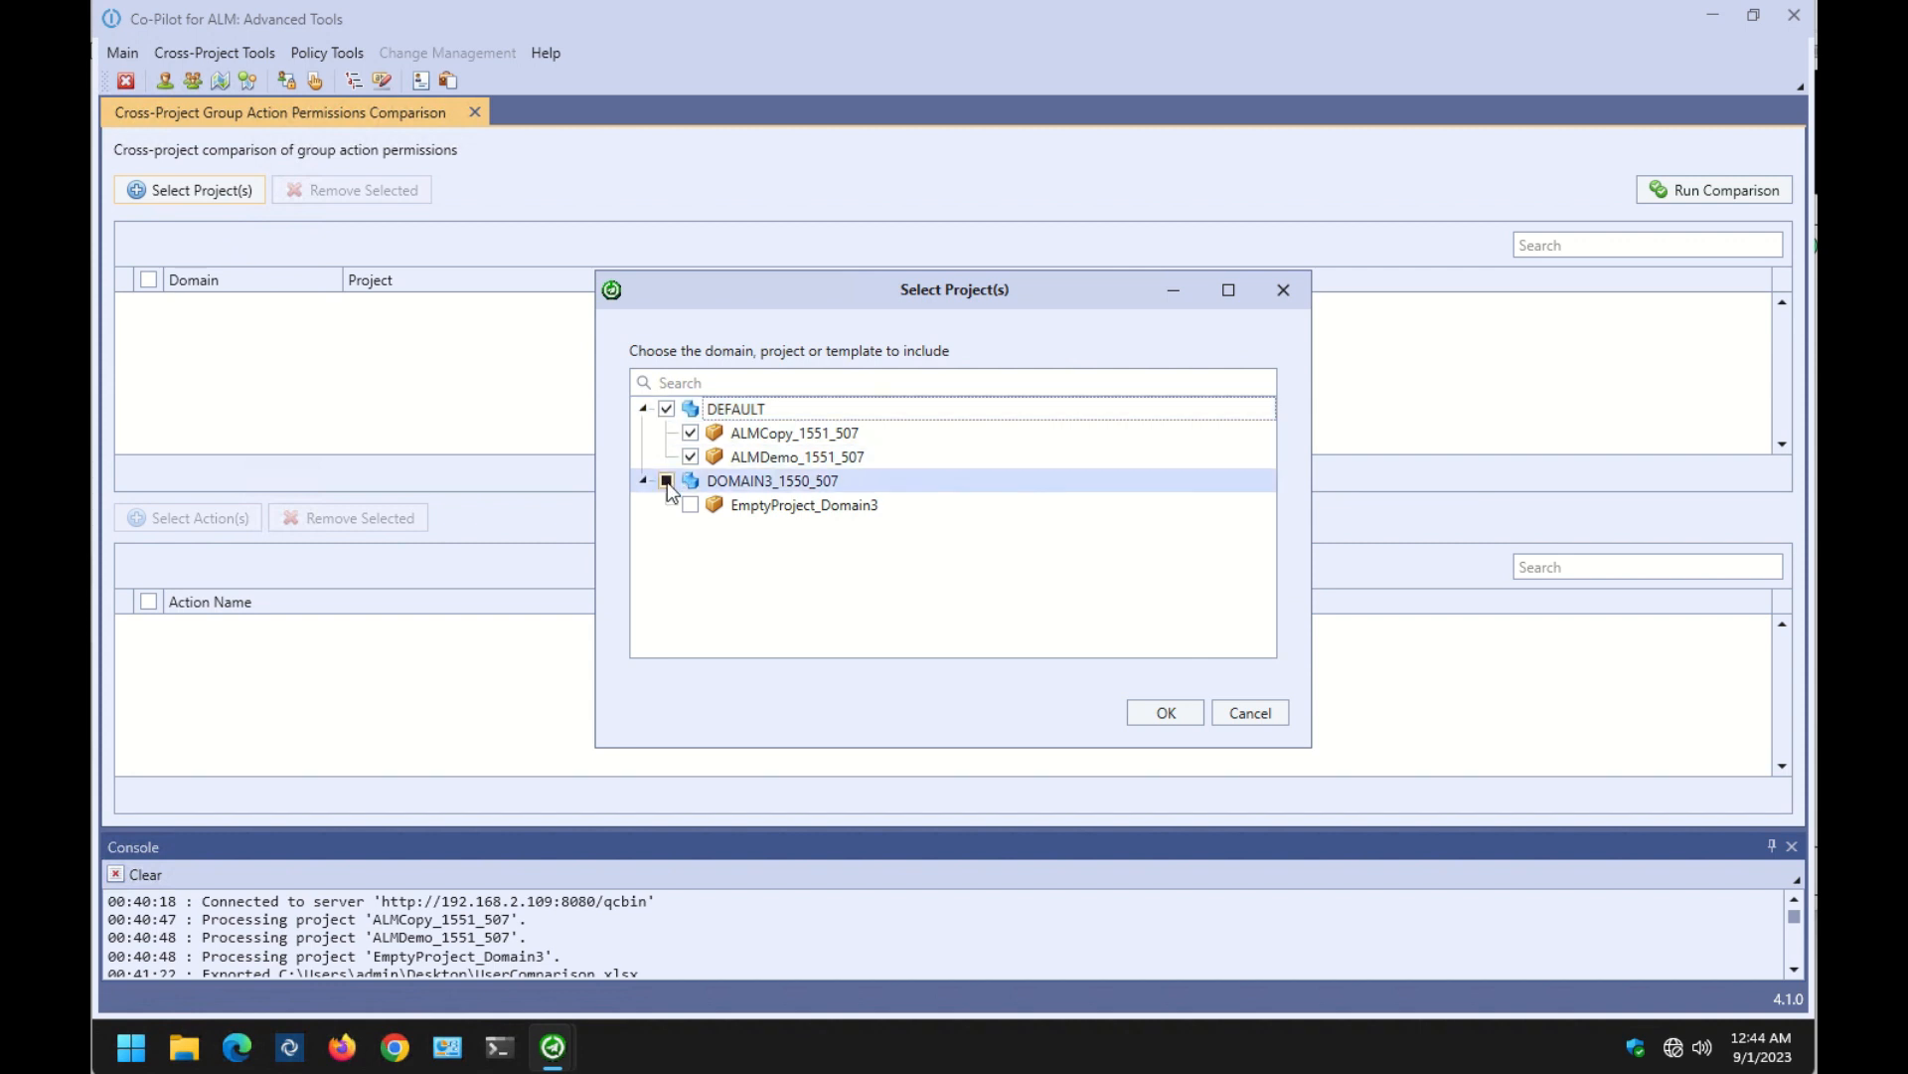
pyautogui.click(1143, 712)
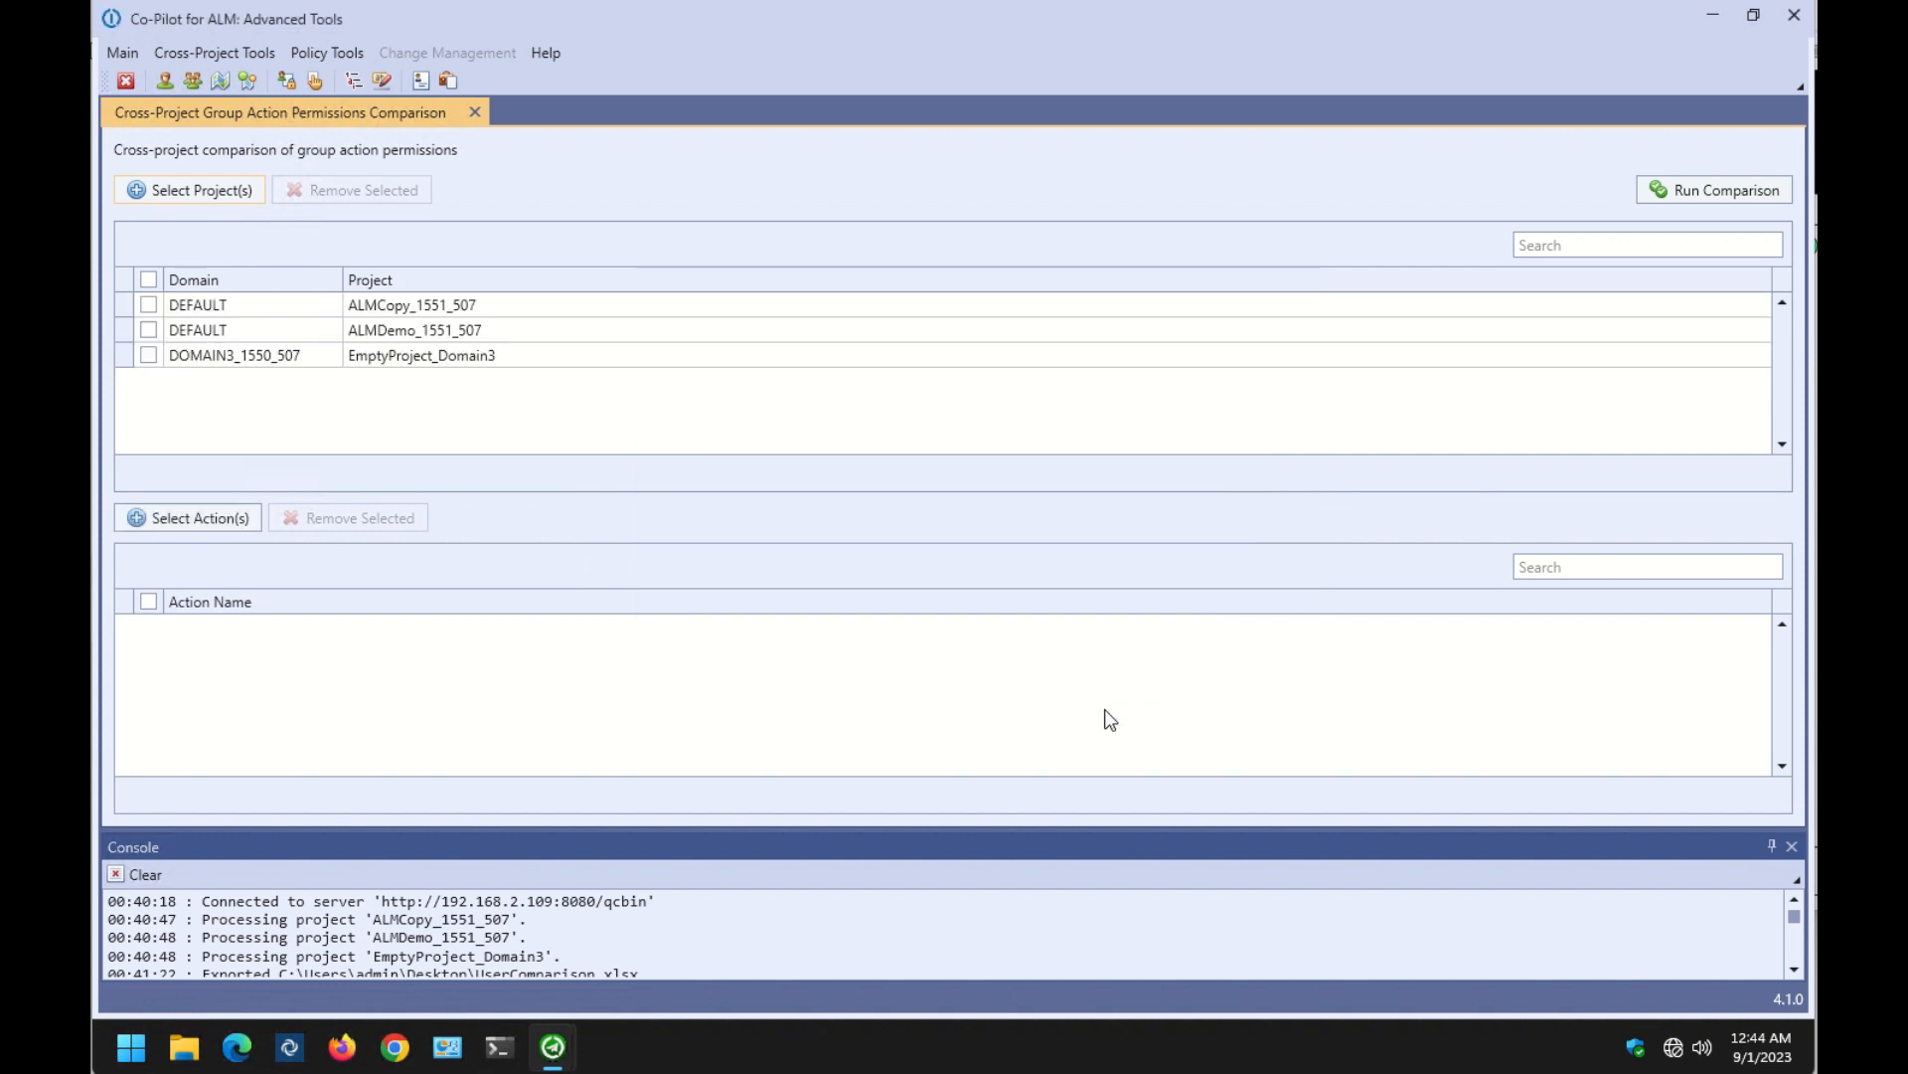
# Search the available actions for "Excel" and add ac_delete_BVExcelReport_public and ac_delete_ExcelReport_public to the group action permissions comparison.
pyautogui.click(236, 521)
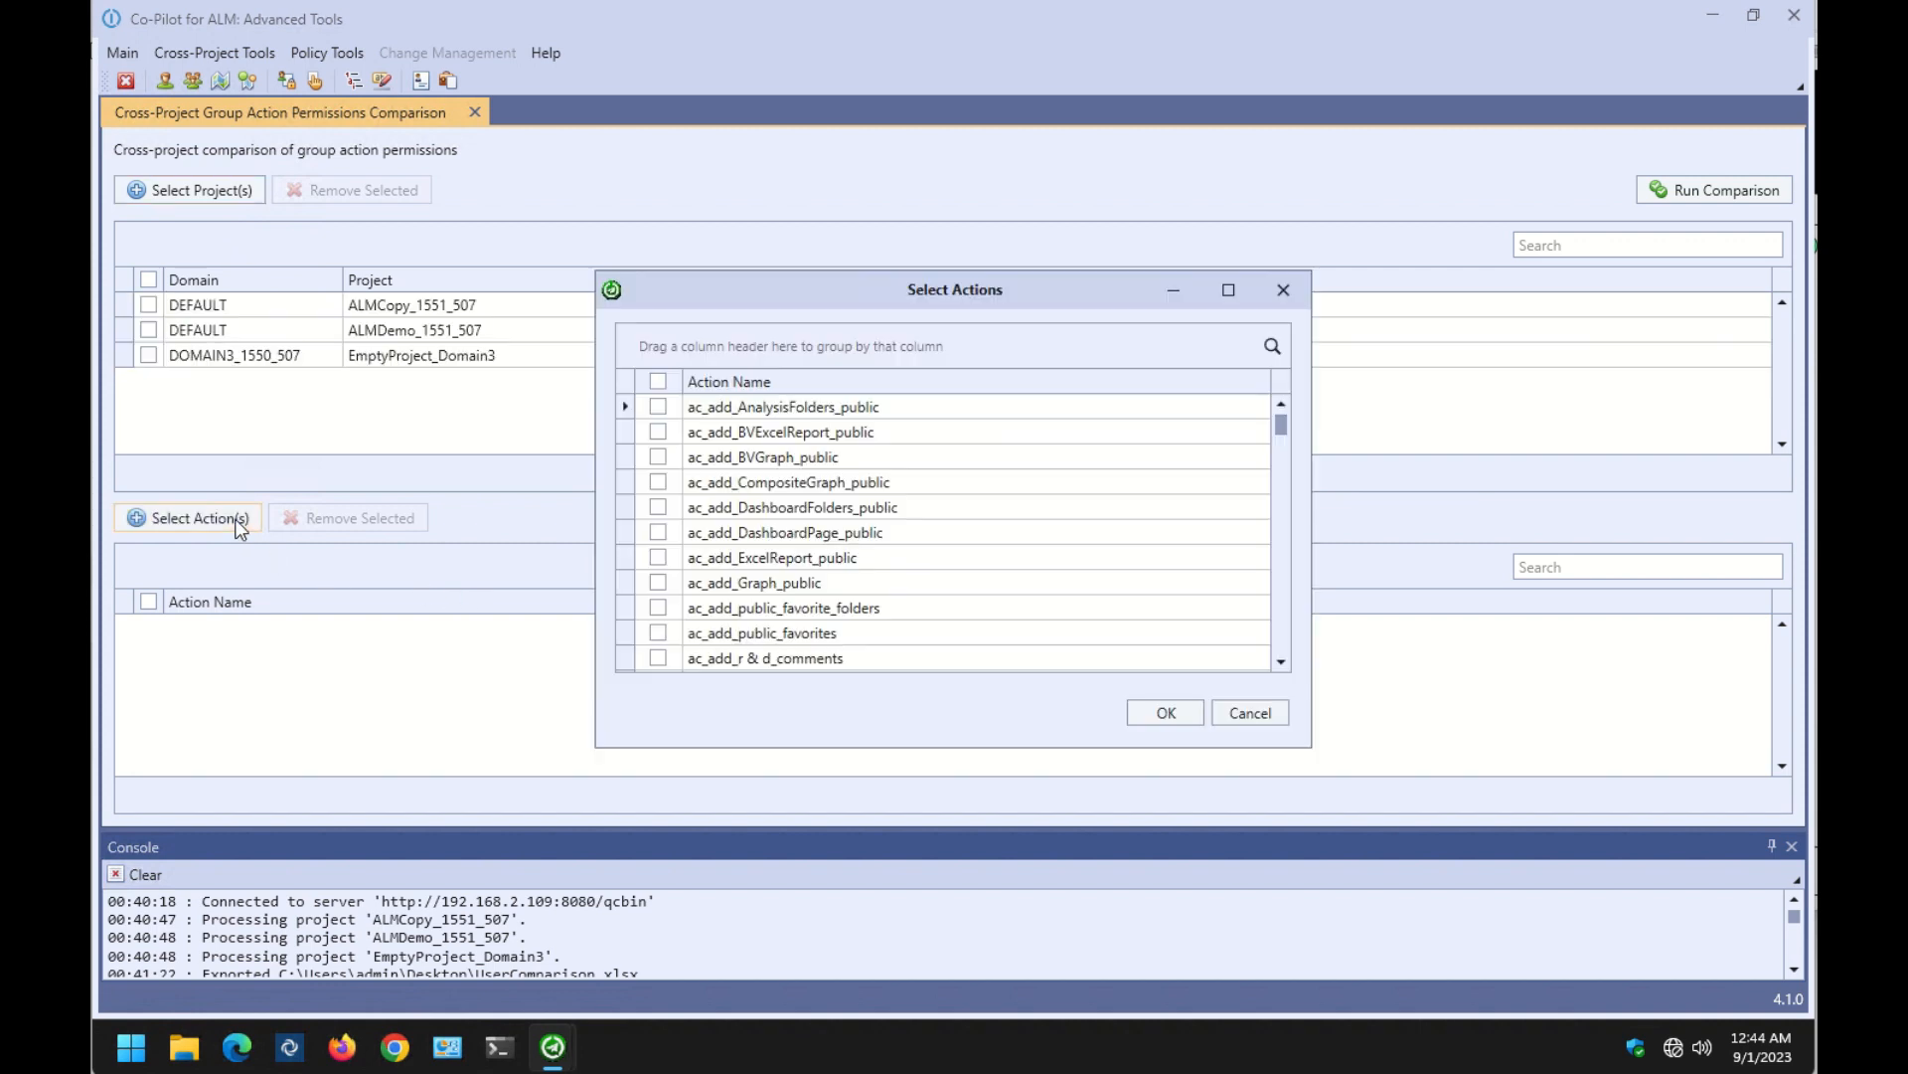
pyautogui.moveTo(1282, 426)
pyautogui.mouseDown()
pyautogui.moveTo(1284, 533)
pyautogui.moveTo(1284, 408)
pyautogui.mouseUp()
pyautogui.click(1273, 343)
pyautogui.write('Excel')
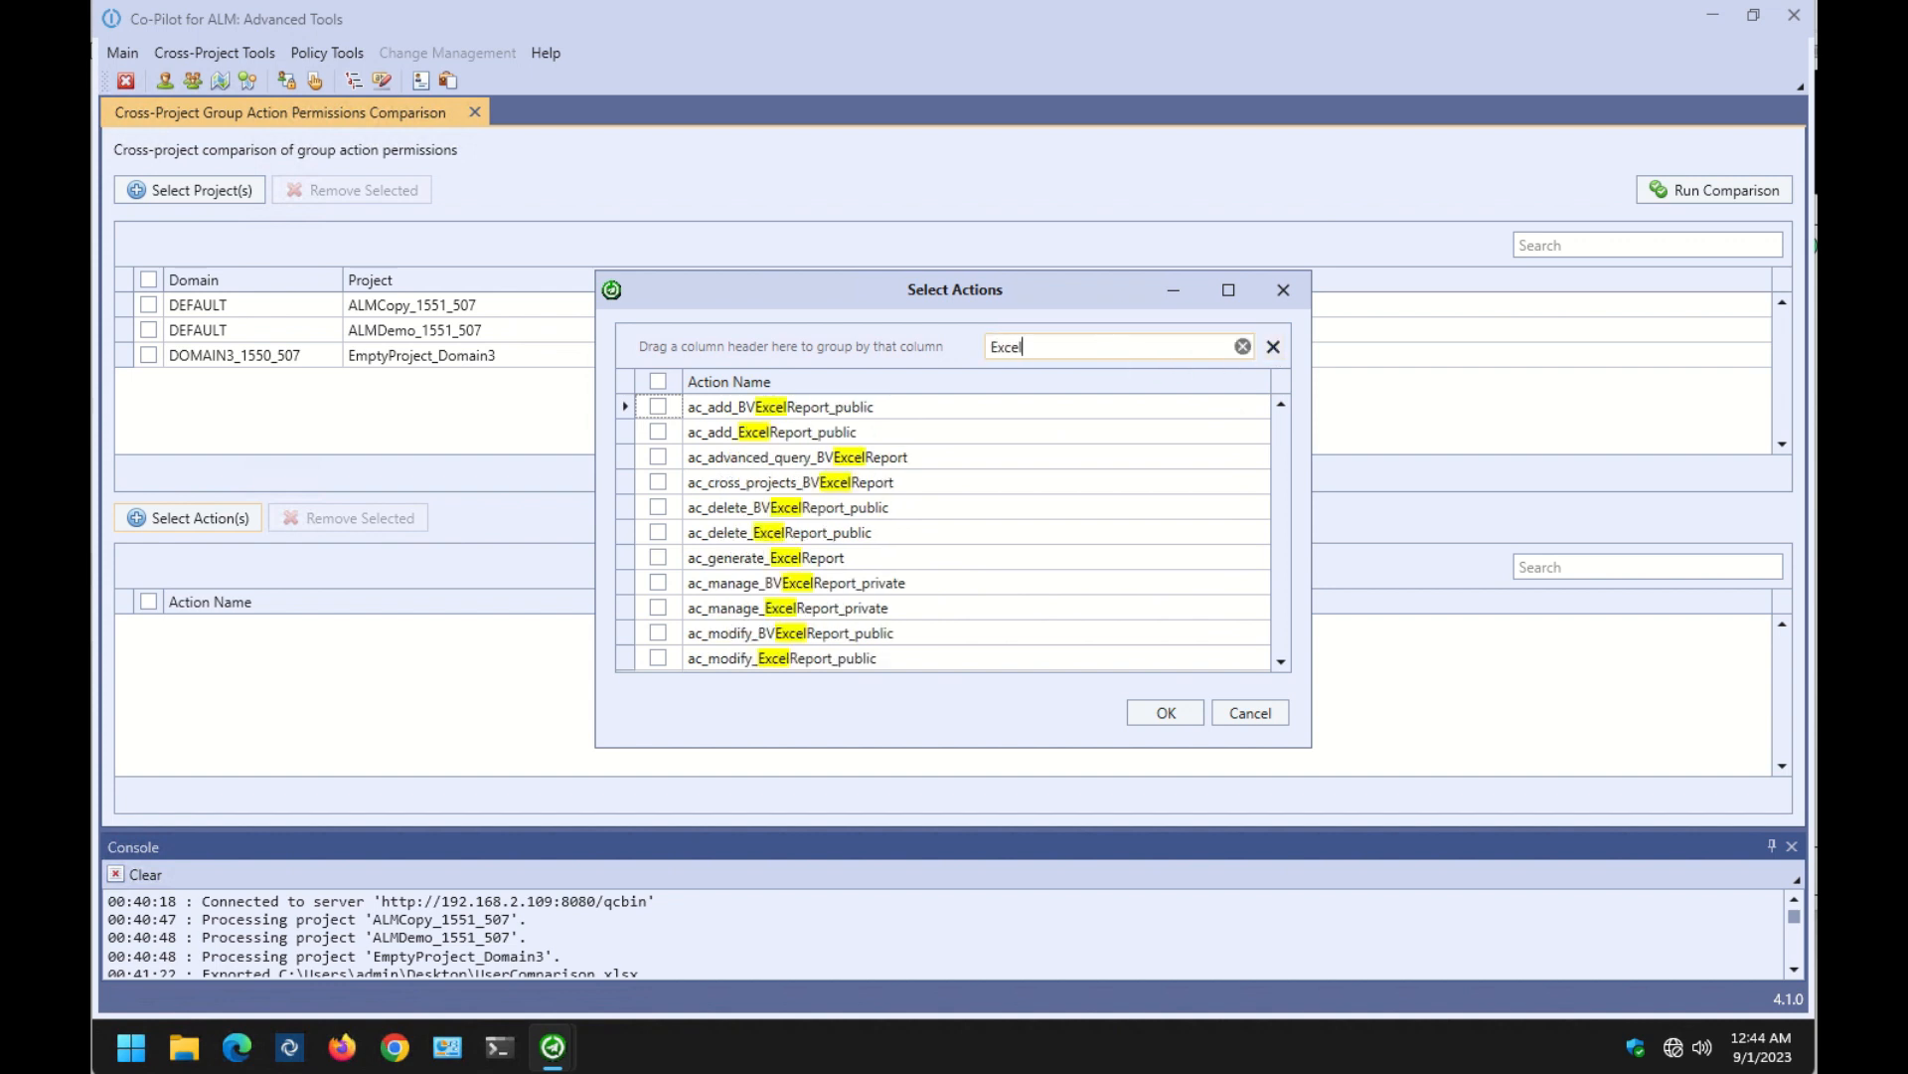
pyautogui.click(658, 508)
pyautogui.click(657, 534)
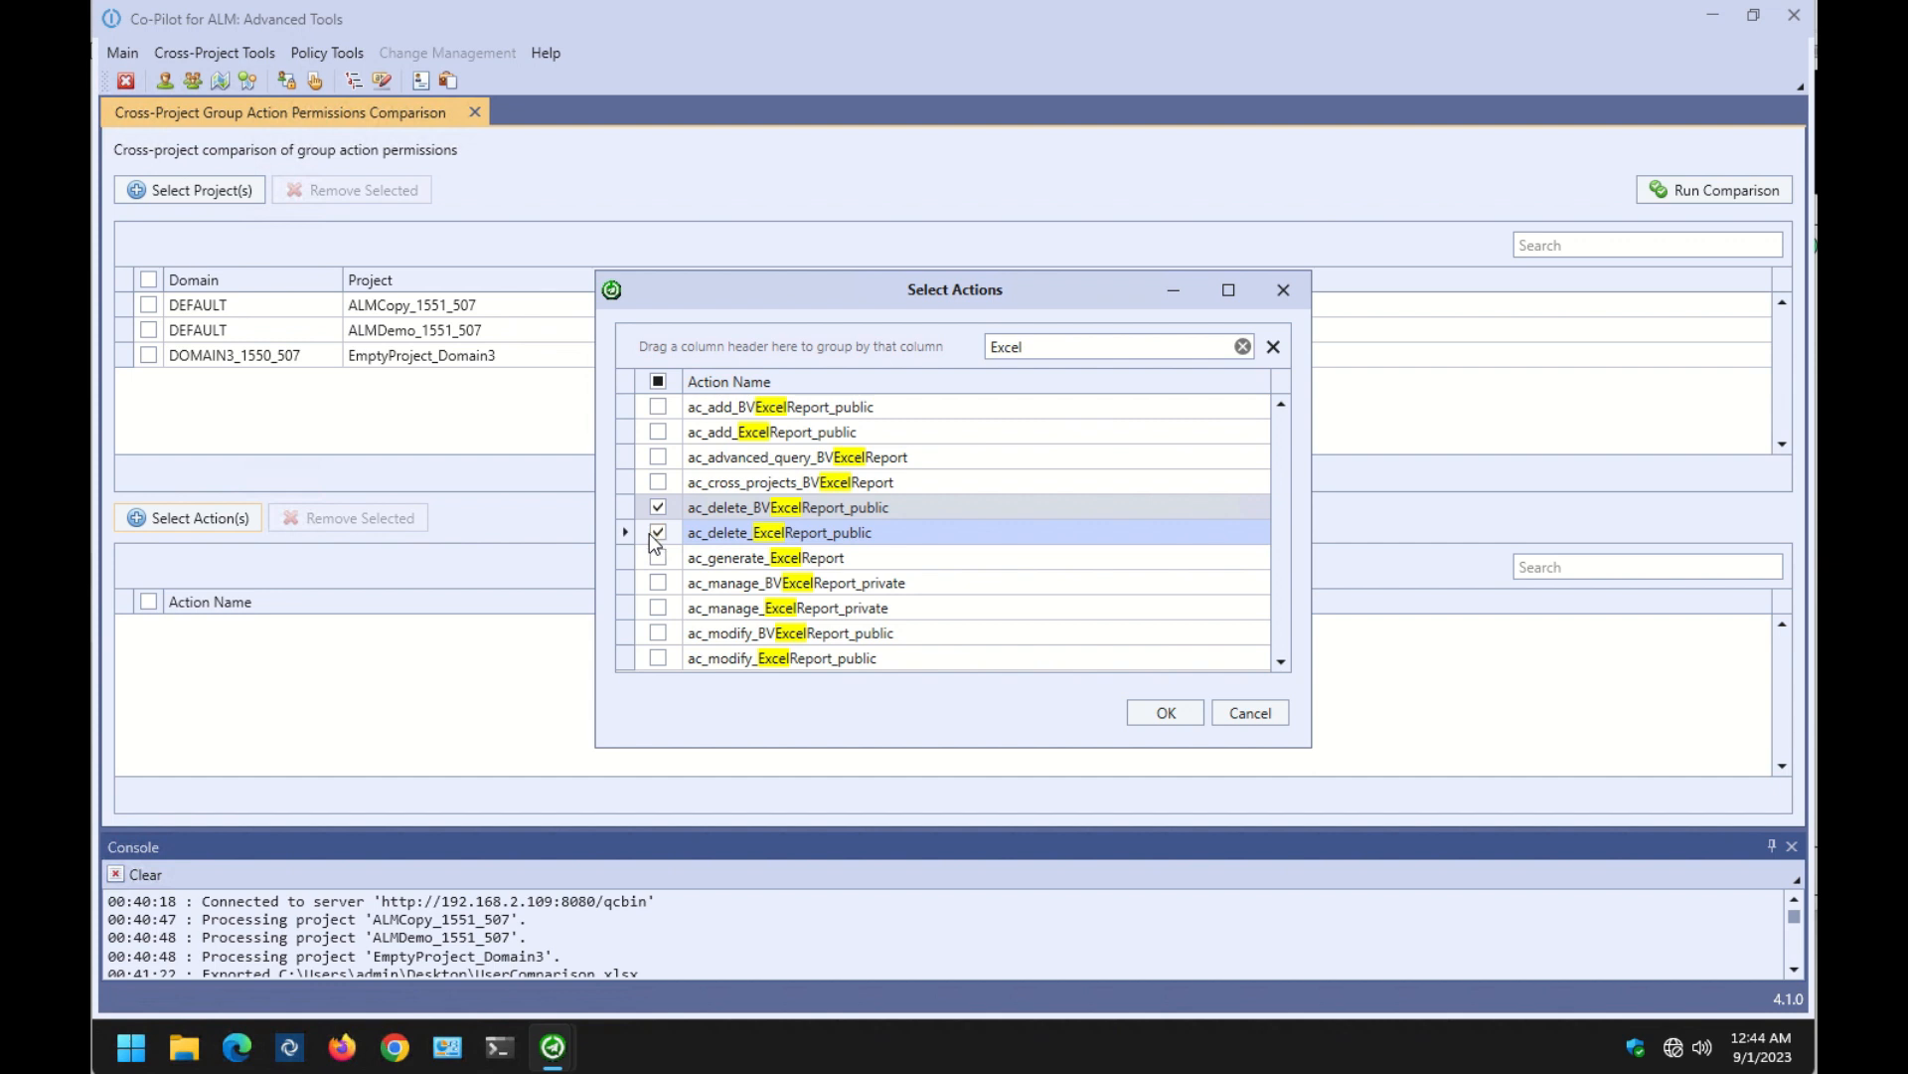
pyautogui.click(1165, 712)
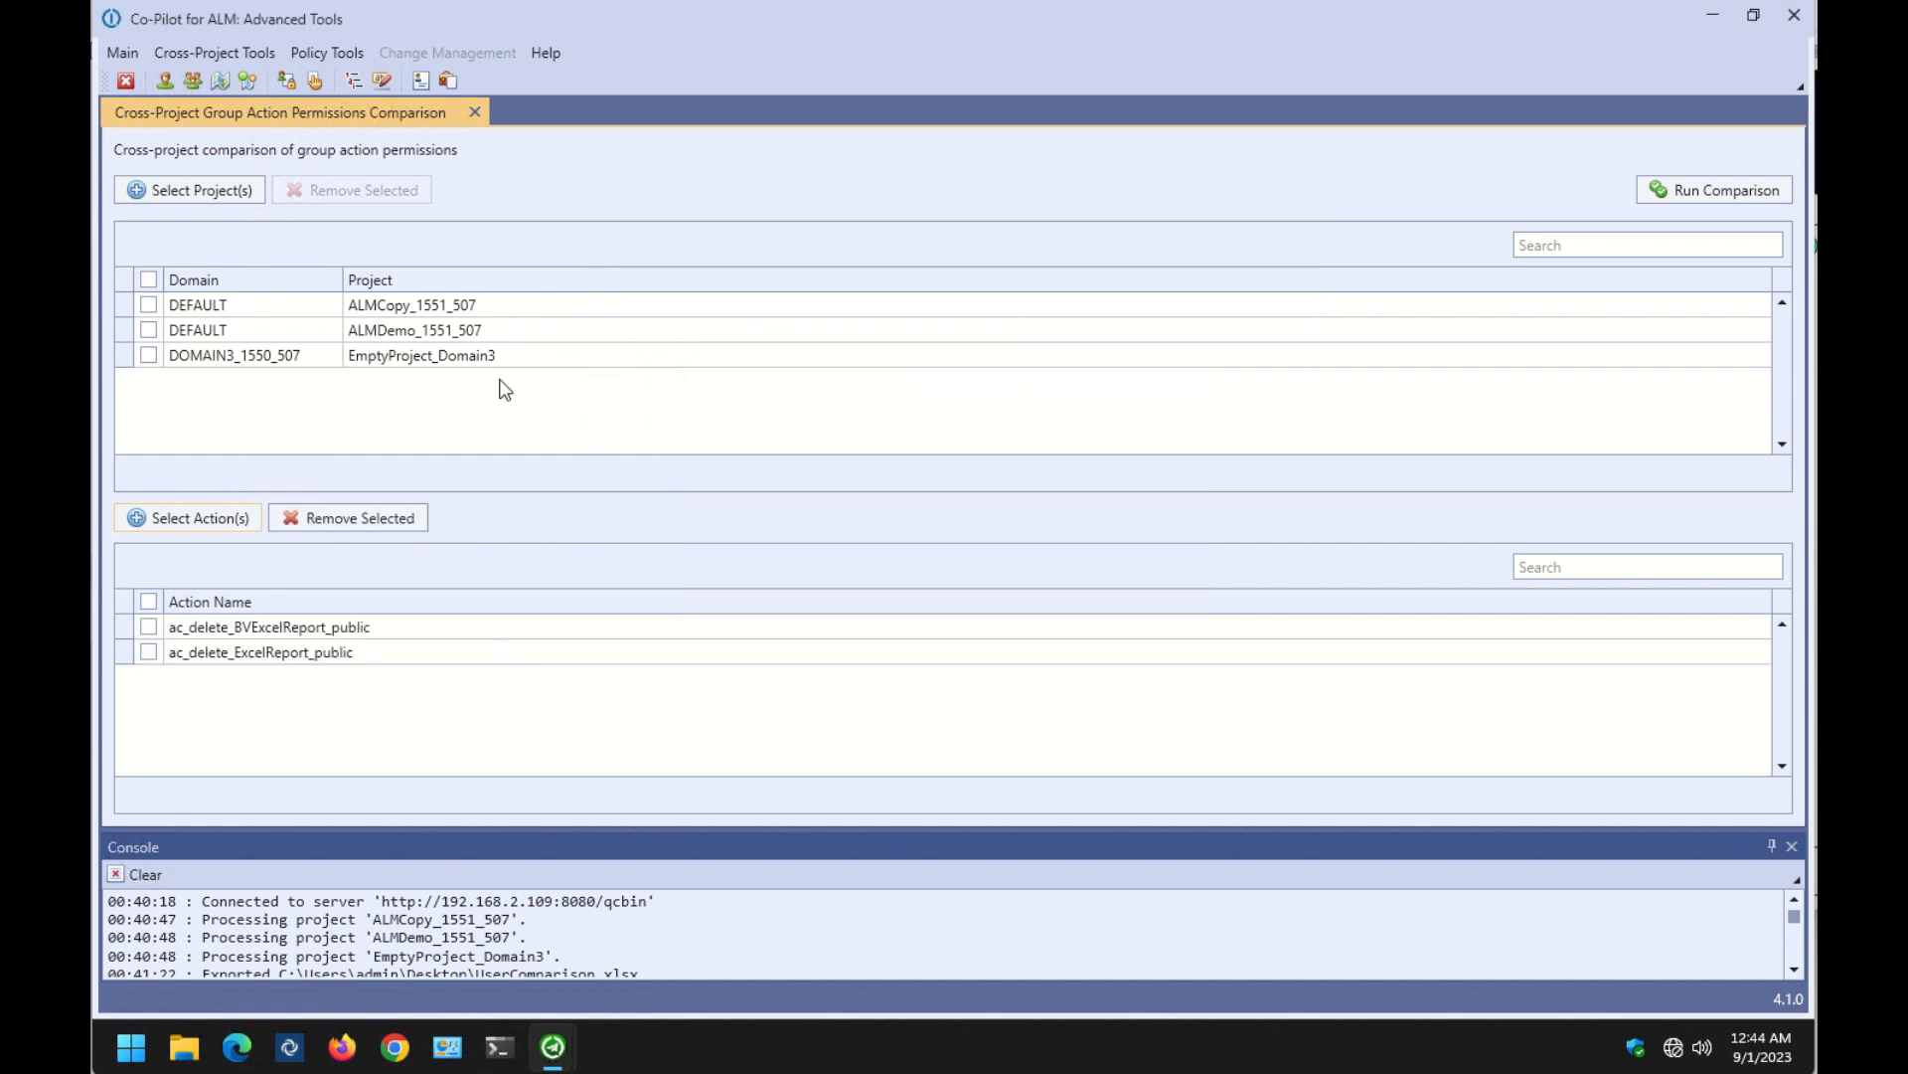
# Run the group action permissions comparison, show its results and widen the action Name column to fit the full action names.
pyautogui.click(1699, 195)
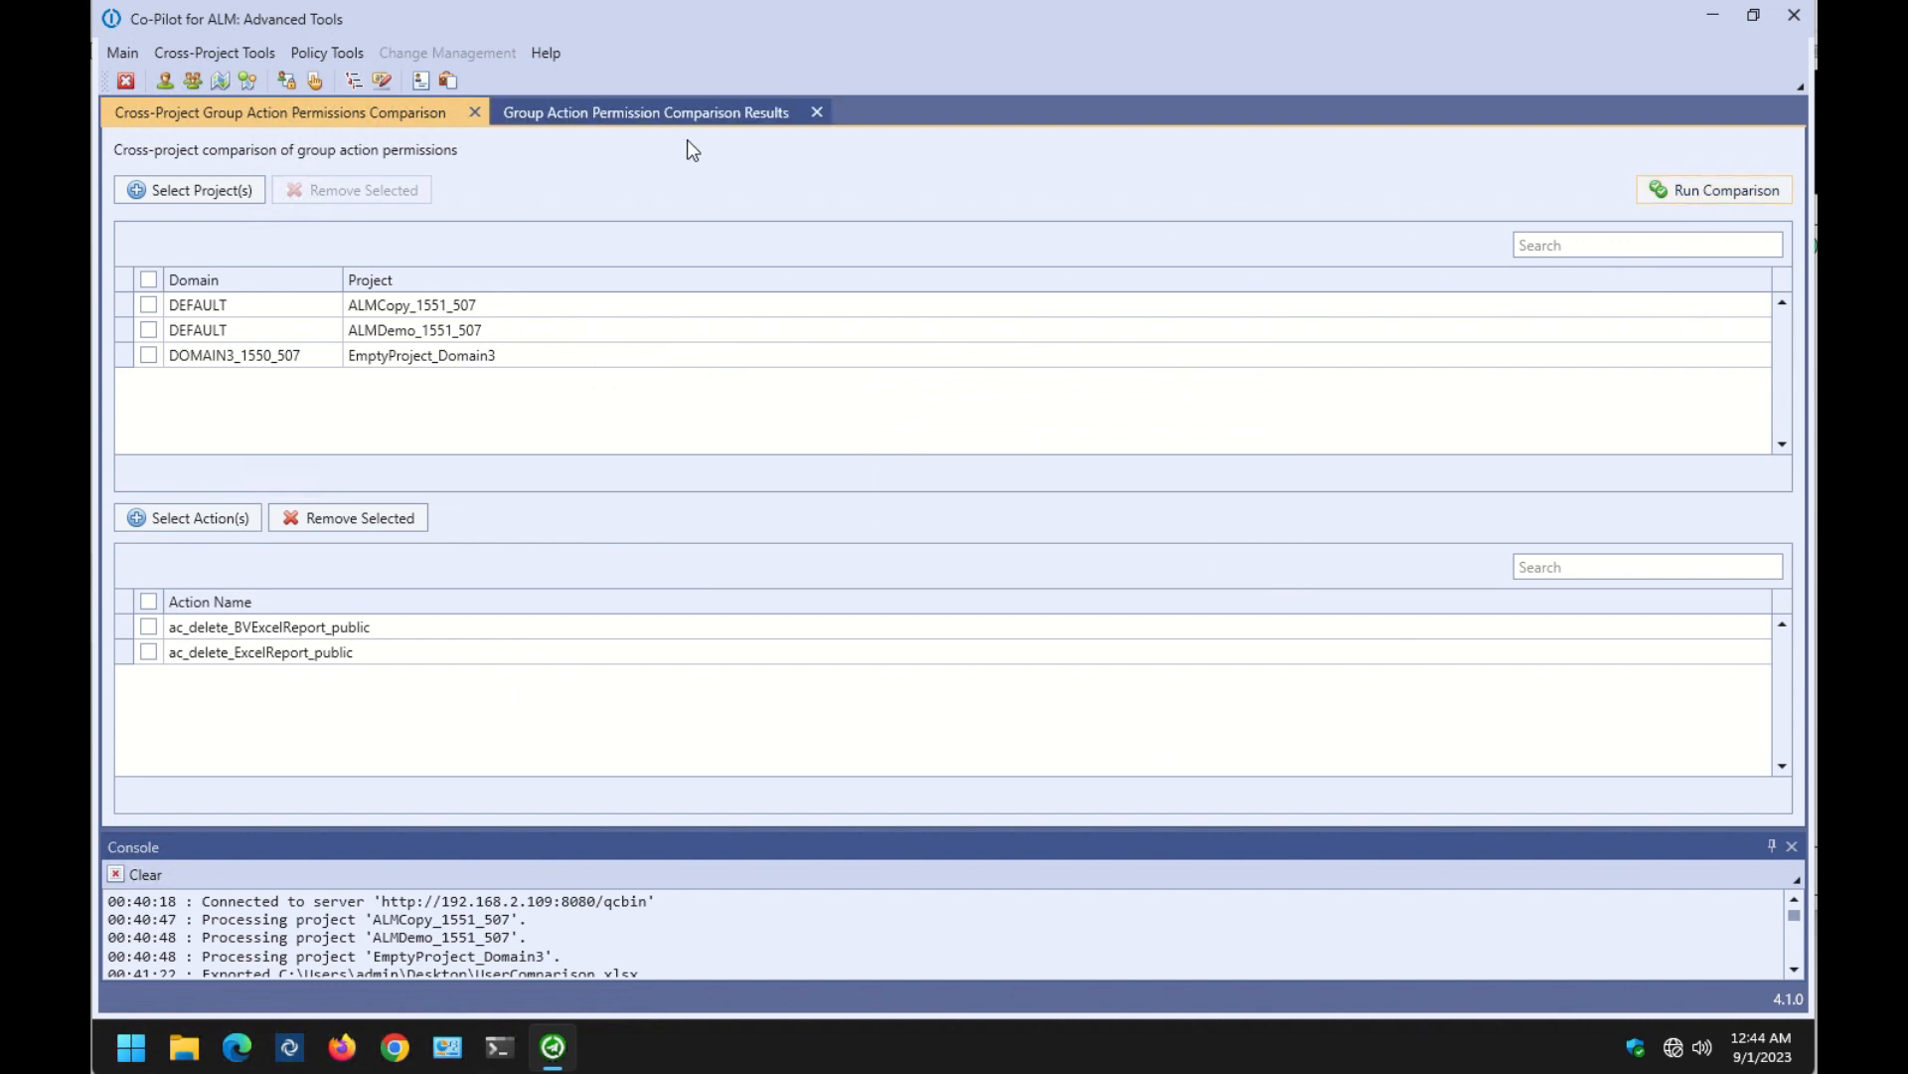
pyautogui.click(673, 118)
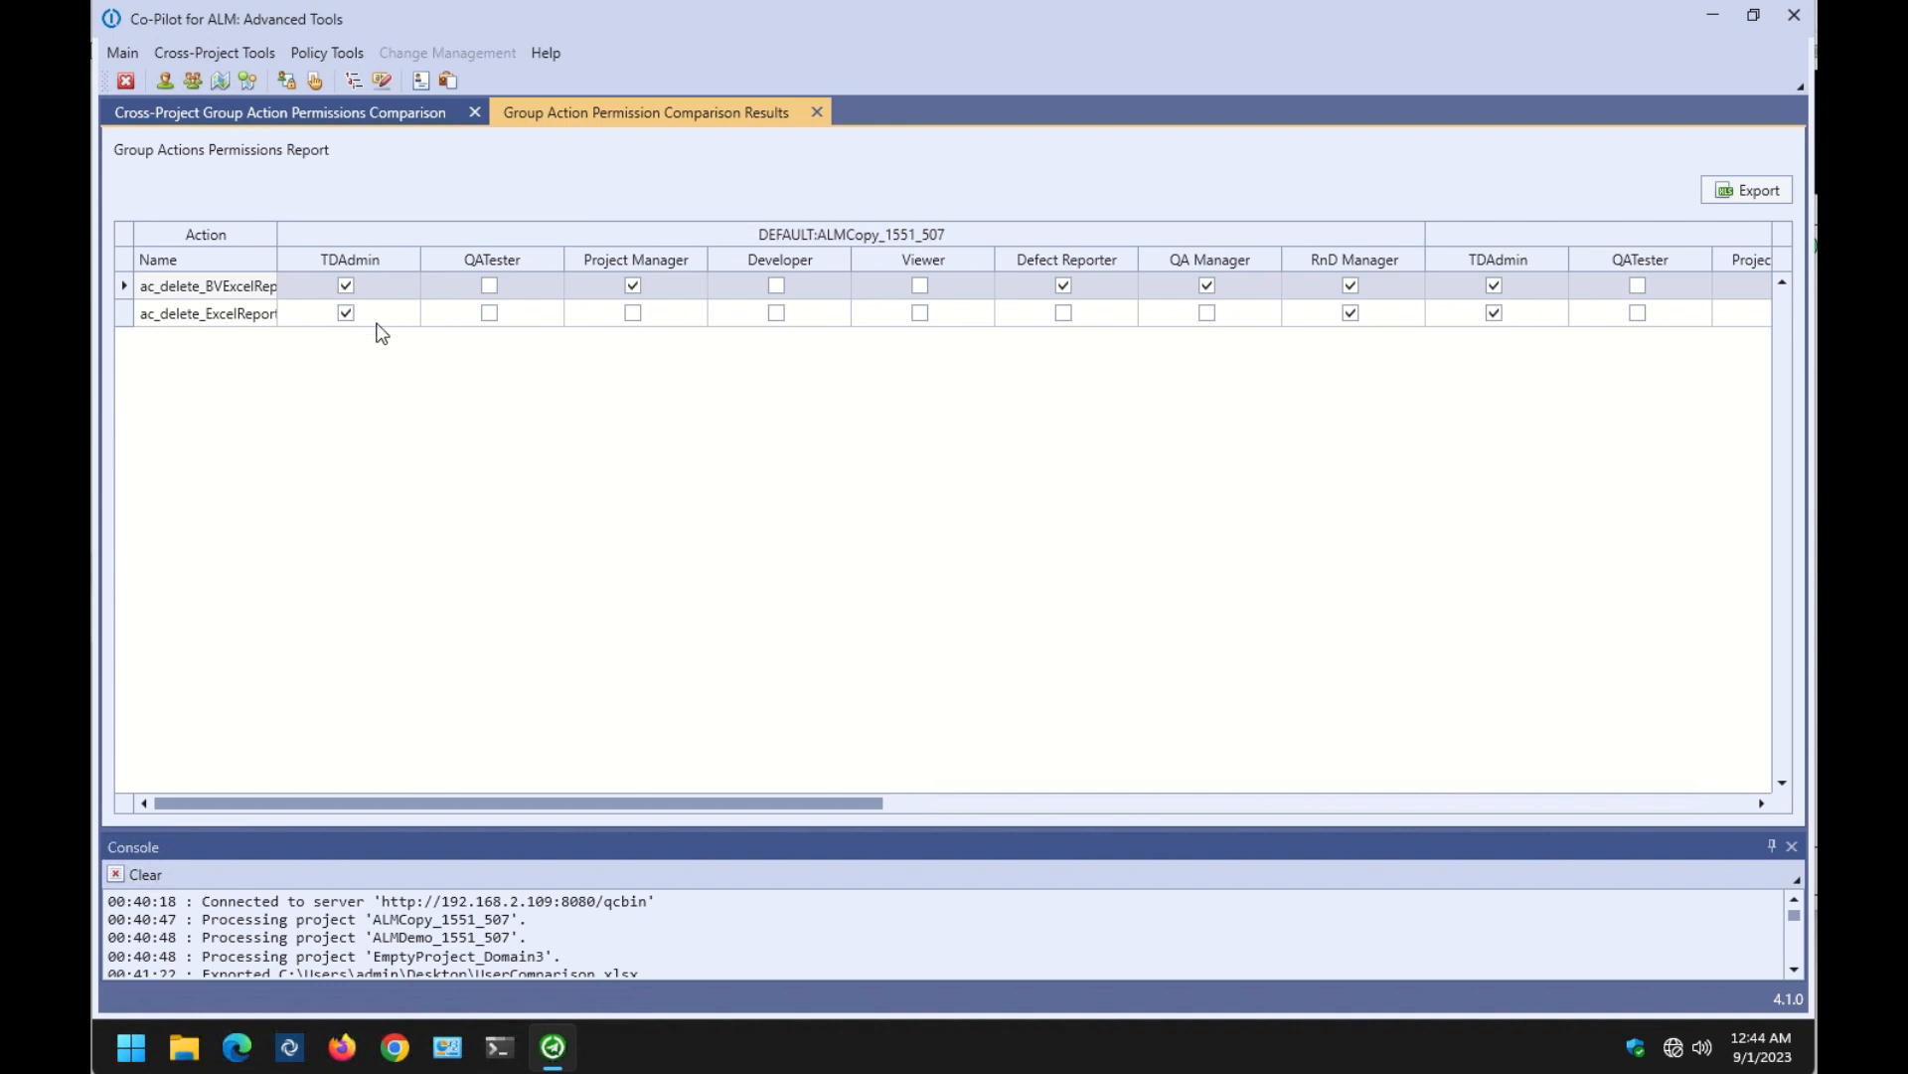
pyautogui.moveTo(278, 237); pyautogui.dragTo(372, 237)
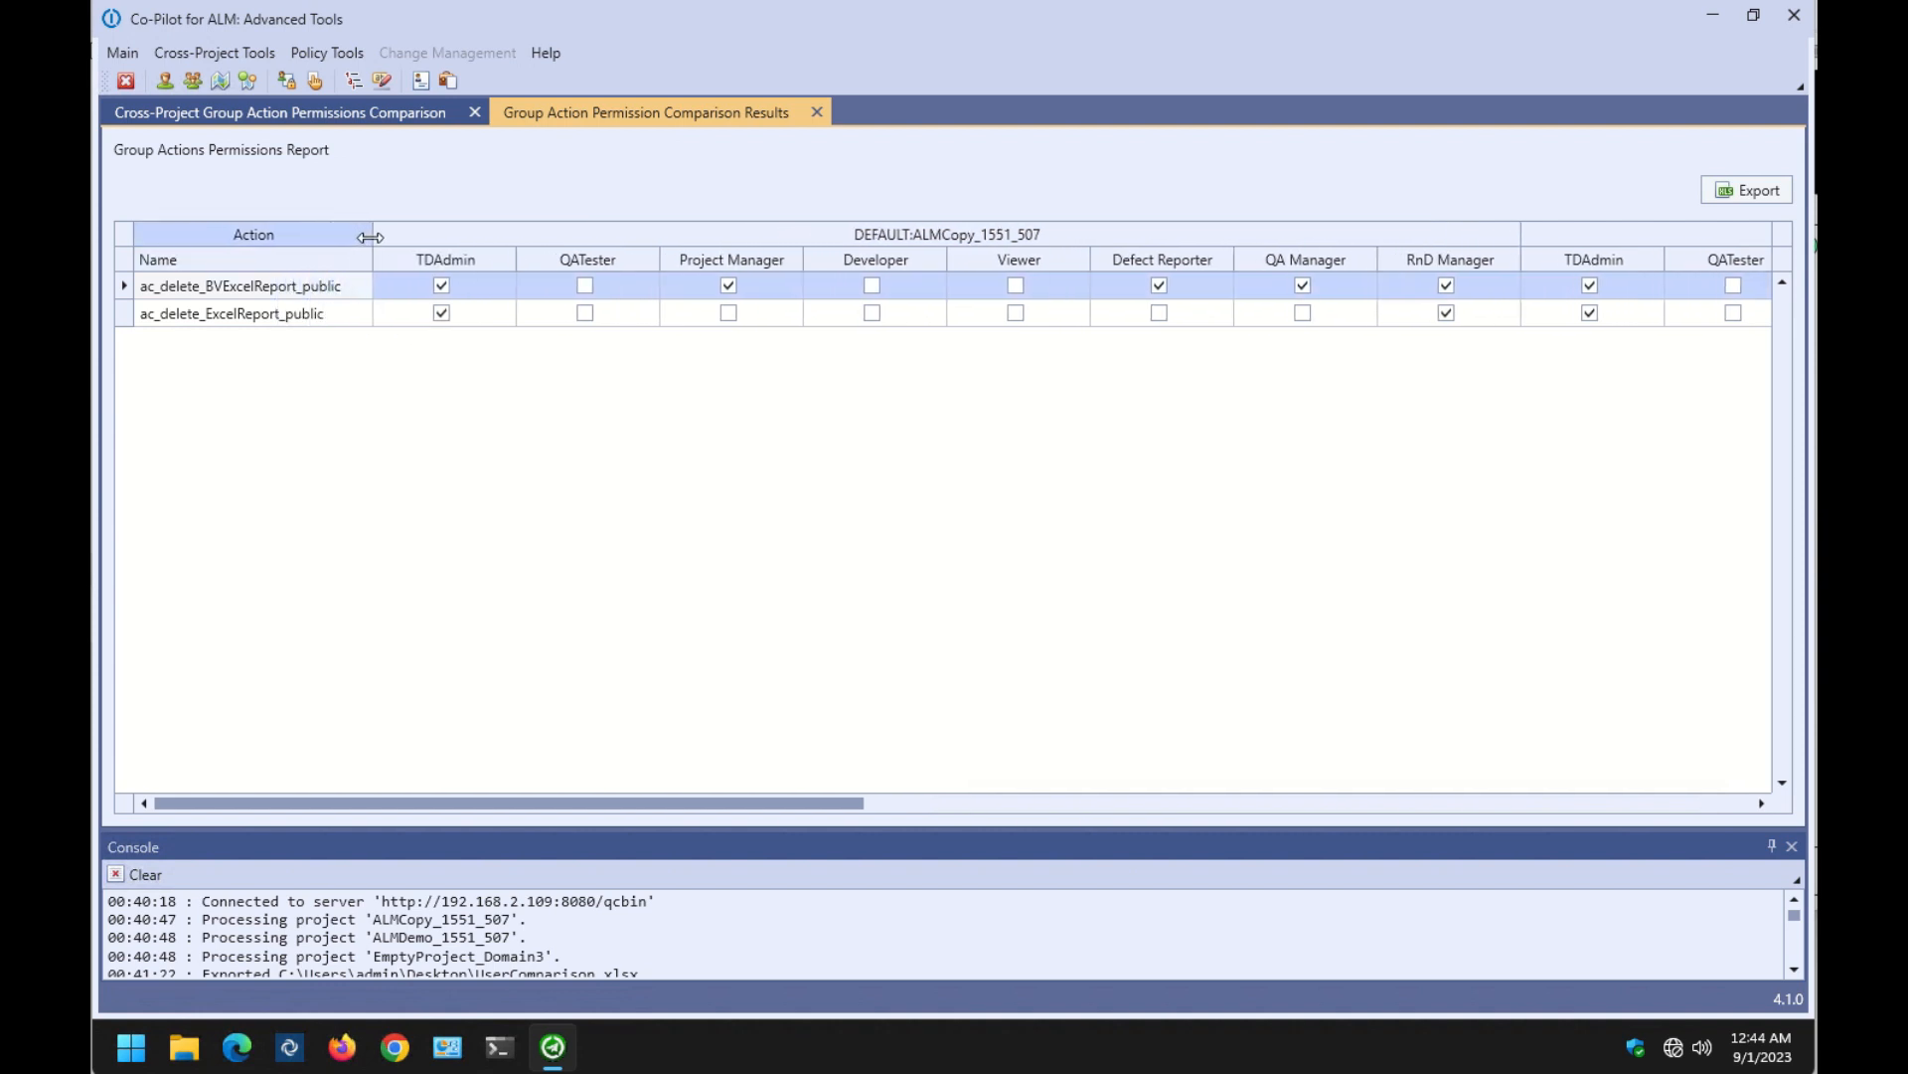
# Review the group action permissions across to the EmptyProject_Domain3 columns, and close the results and the comparison.
pyautogui.moveTo(704, 803); pyautogui.dragTo(1641, 807)
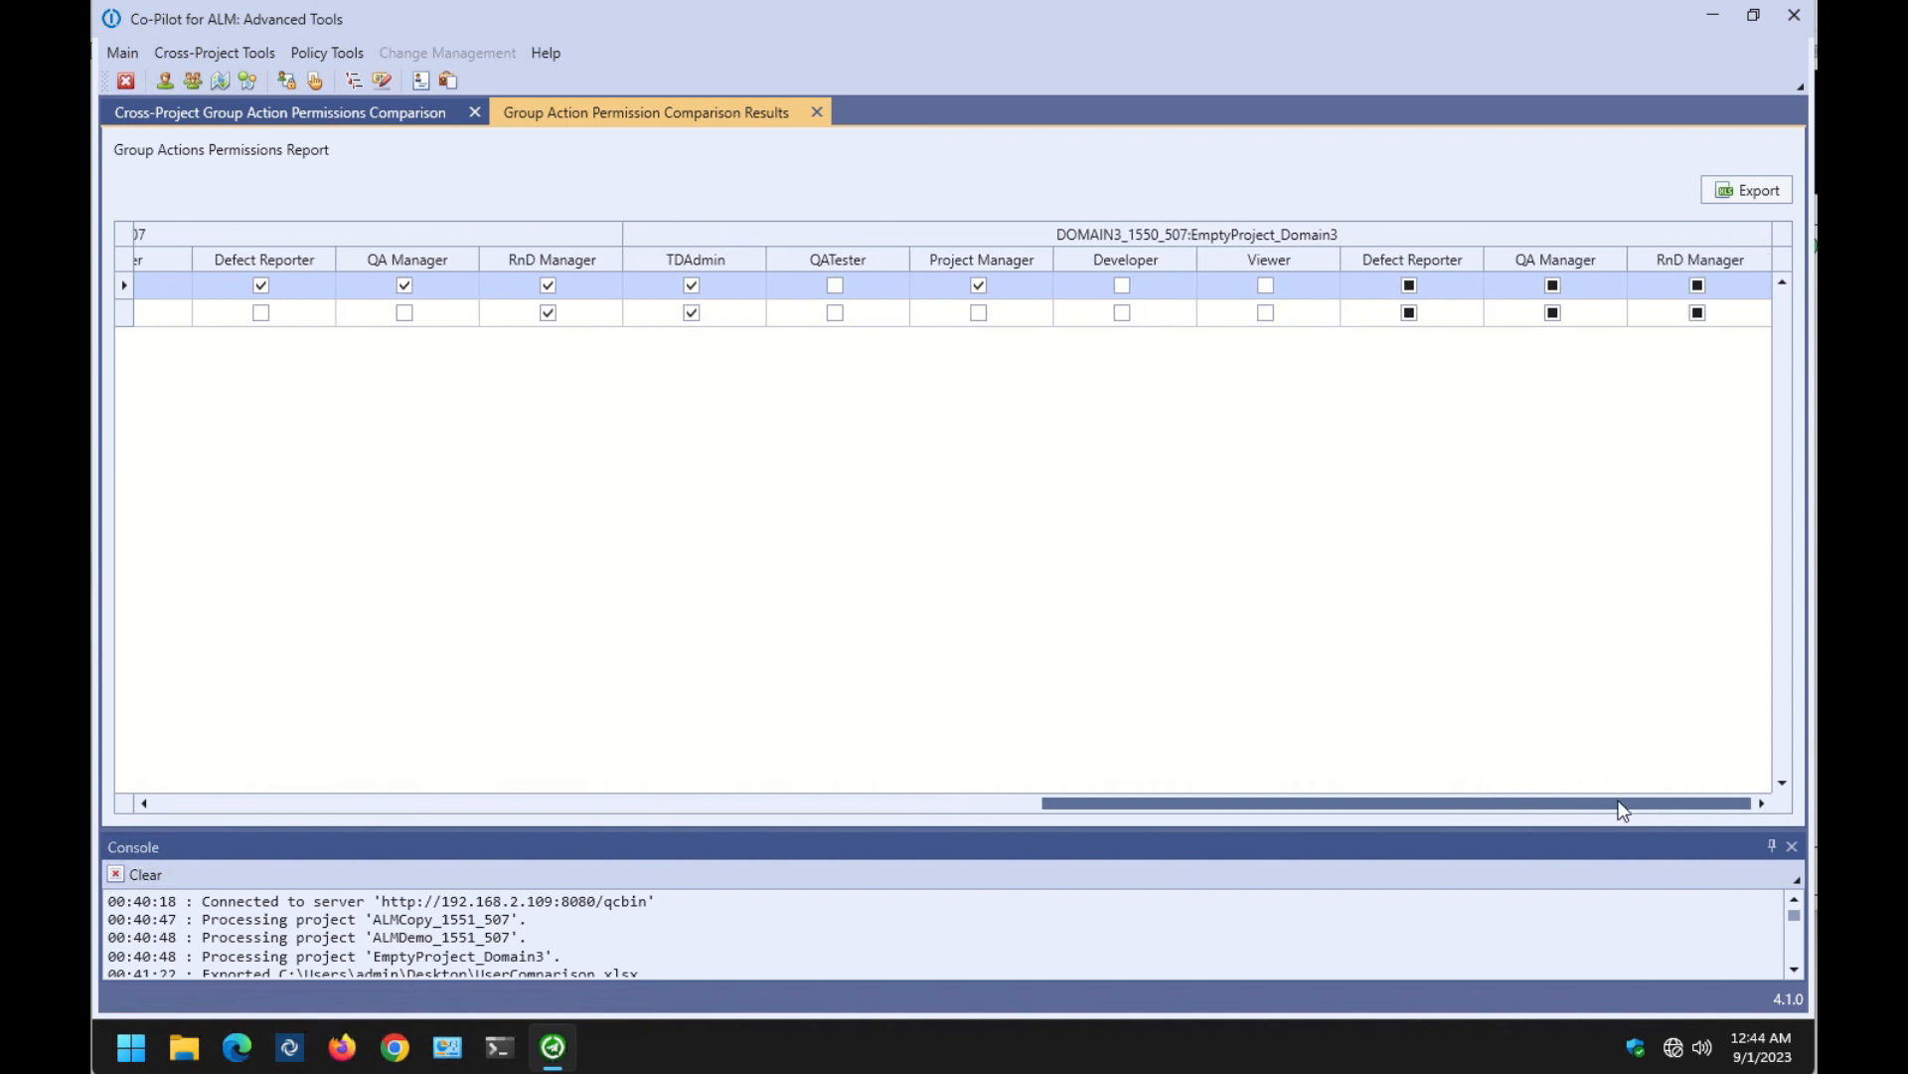
pyautogui.click(817, 113)
pyautogui.click(475, 113)
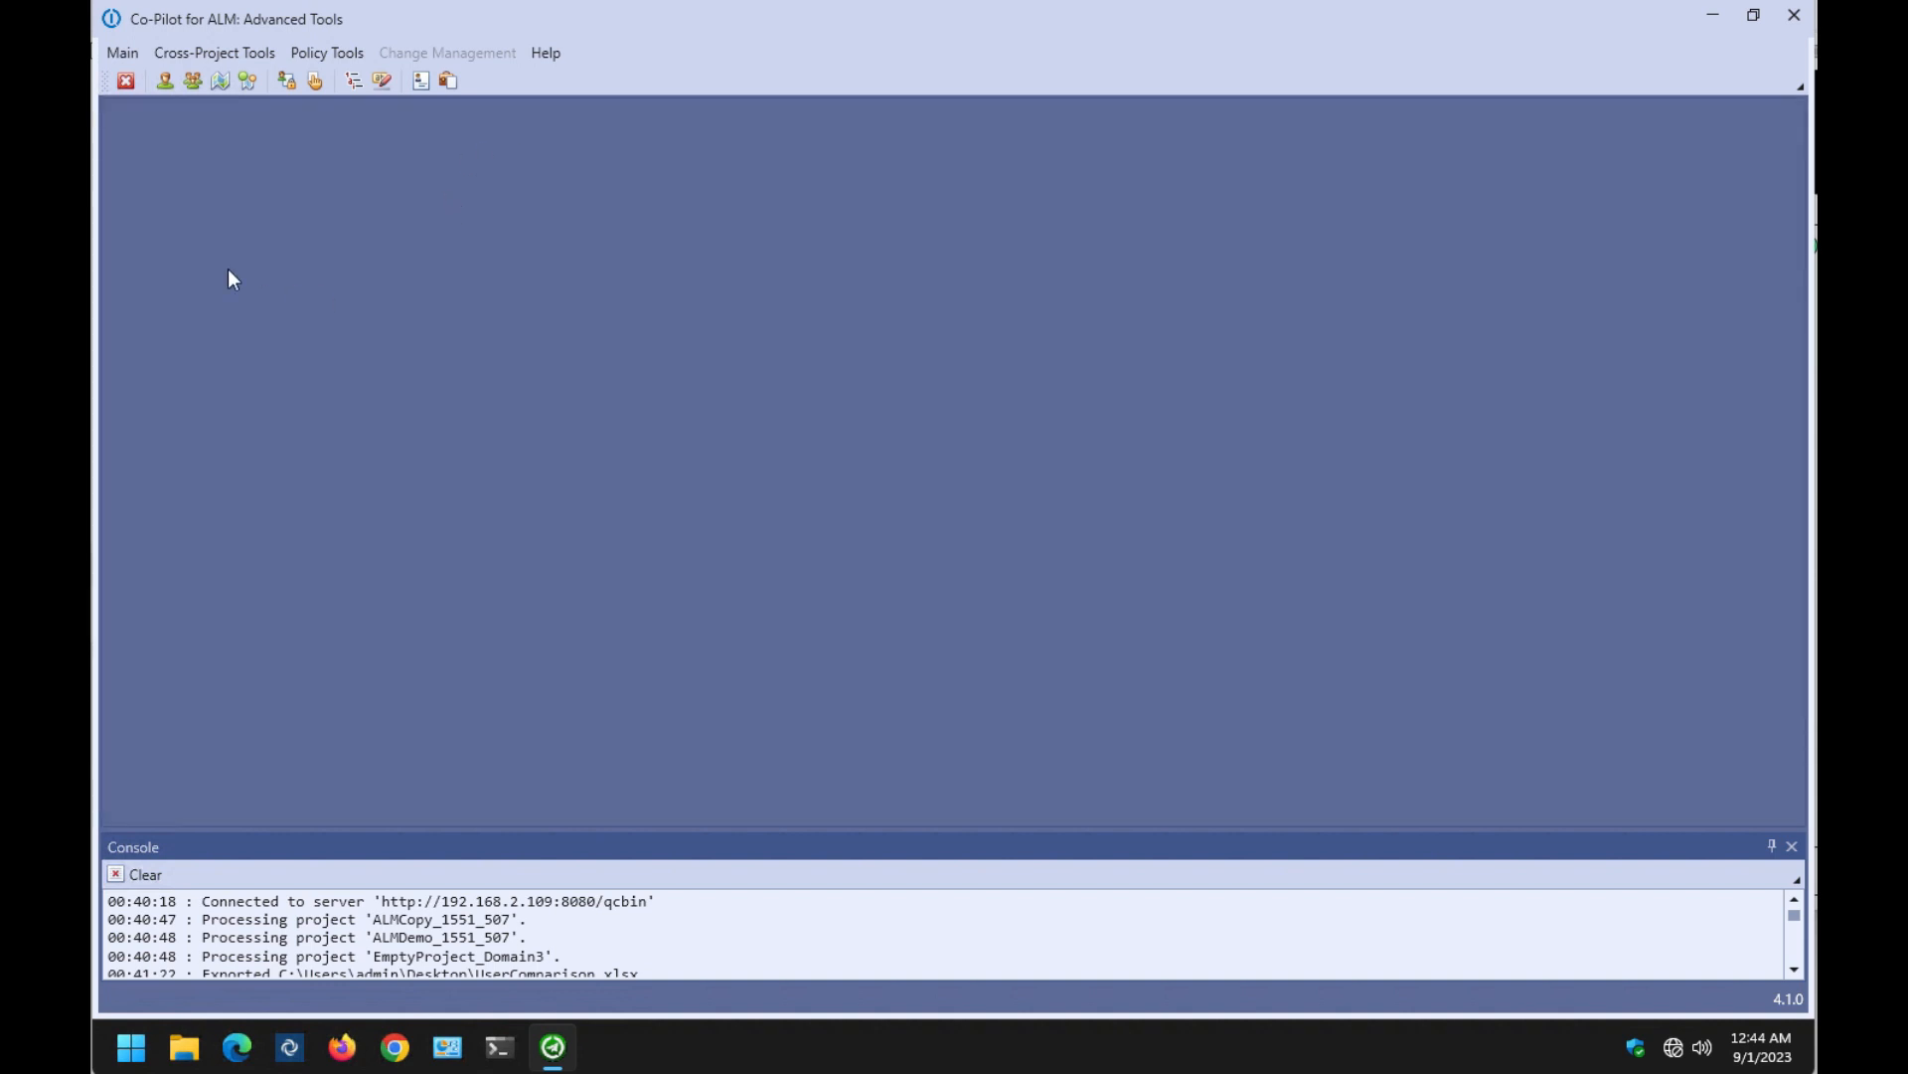
# Set up a cross-project list comparison that includes all projects of the DEFAULT and DOMAIN3_1550_507 domains.
pyautogui.click(210, 49)
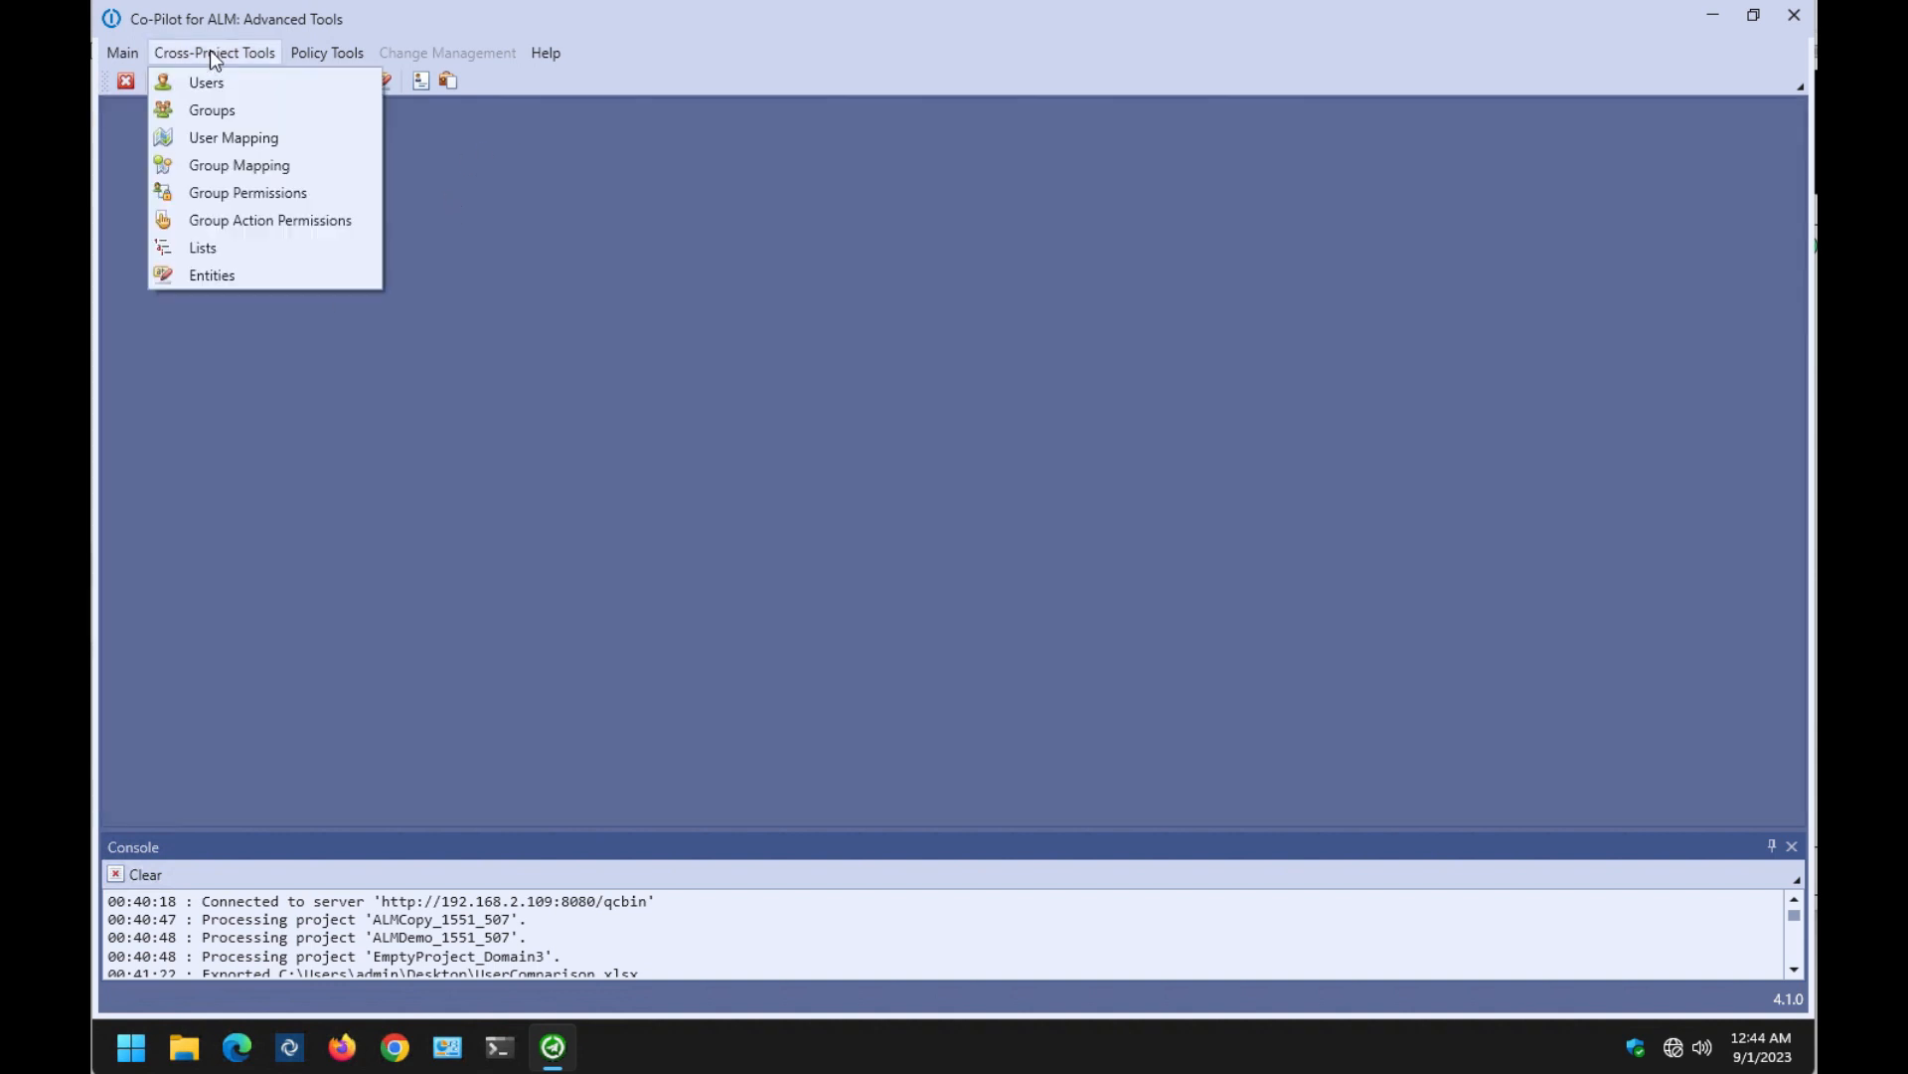
pyautogui.click(211, 250)
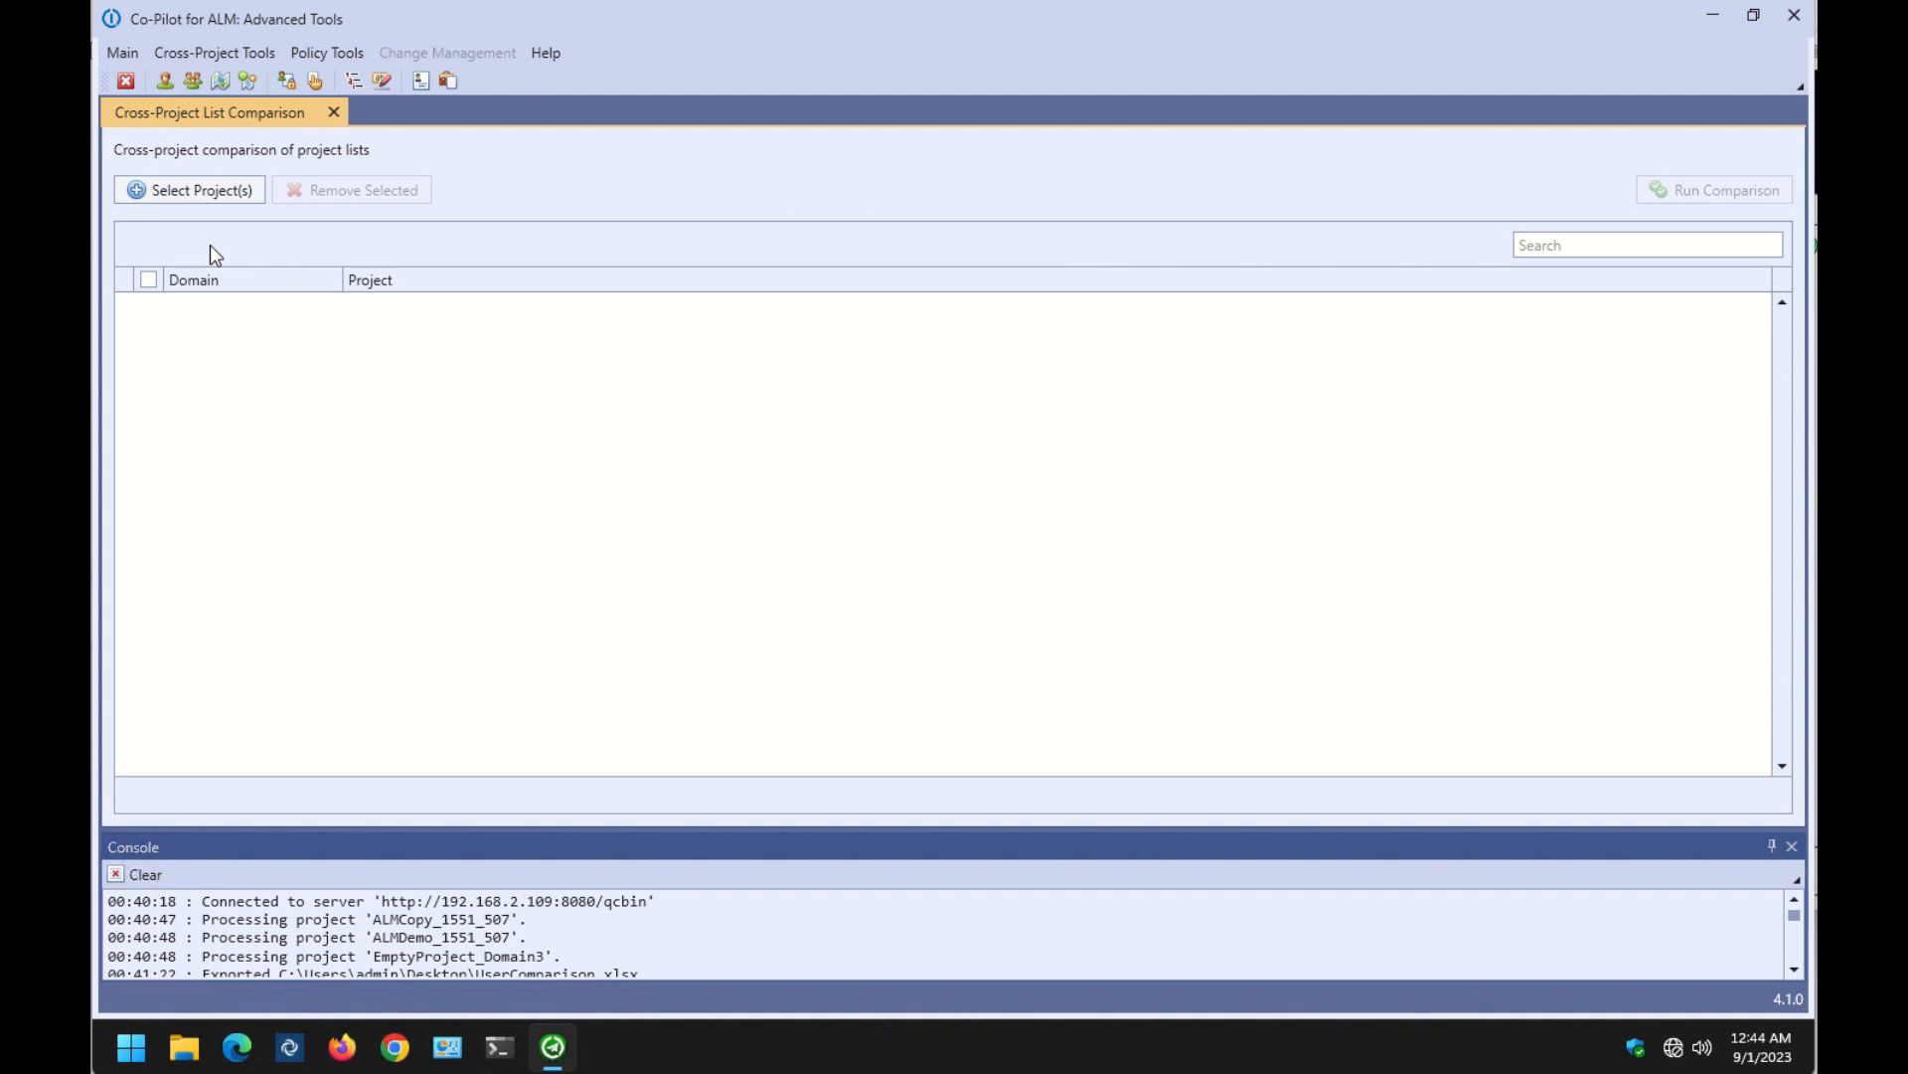
pyautogui.click(193, 186)
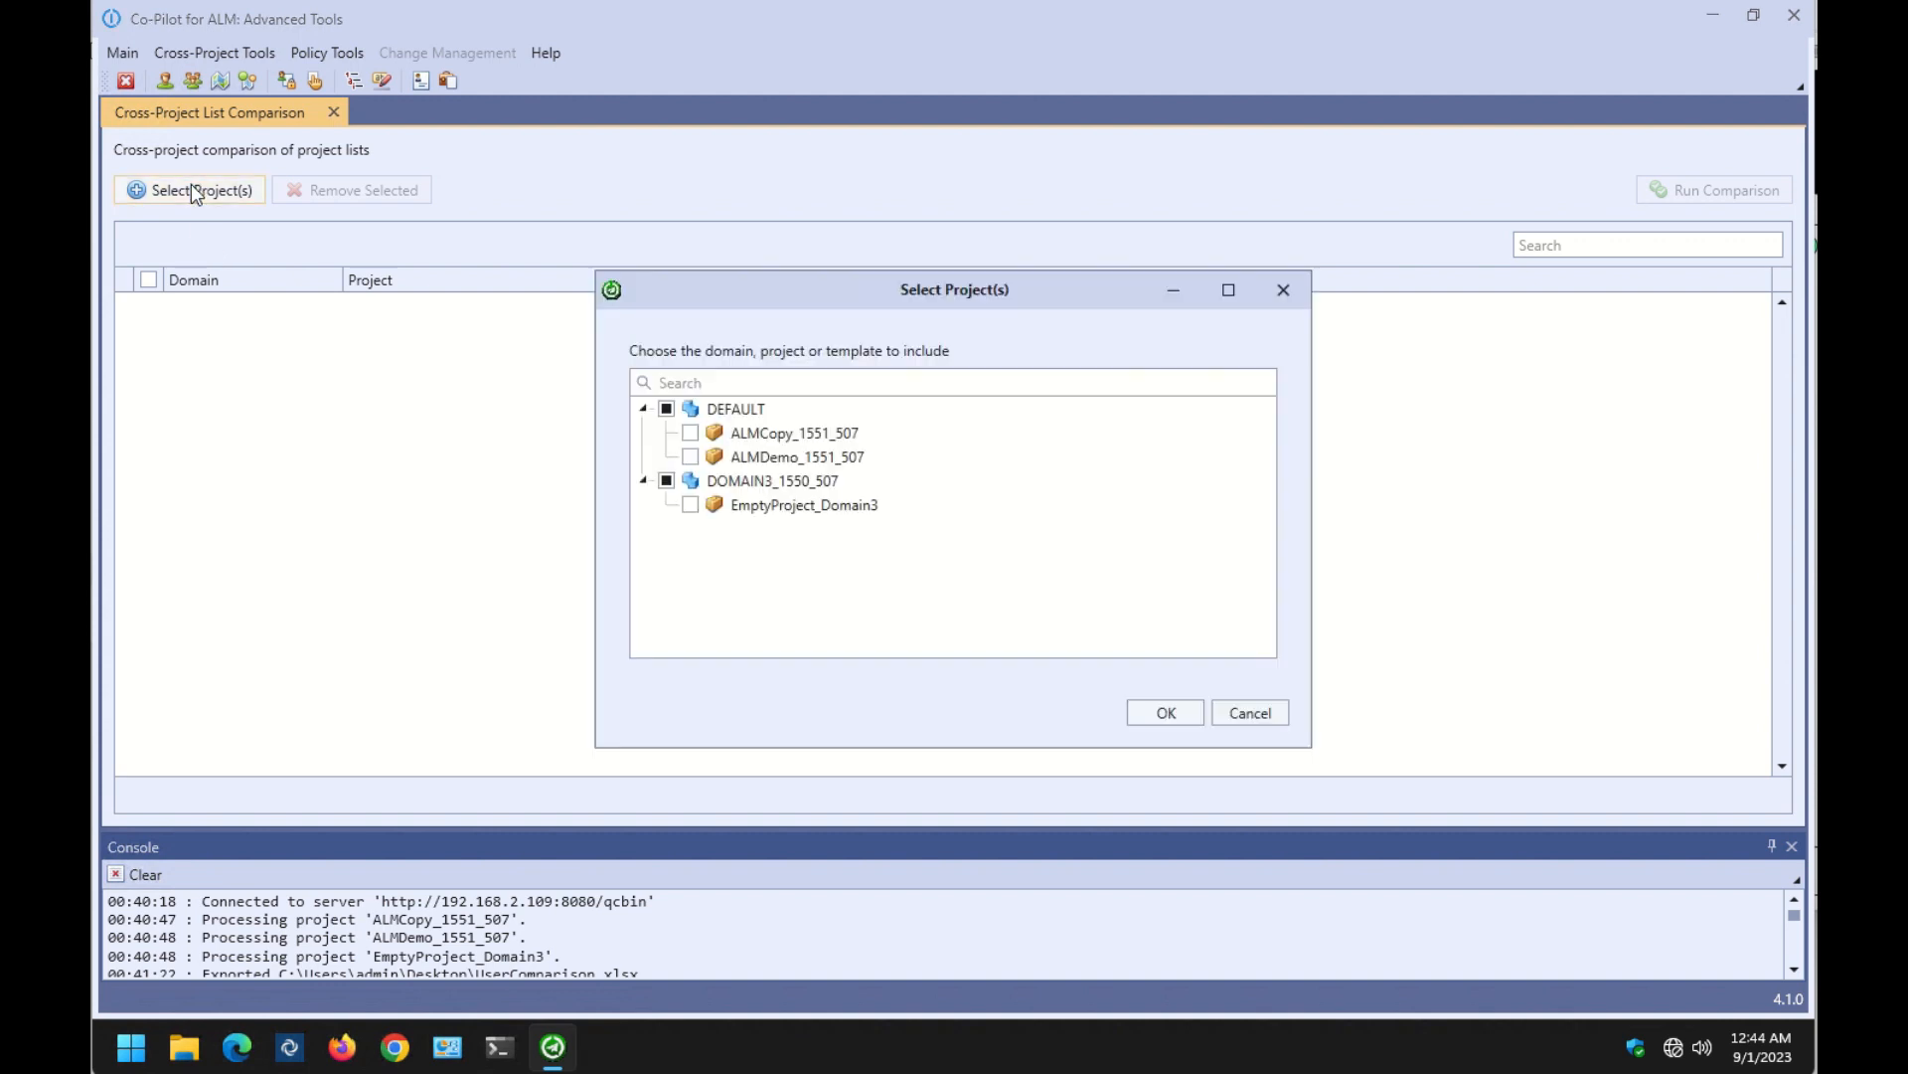
pyautogui.click(667, 409)
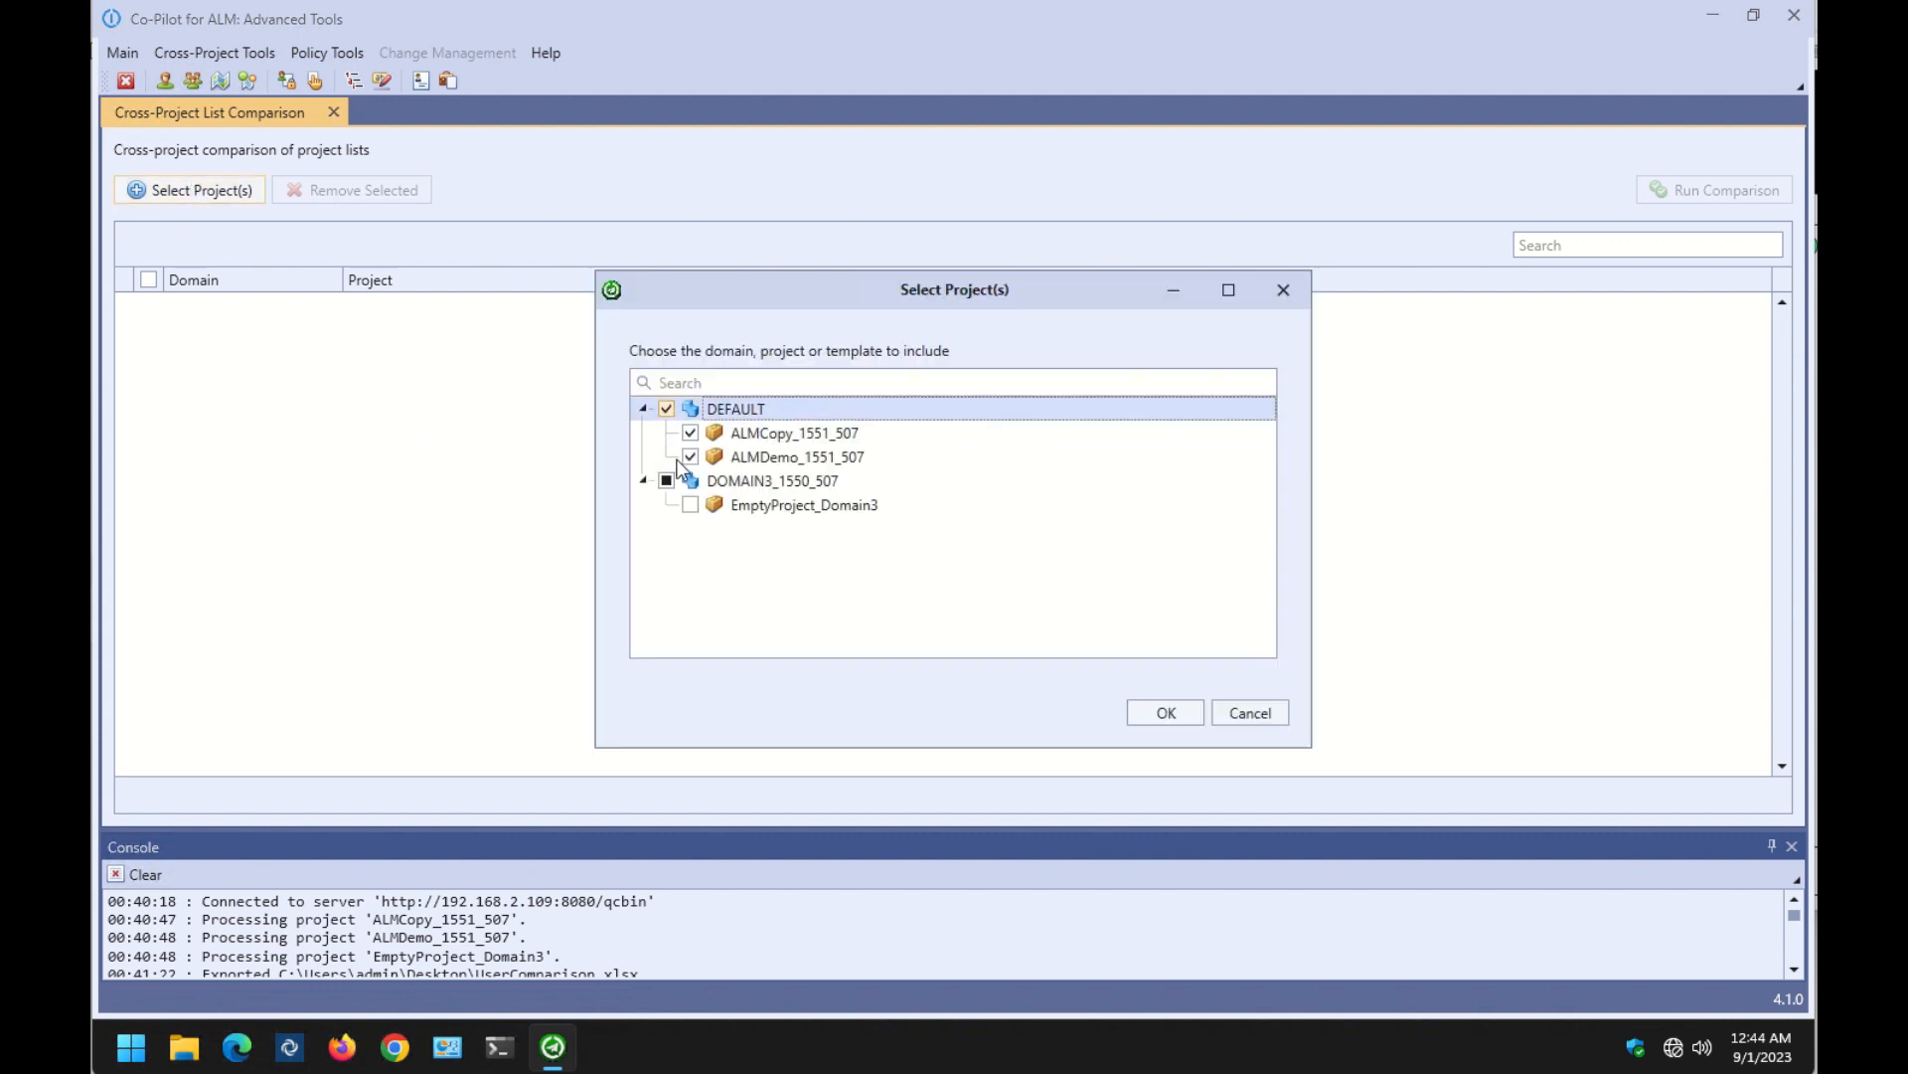
pyautogui.click(666, 480)
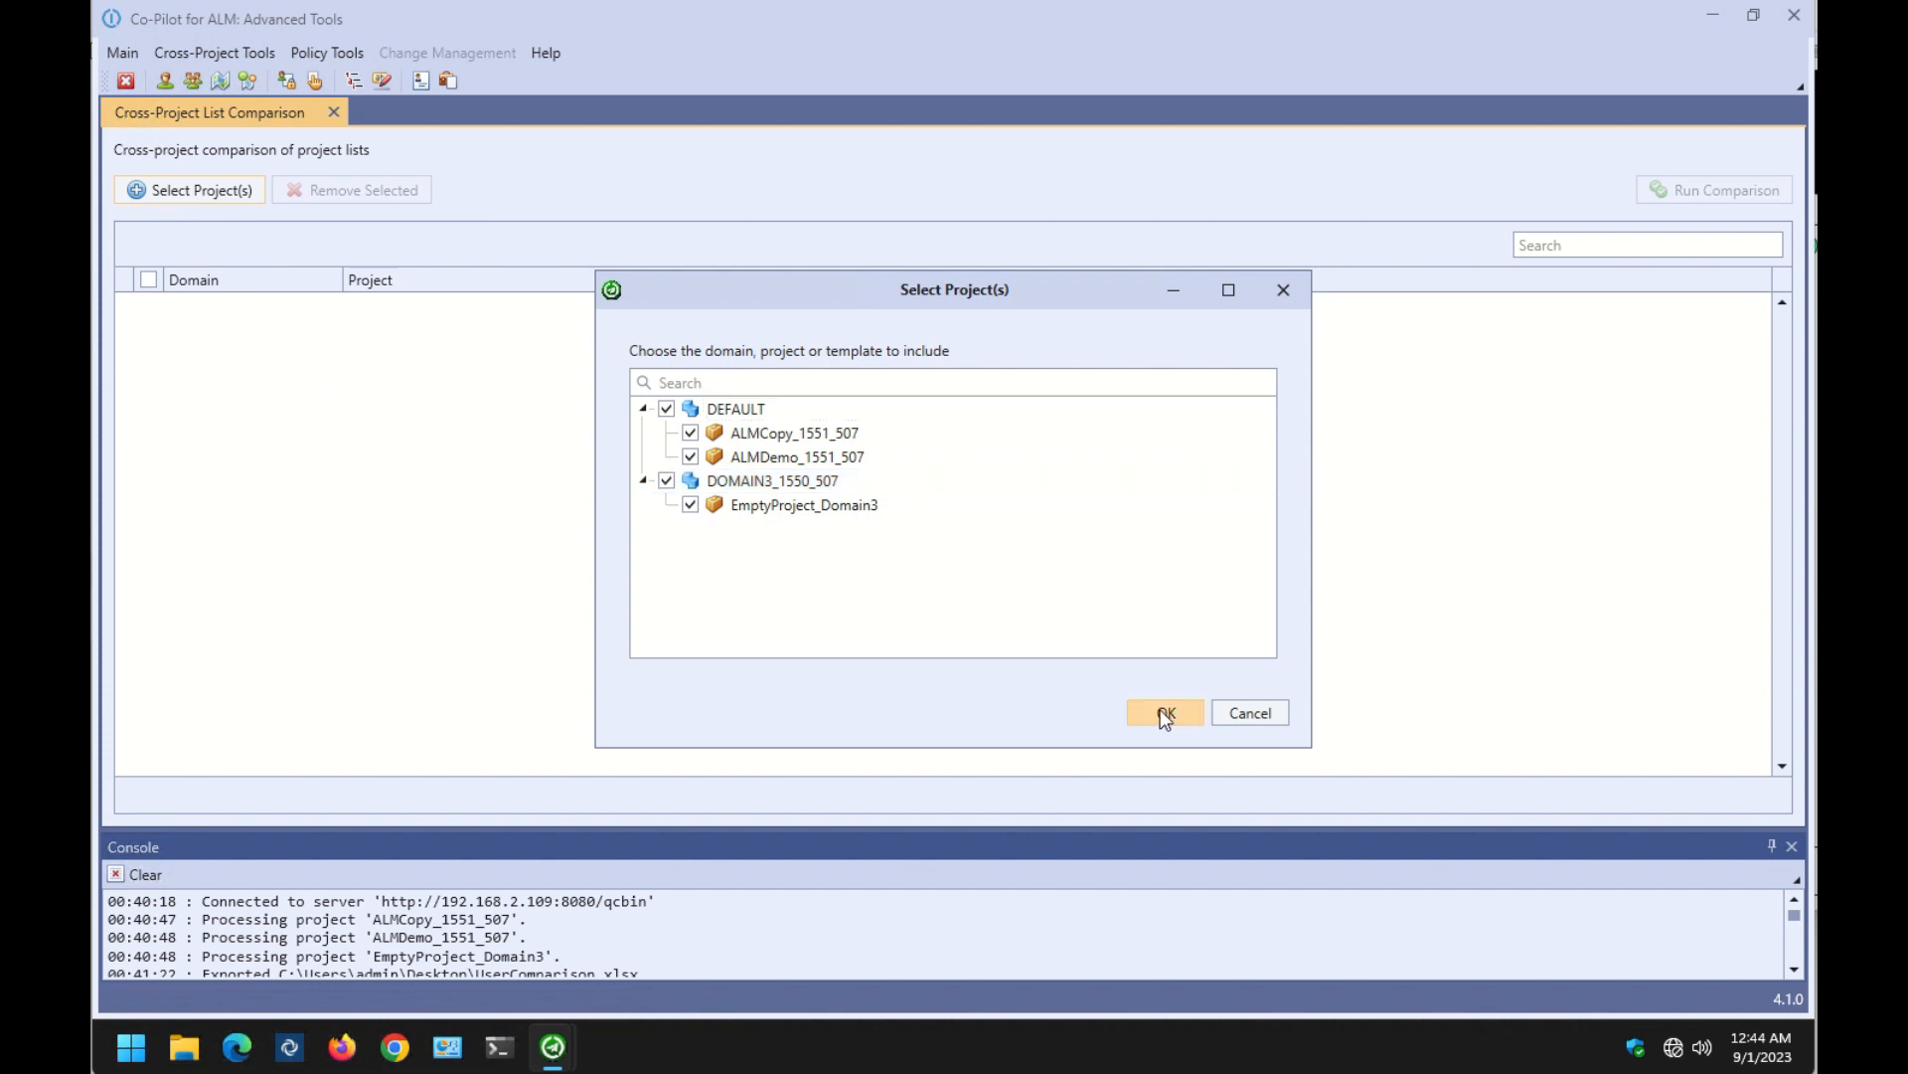
pyautogui.click(1161, 710)
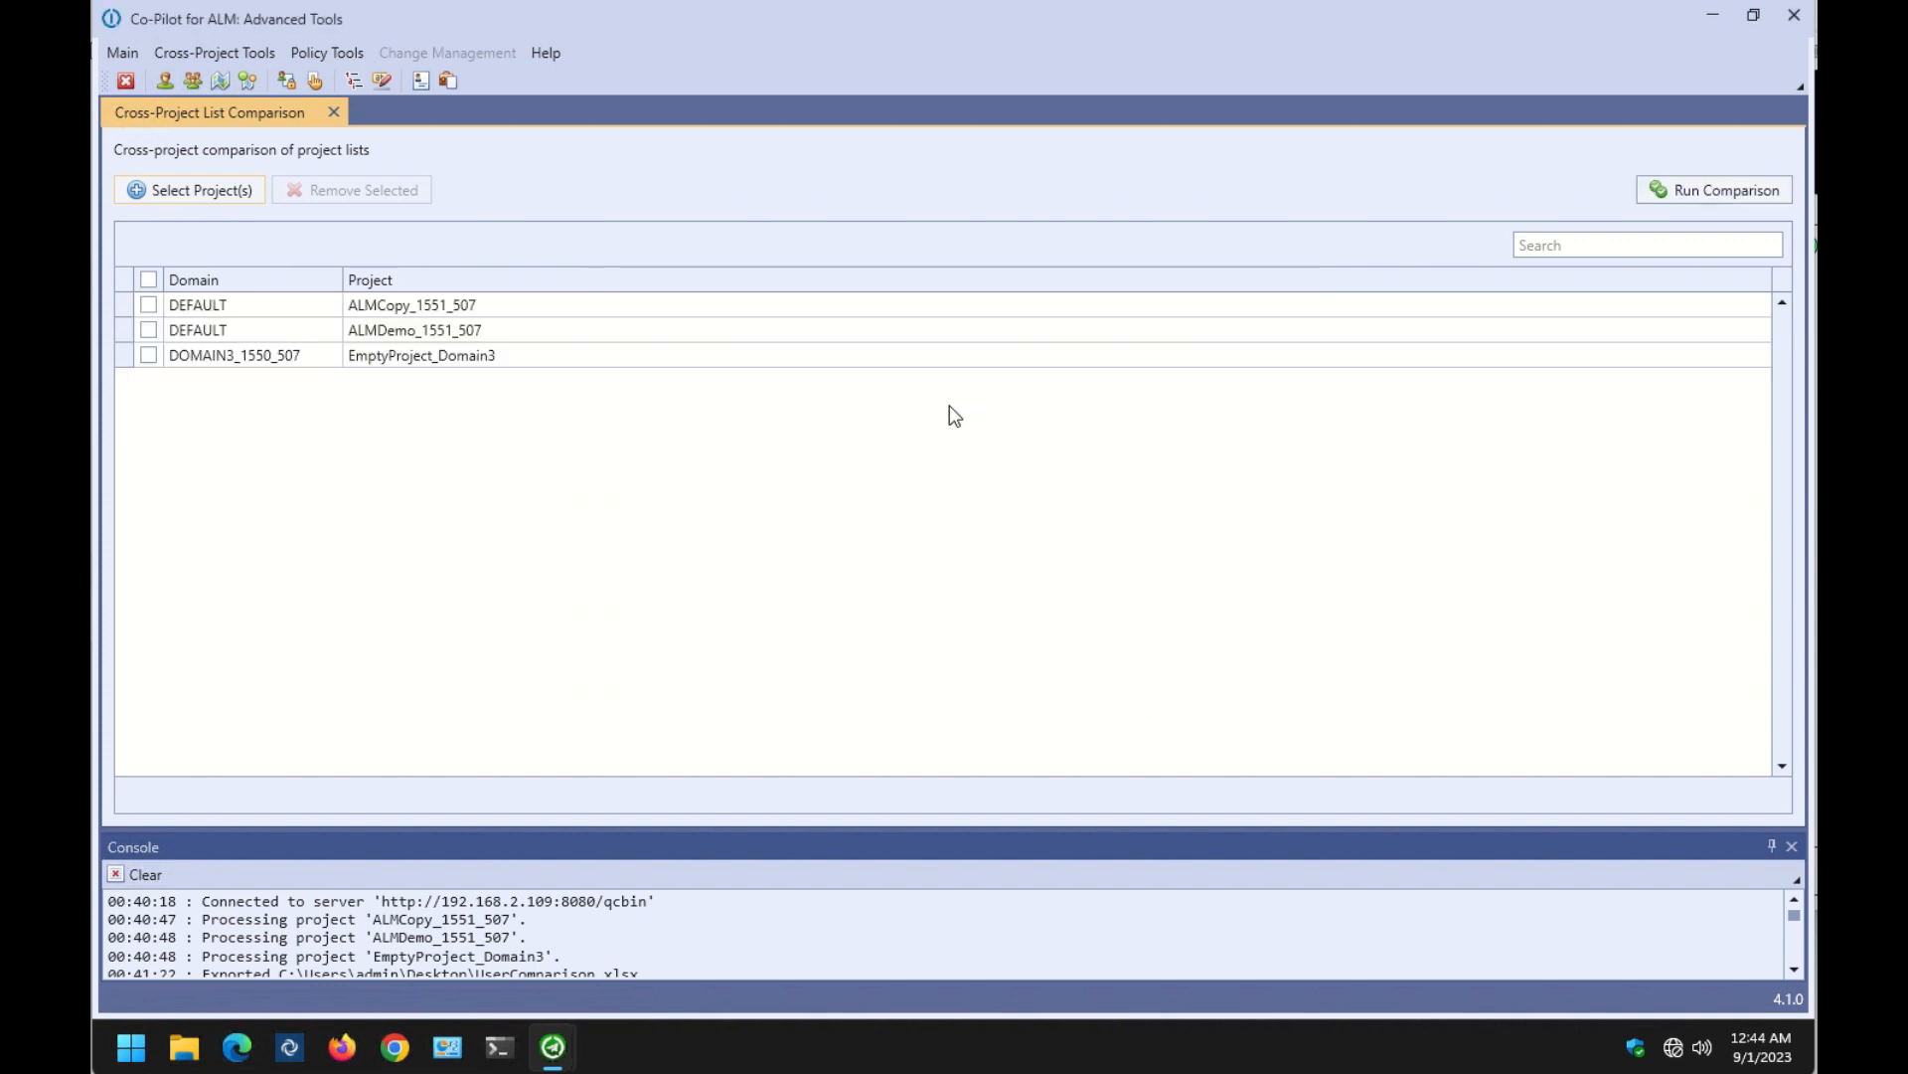
# Run the list comparison, show its results and widen the List column to fit the full list names.
pyautogui.click(1726, 191)
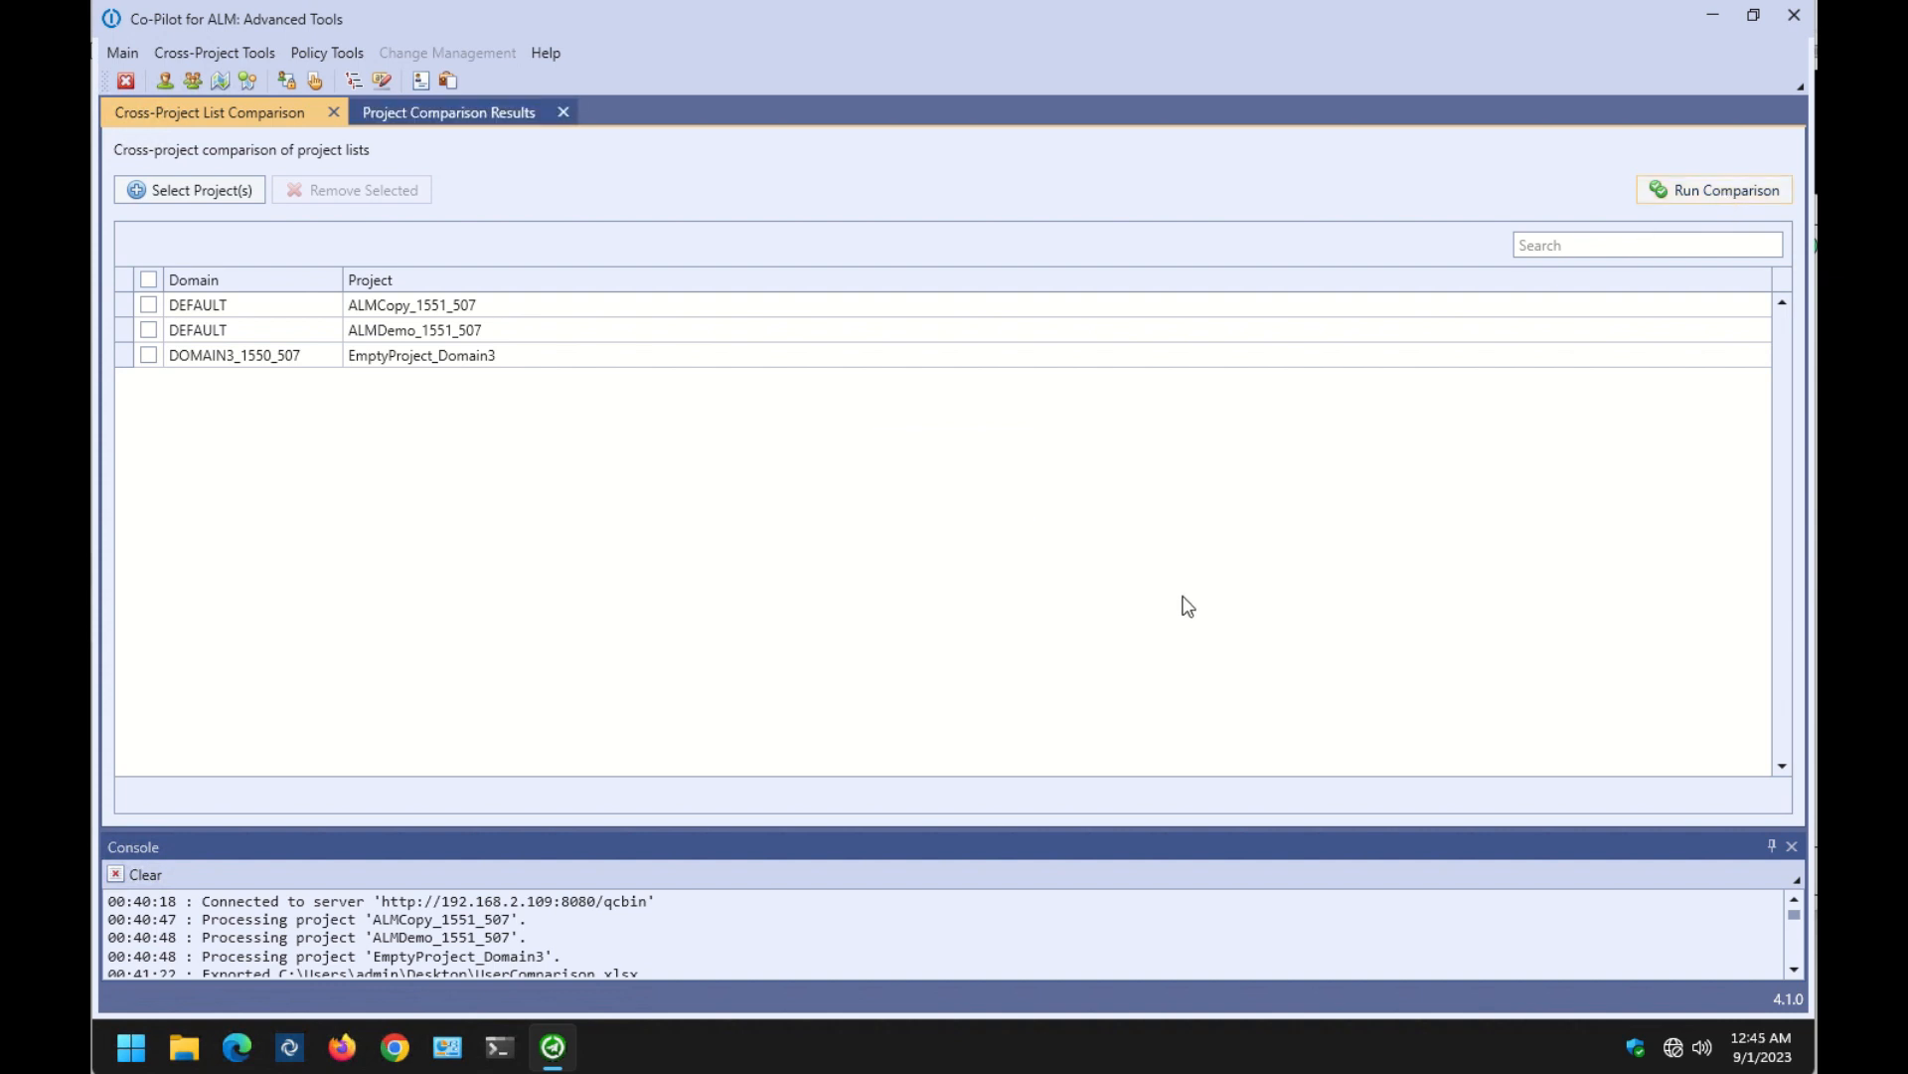
pyautogui.click(448, 115)
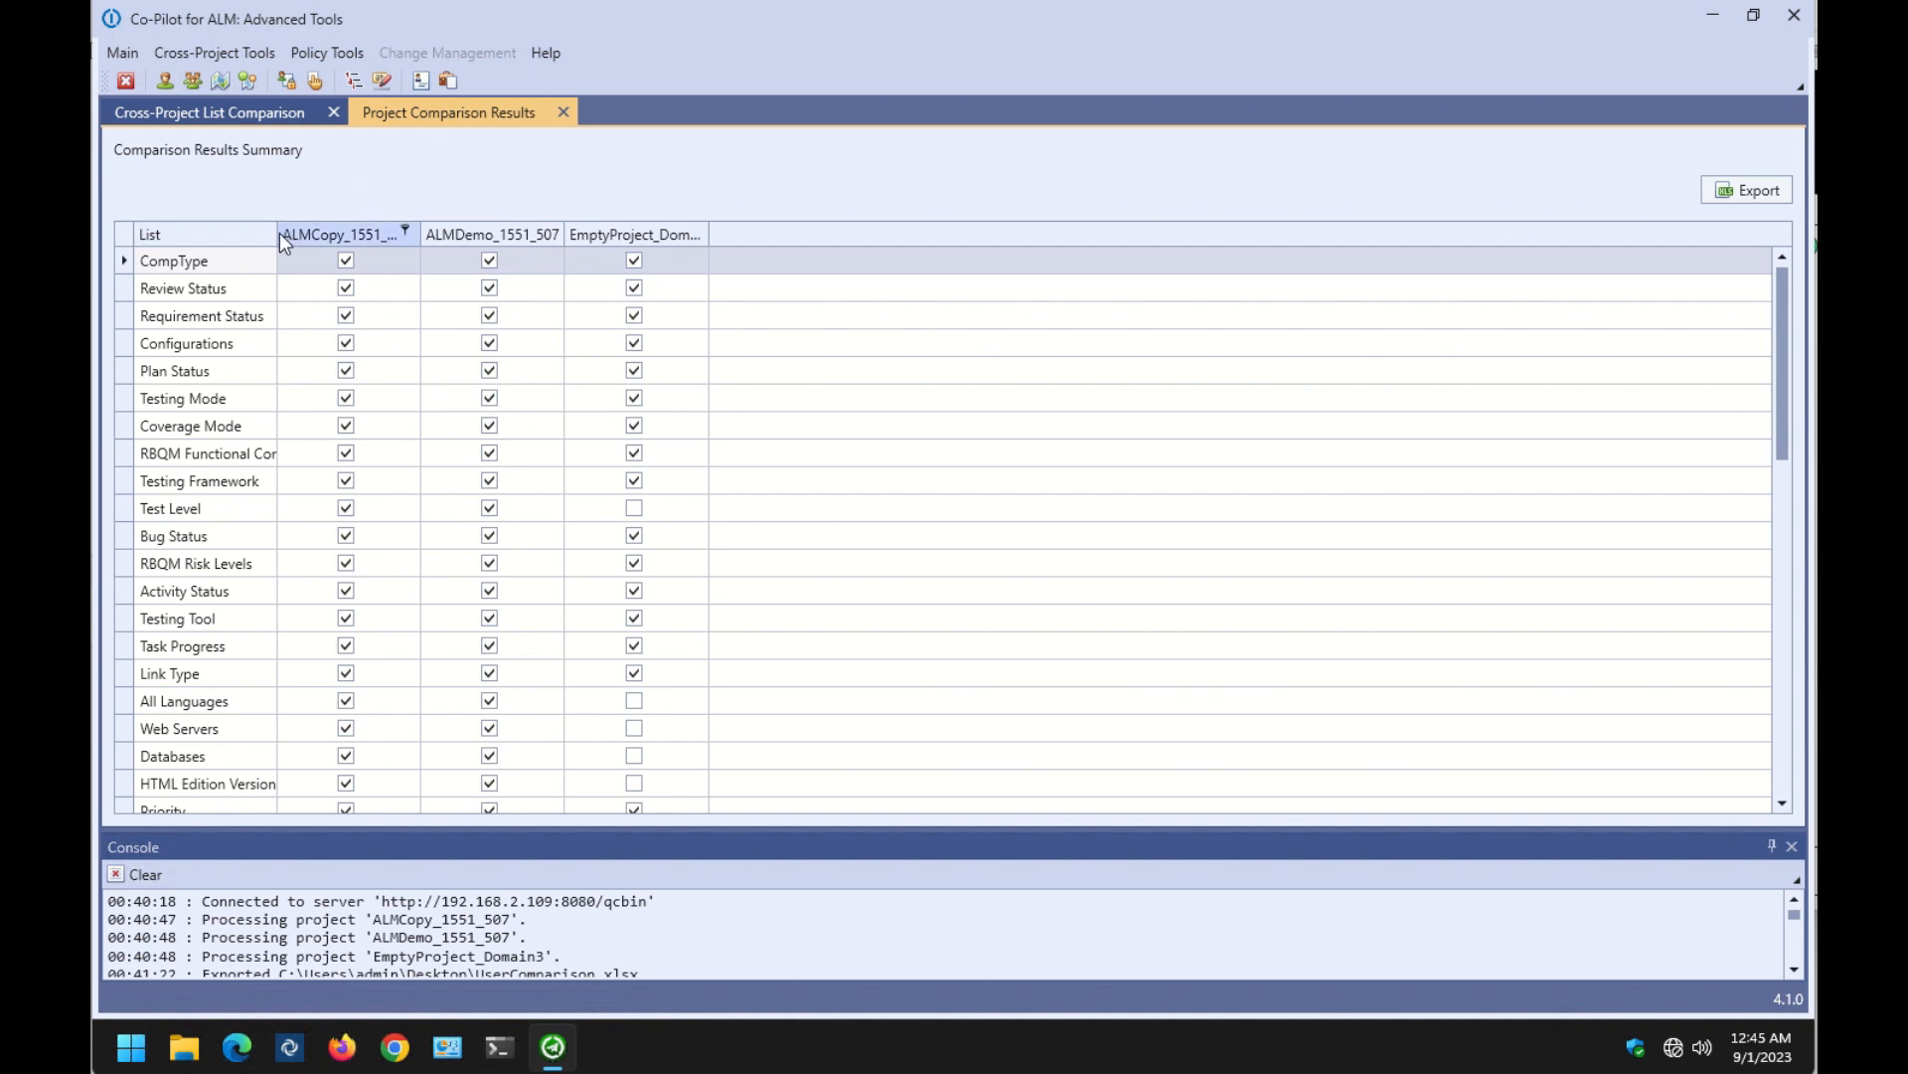
pyautogui.moveTo(278, 234); pyautogui.dragTo(458, 234)
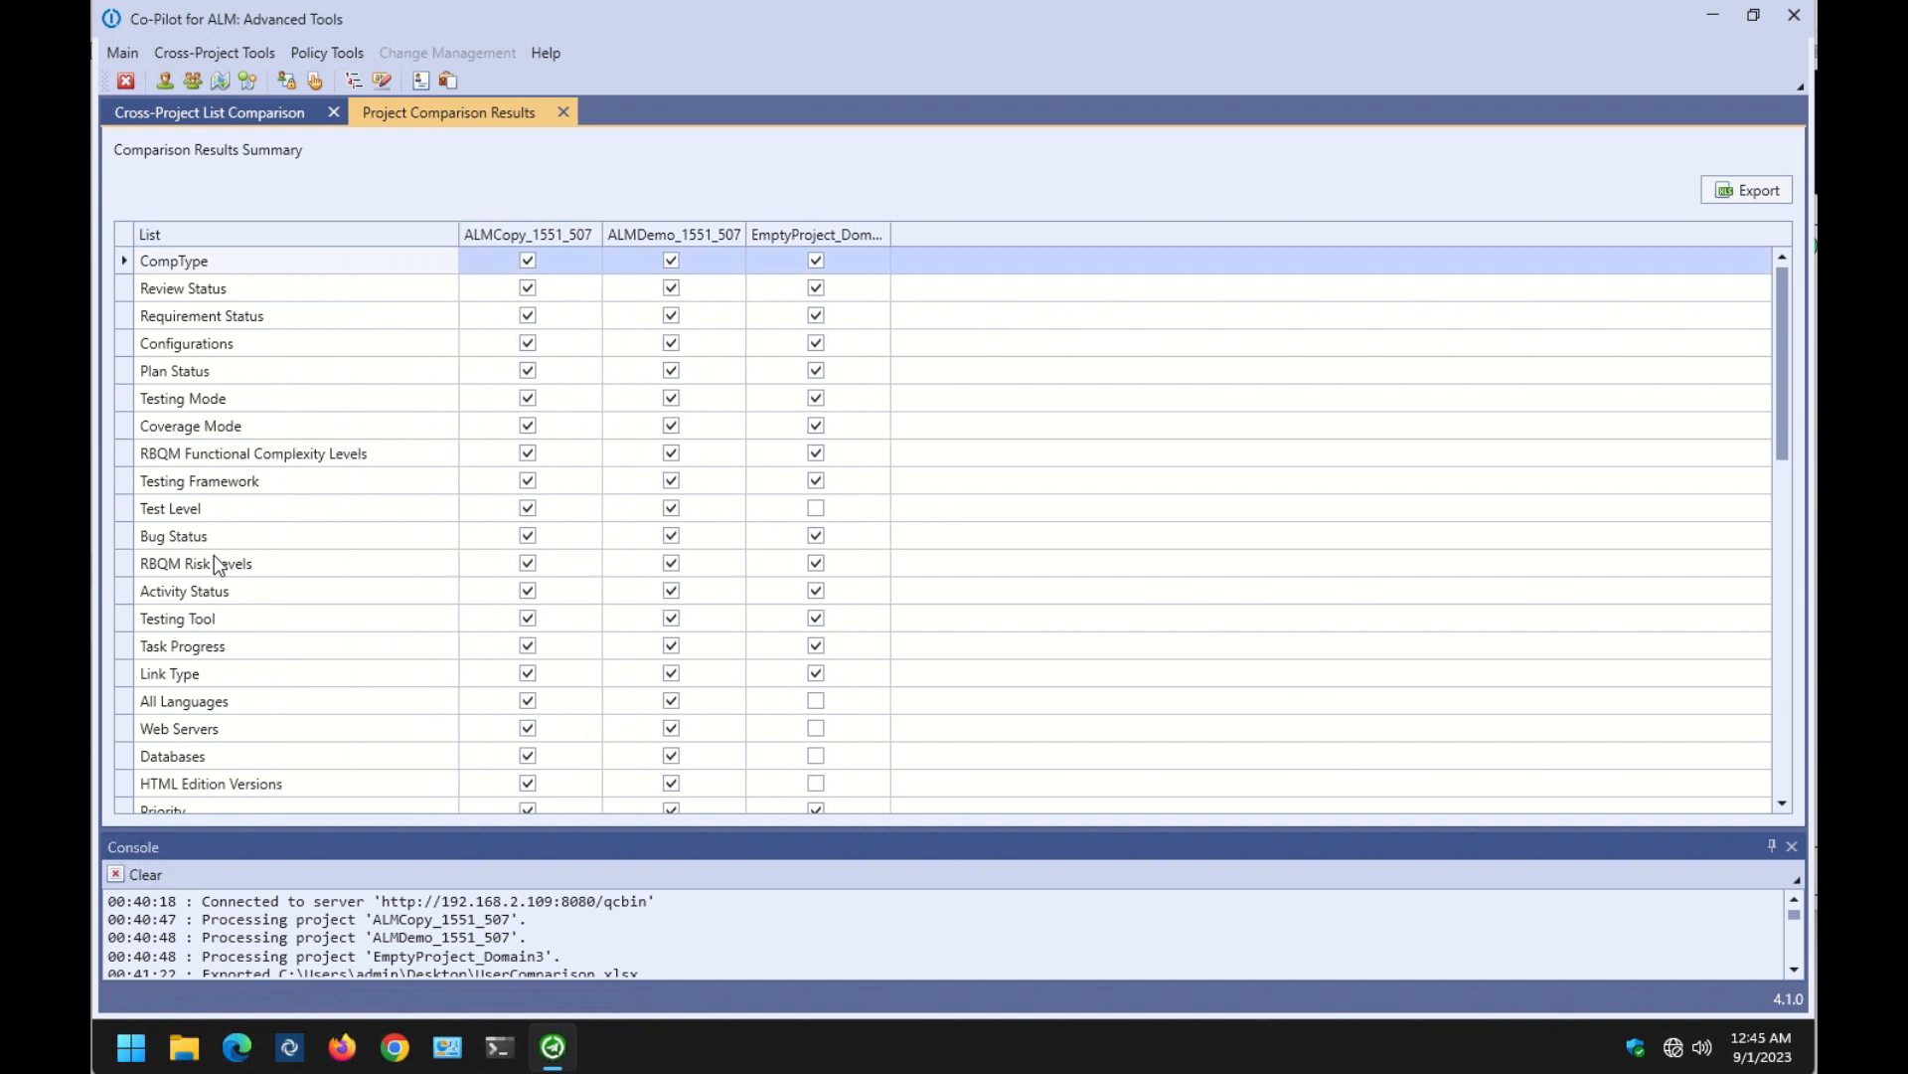
# Check the All Languages, Web Servers and HTML Edition Versions lists across the projects, and close the results and the comparison.
pyautogui.click(122, 698)
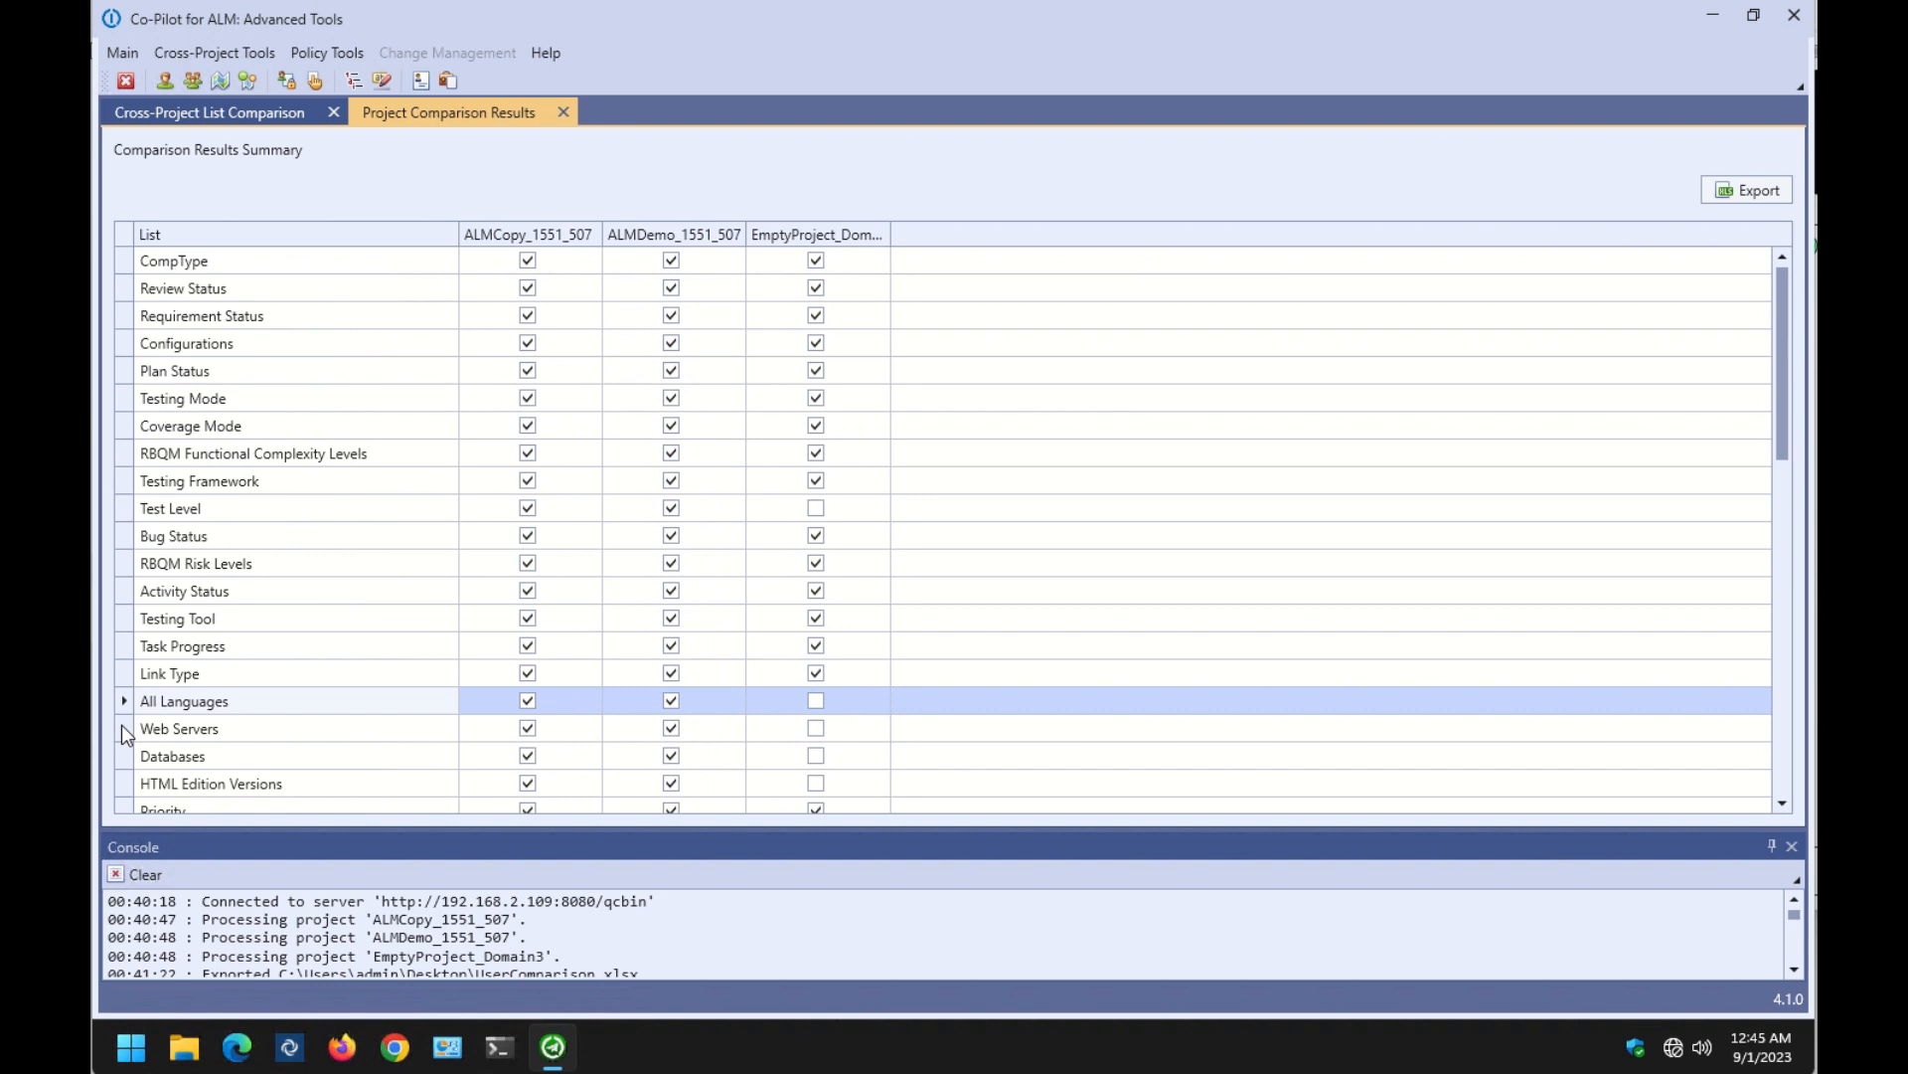
pyautogui.click(121, 726)
pyautogui.click(144, 781)
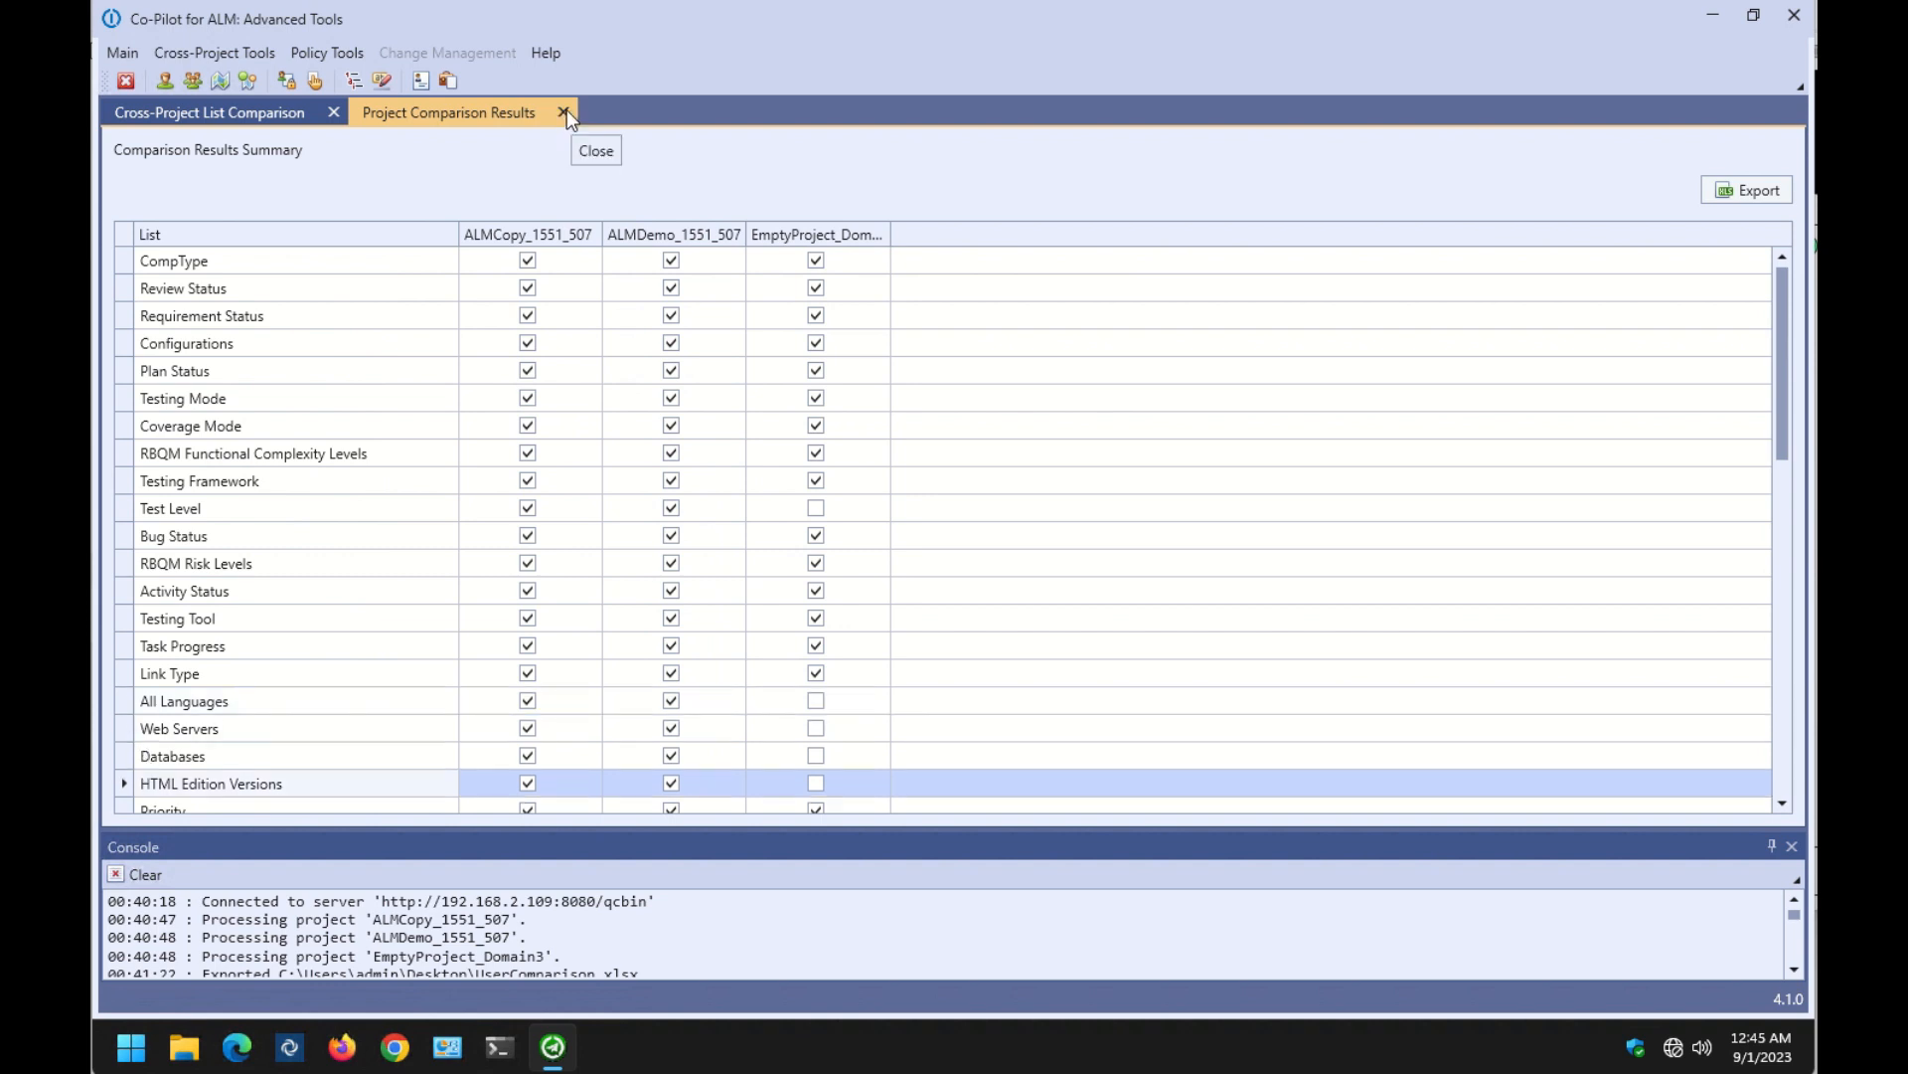
pyautogui.click(564, 111)
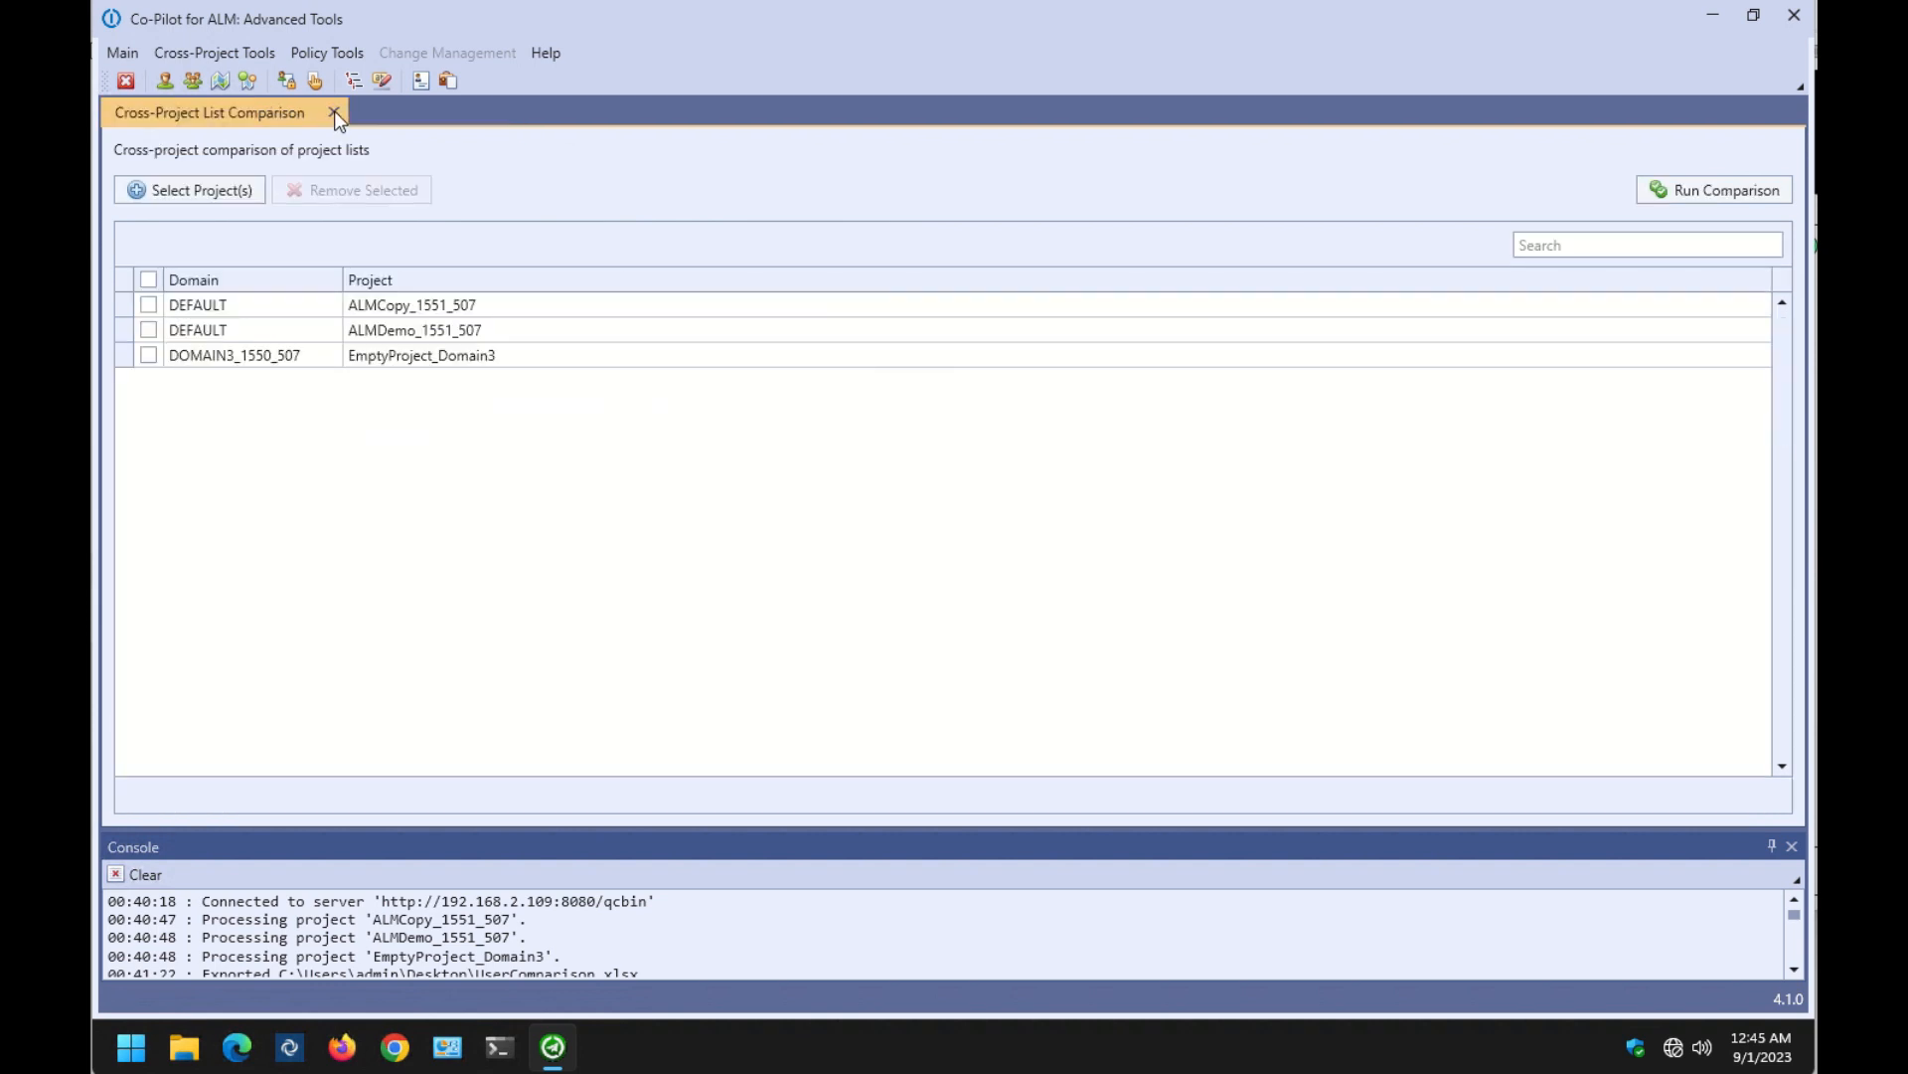
pyautogui.click(334, 112)
# Set up a cross-project entity field comparison that includes all projects of the DEFAULT and DOMAIN3_1550_507 domains.
pyautogui.click(227, 53)
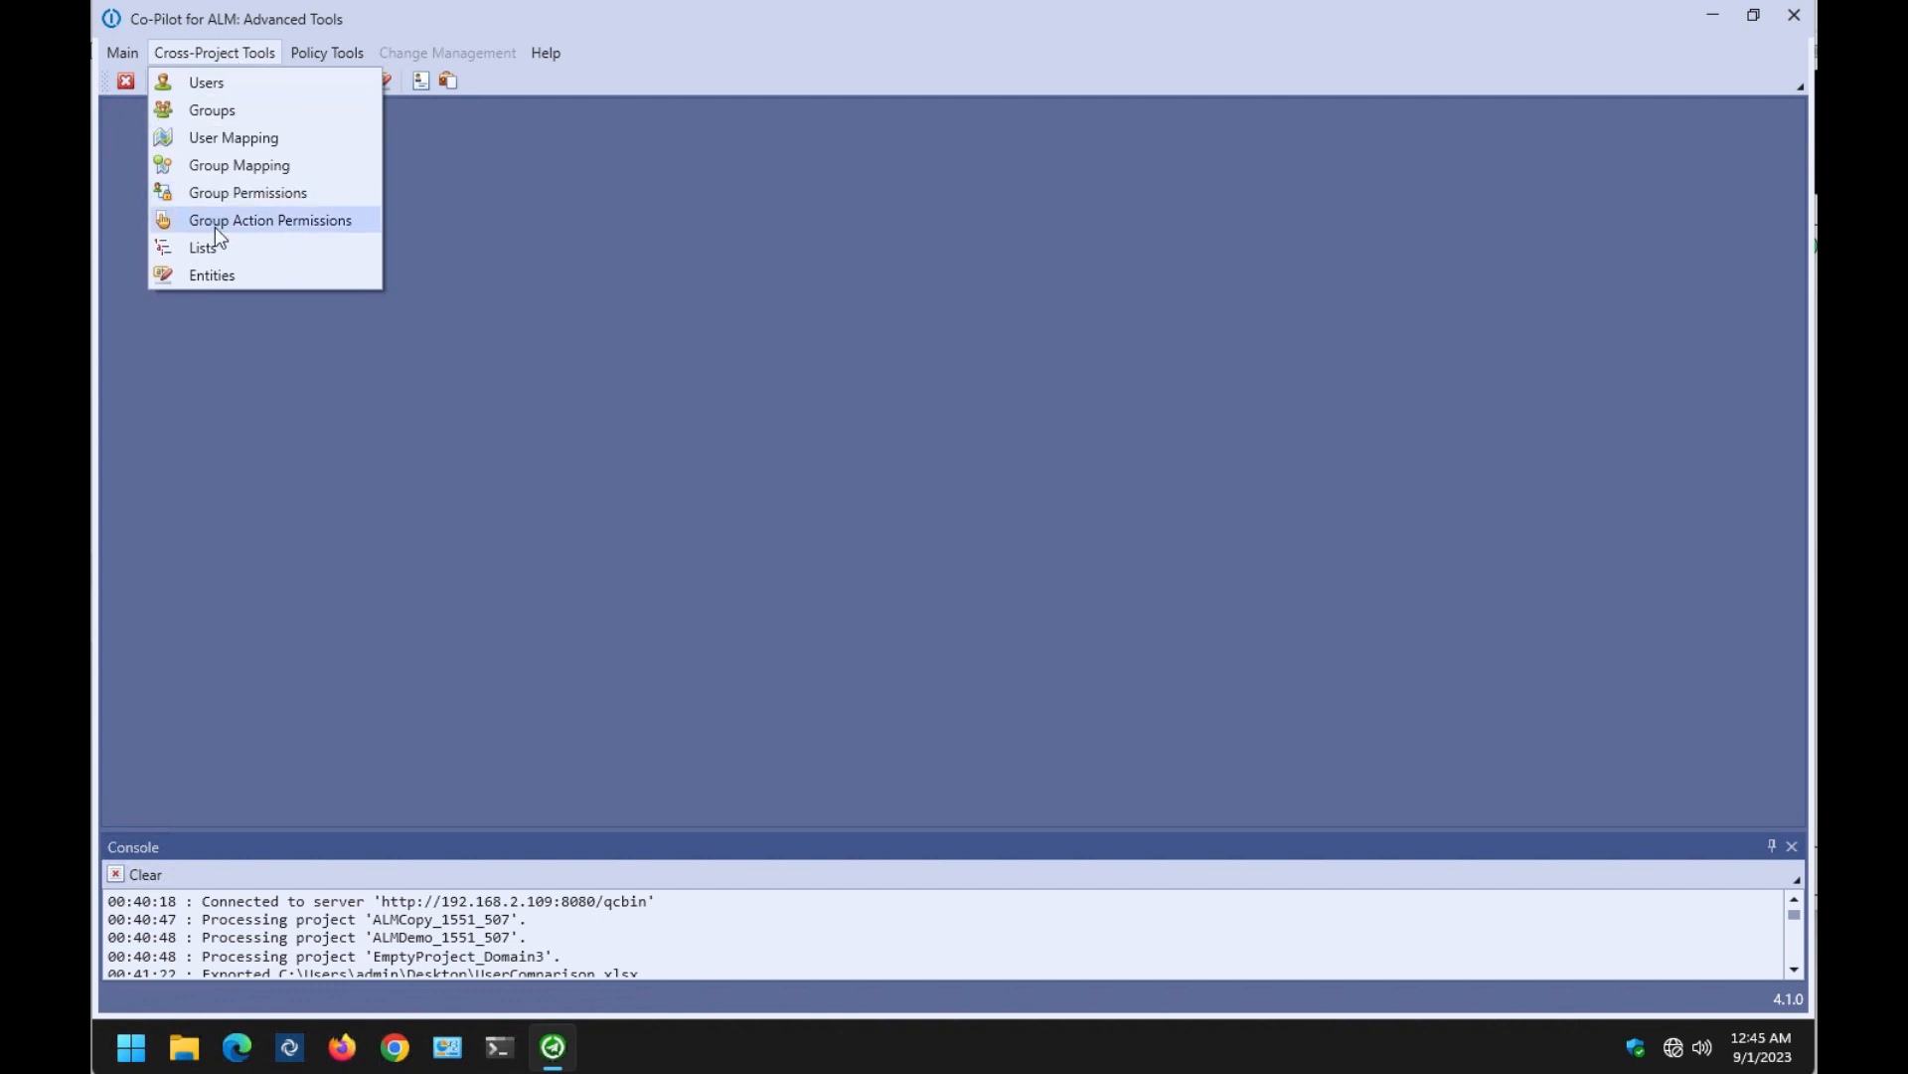
pyautogui.click(213, 275)
pyautogui.click(207, 185)
pyautogui.click(666, 408)
pyautogui.click(667, 481)
pyautogui.click(1166, 713)
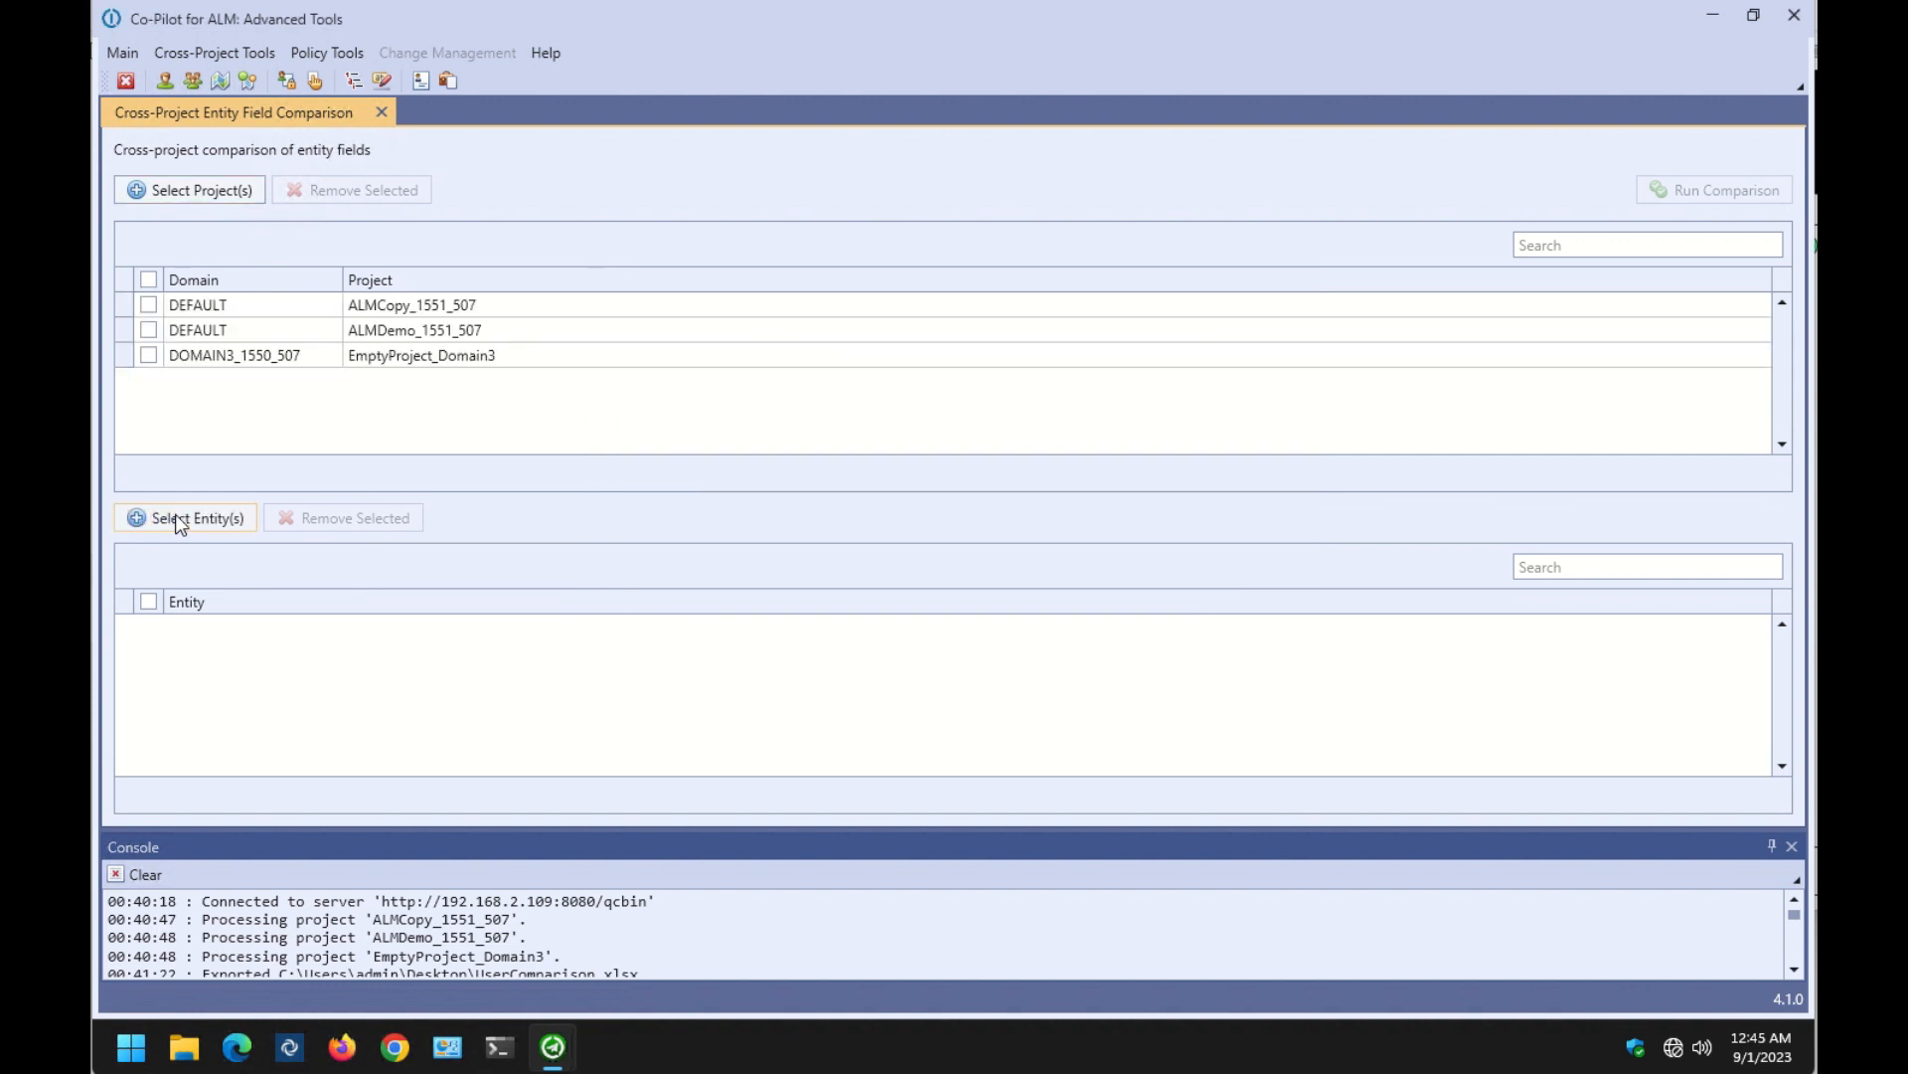
# Add the BUG, TEST and STEP entities to the entity field comparison.
pyautogui.click(175, 517)
pyautogui.click(658, 534)
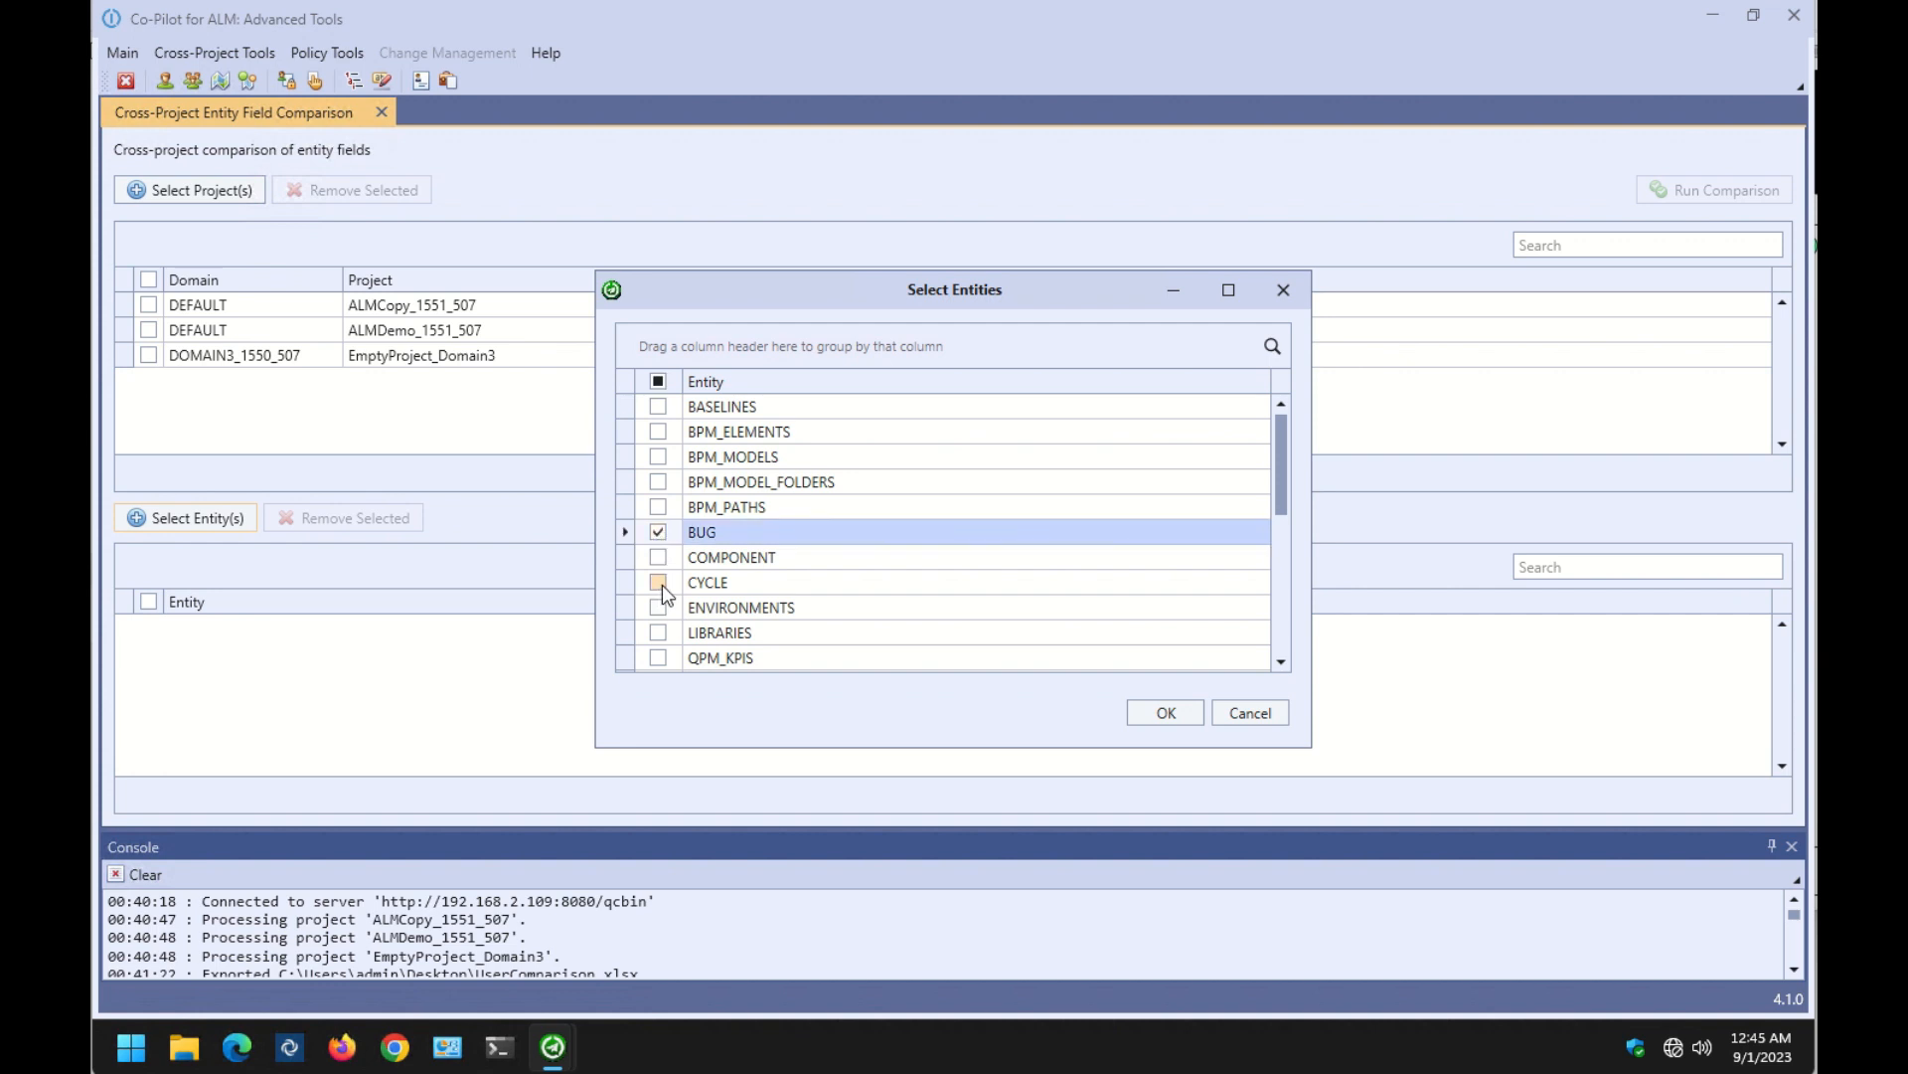
pyautogui.scroll(-5, 664, 587)
pyautogui.click(658, 557)
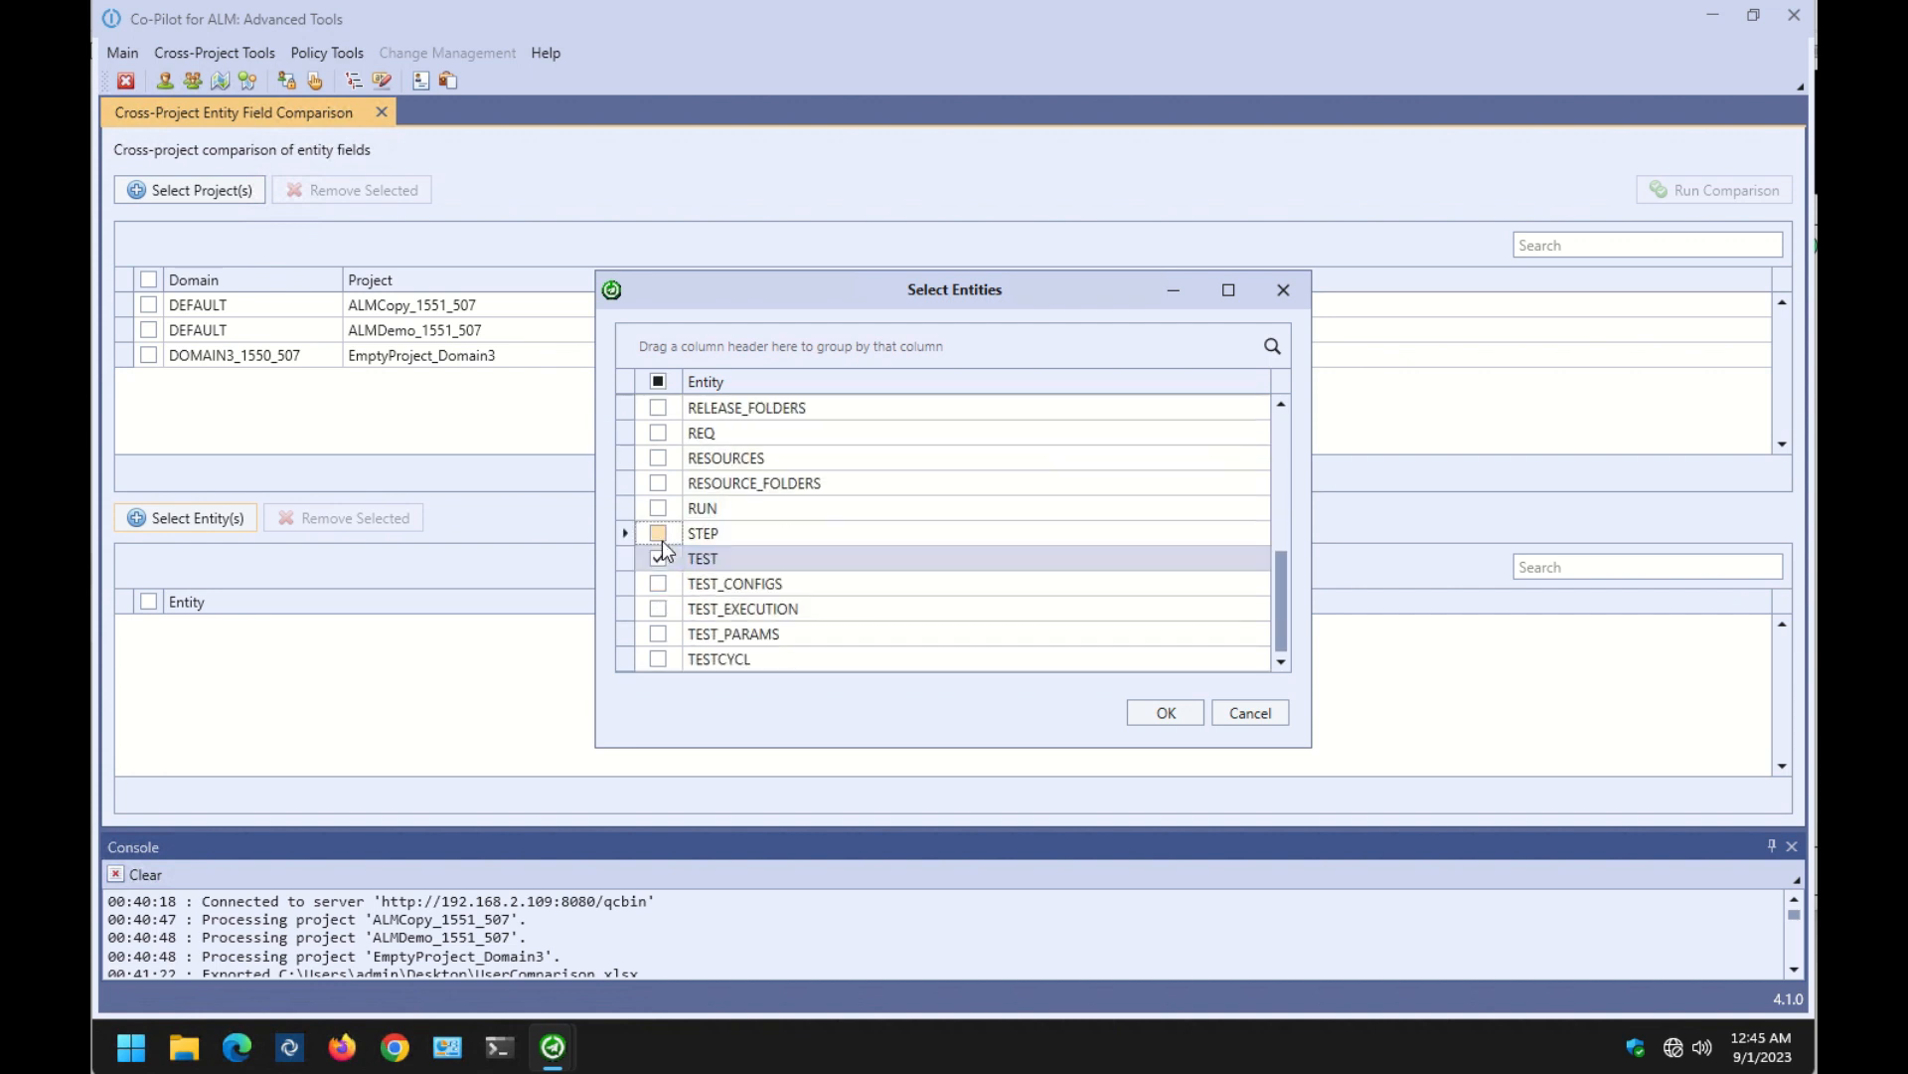
pyautogui.click(658, 534)
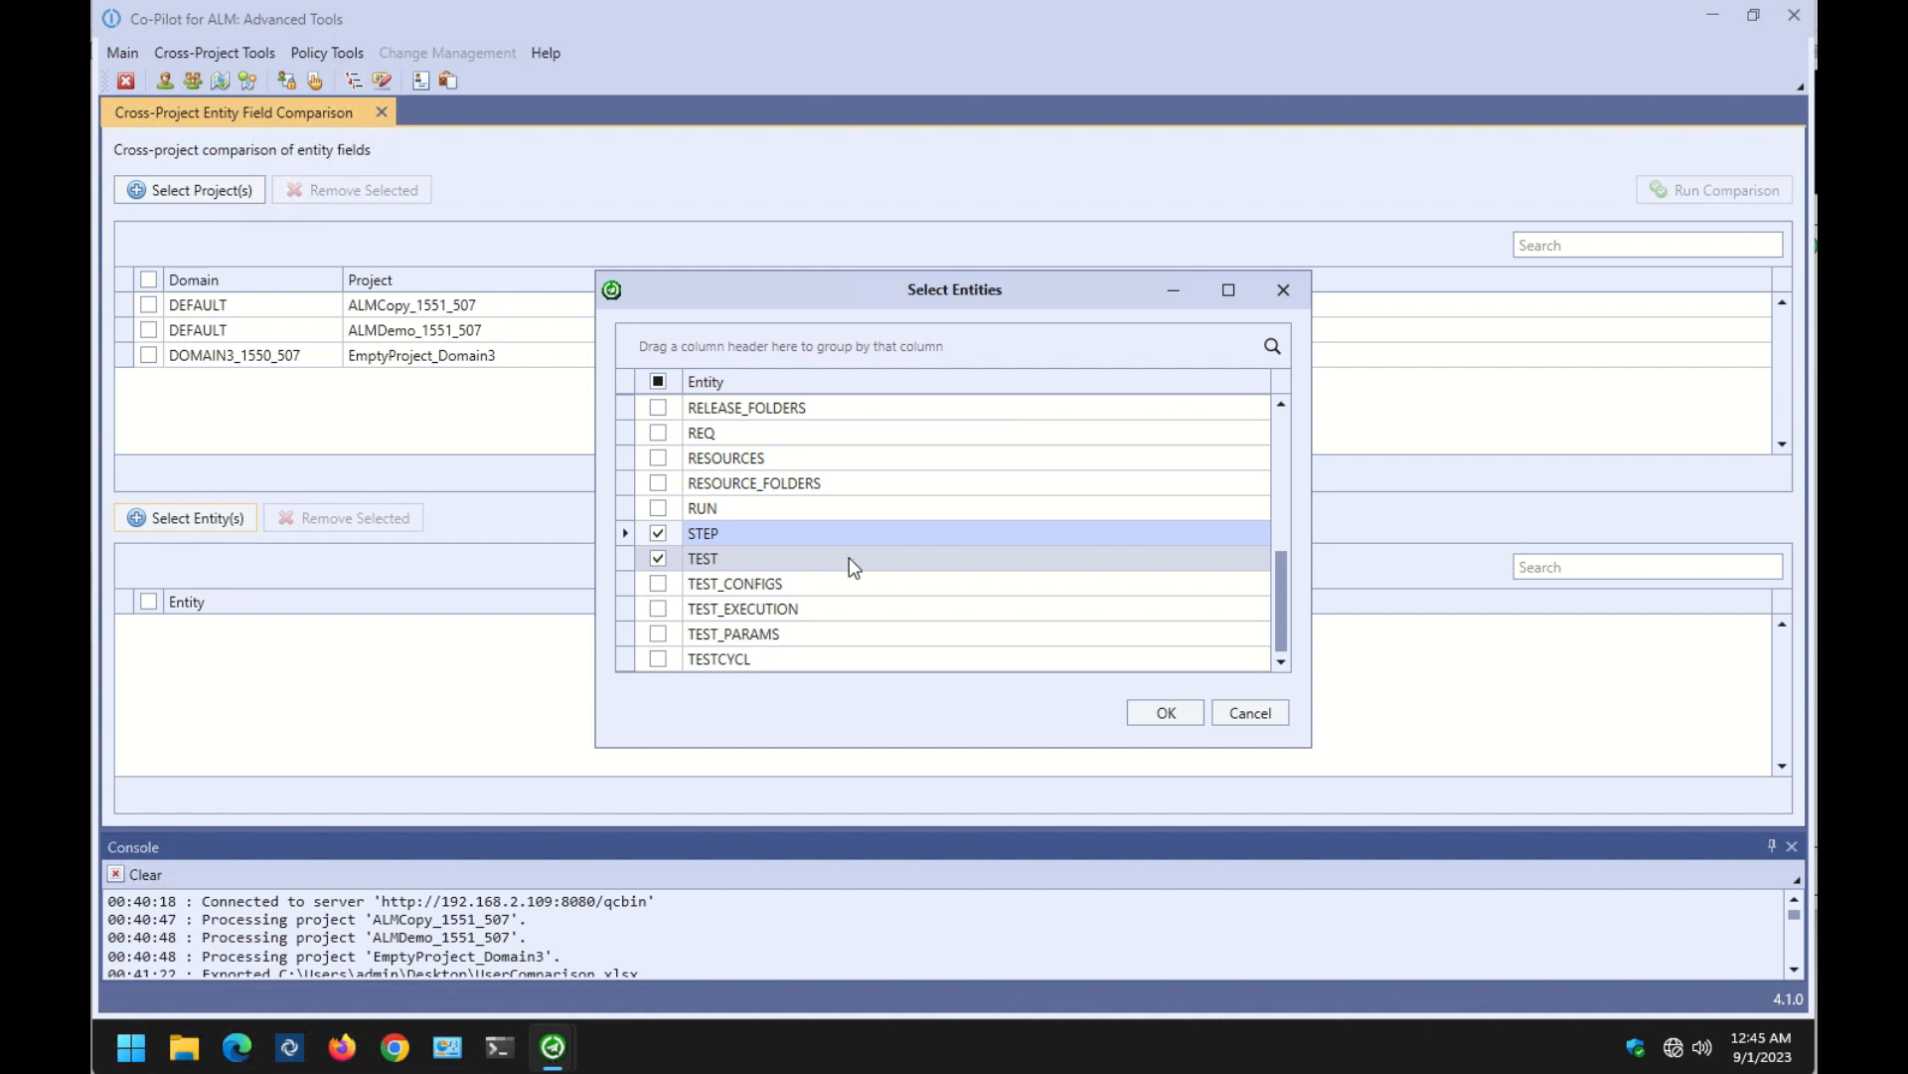
pyautogui.click(1171, 715)
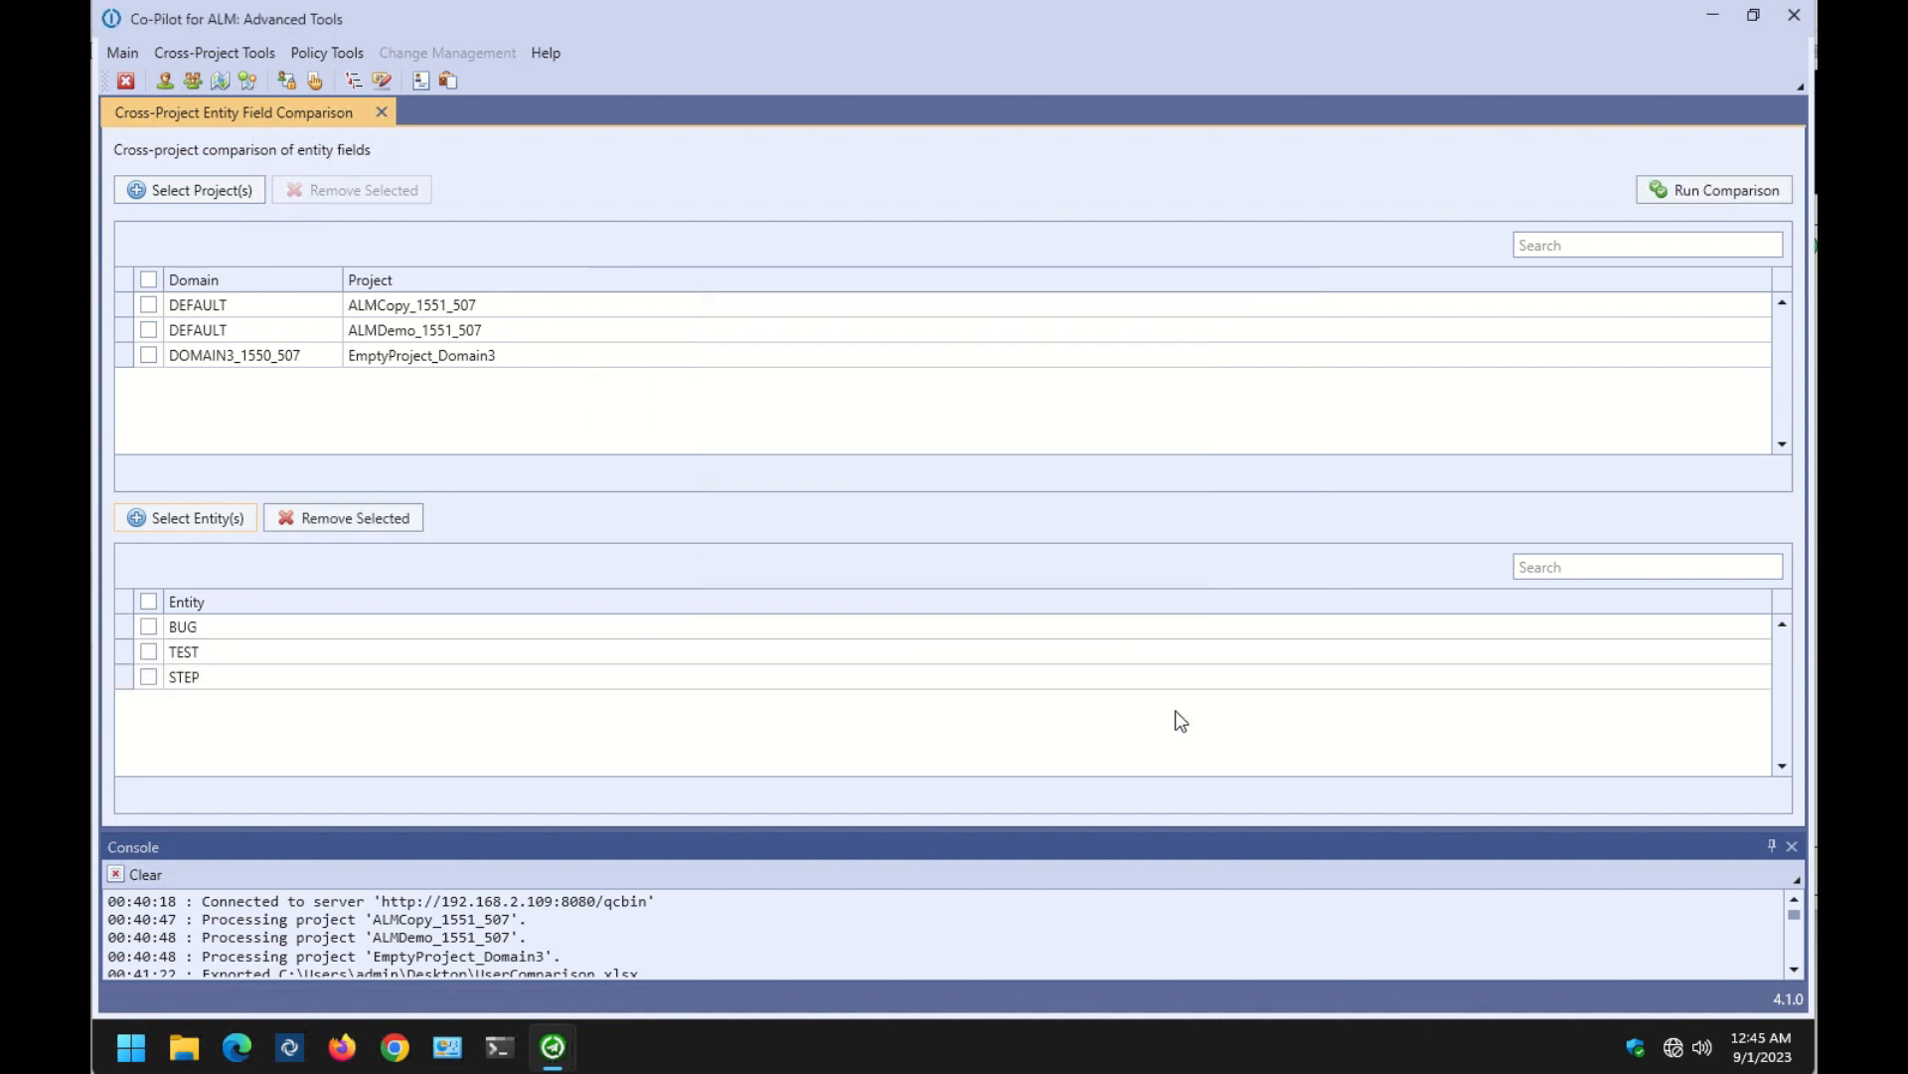
# Run the entity field comparison, show its results and widen the Field column to fit the full field names.
pyautogui.click(1718, 191)
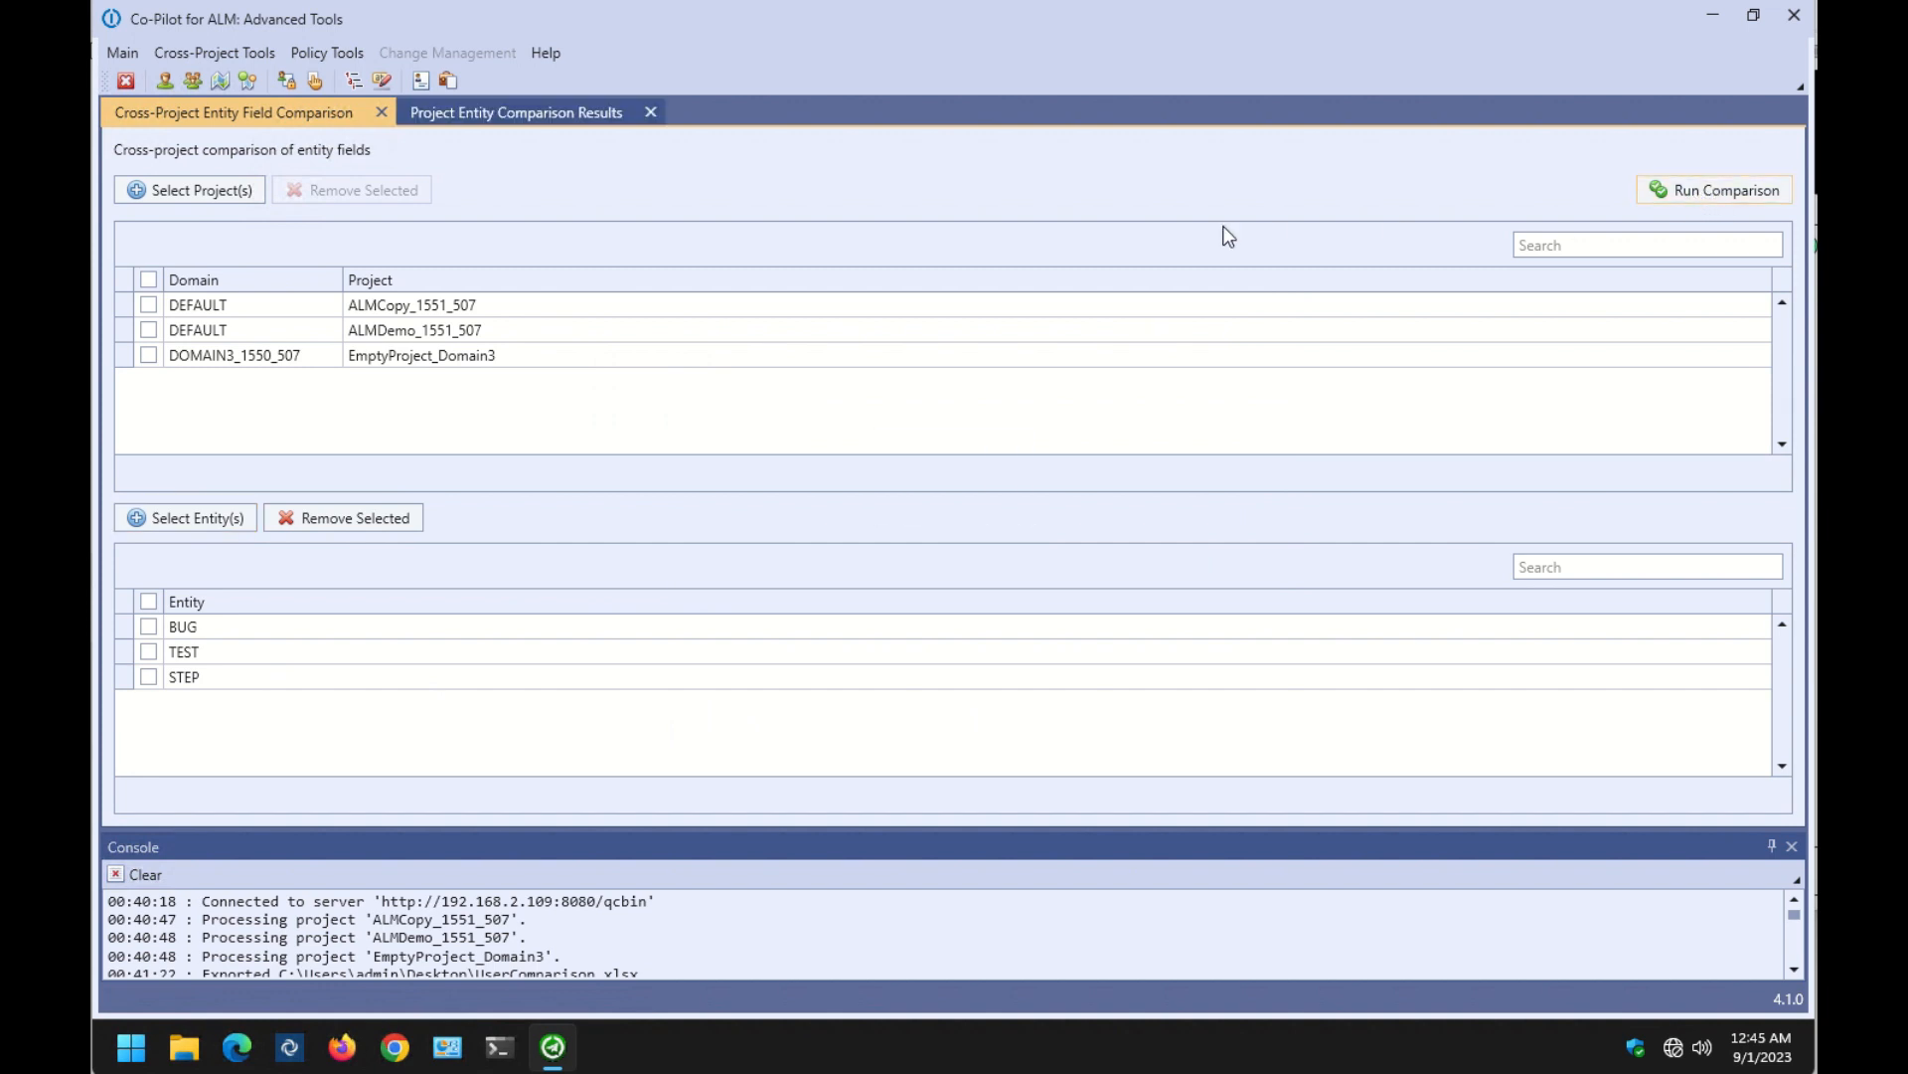
pyautogui.click(520, 111)
pyautogui.moveTo(279, 232); pyautogui.dragTo(440, 233)
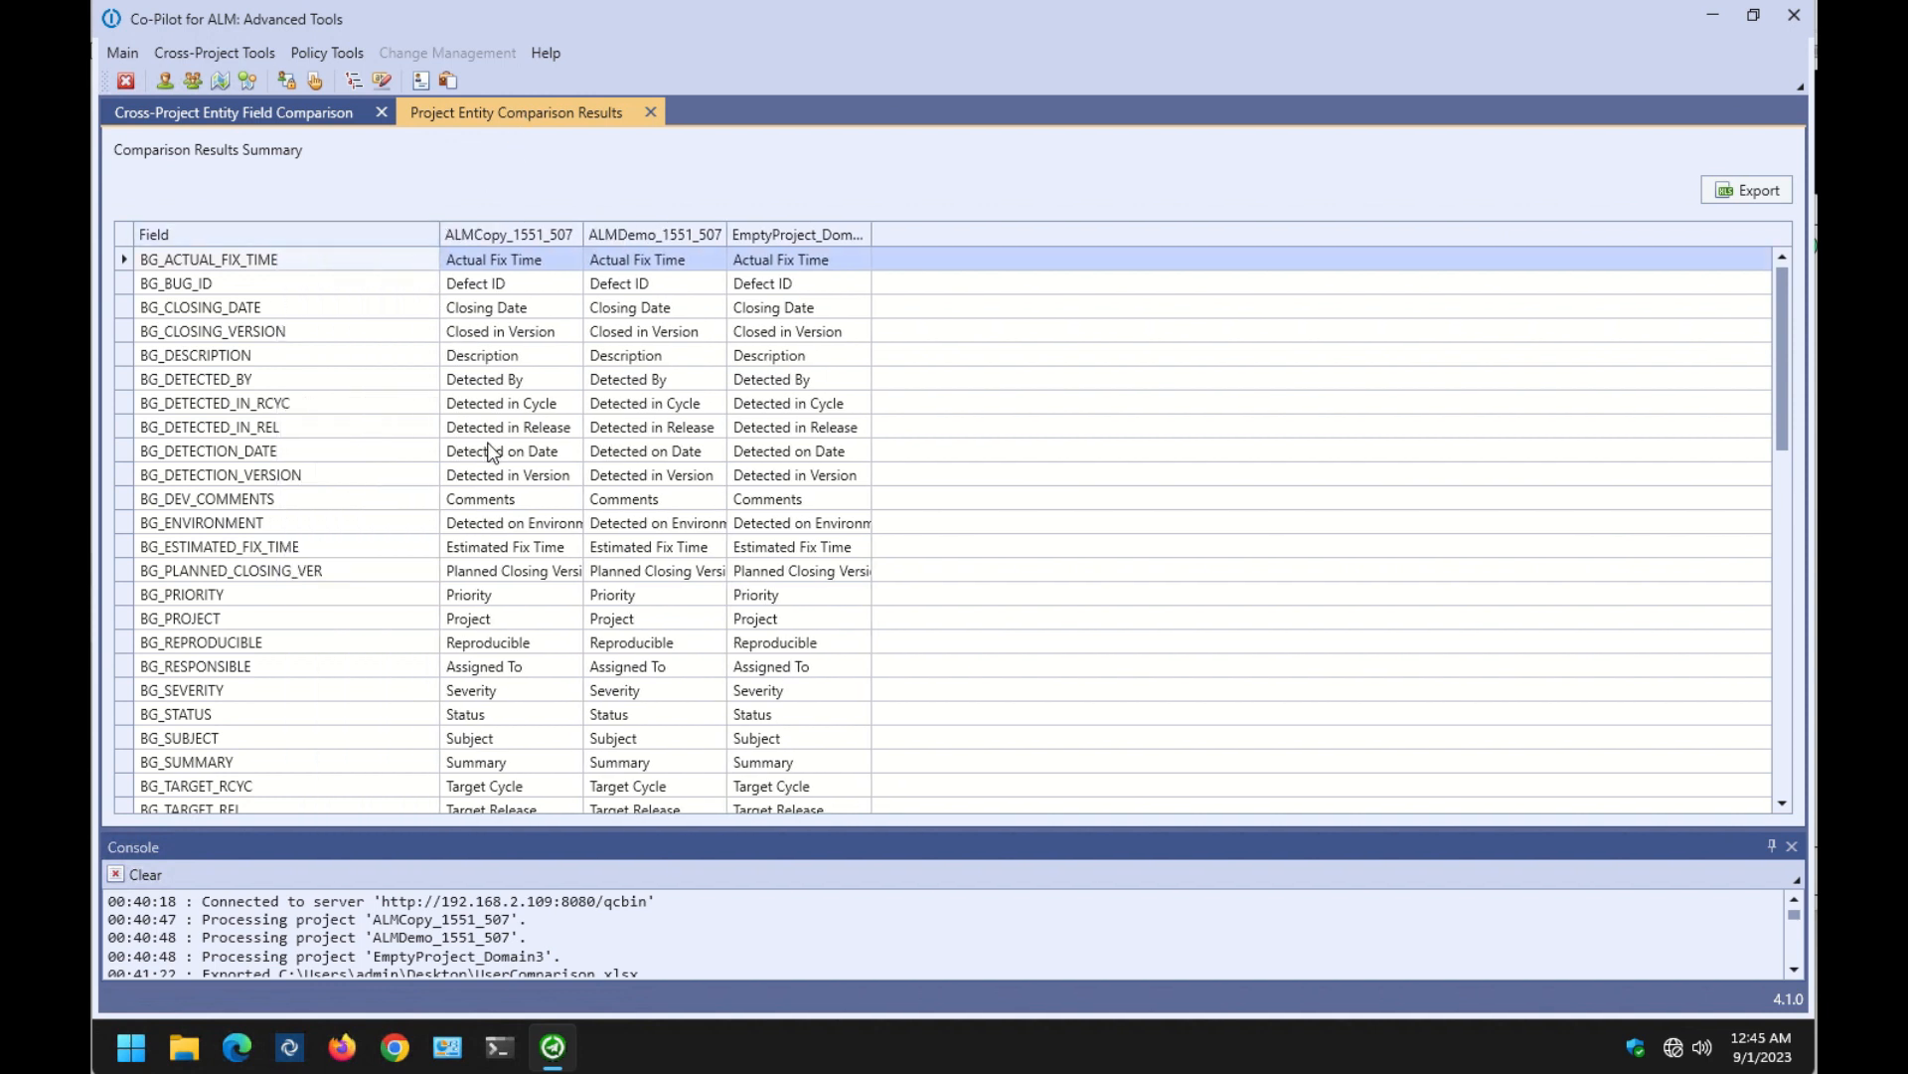
# Examine the defect user fields BG_USER_01 through BG_USER_05 across the three projects.
pyautogui.scroll(-5, 524, 455)
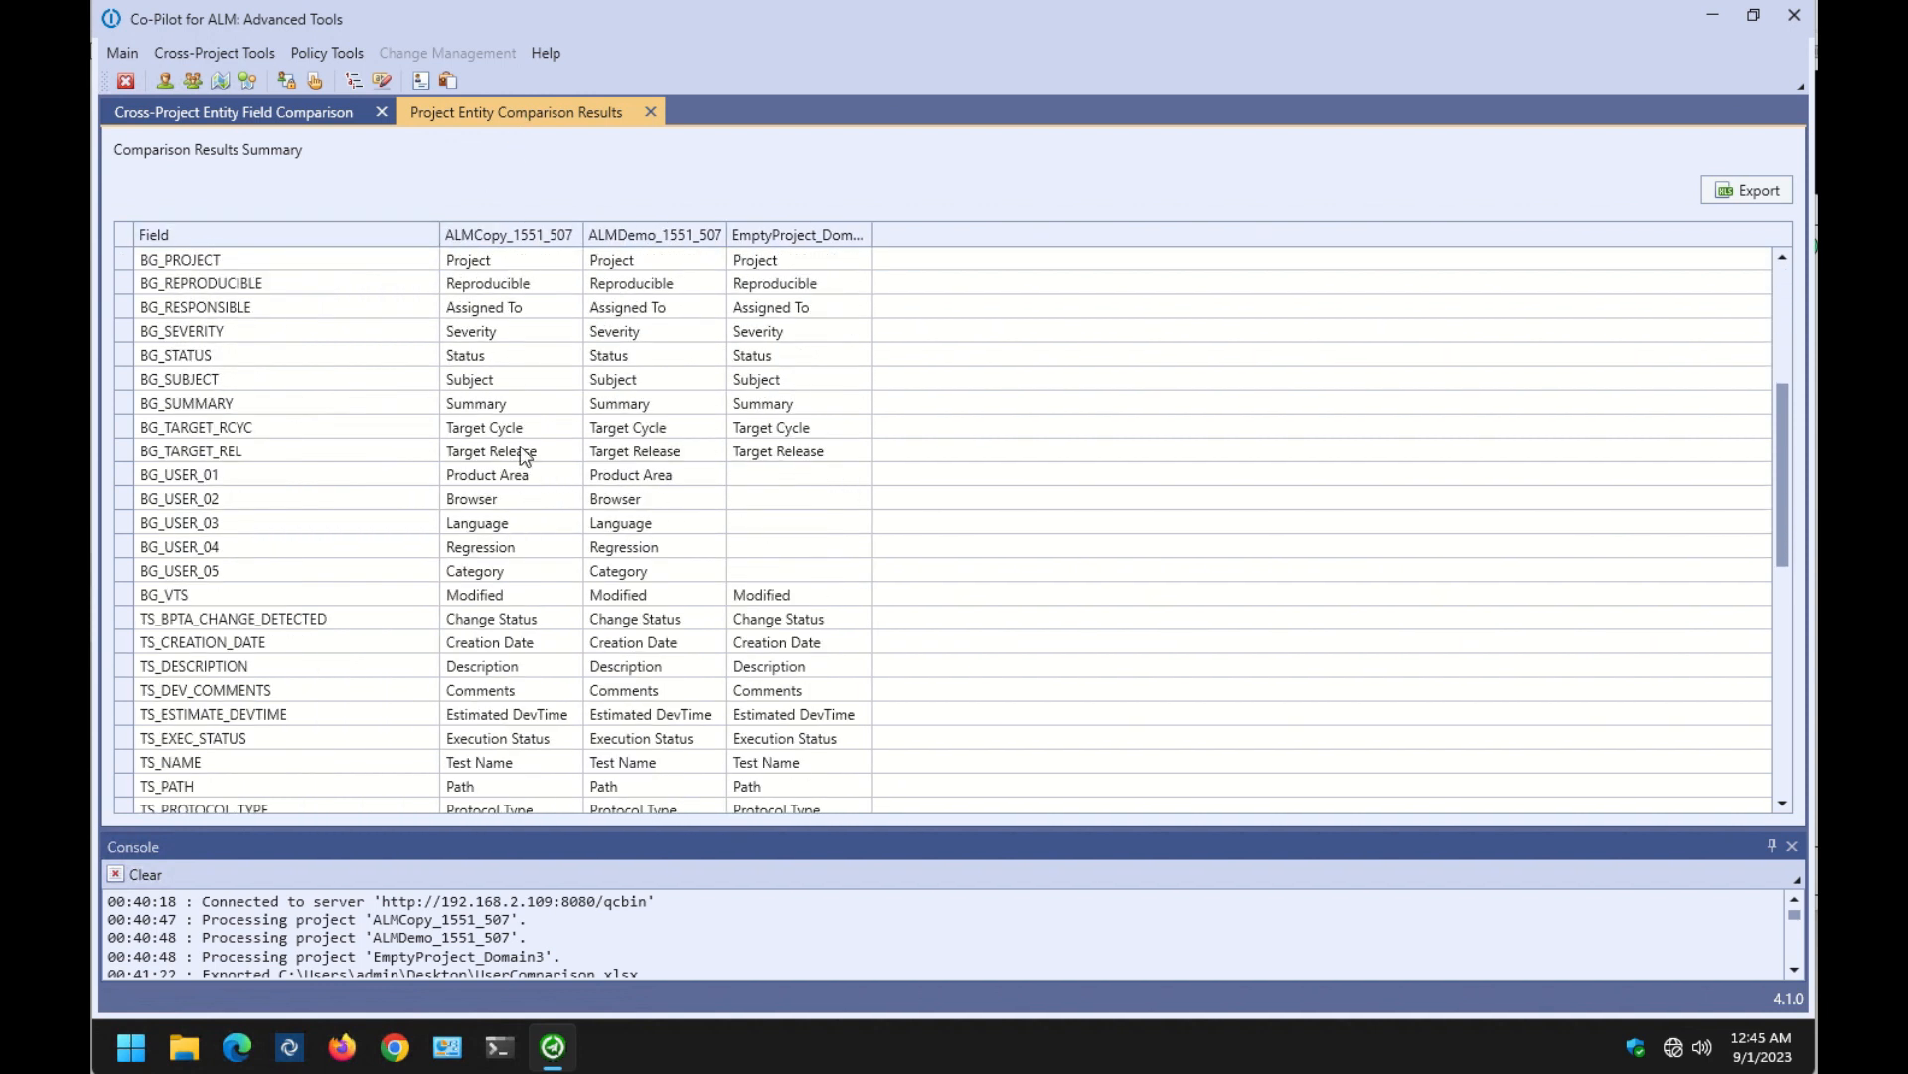
pyautogui.click(132, 479)
pyautogui.click(132, 502)
pyautogui.click(134, 524)
pyautogui.click(136, 548)
pyautogui.click(139, 572)
# Examine the test user fields TS_USER_01 through TS_USER_04 across the projects, and close the results and the comparison.
pyautogui.scroll(-5, 732, 582)
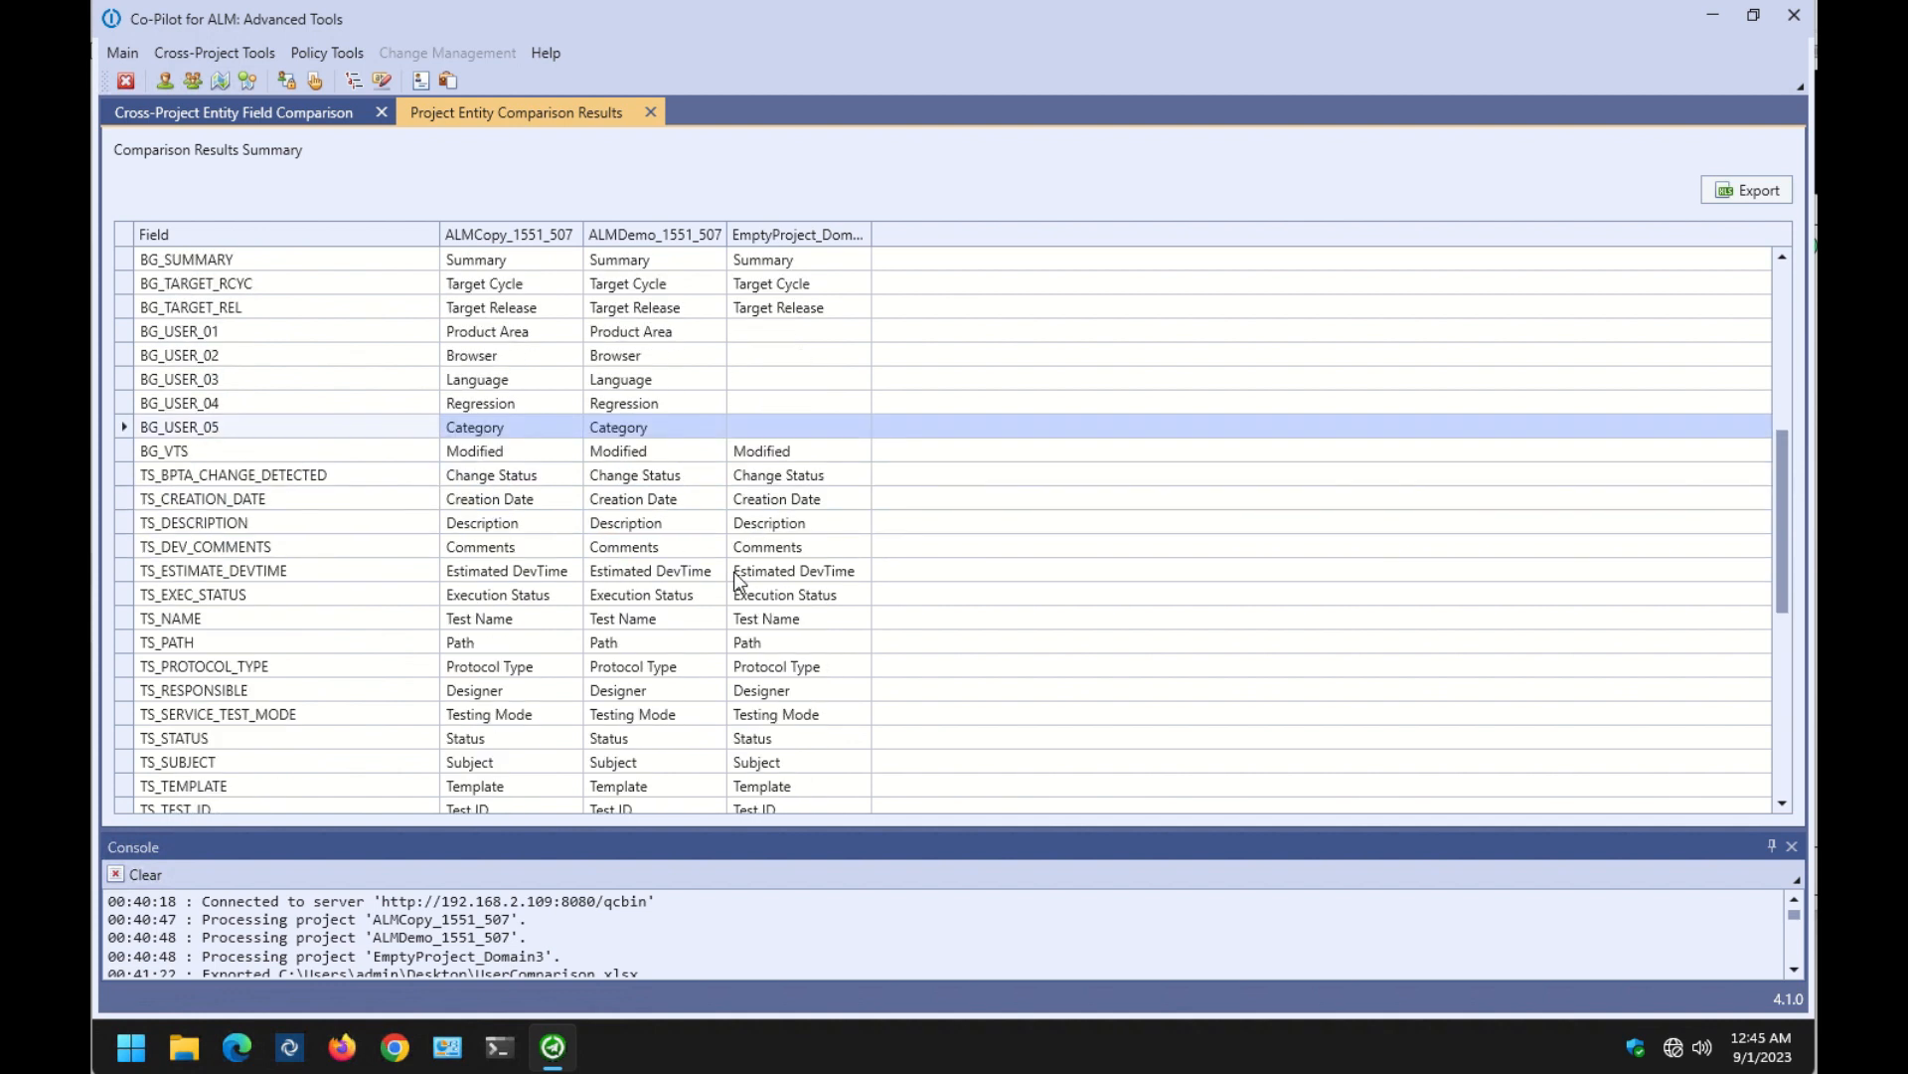
pyautogui.scroll(-2, 746, 577)
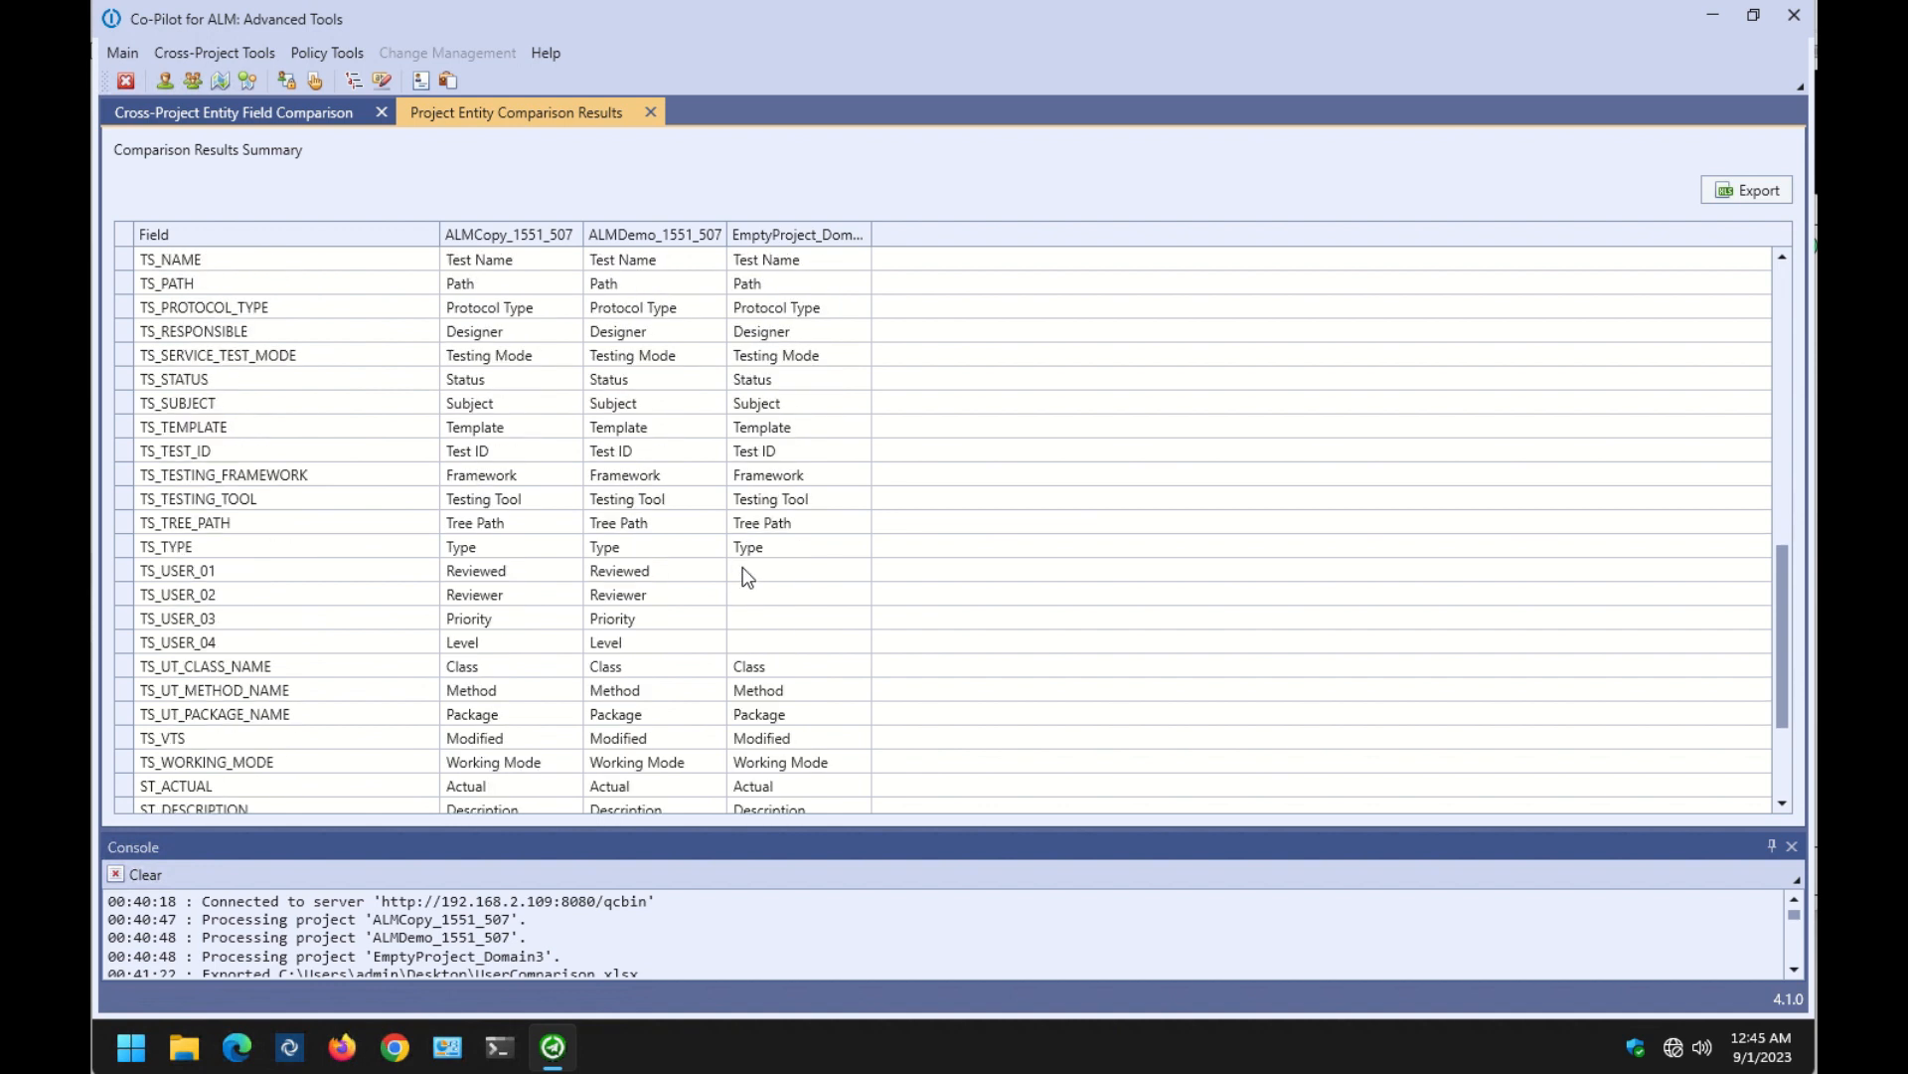
pyautogui.click(127, 573)
pyautogui.click(134, 594)
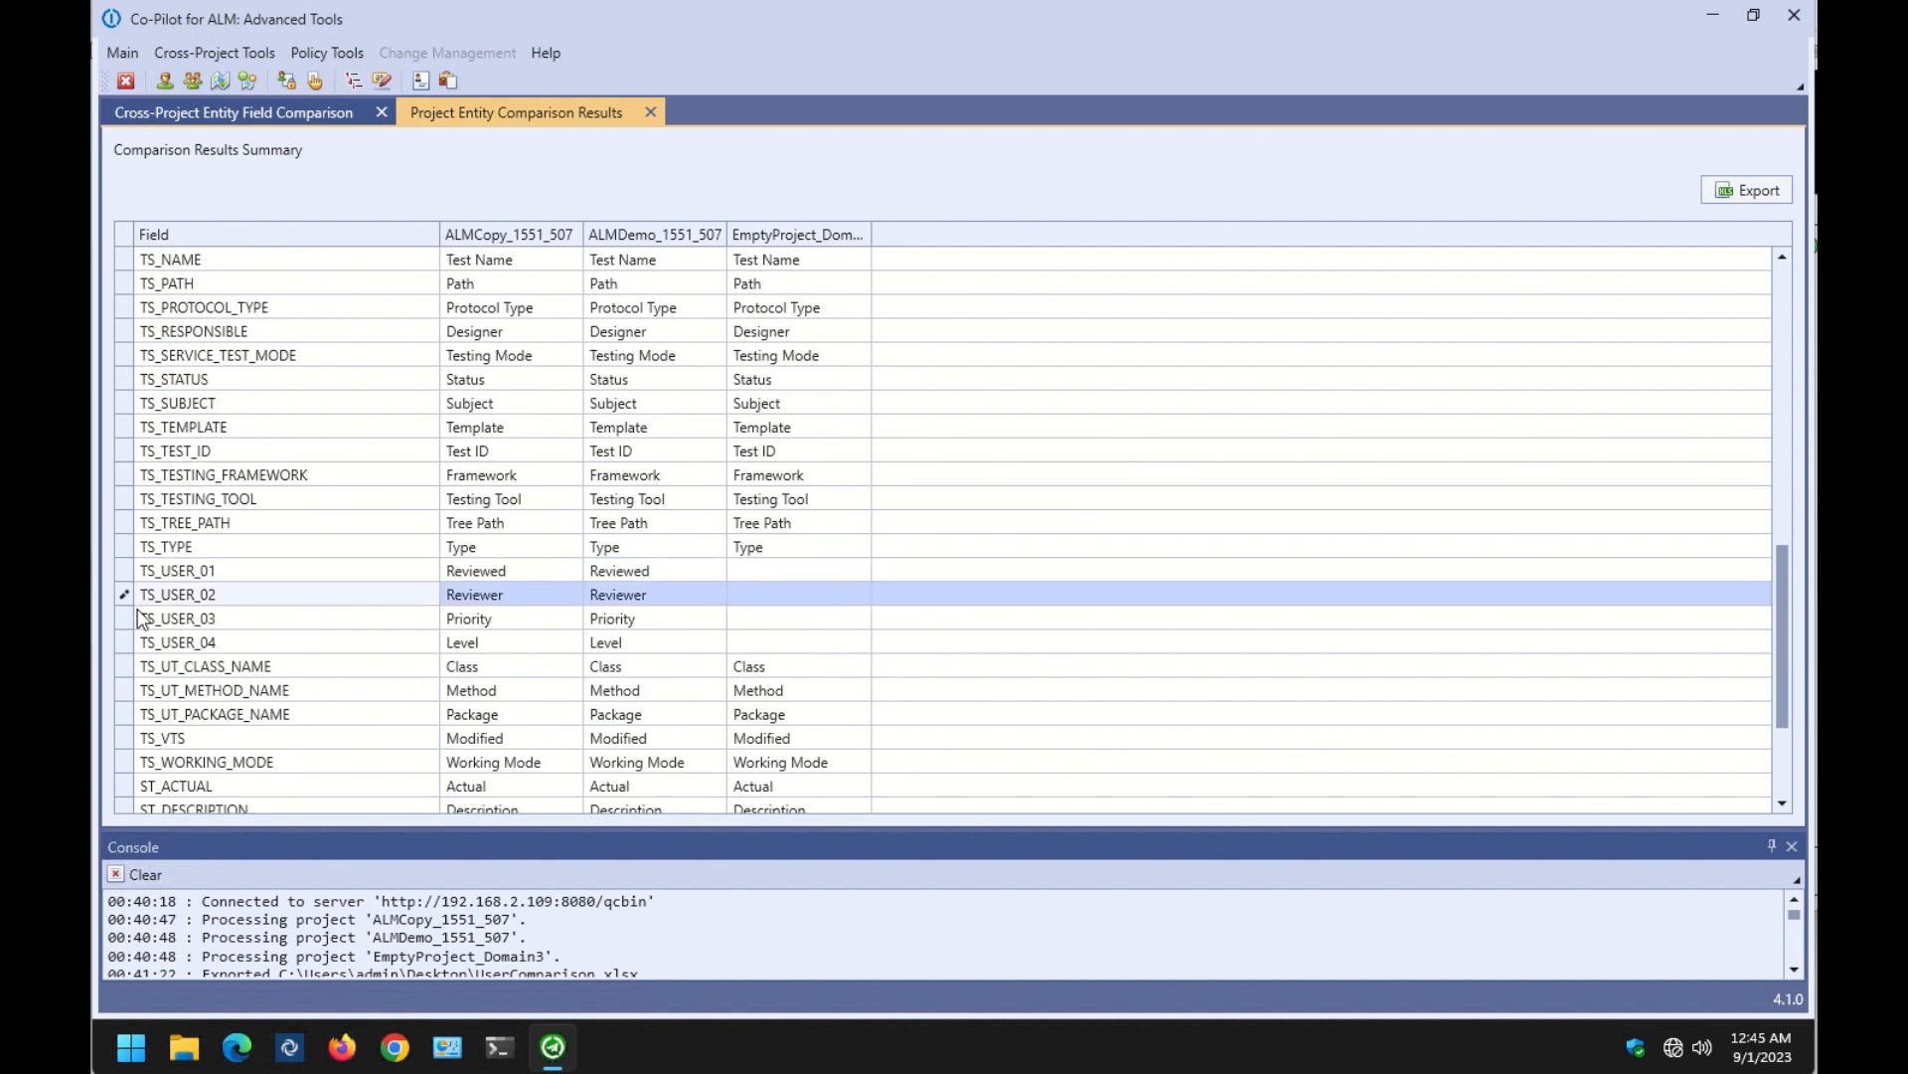
pyautogui.click(141, 618)
pyautogui.click(145, 646)
pyautogui.click(650, 113)
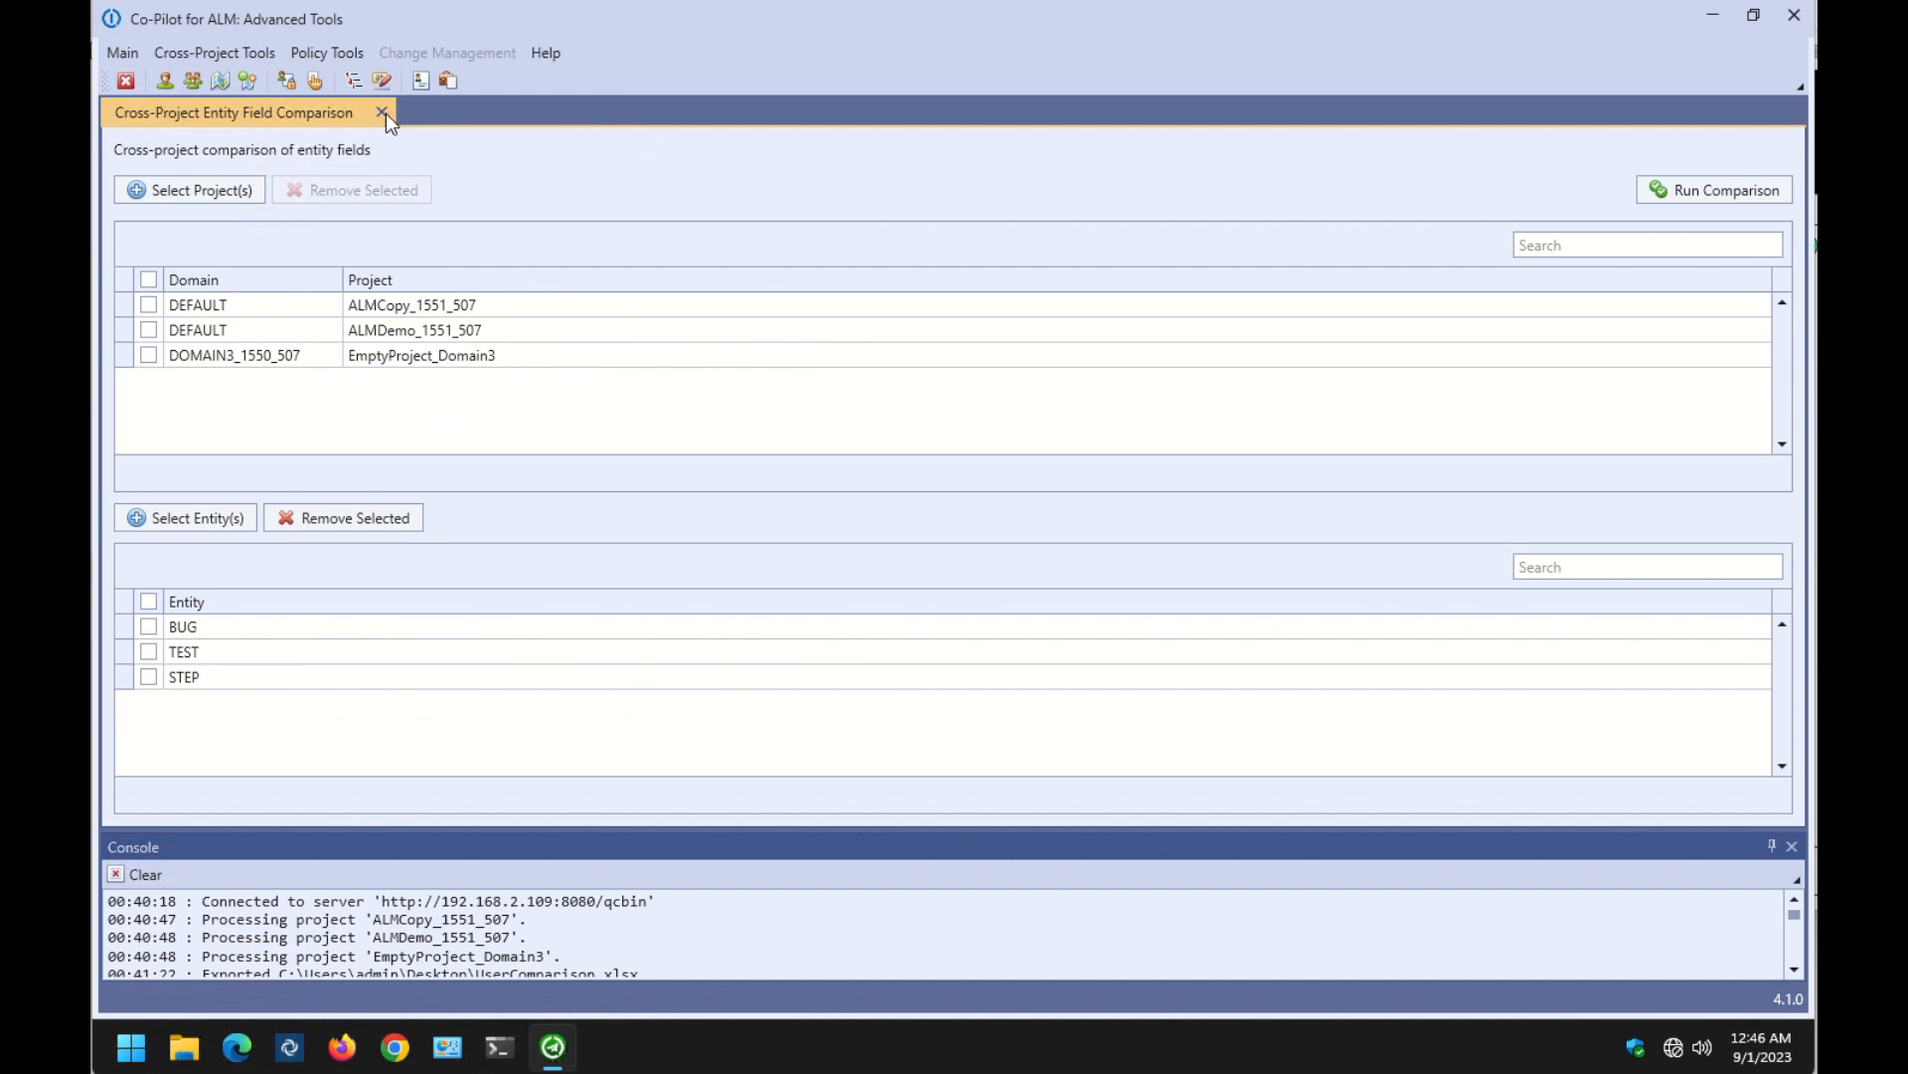
pyautogui.click(383, 114)
pyautogui.click(249, 55)
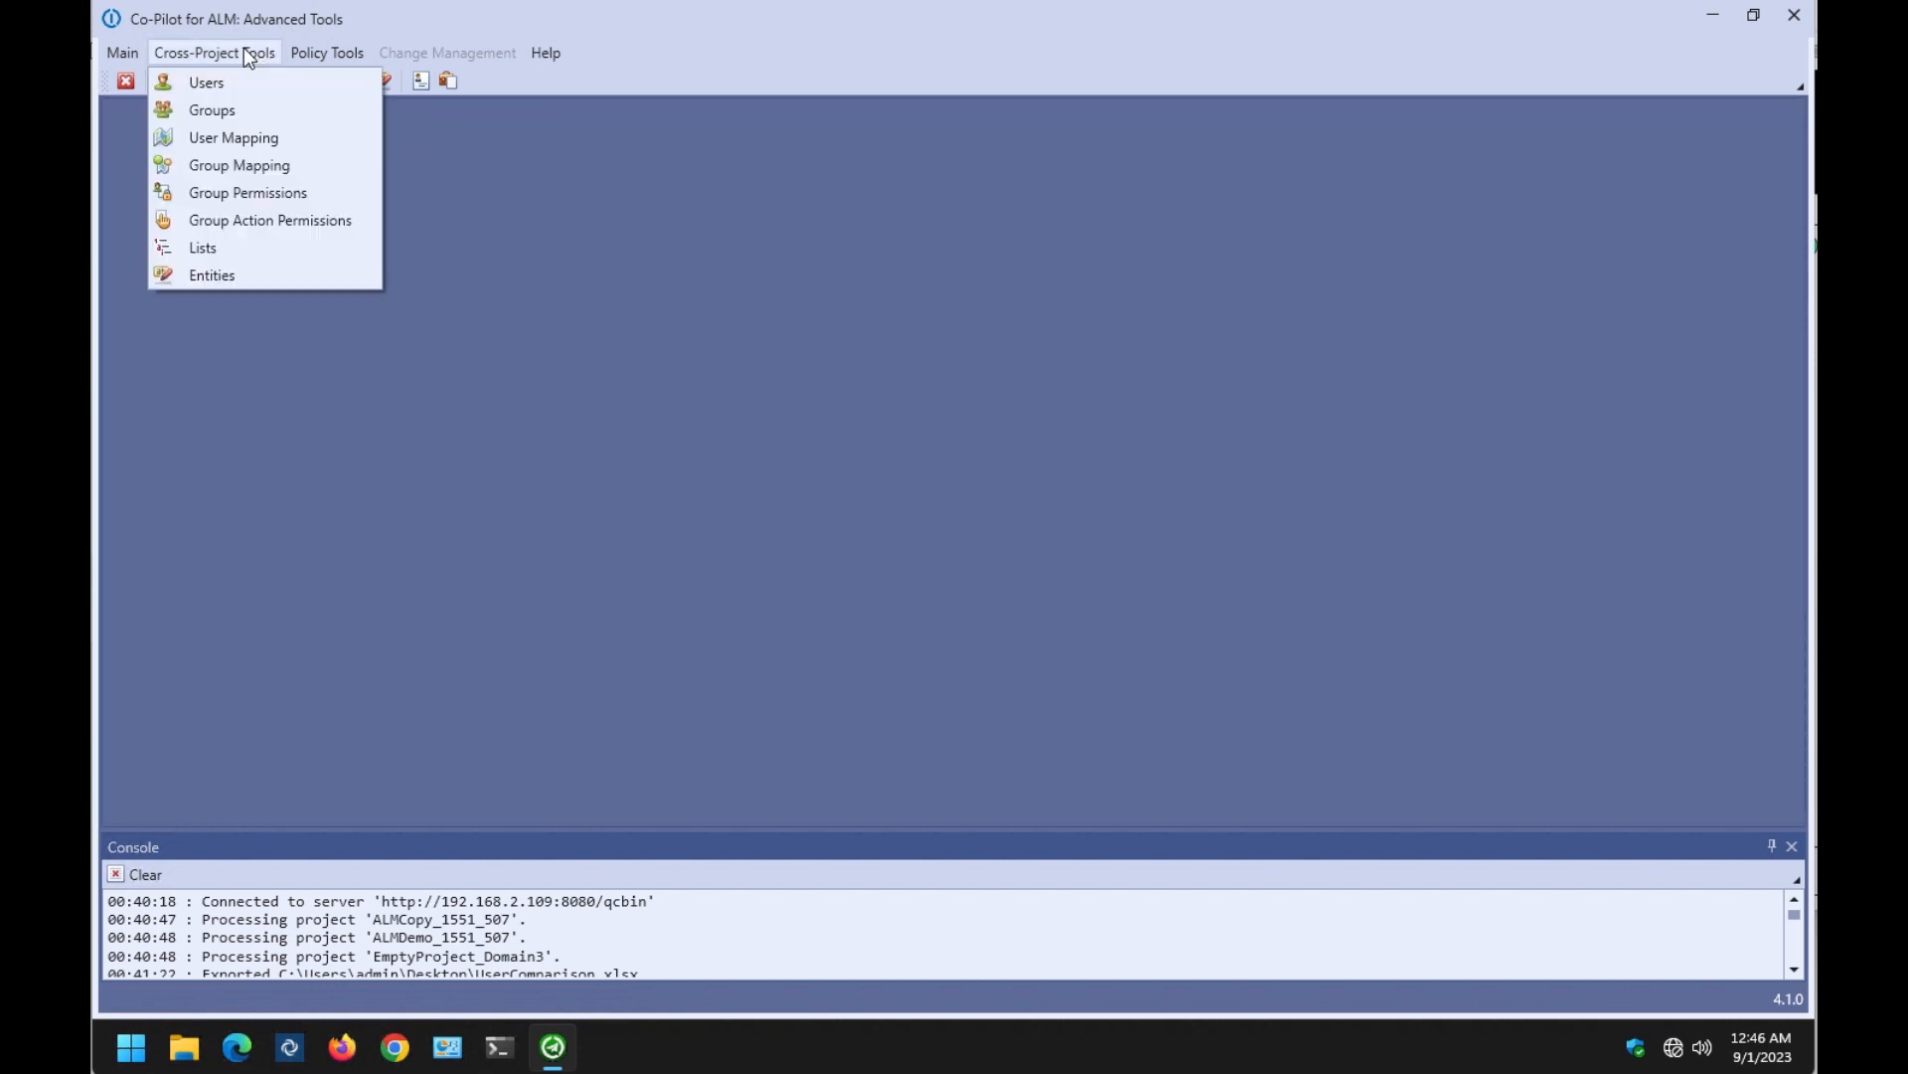
# Start a user policy validation and add all projects of the DEFAULT and DOMAIN3_1550_507 domains.
pyautogui.moveTo(342, 53)
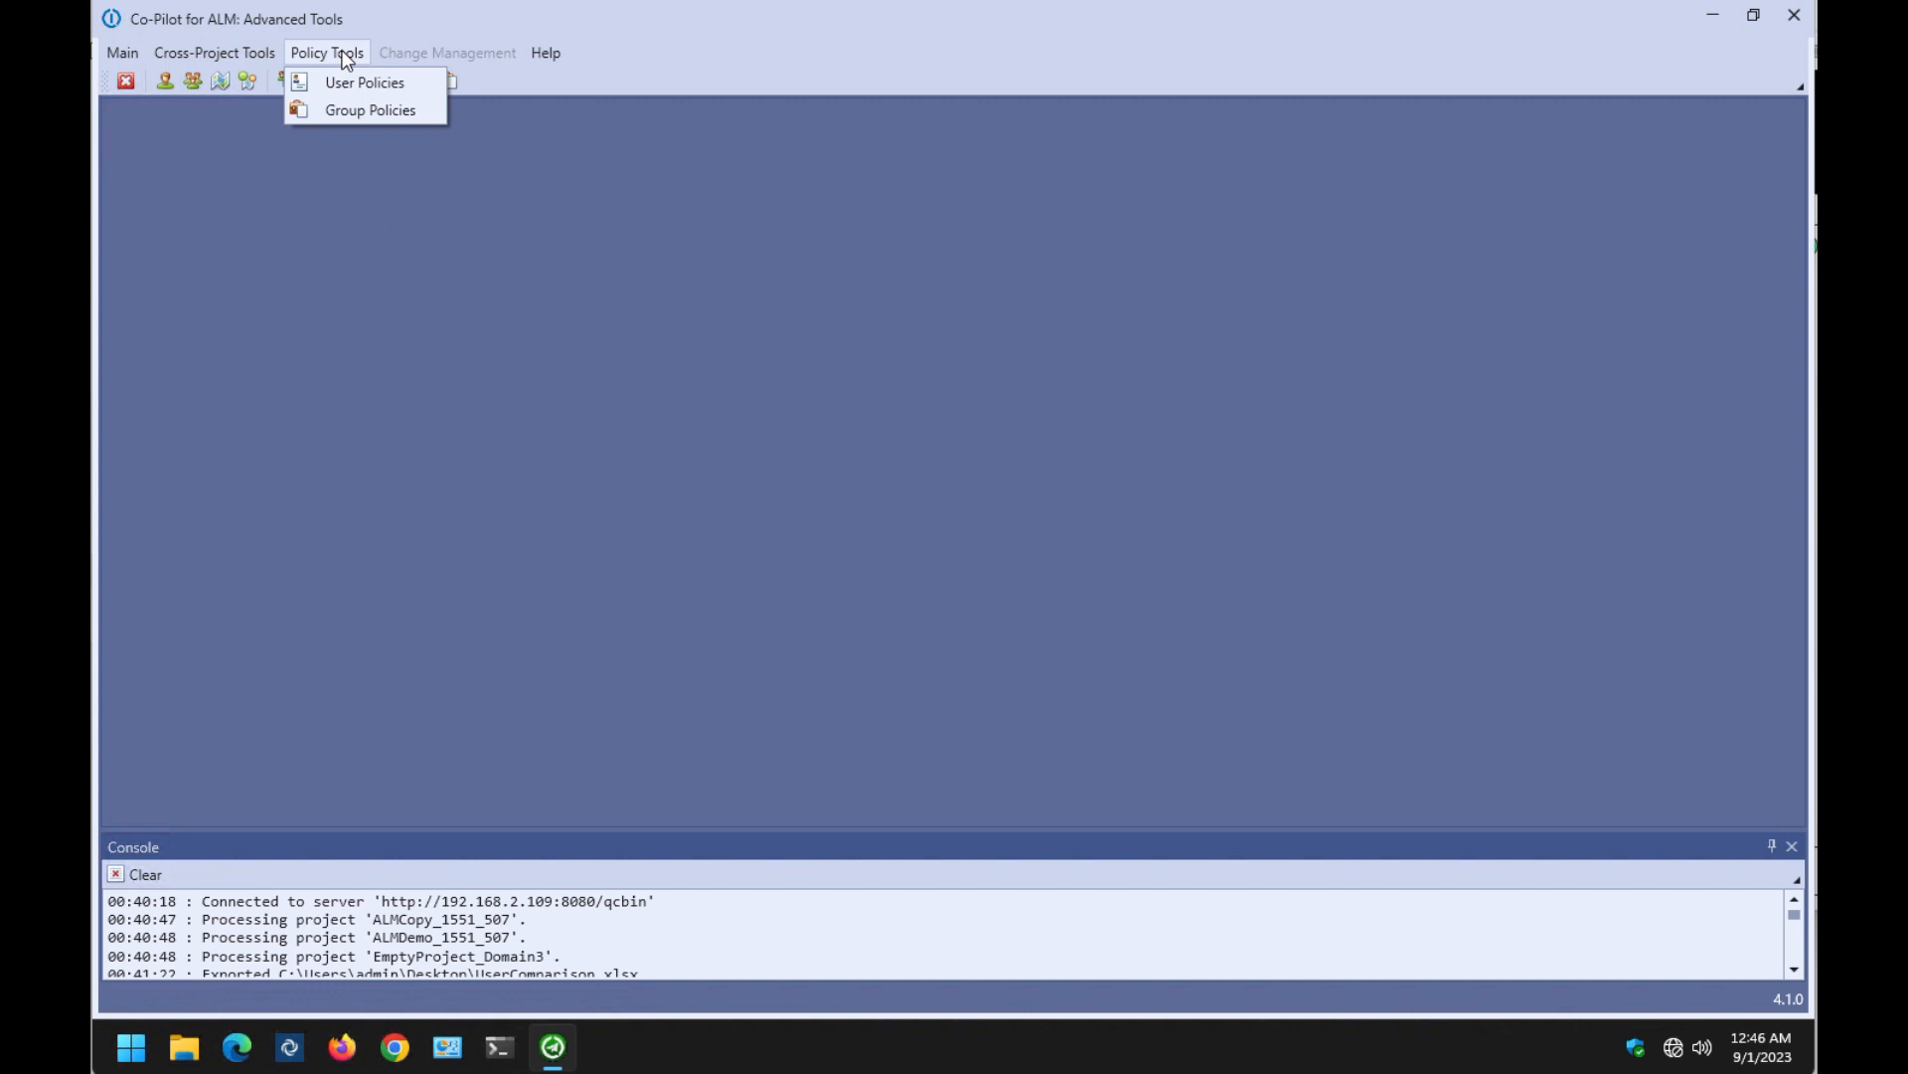
pyautogui.click(358, 82)
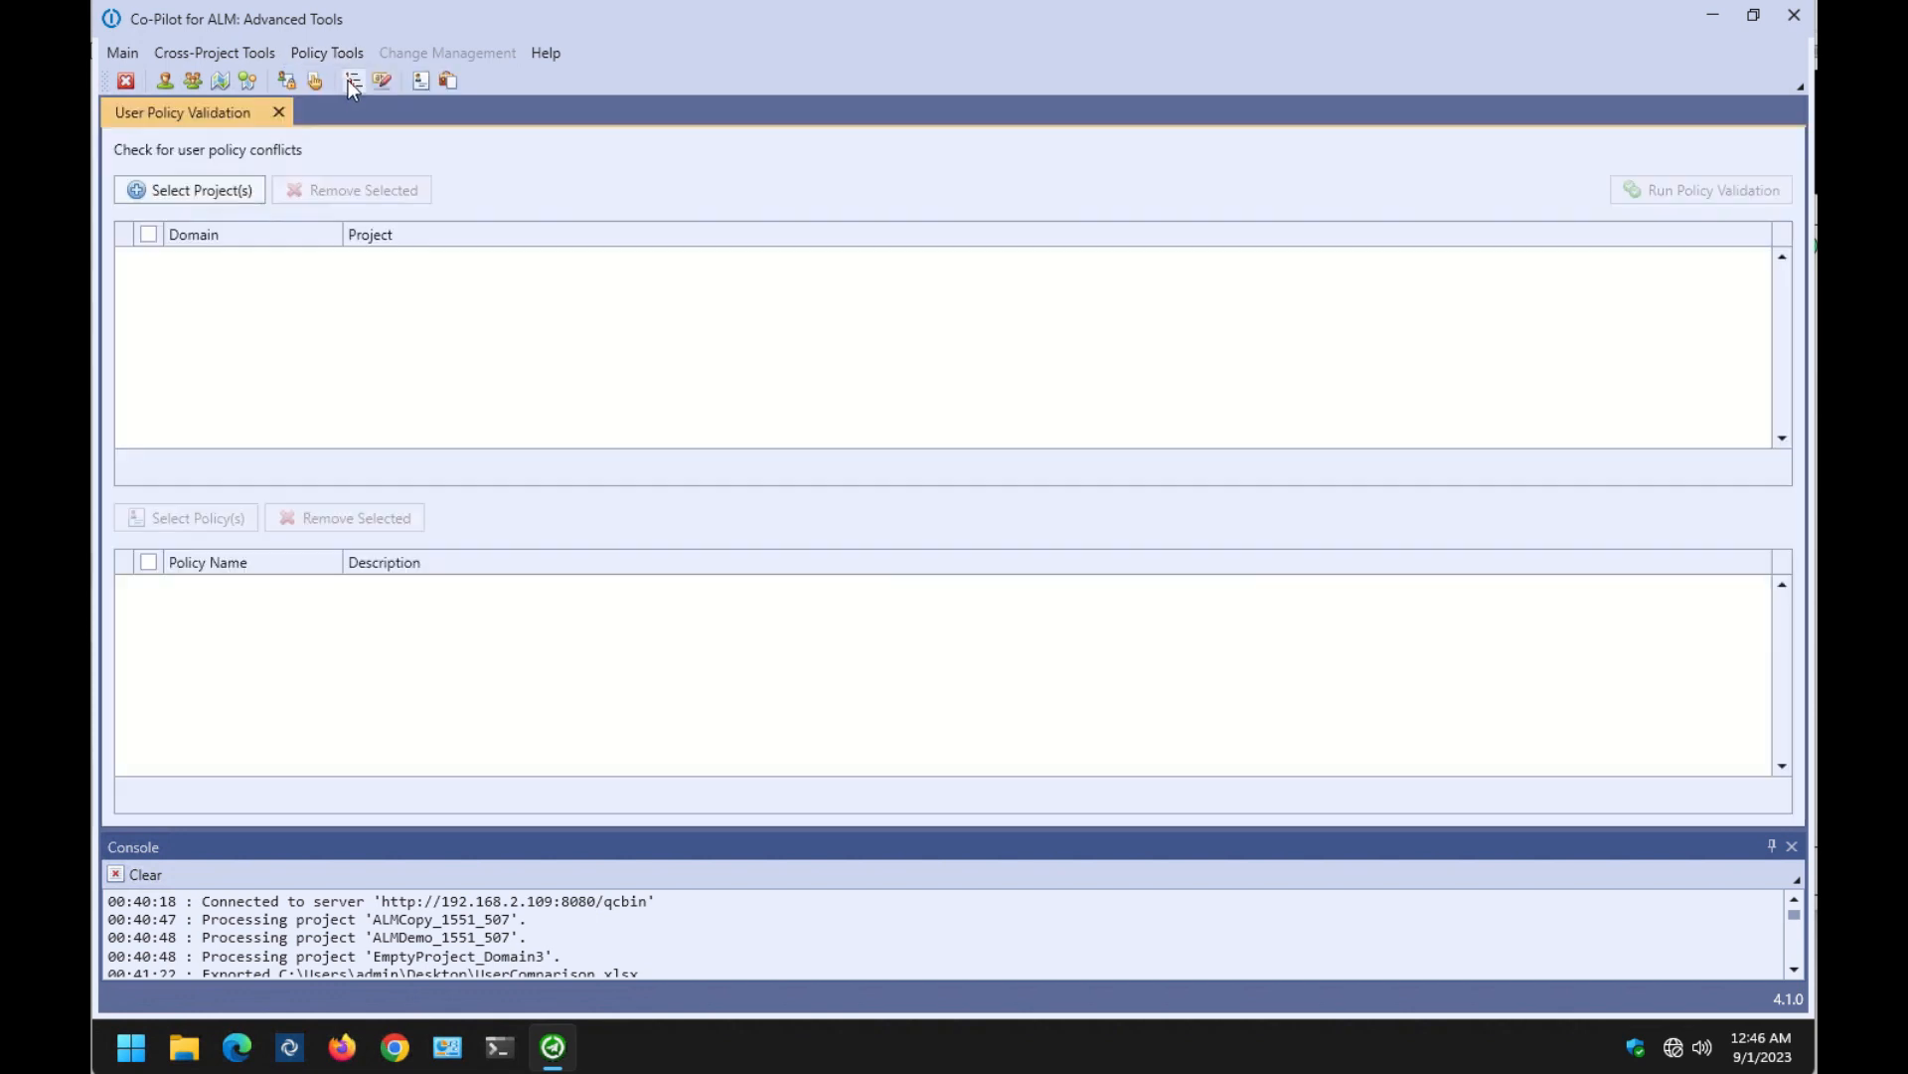
pyautogui.click(227, 192)
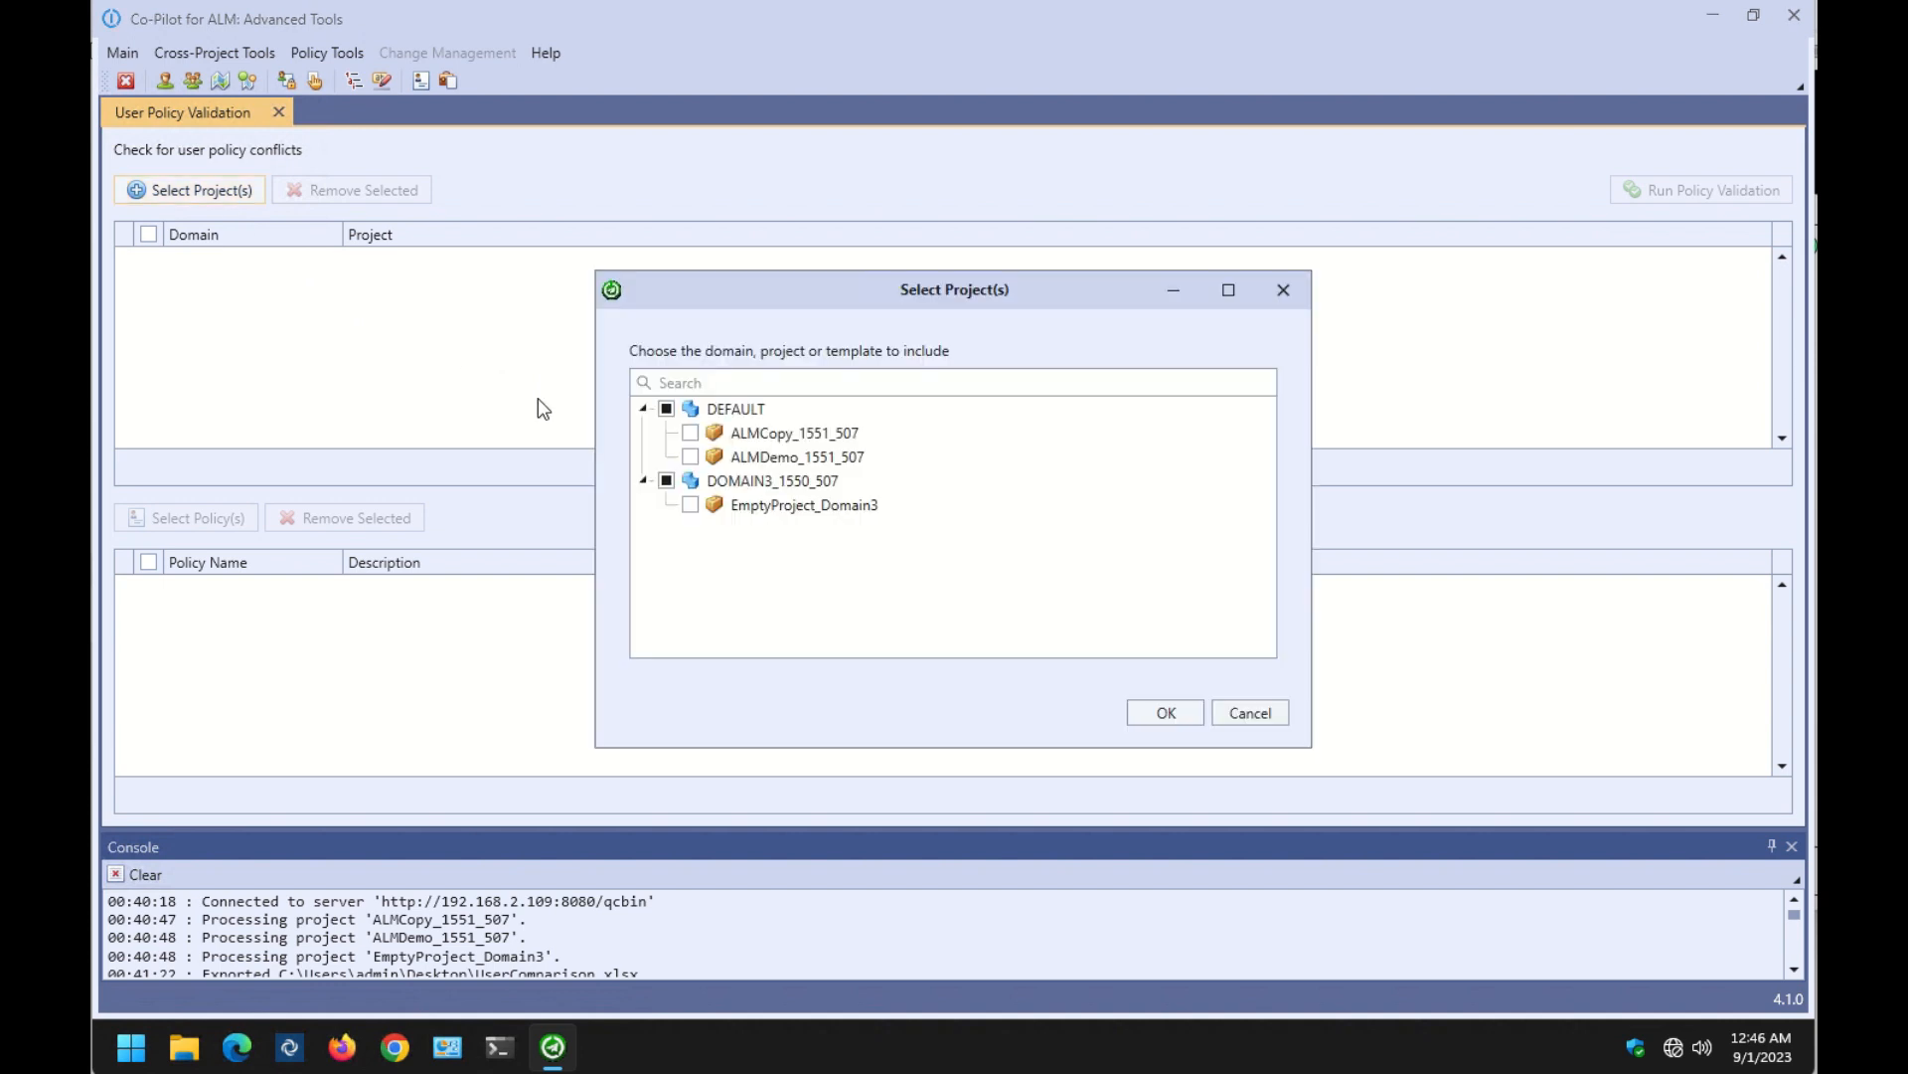
pyautogui.click(666, 409)
pyautogui.click(665, 481)
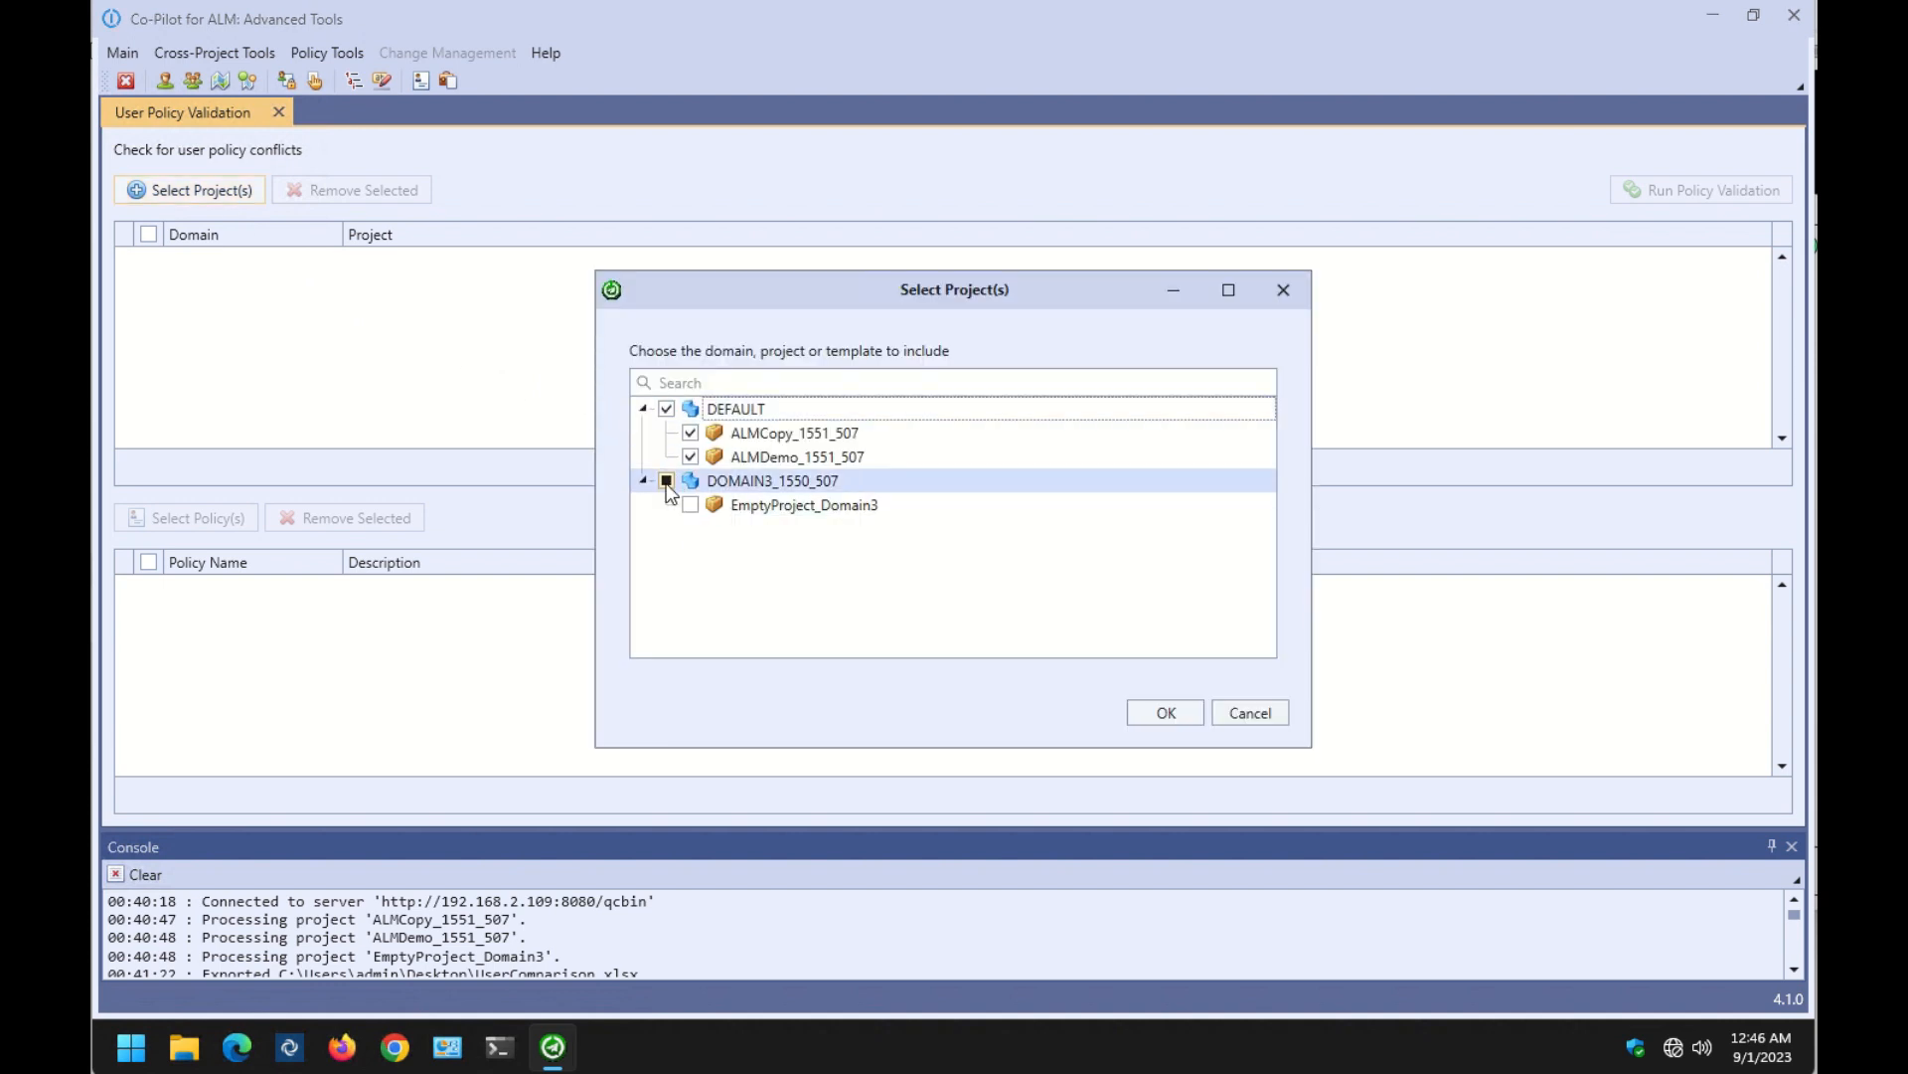
pyautogui.click(1166, 713)
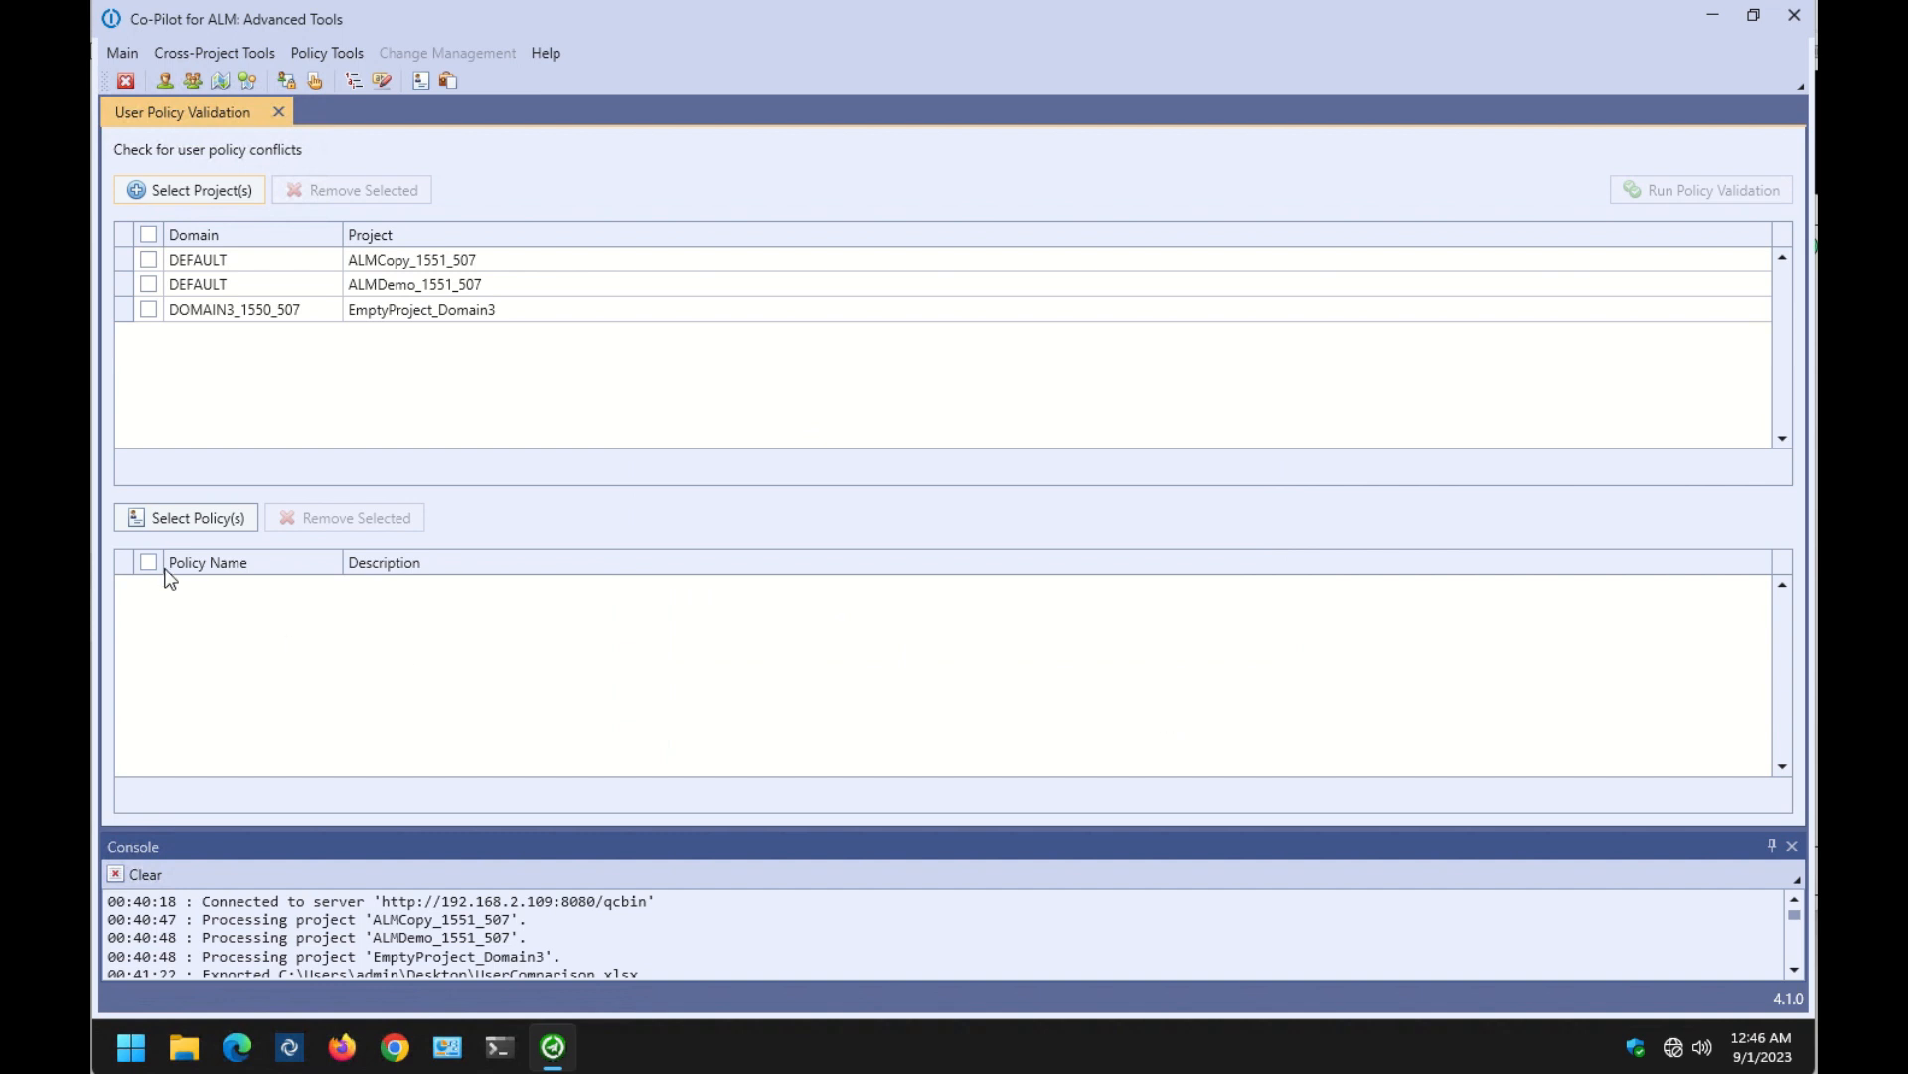
# Add the Multiple Group Conflict policy to the user policy validation and run the validation.
pyautogui.click(164, 518)
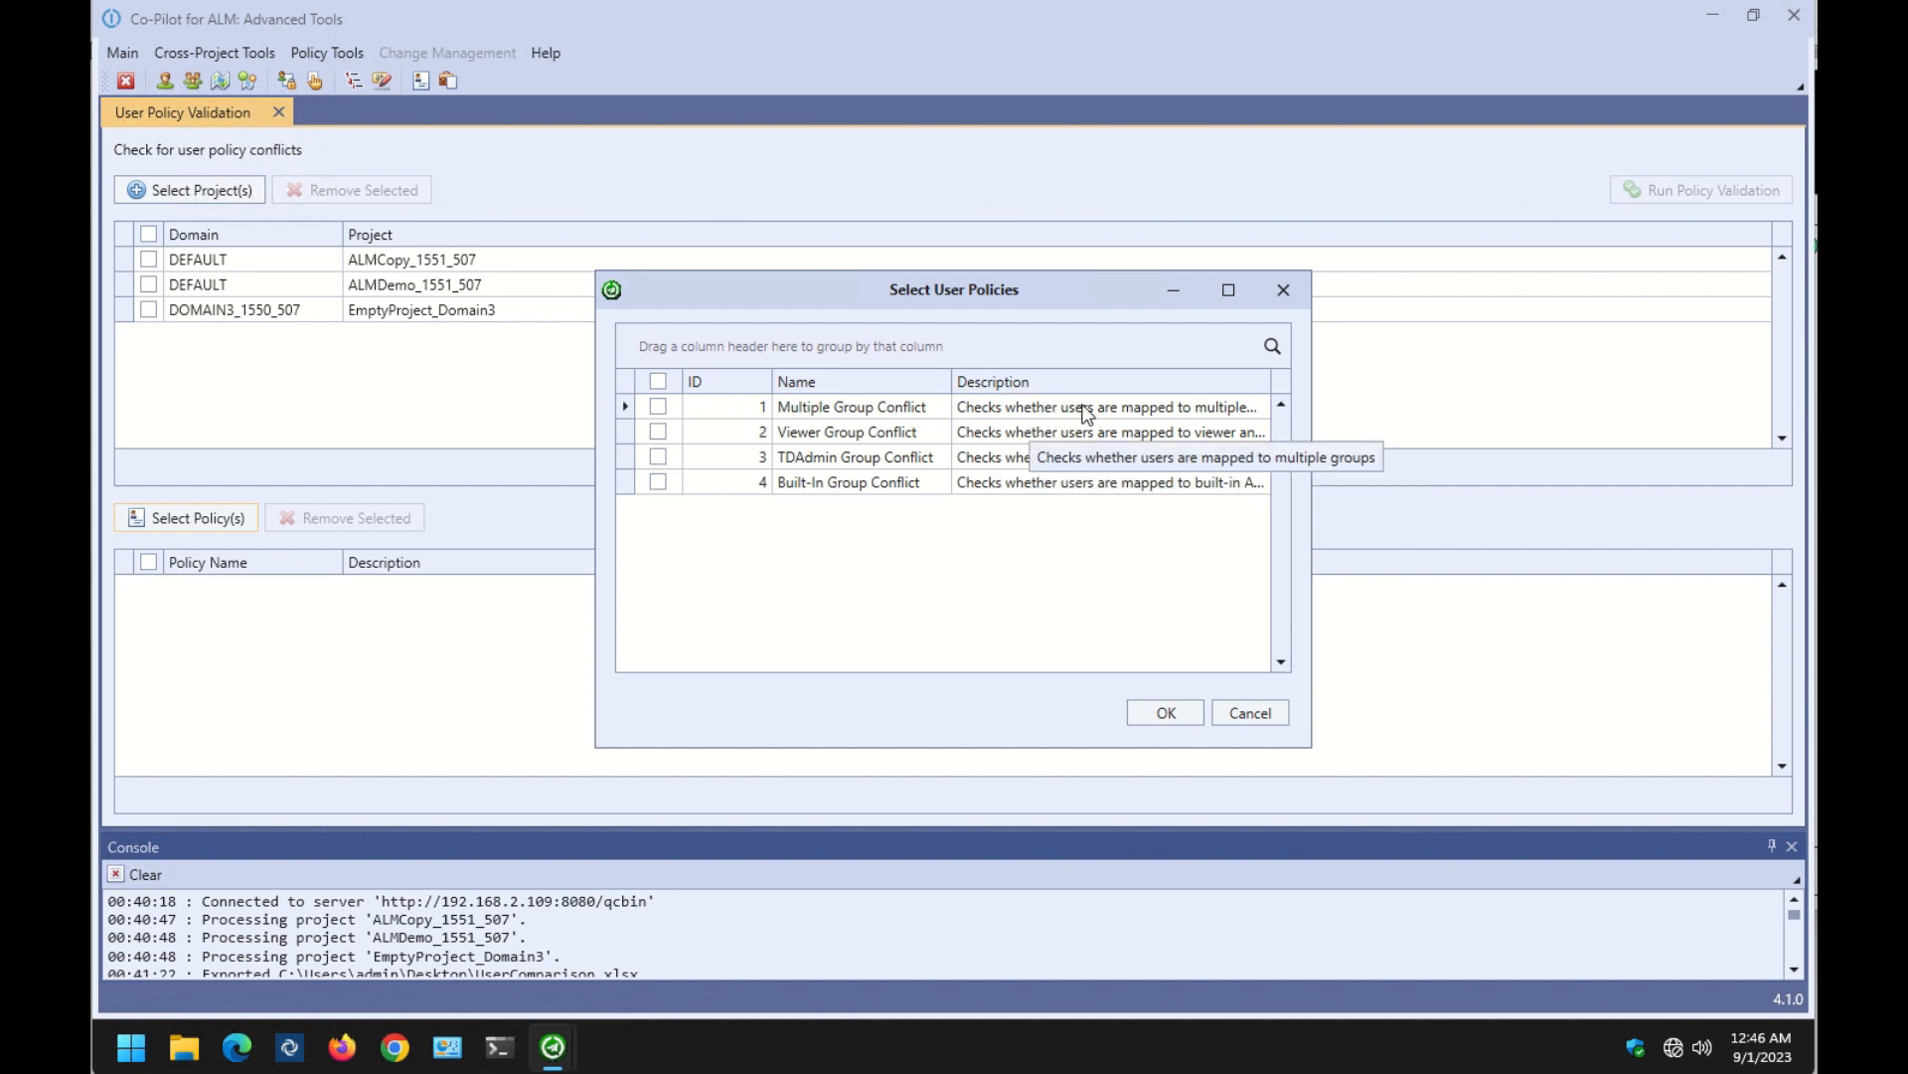
pyautogui.click(664, 406)
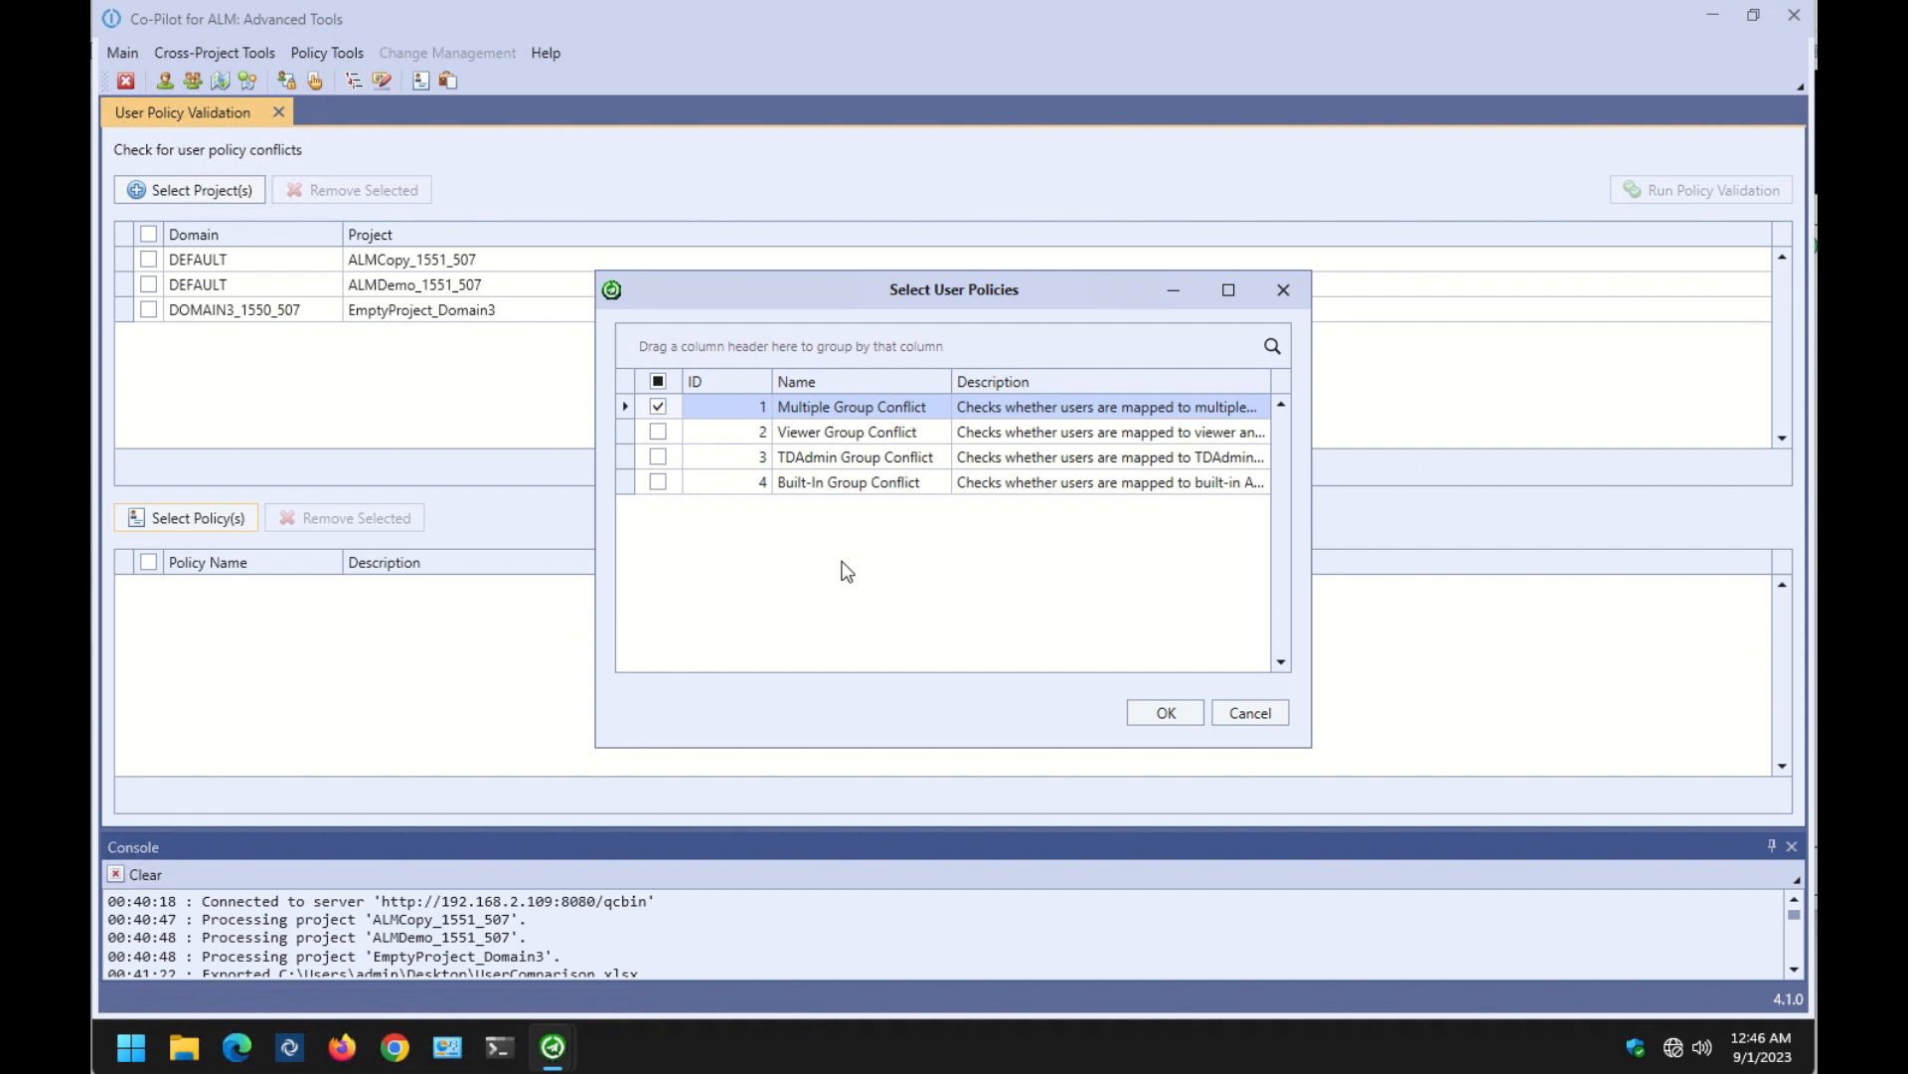
pyautogui.click(1153, 708)
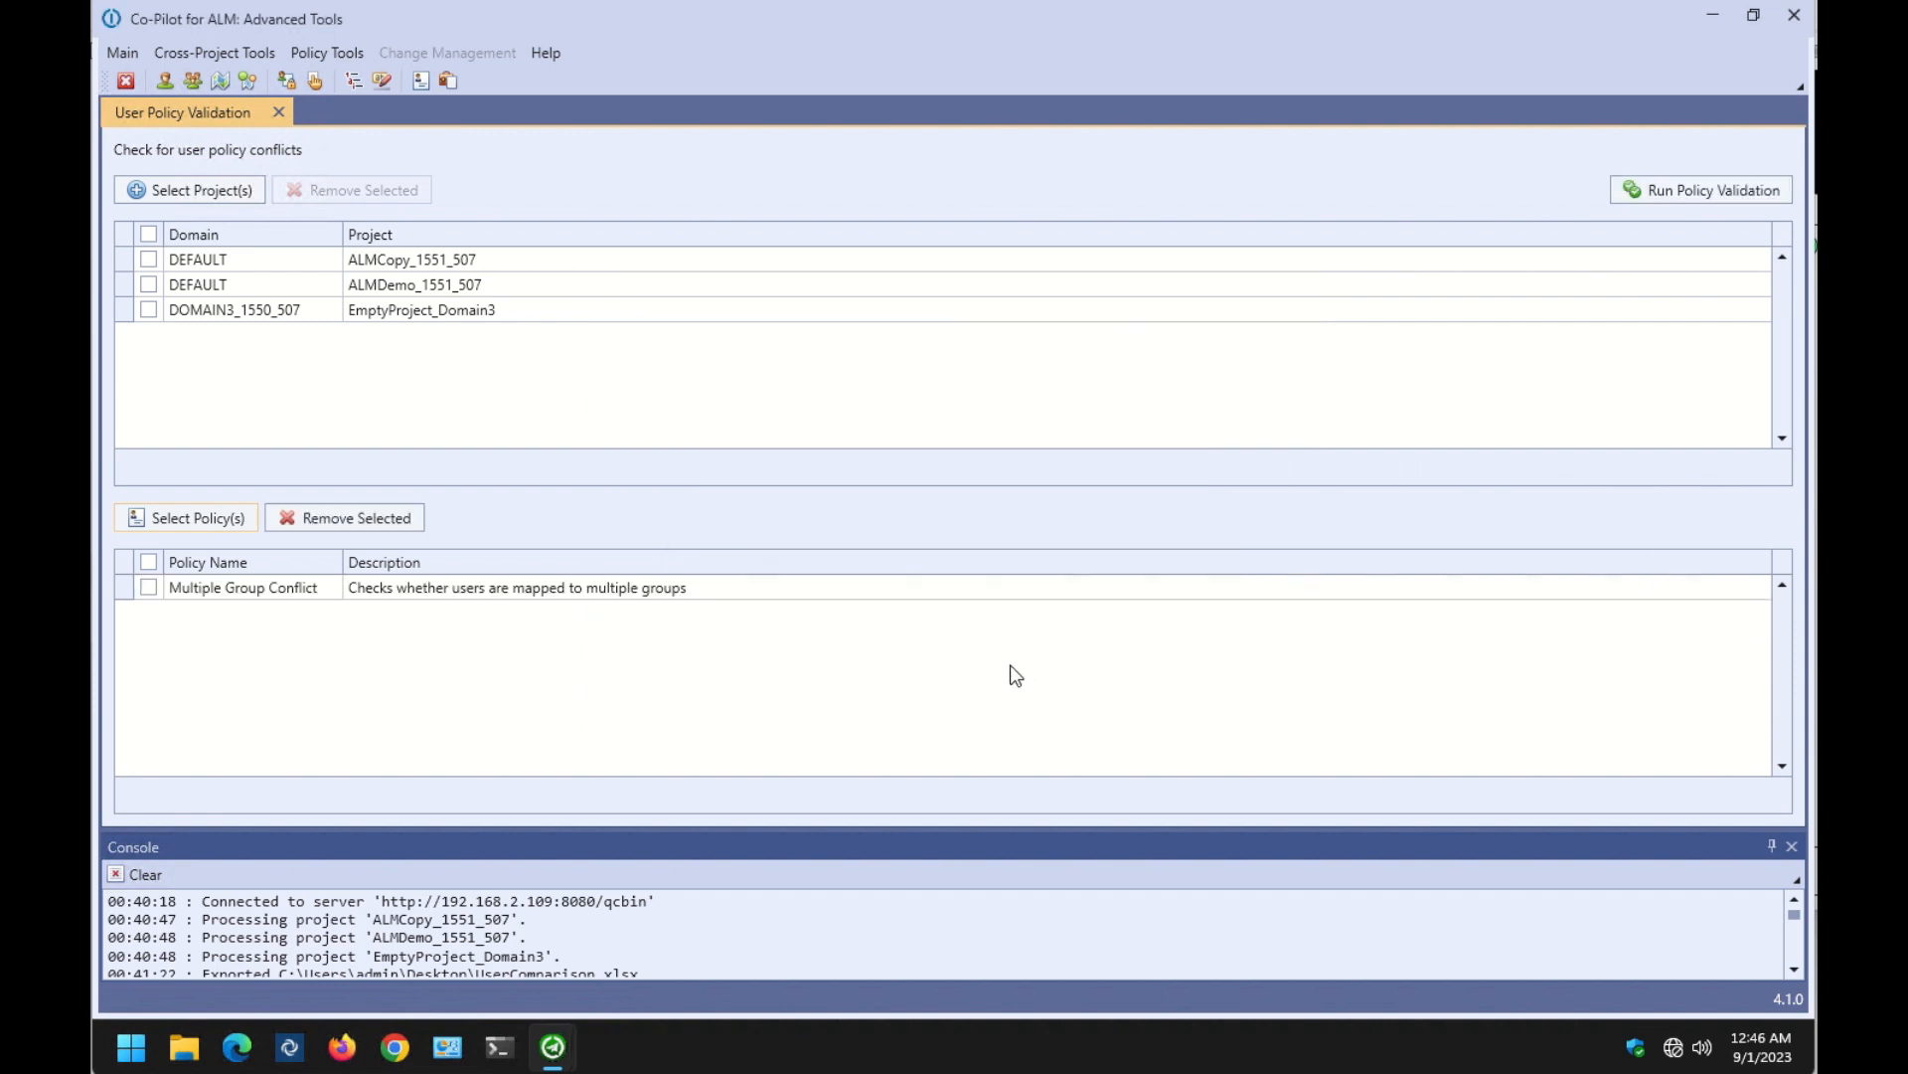
pyautogui.click(1667, 190)
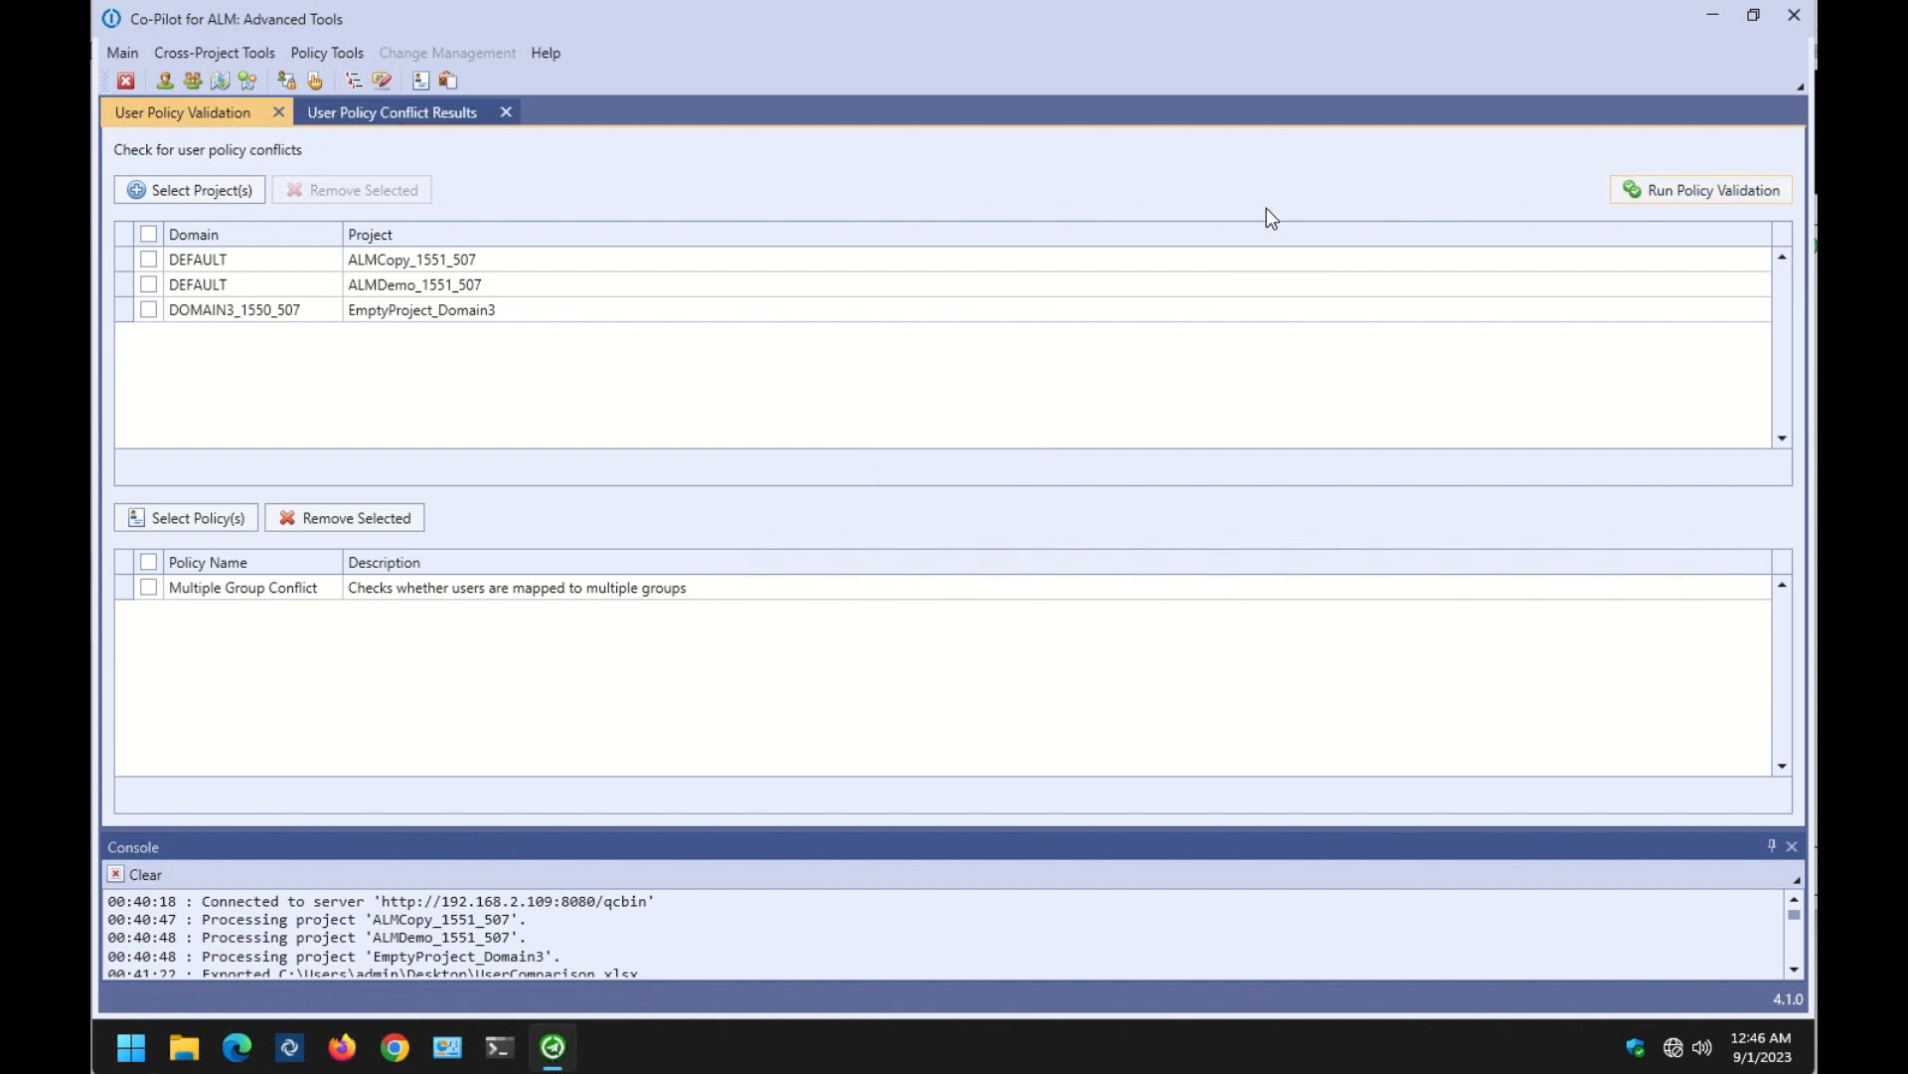
# Show the user policy conflict results and examine the users marked as Fail for Multiple Group Conflict in each project.
pyautogui.click(380, 111)
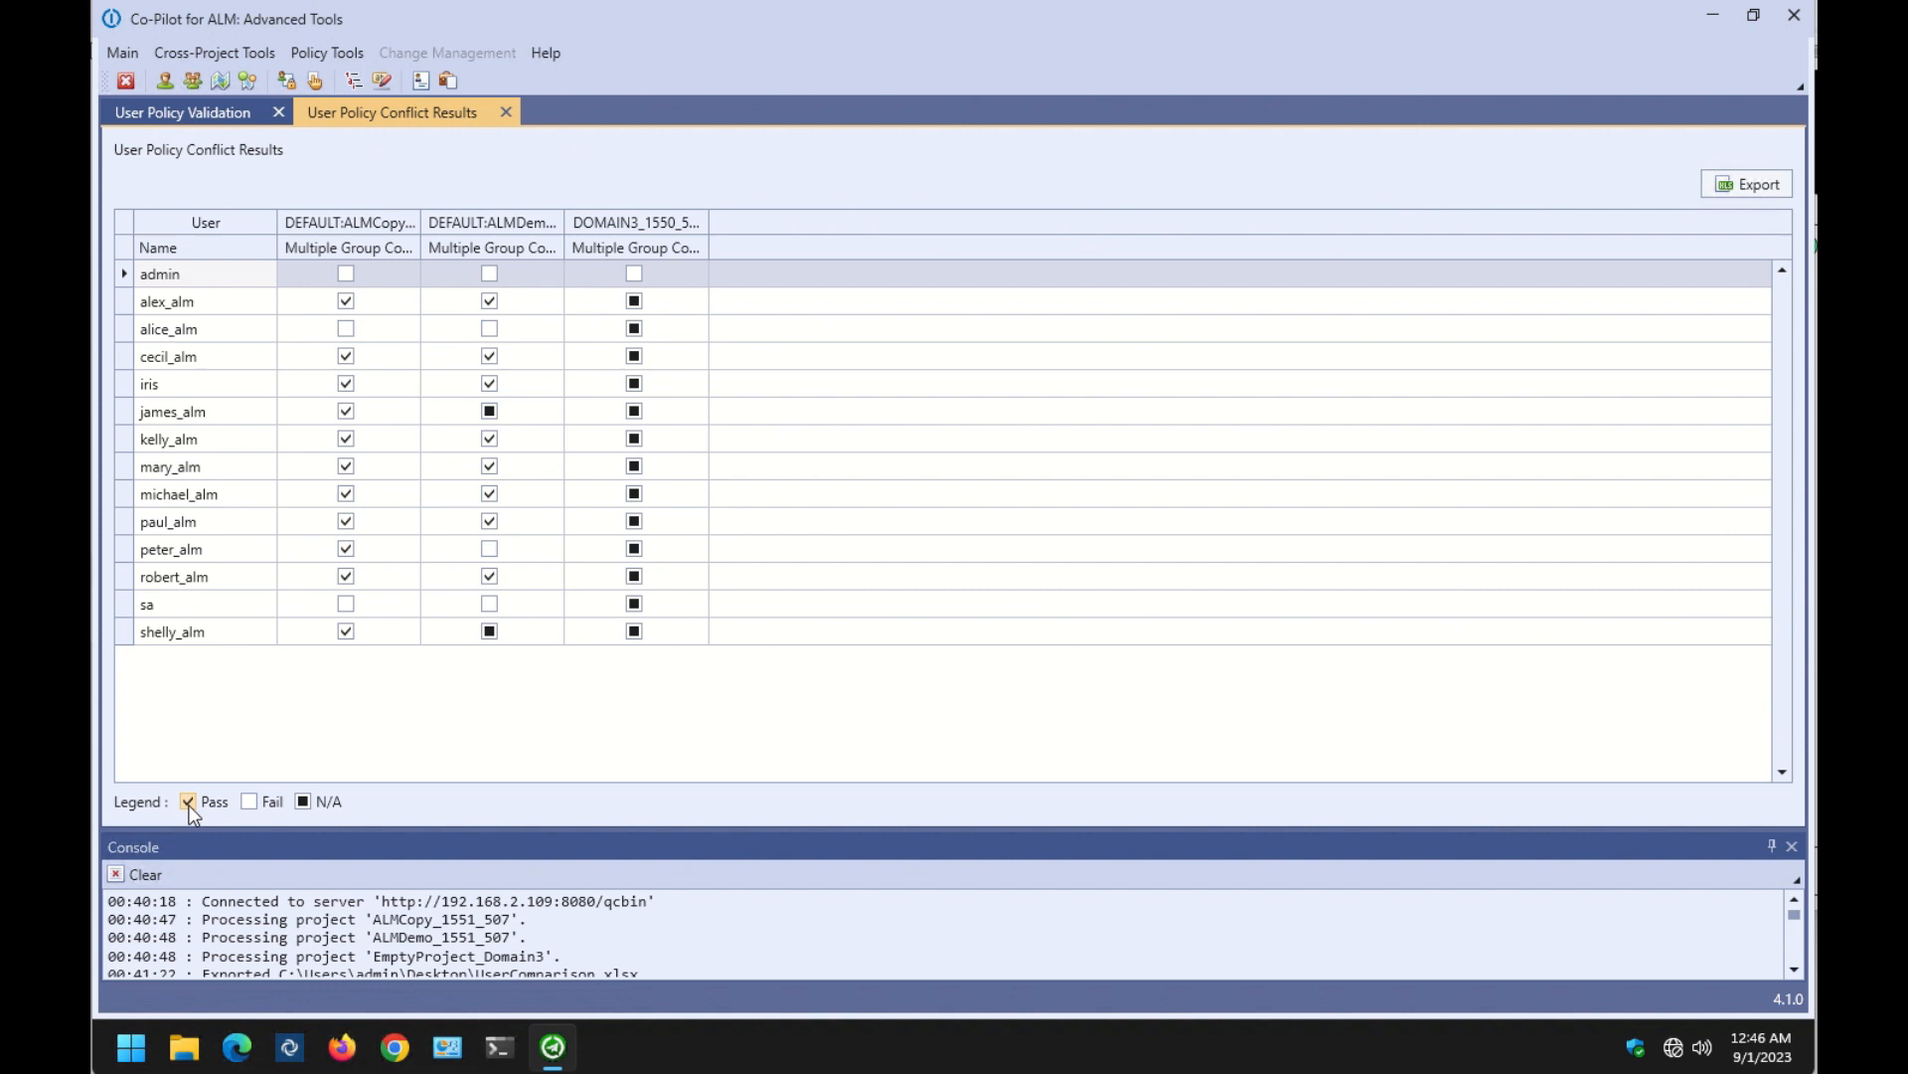
pyautogui.click(129, 328)
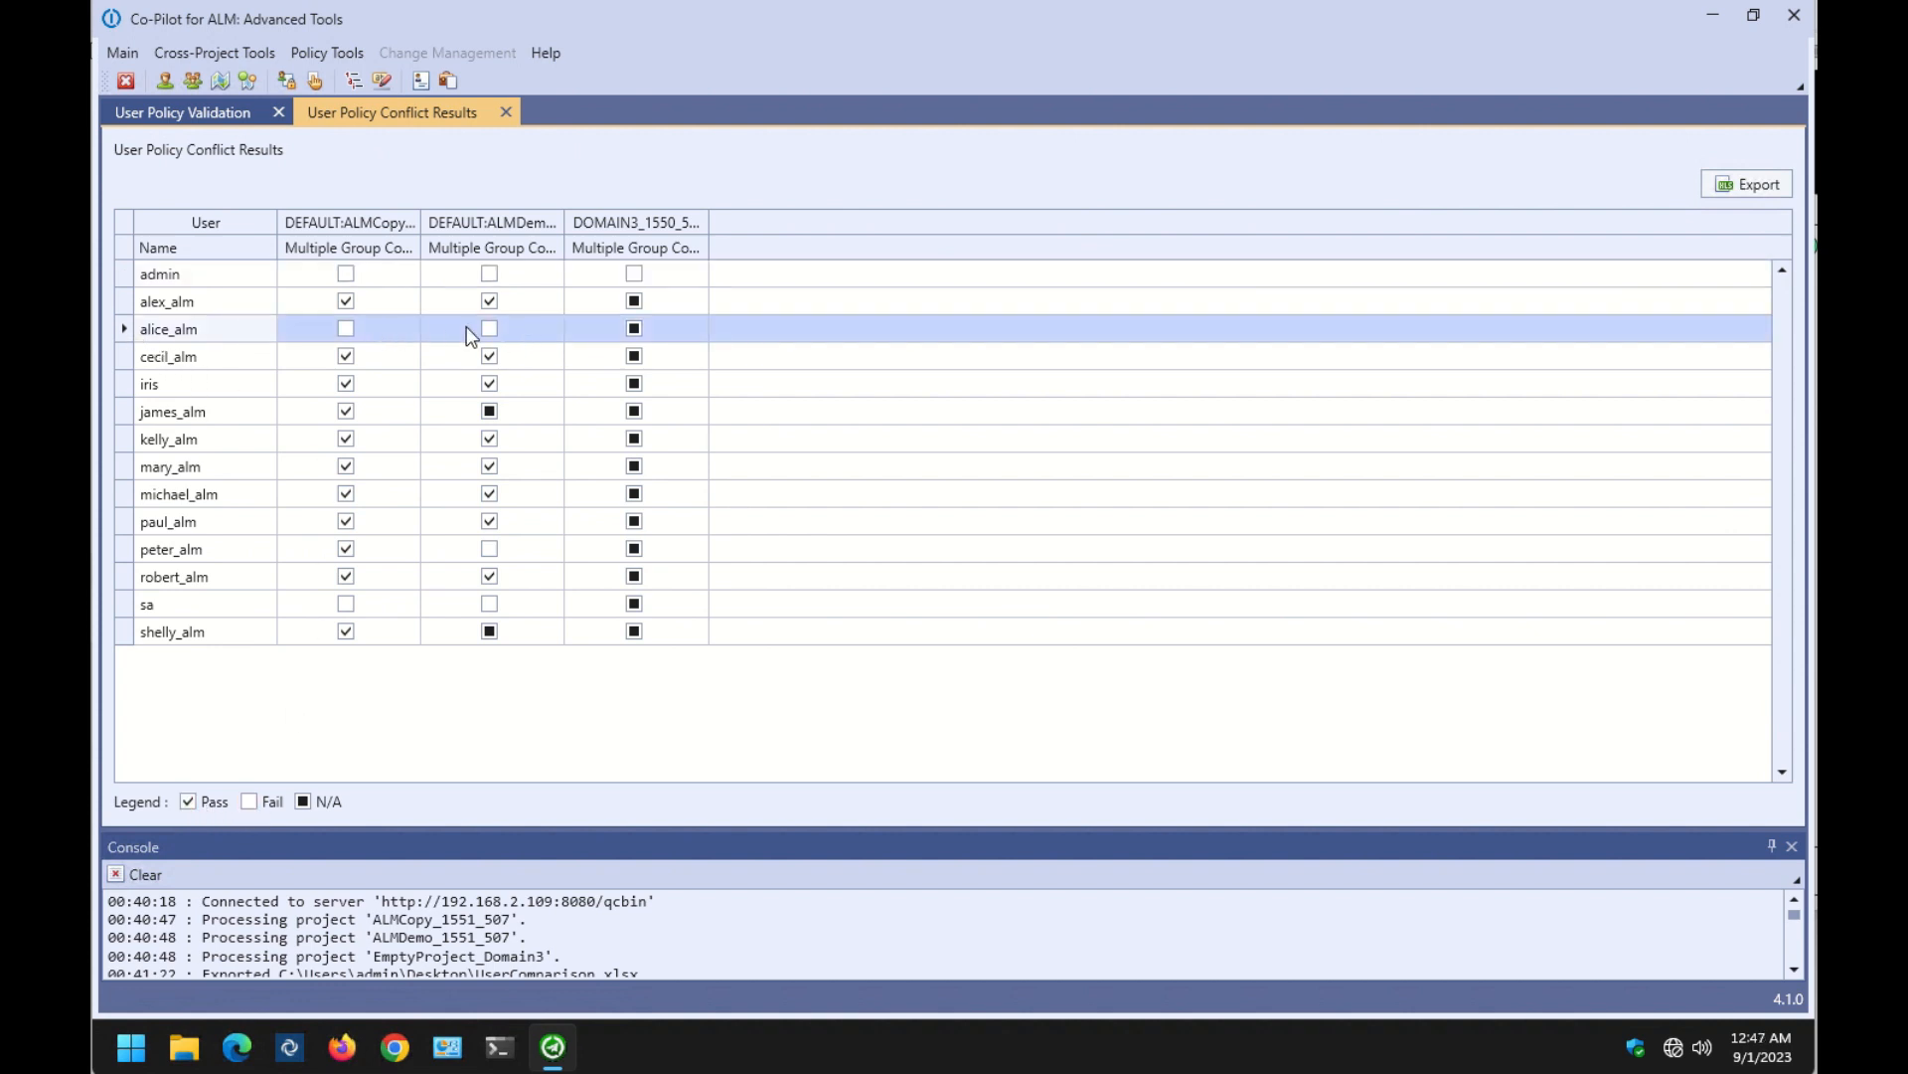
pyautogui.click(134, 549)
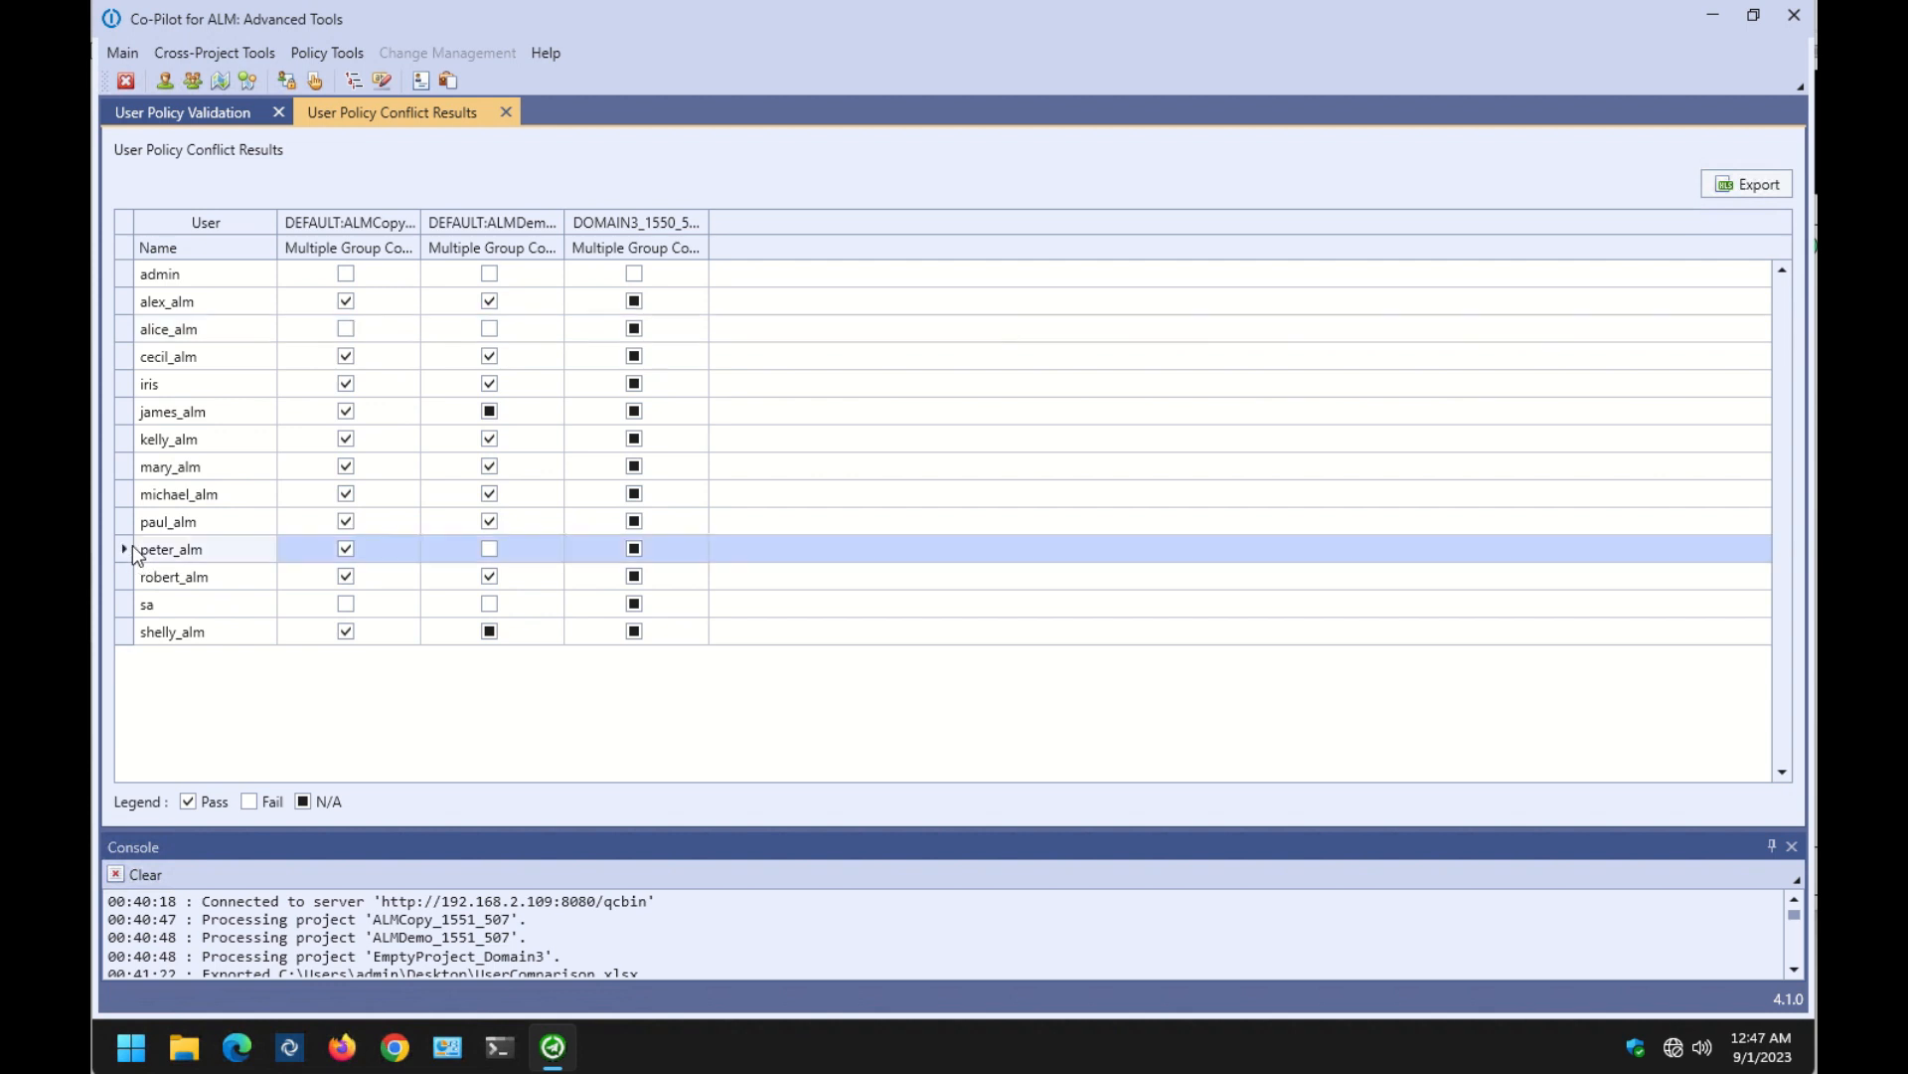
pyautogui.click(129, 604)
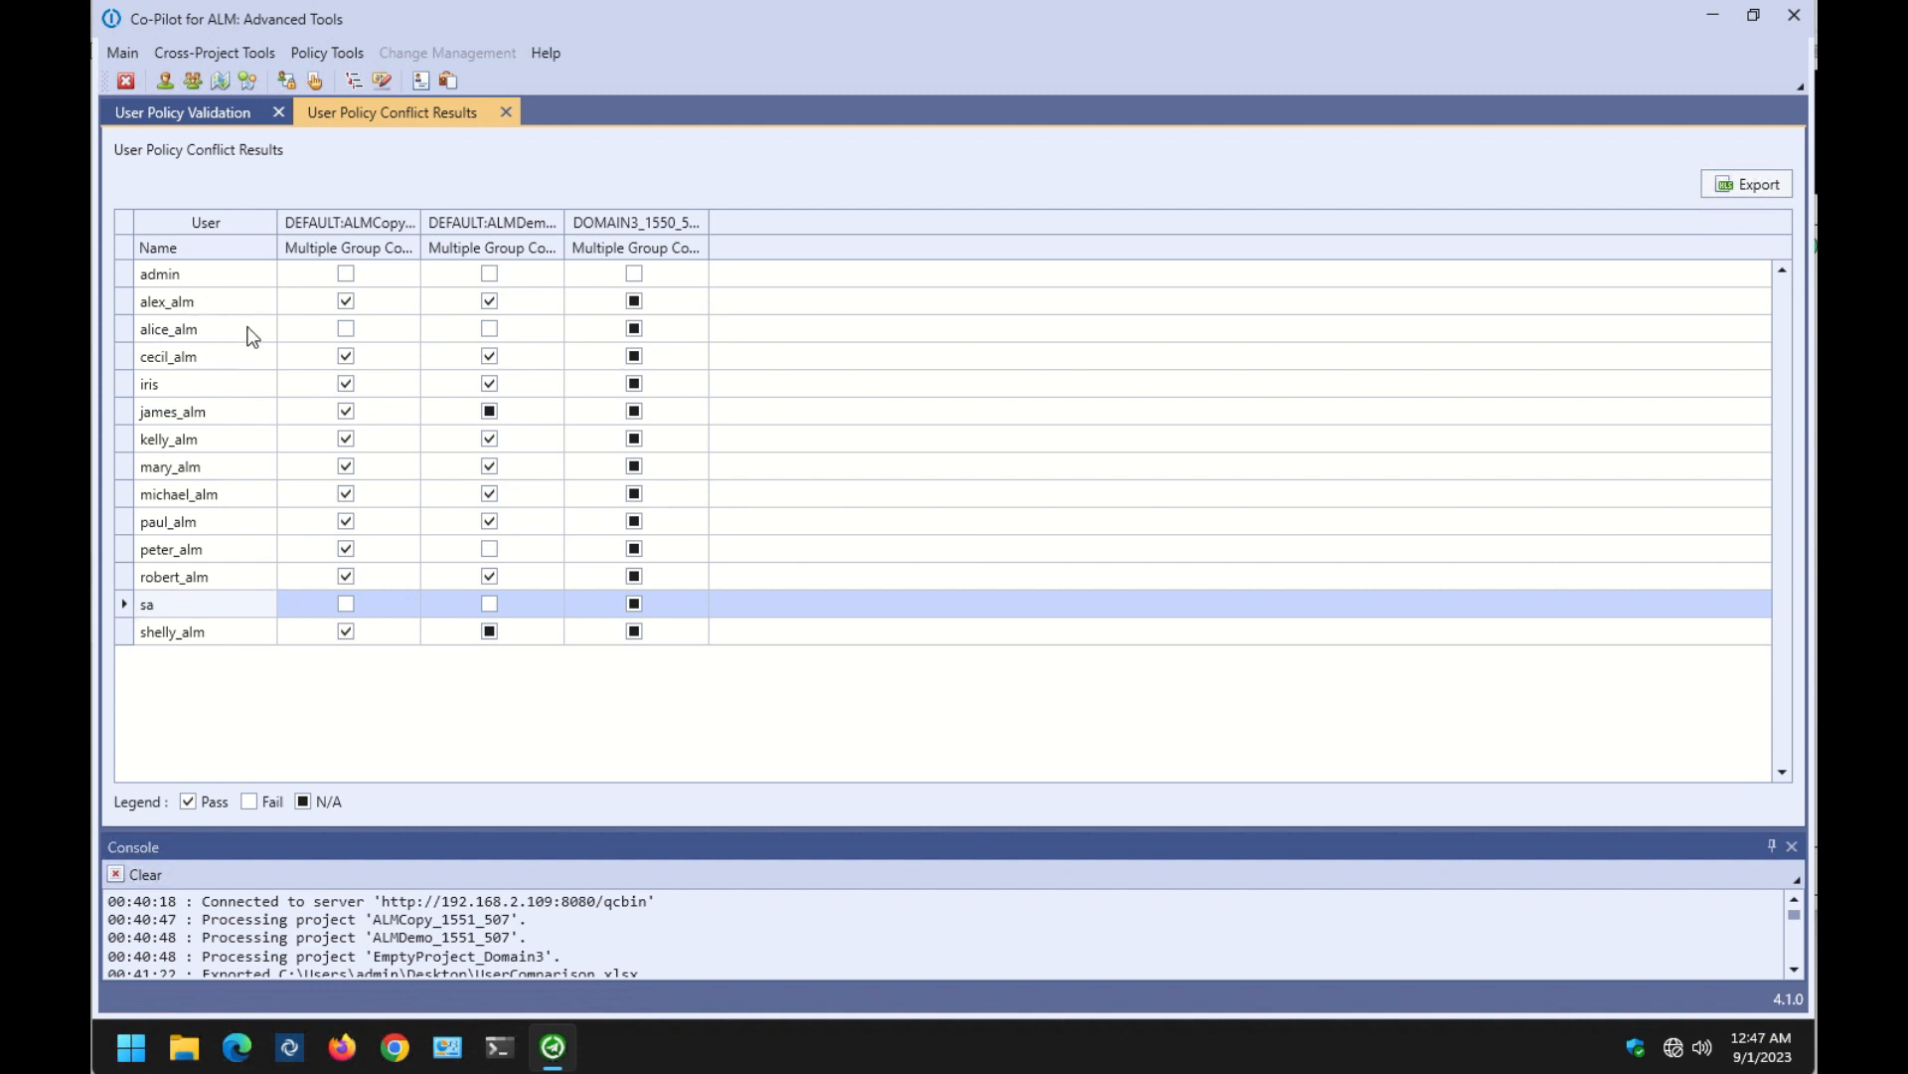
# Set up a cross-project user mapping comparison with all projects of the DEFAULT and DOMAIN3_1550_507 domains and run it.
pyautogui.click(214, 53)
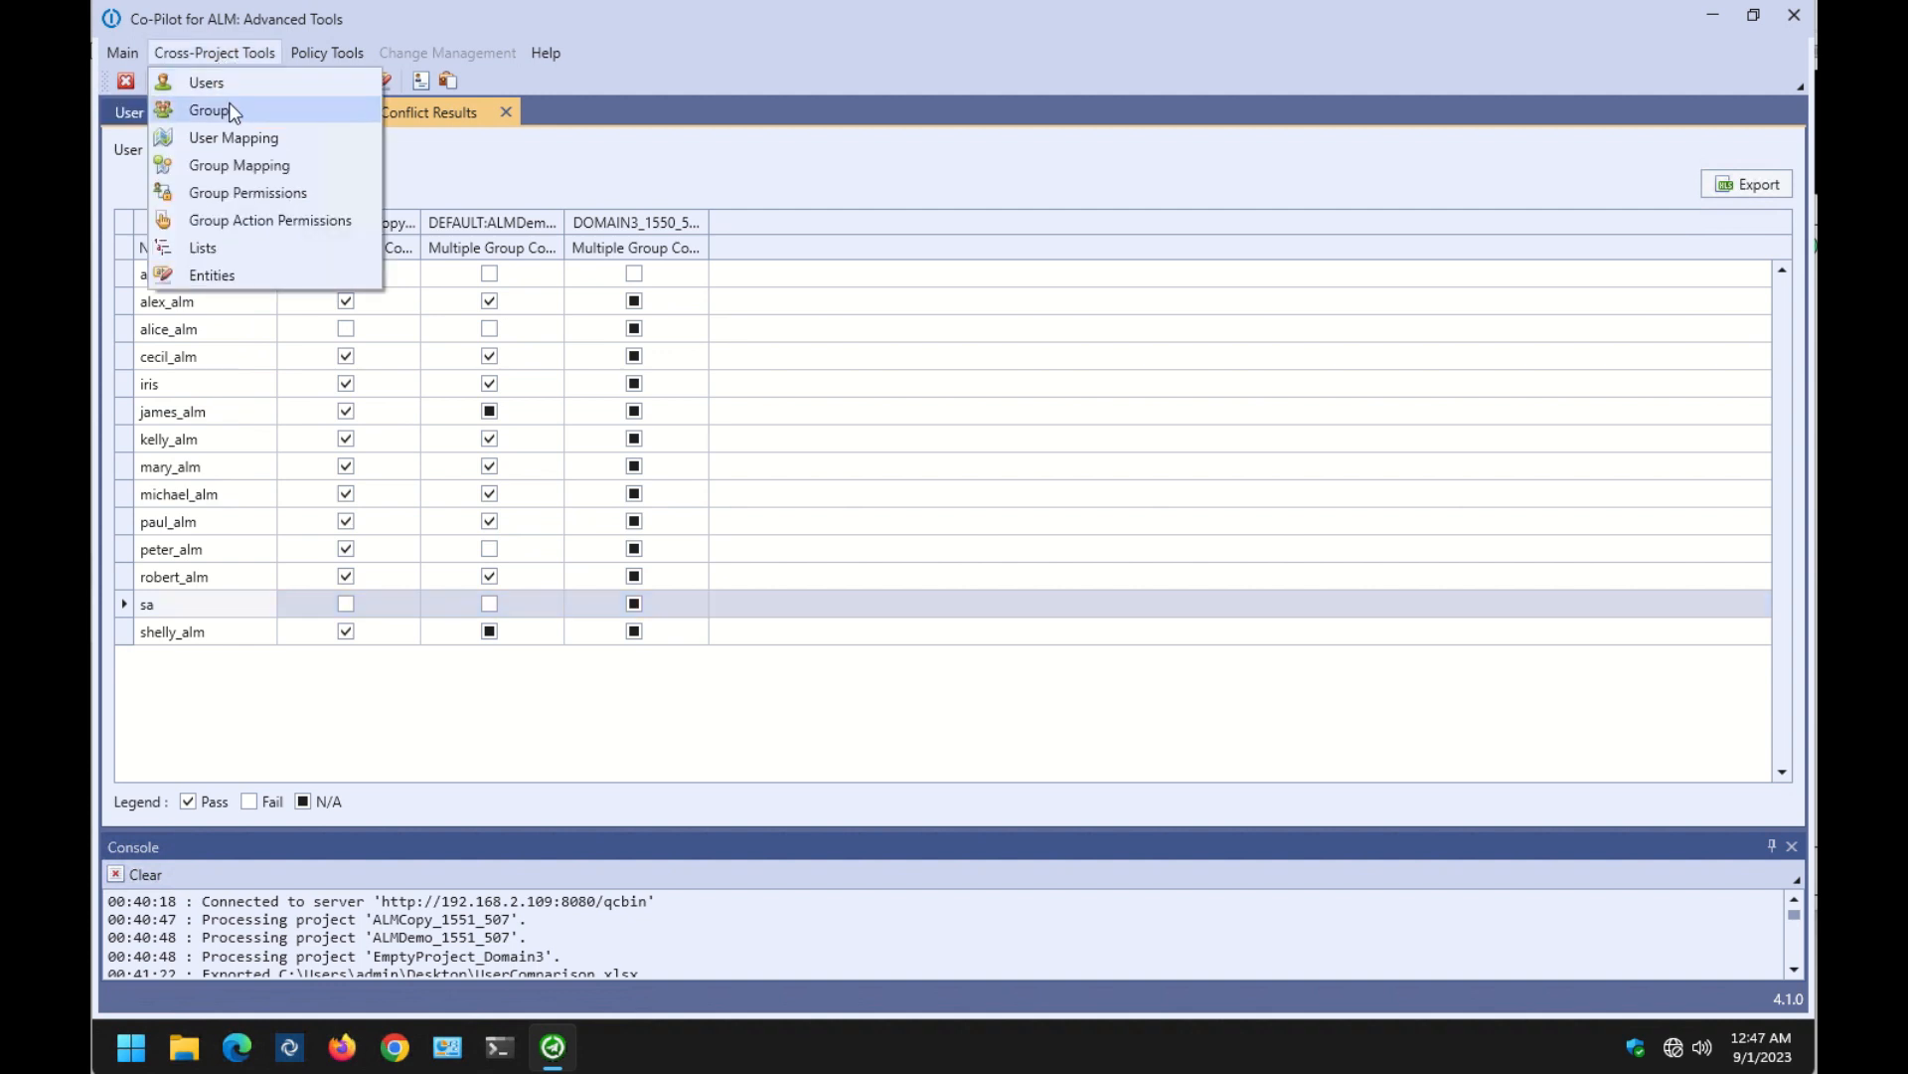
pyautogui.click(233, 137)
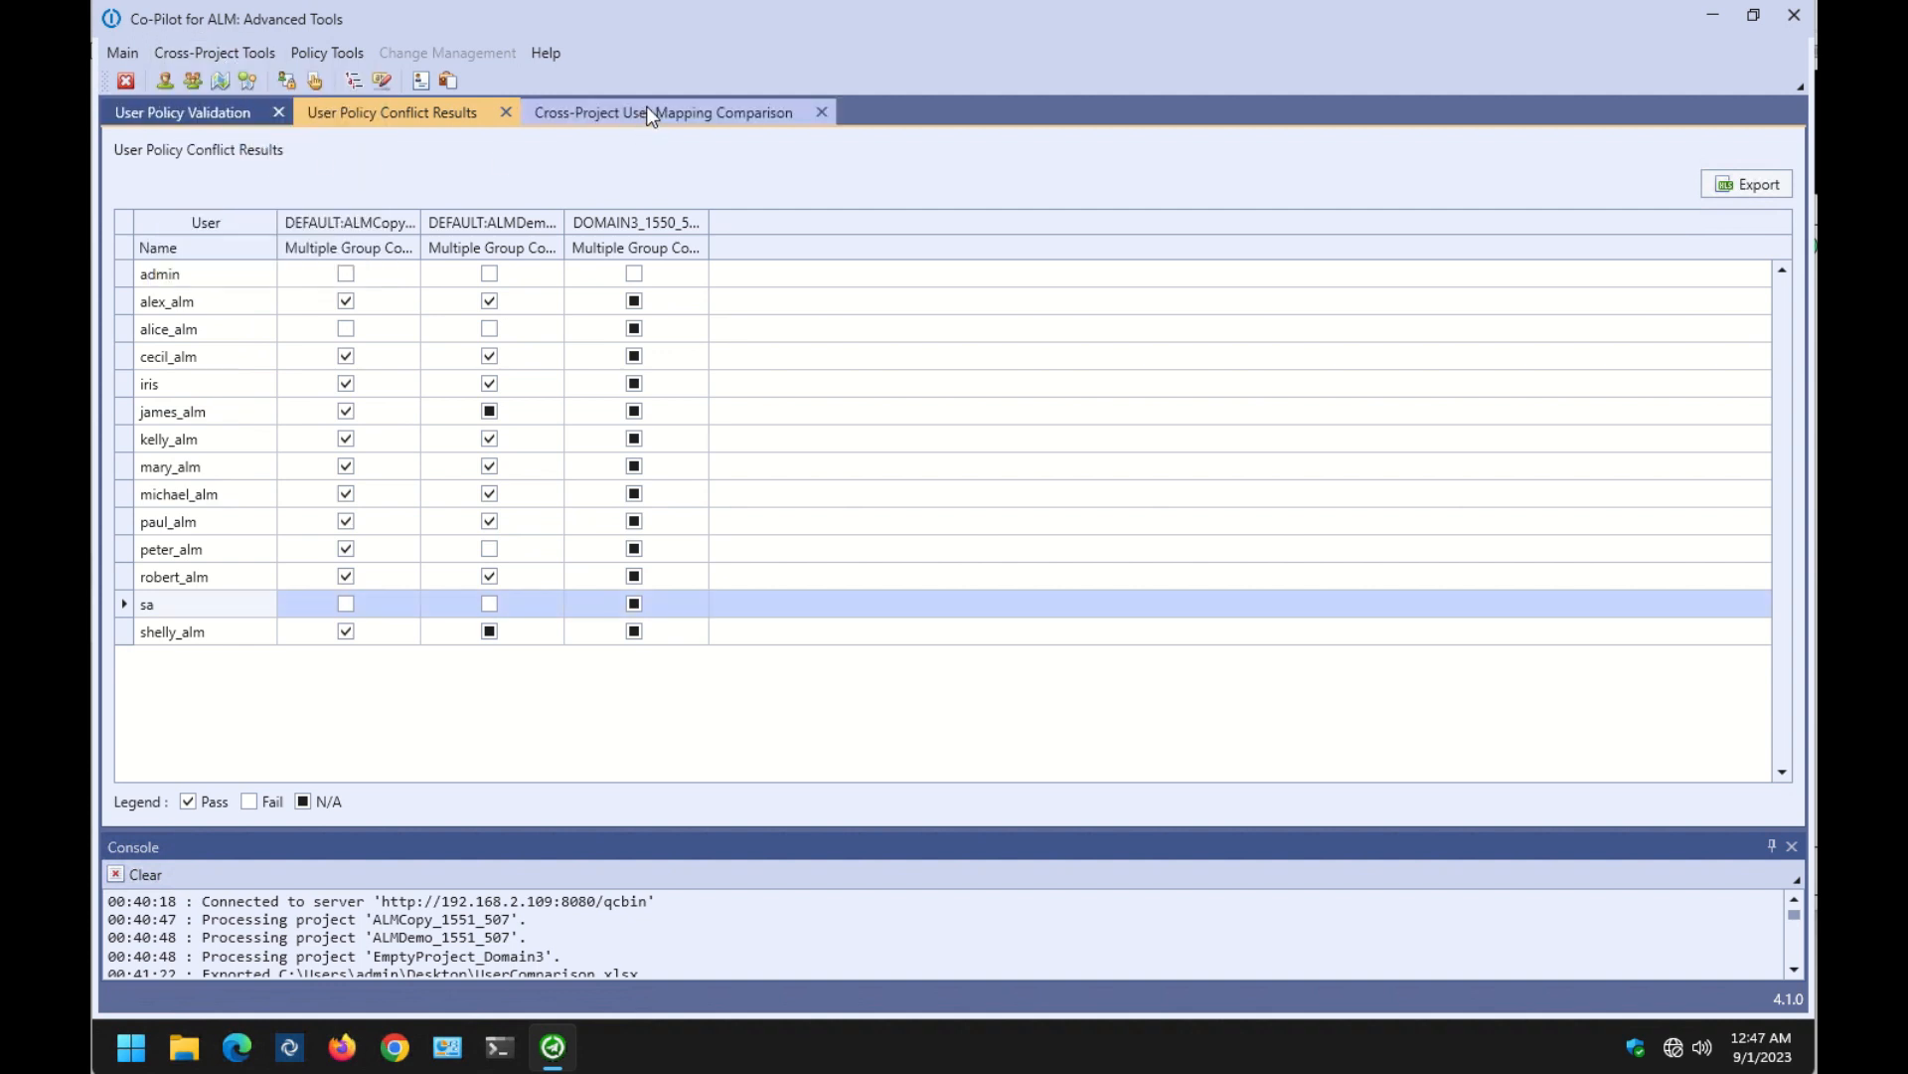
pyautogui.click(651, 116)
pyautogui.click(243, 190)
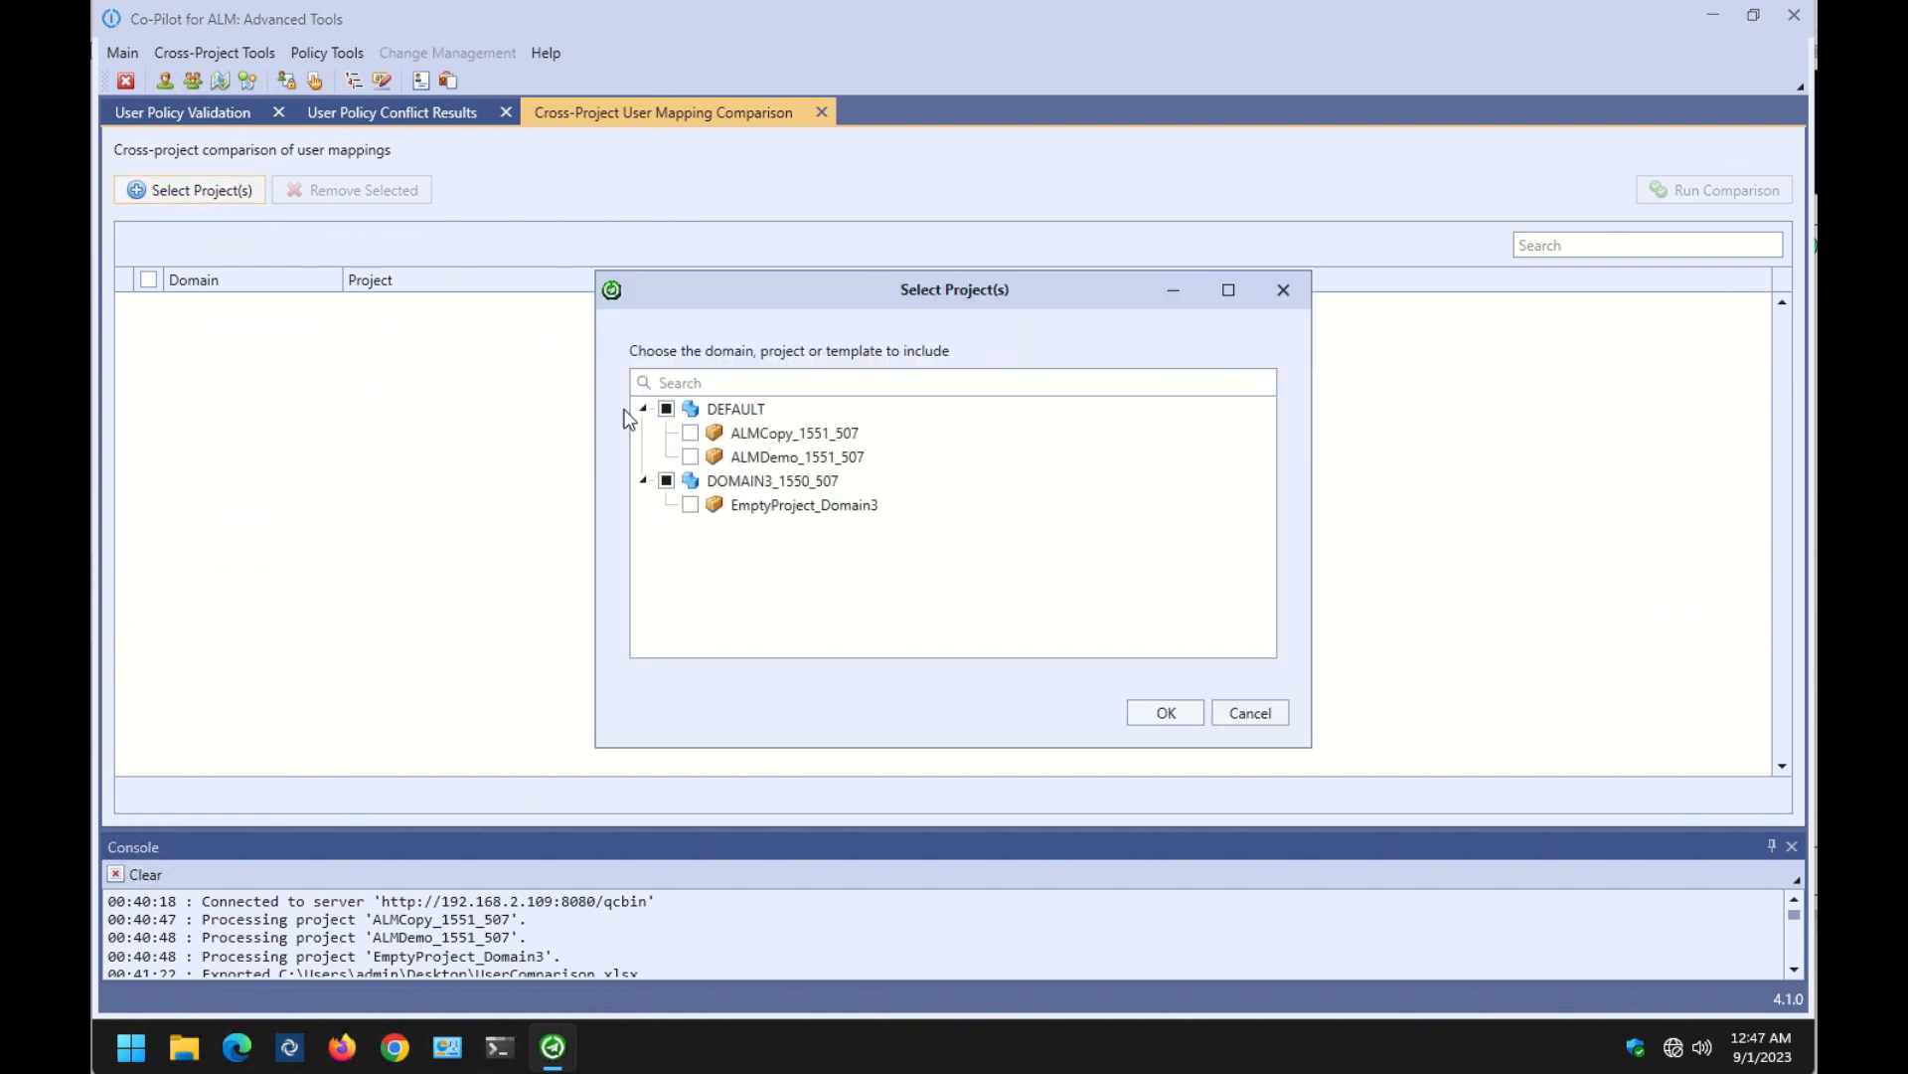
pyautogui.click(666, 409)
pyautogui.click(666, 480)
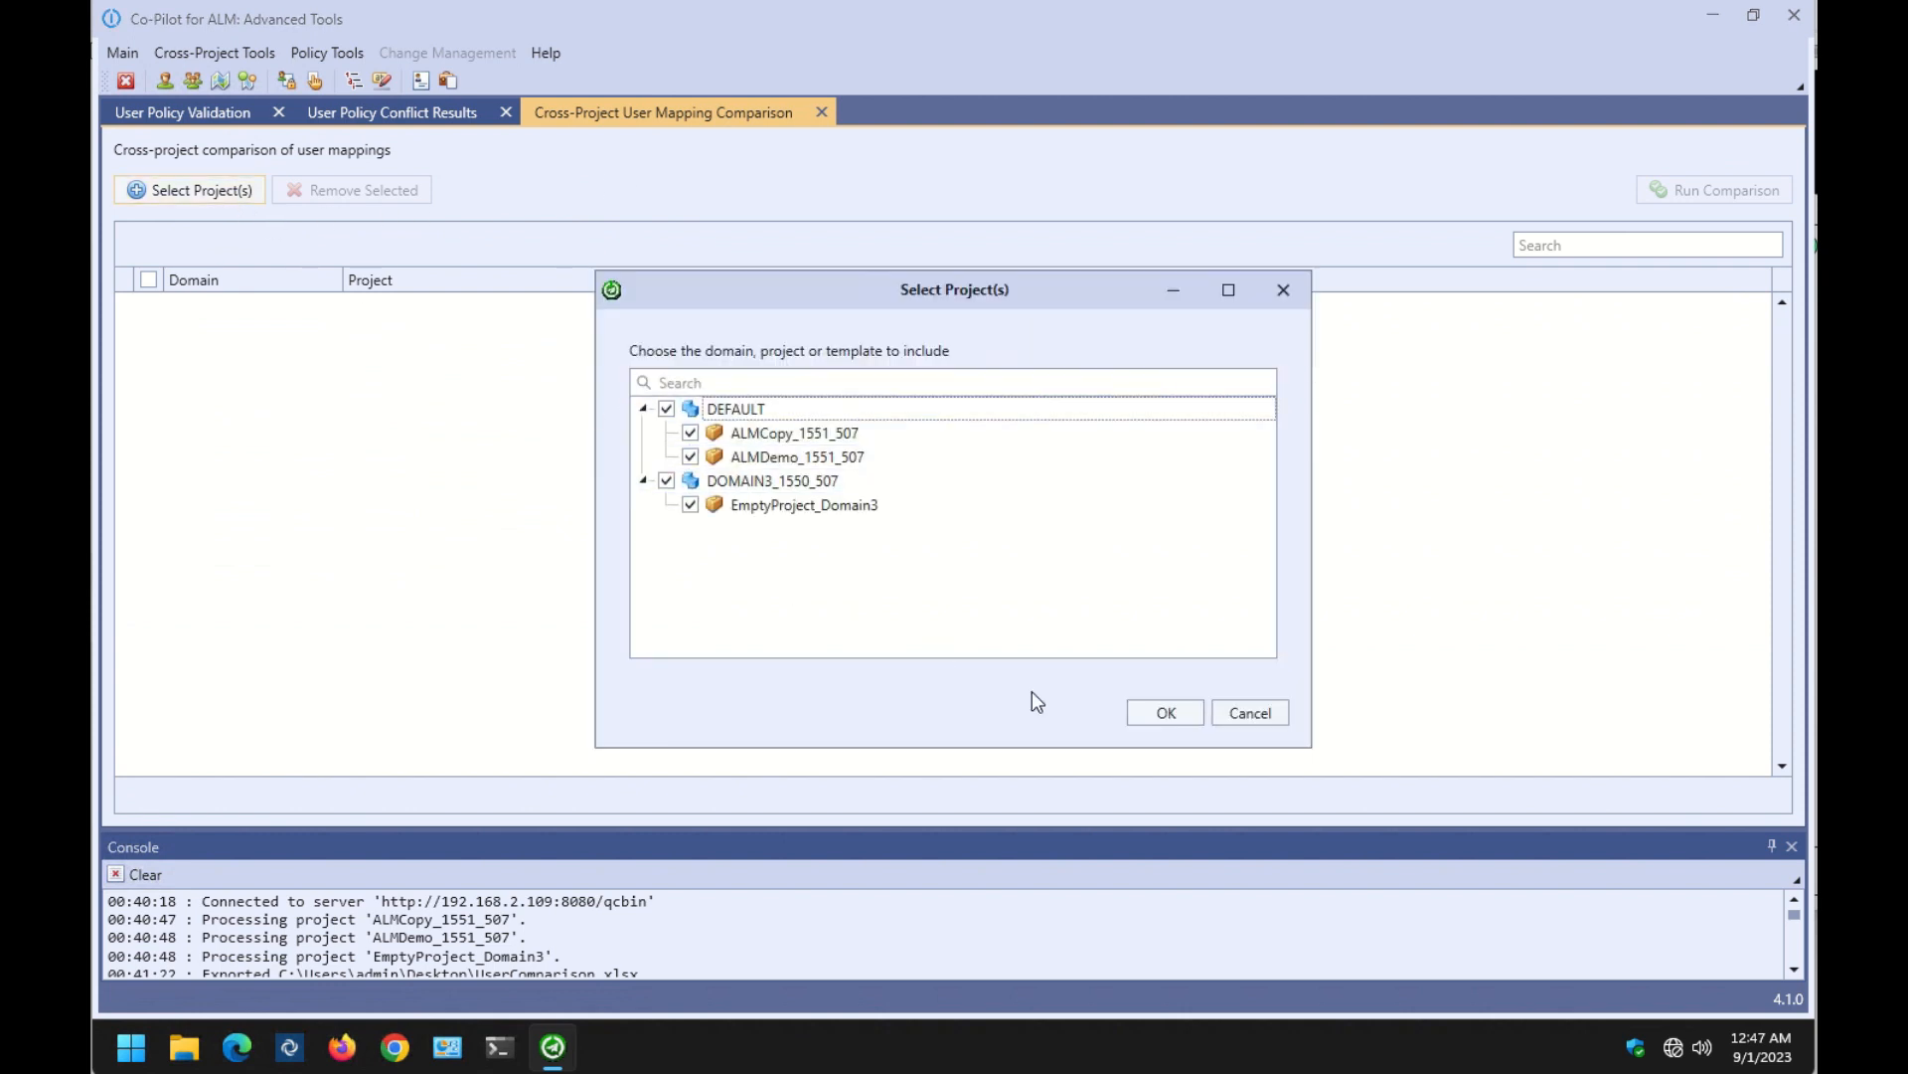
pyautogui.click(1161, 712)
pyautogui.click(1662, 191)
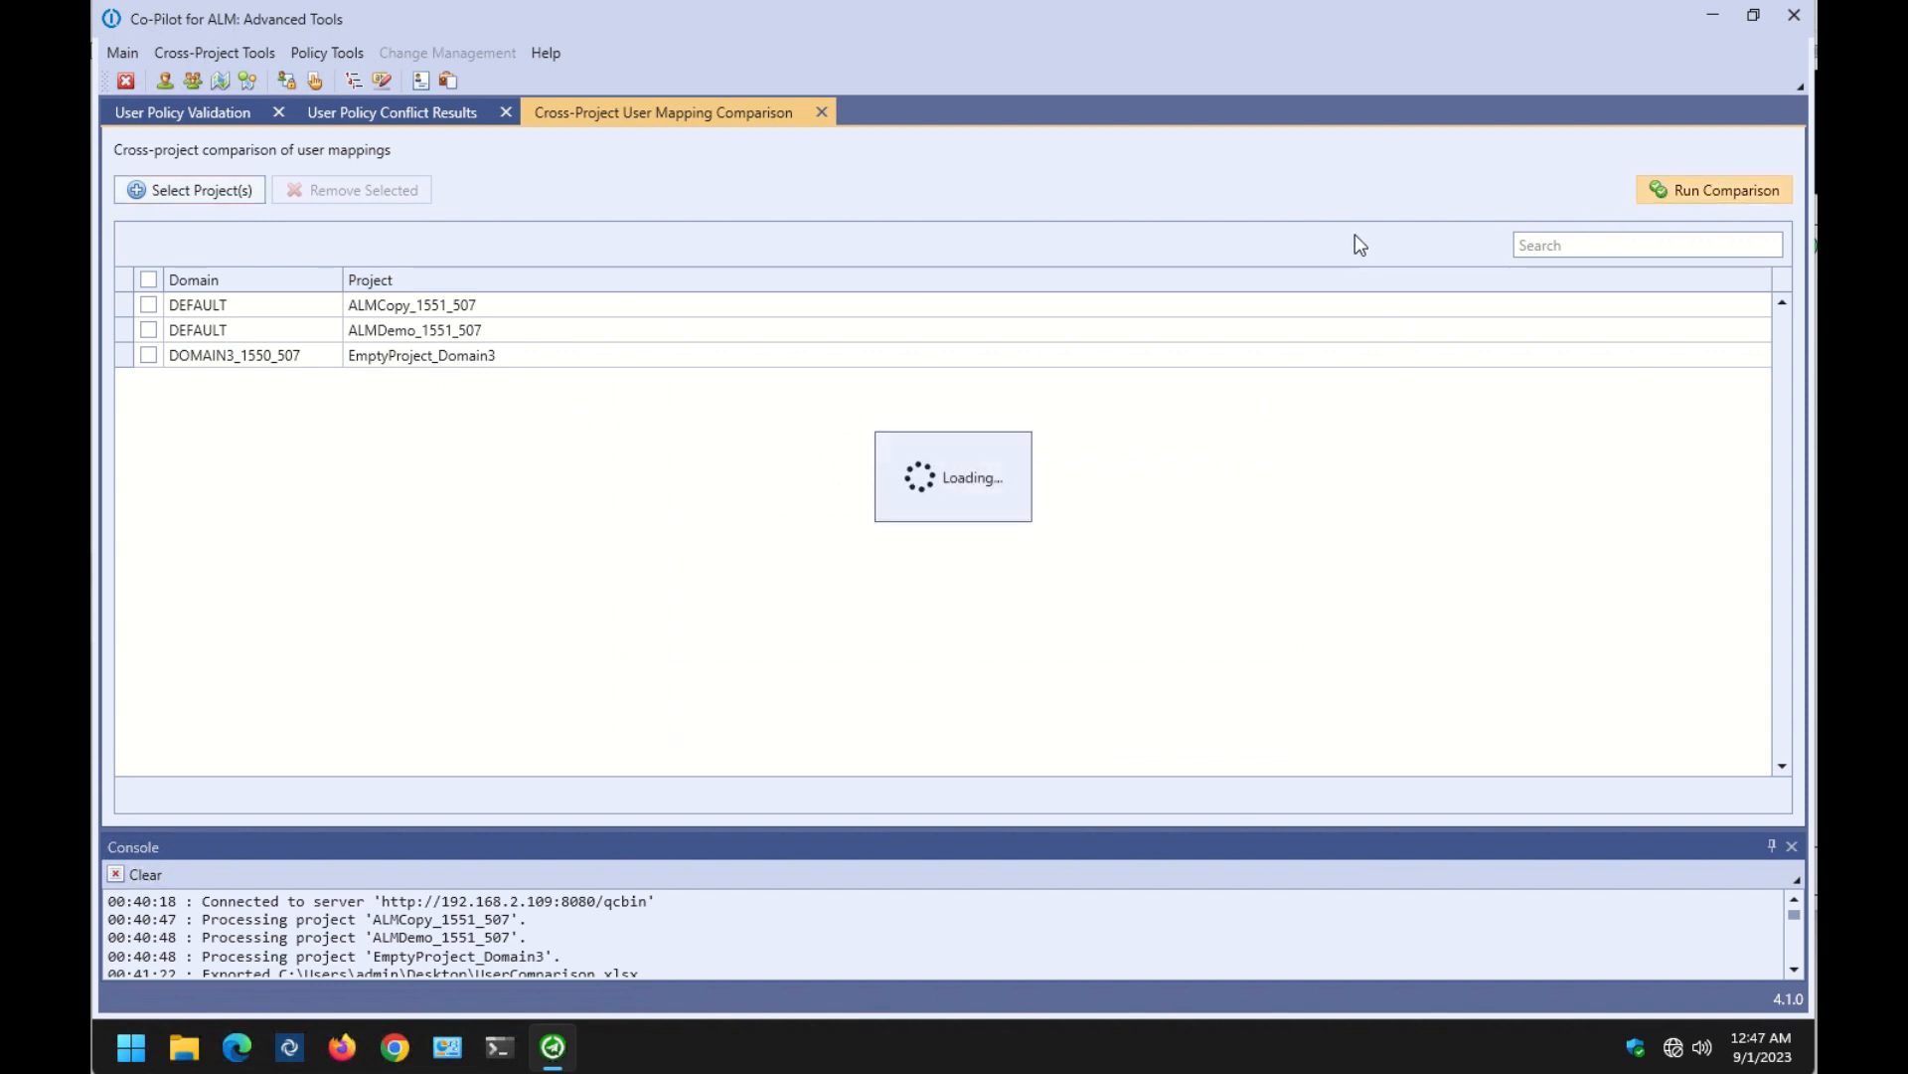
# Show the mapping comparison results, examine the groups of the users with policy conflicts, and close all open views.
pyautogui.click(920, 112)
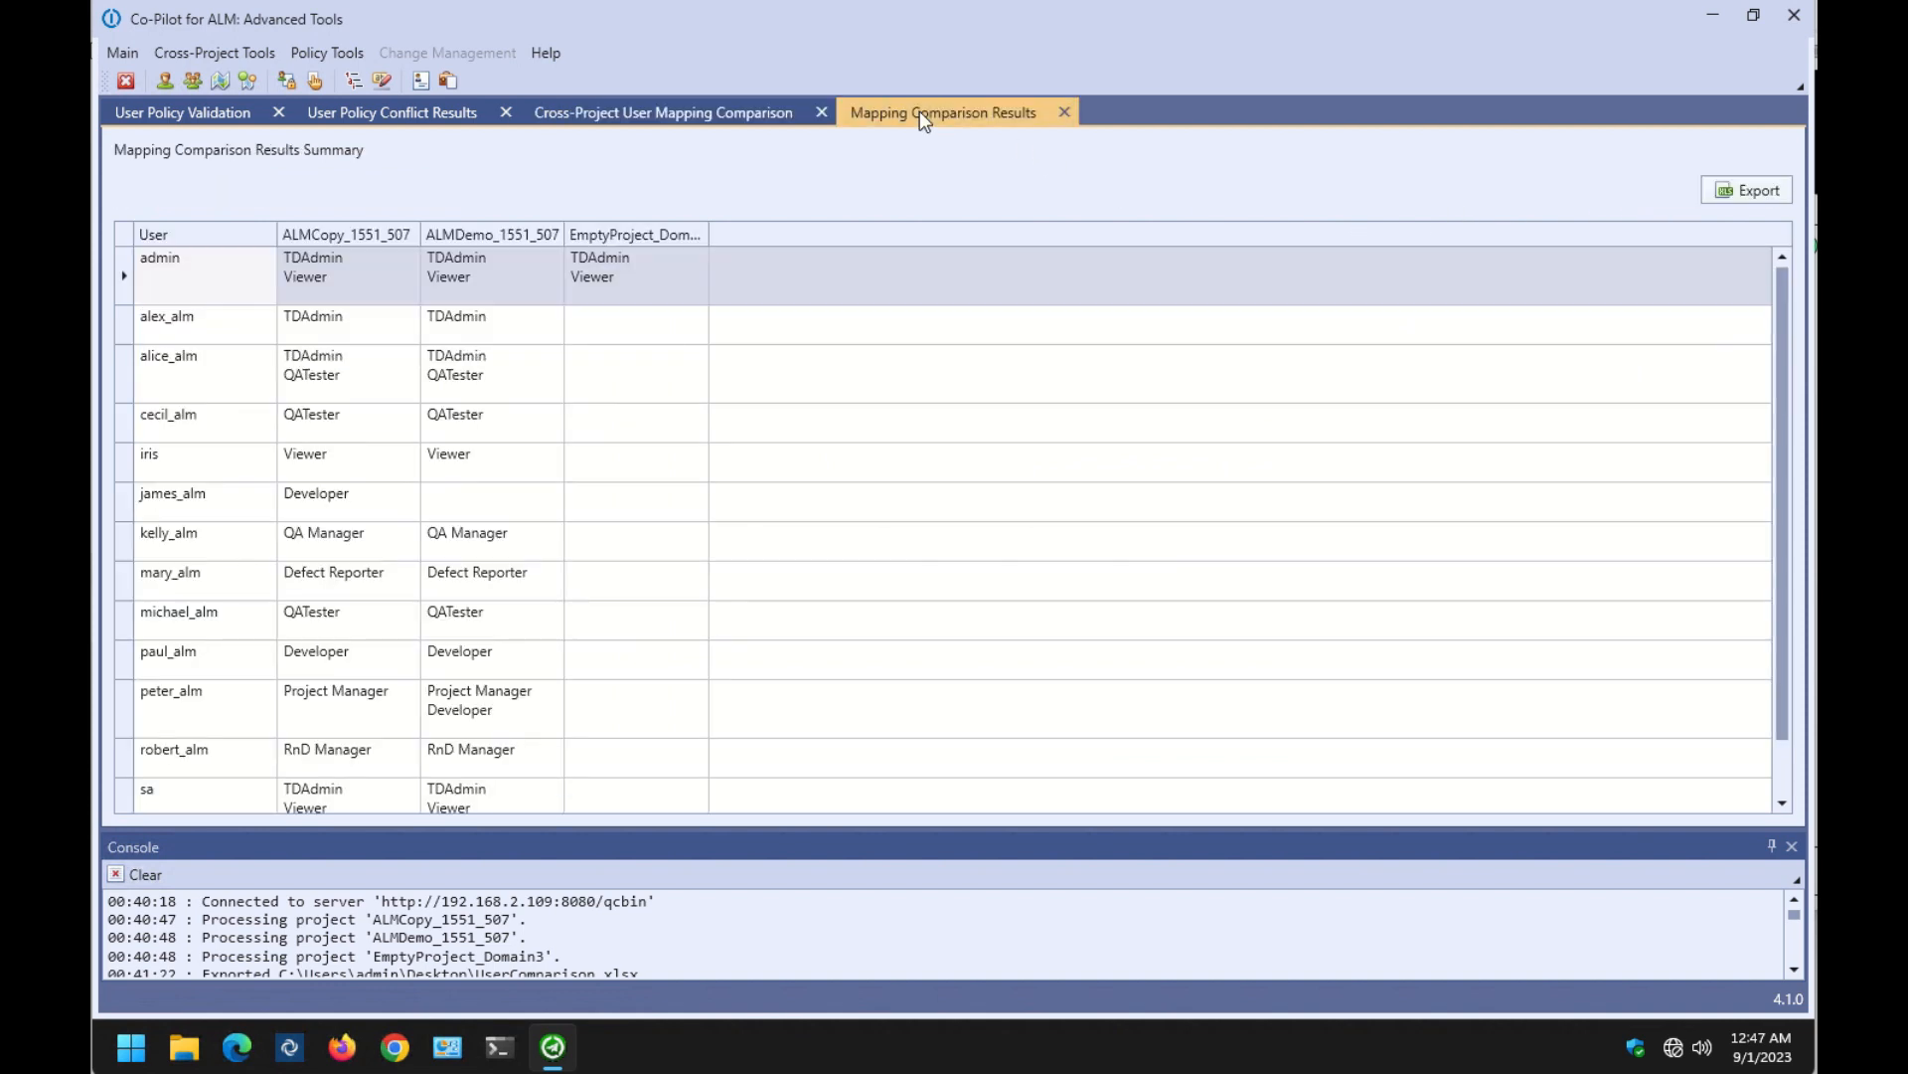
pyautogui.click(127, 381)
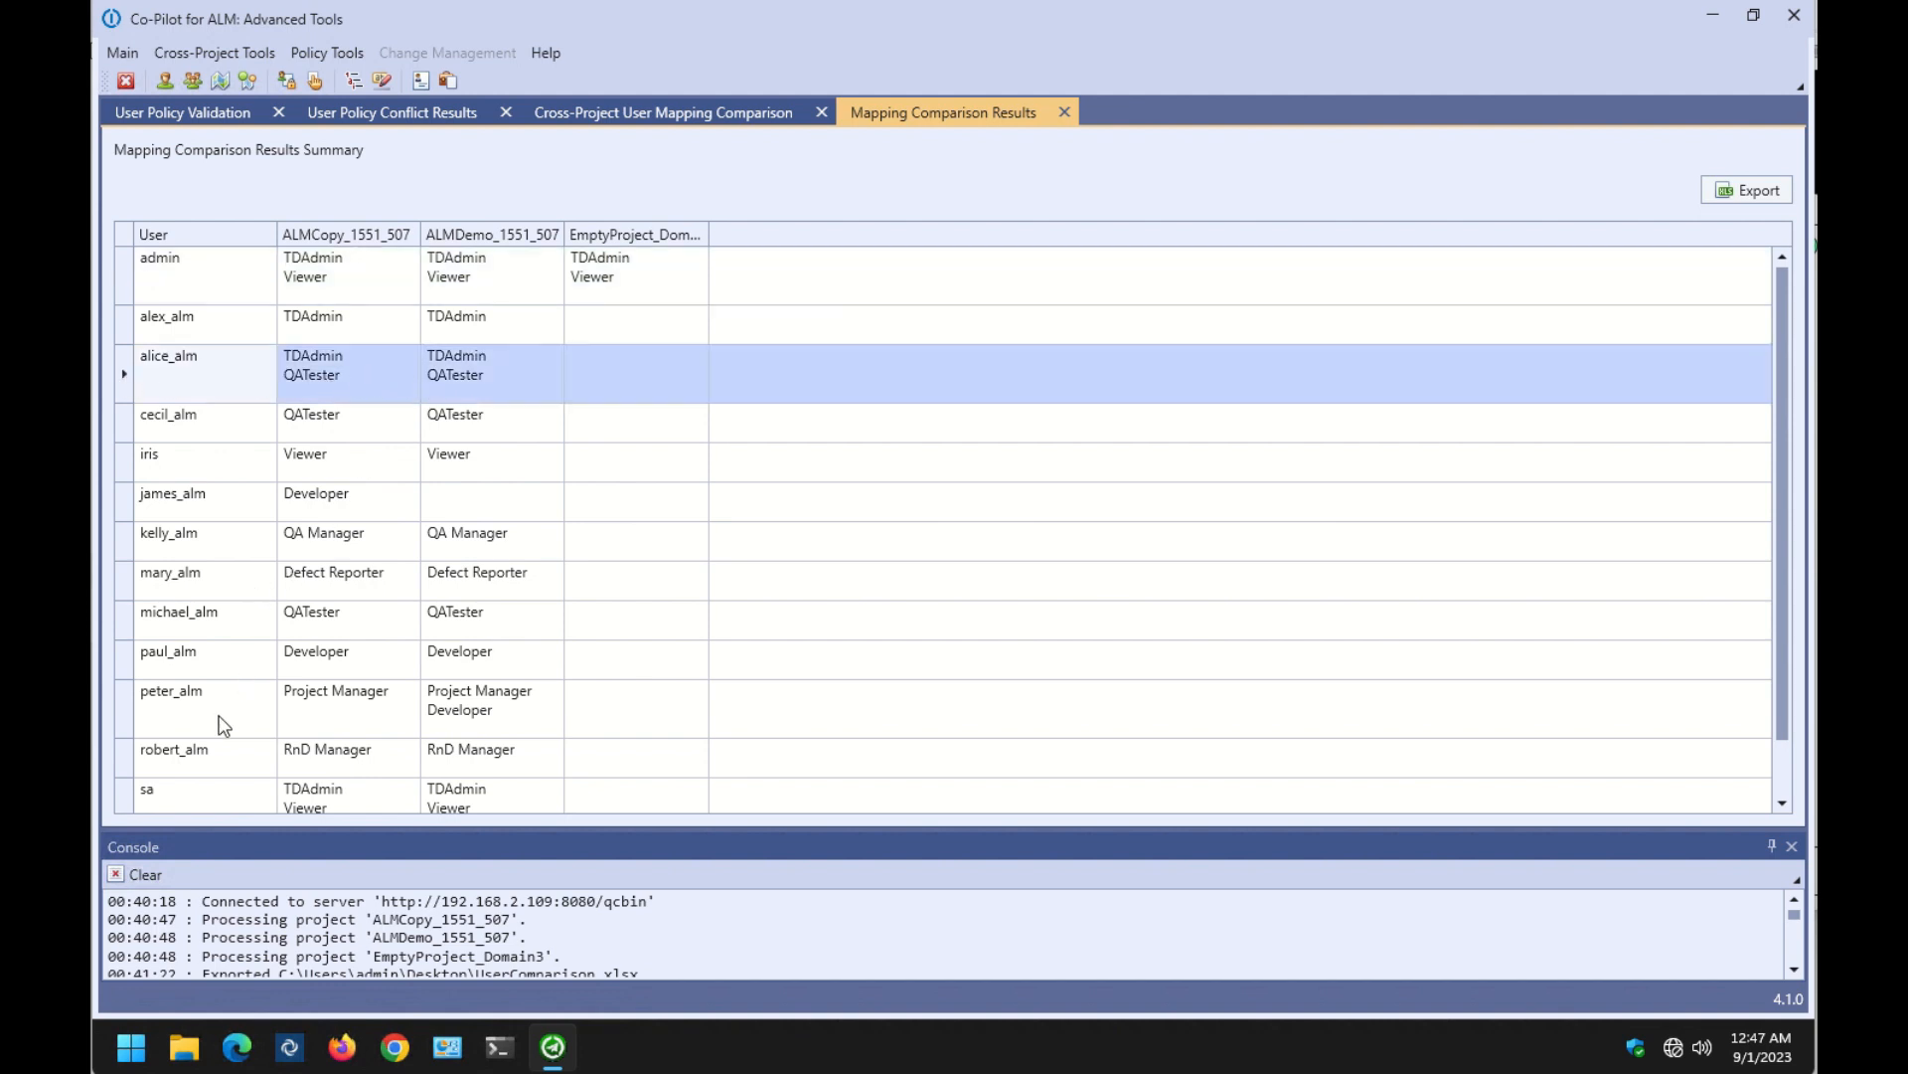
pyautogui.click(133, 704)
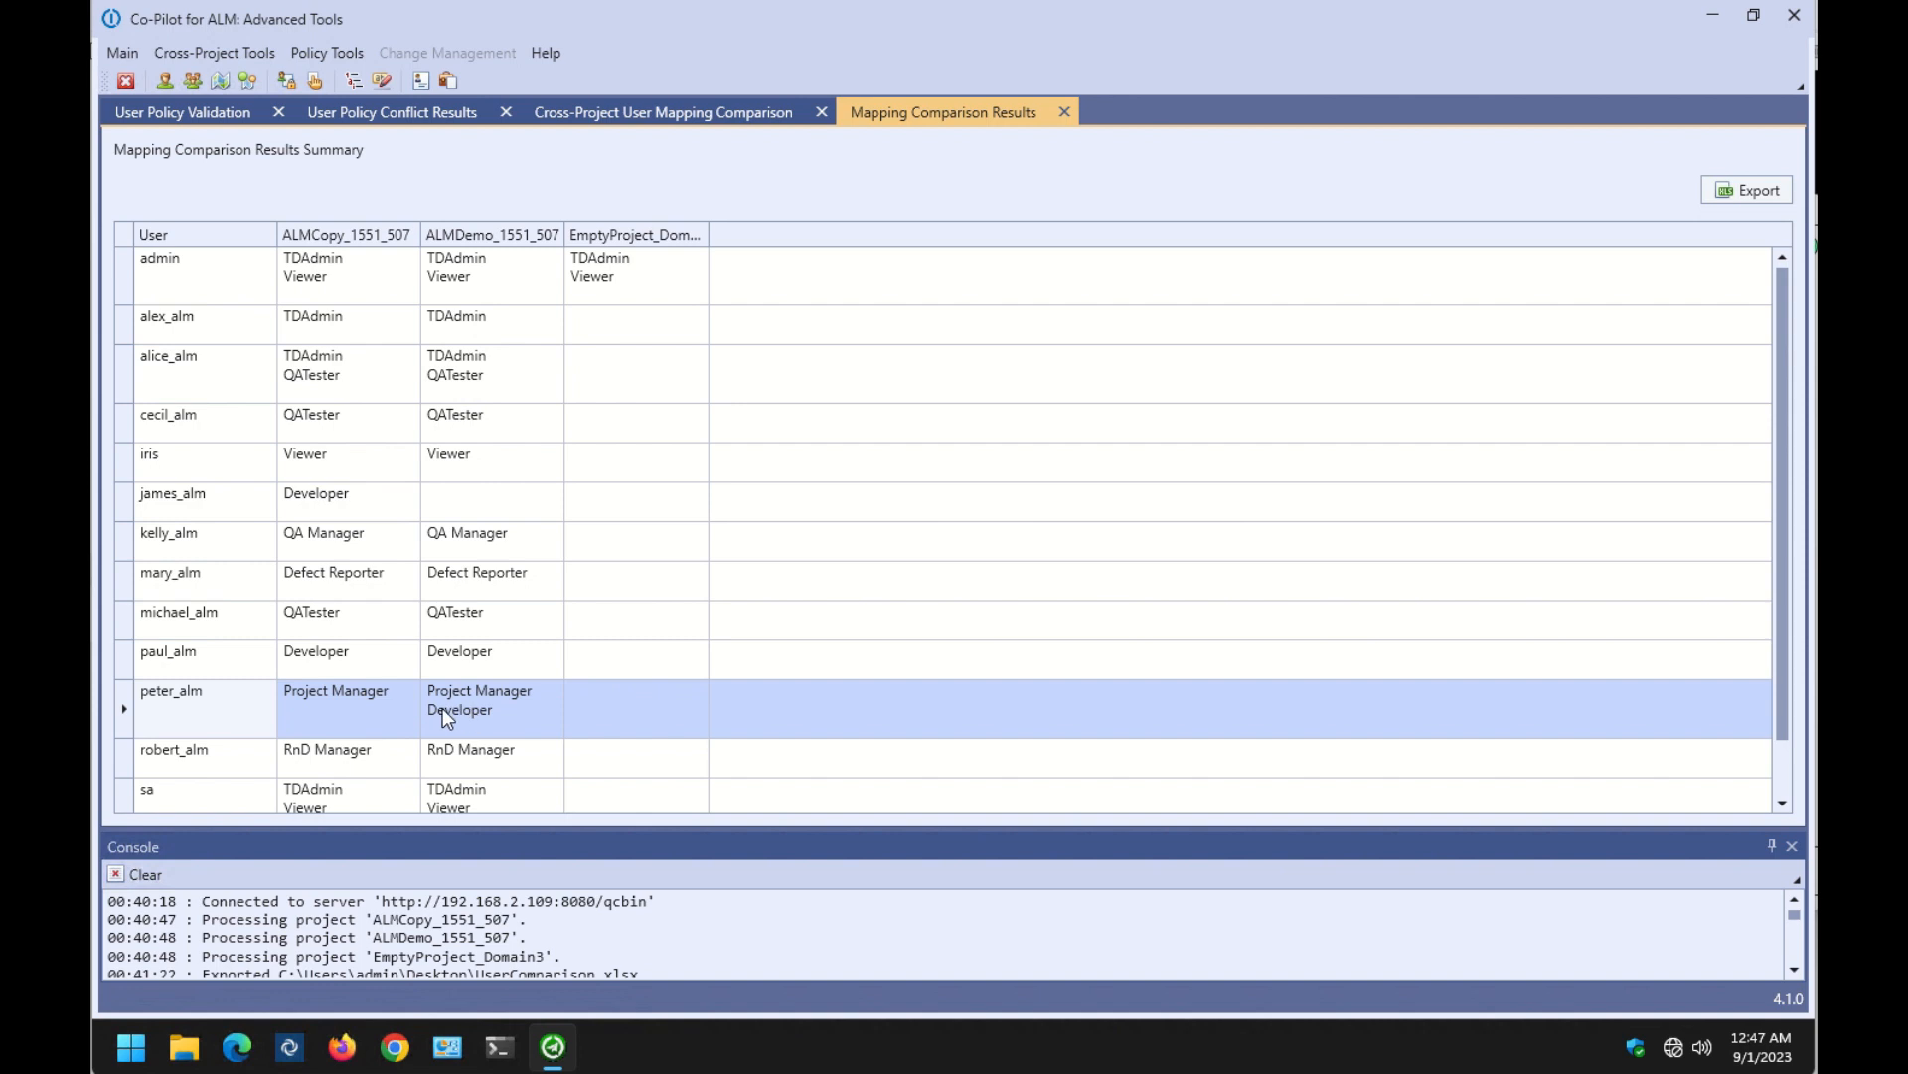
pyautogui.scroll(-2, 502, 702)
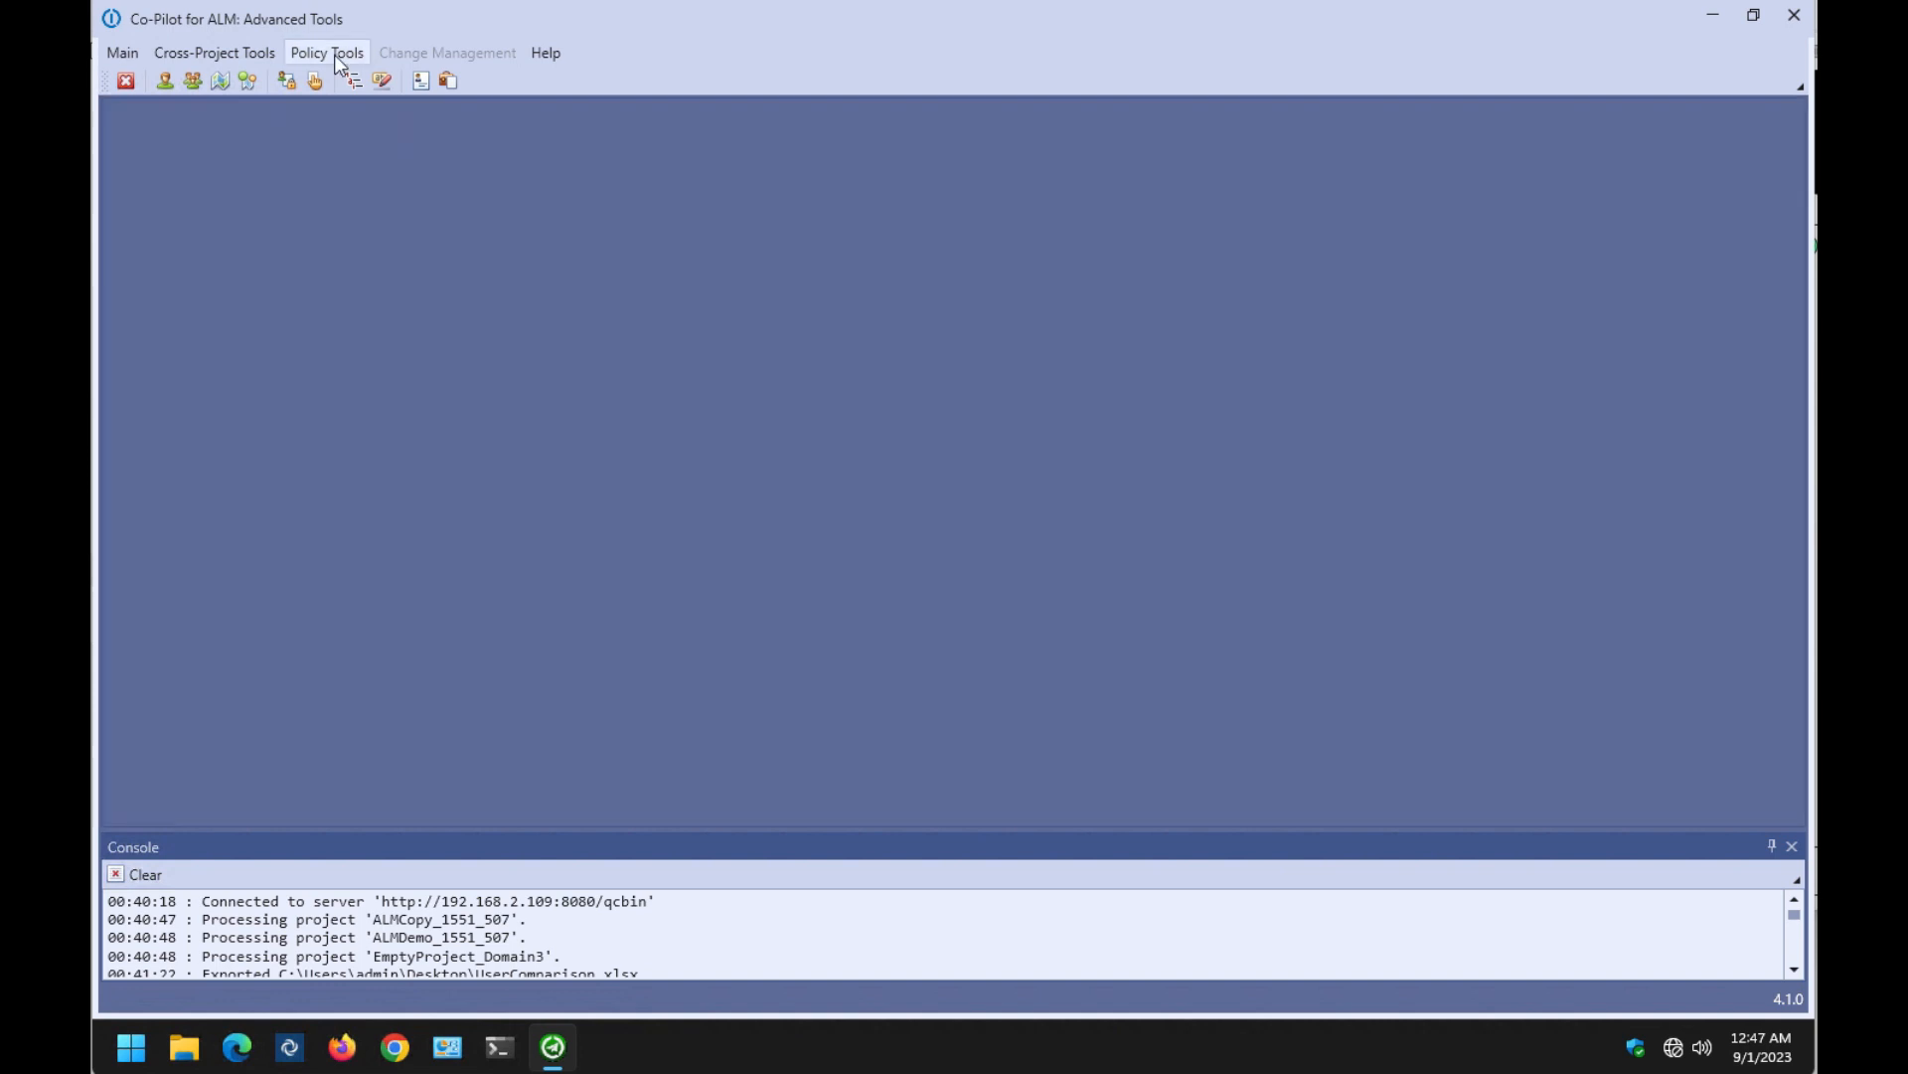
# Start a group policy validation and add all projects of the DEFAULT and DOMAIN3_1550_507 domains.
pyautogui.click(332, 54)
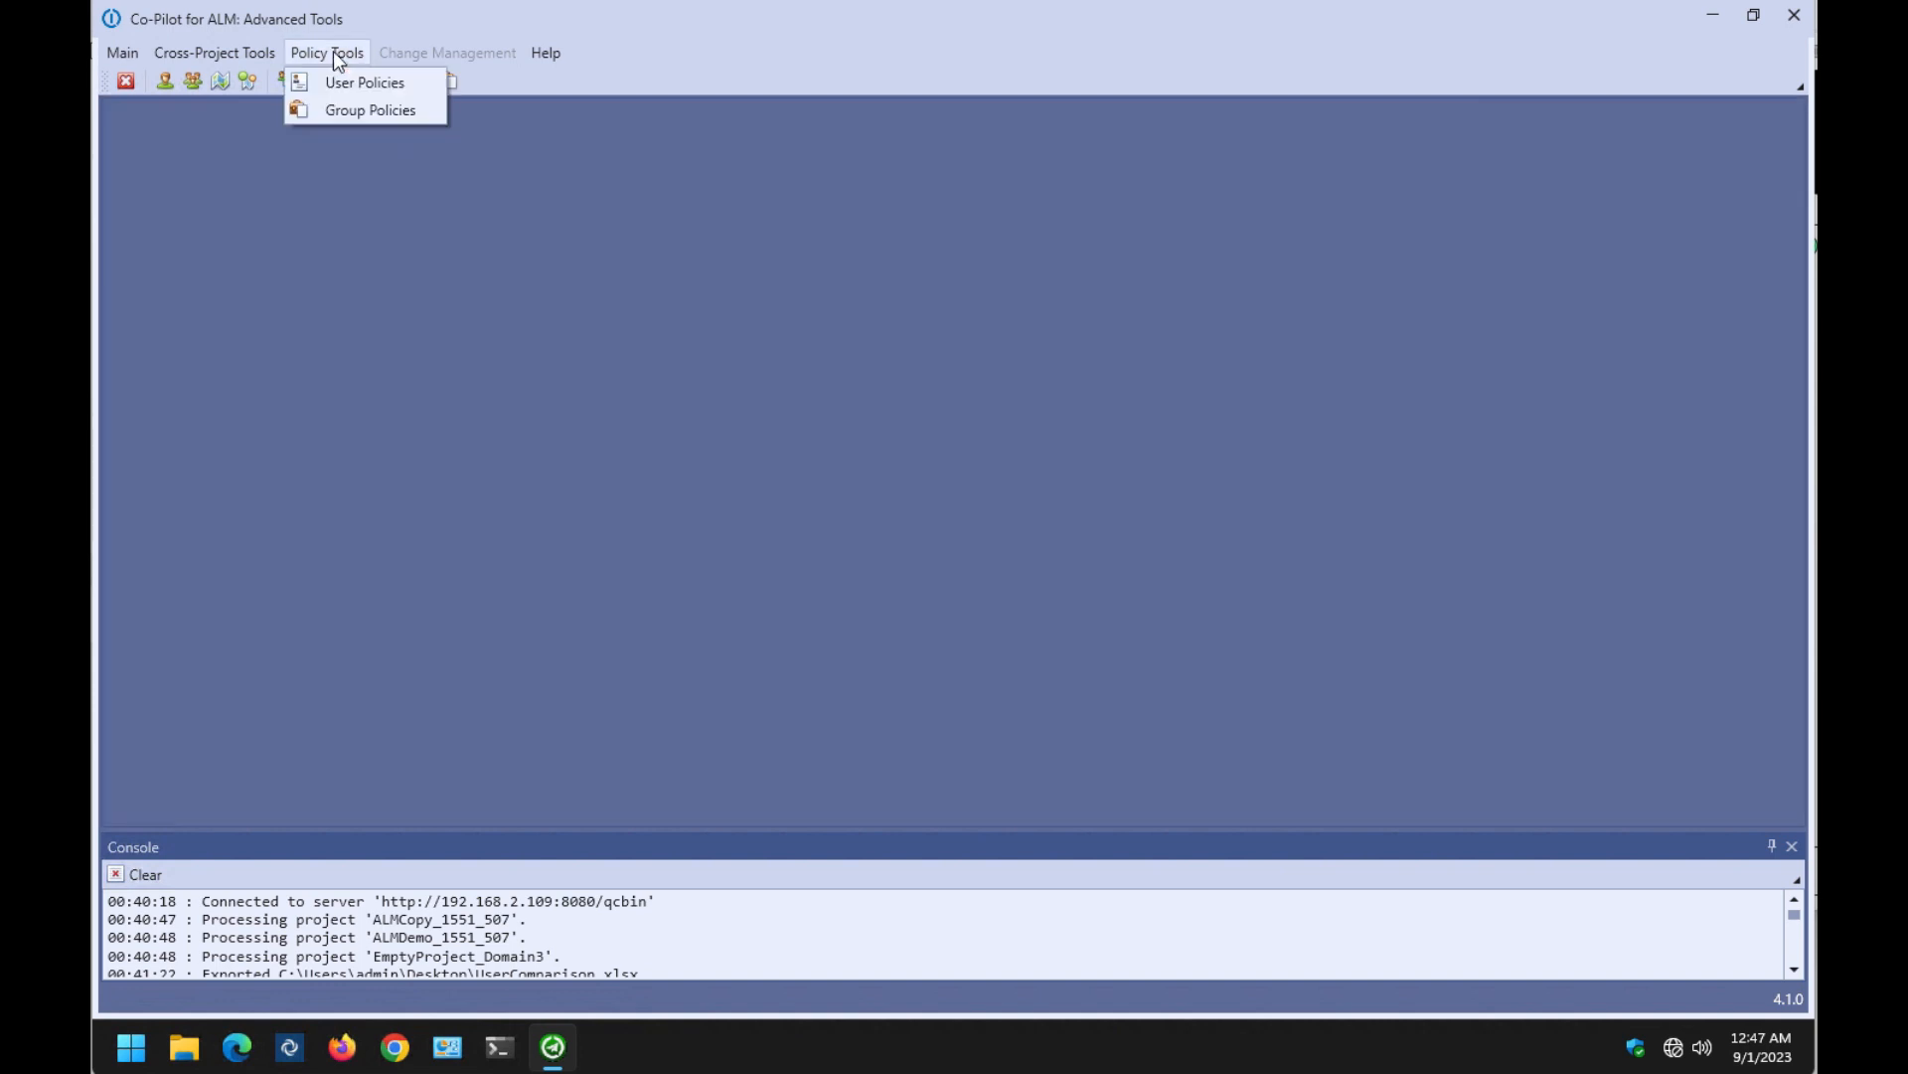
pyautogui.click(340, 109)
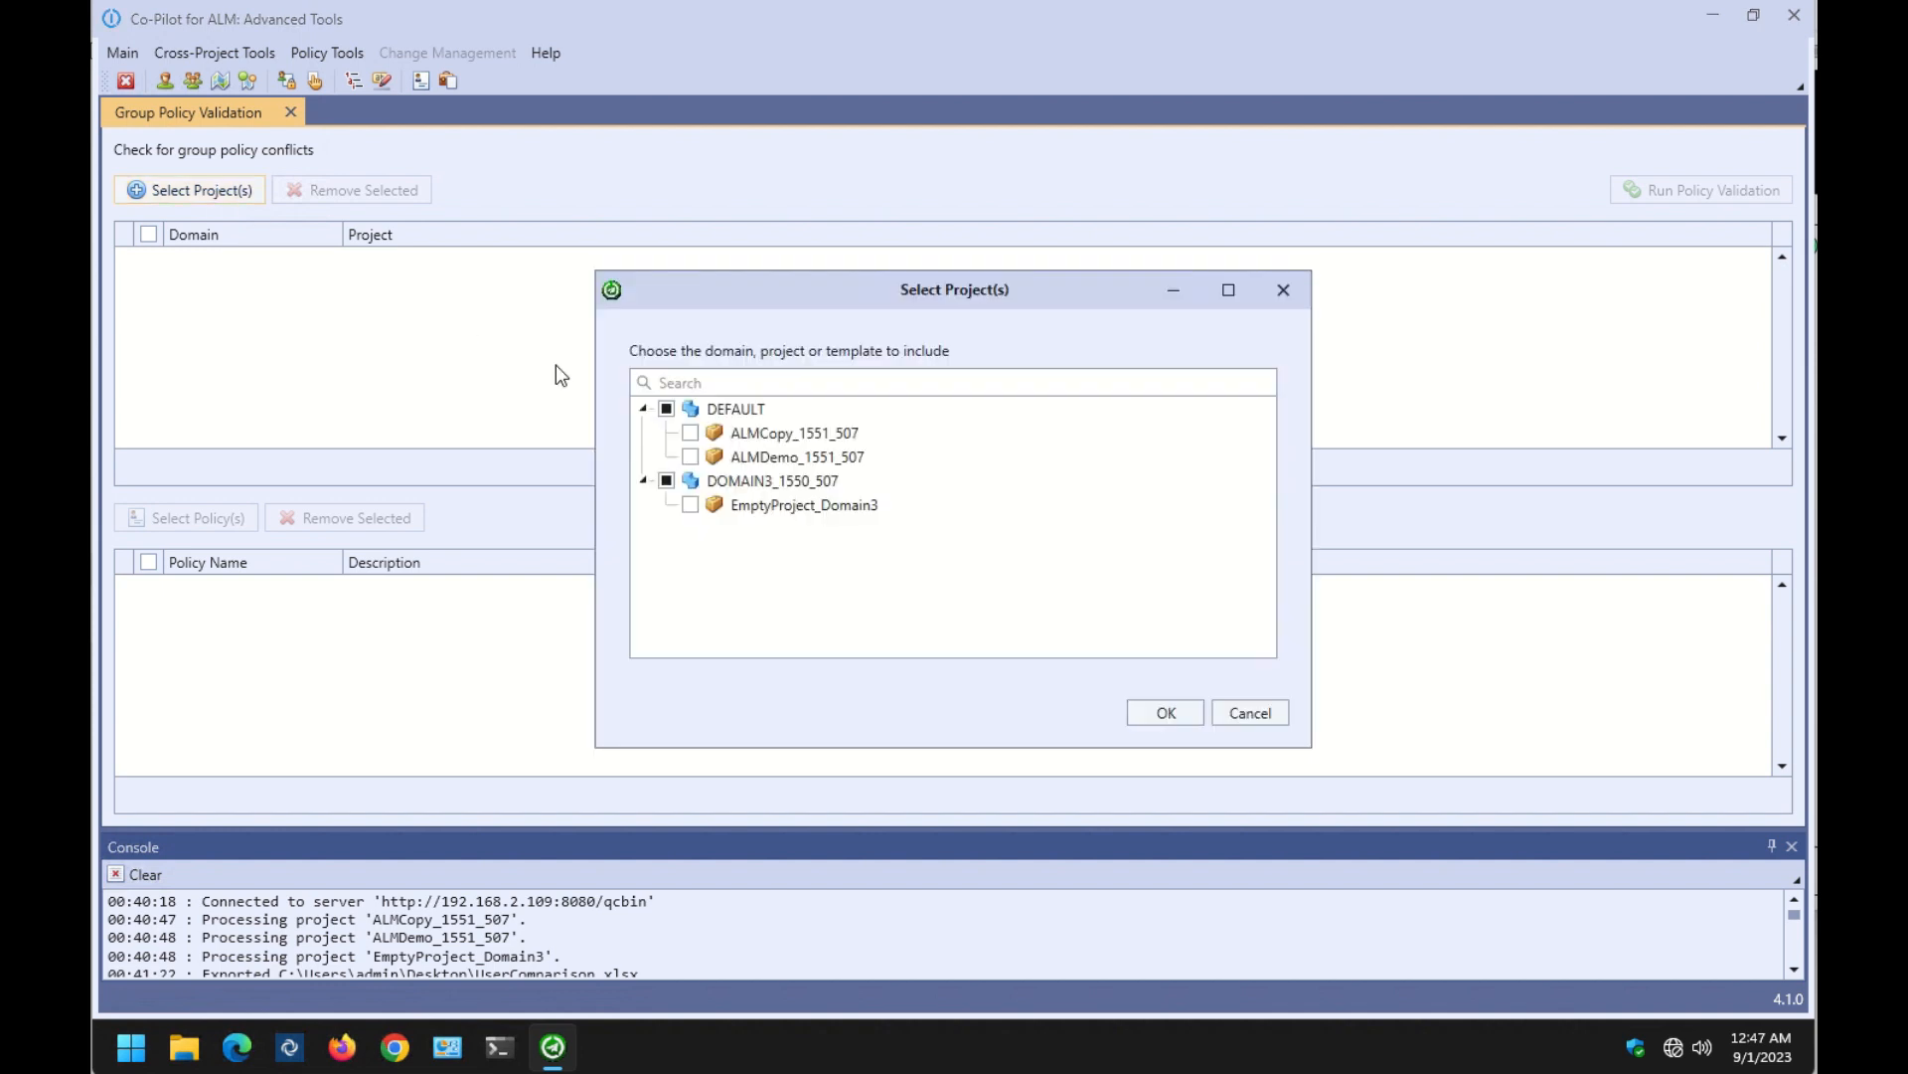
pyautogui.click(667, 409)
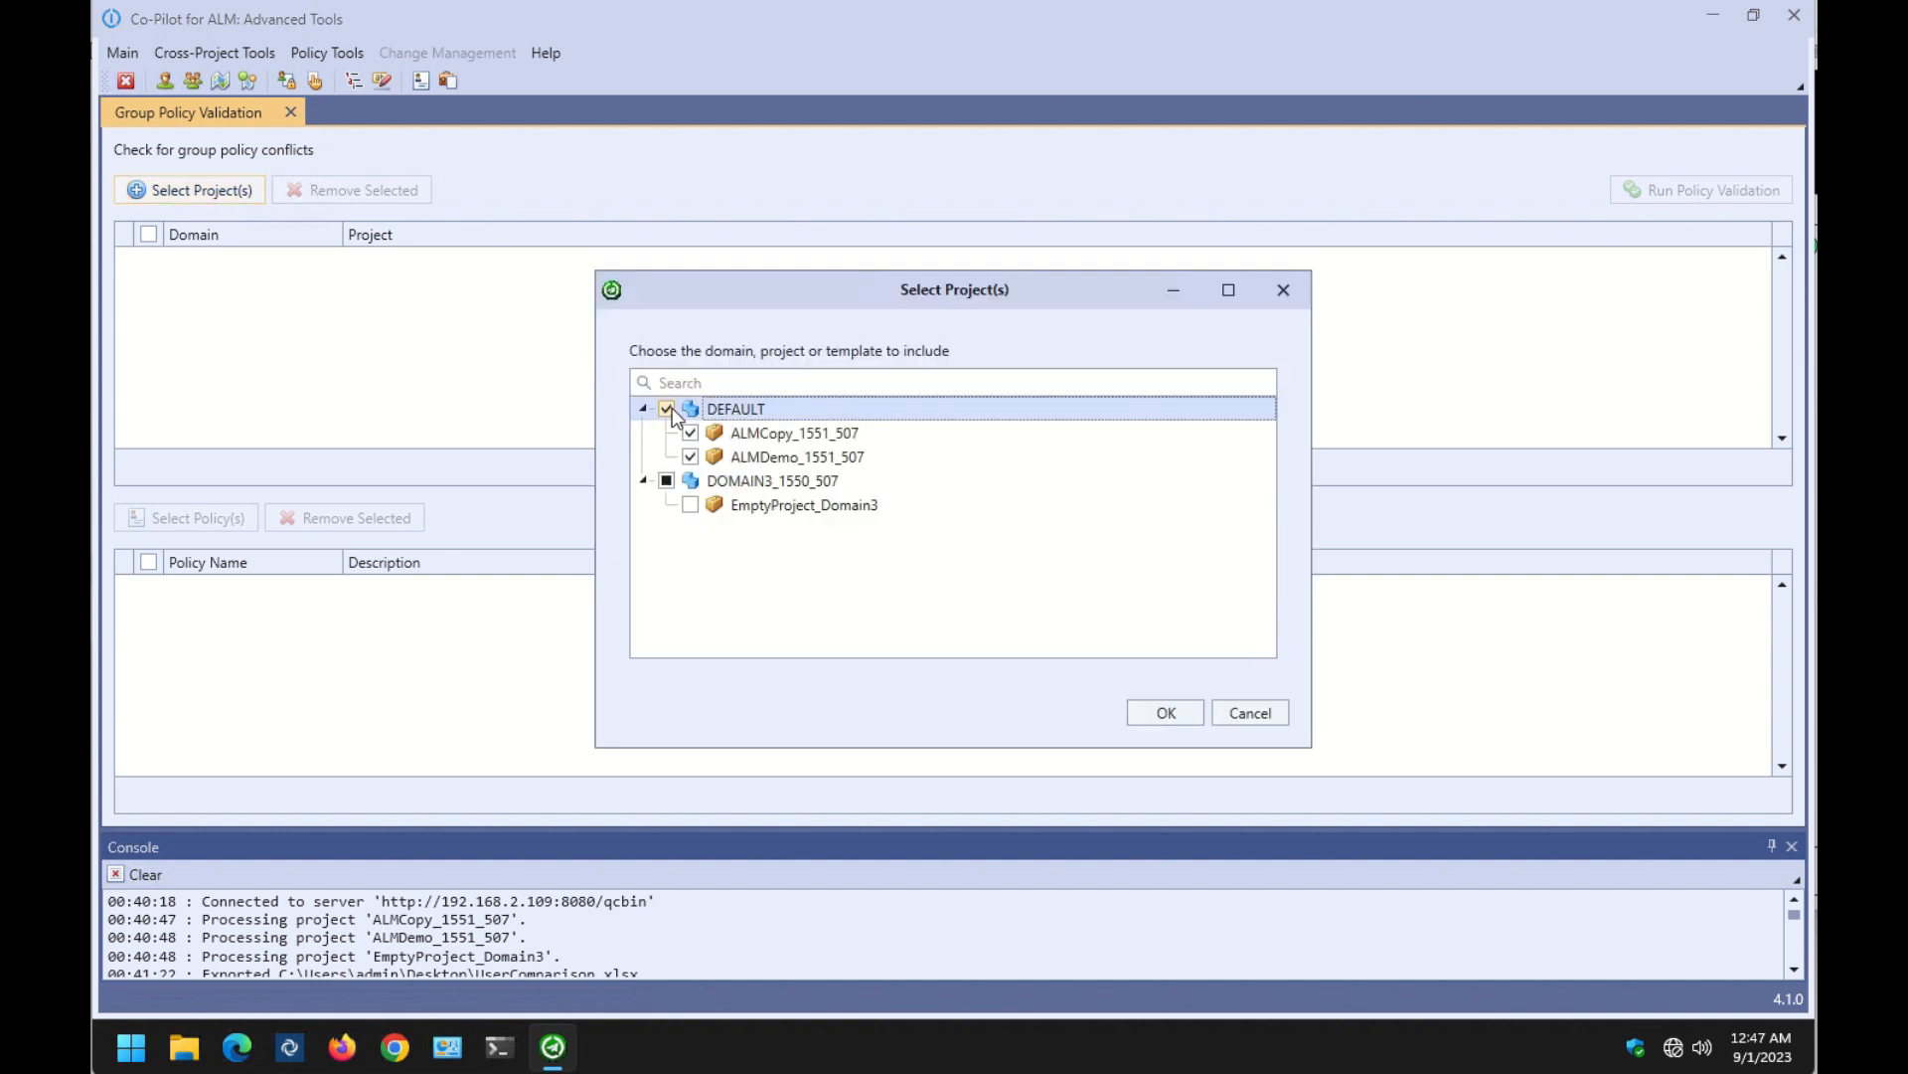
pyautogui.click(667, 481)
pyautogui.click(1165, 714)
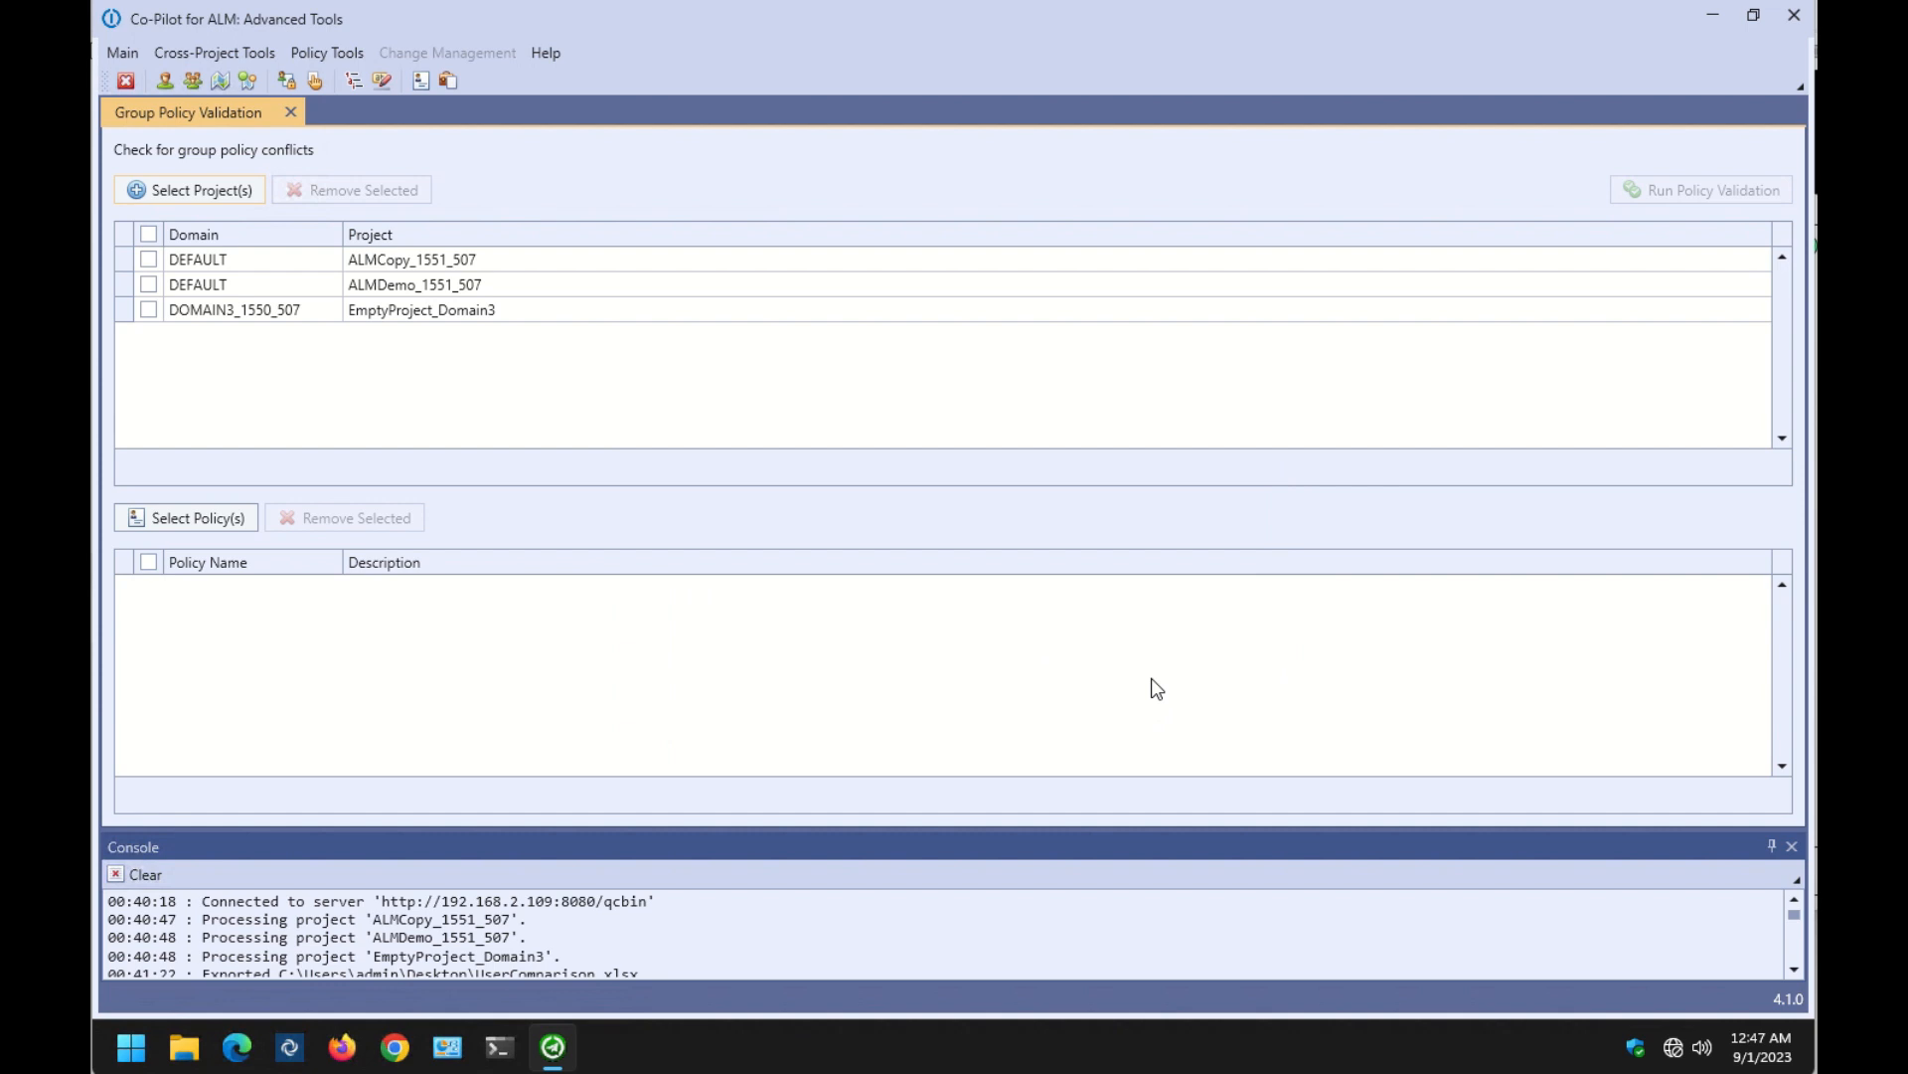
# Add the Defect Non-Owner Deletion policy to the group policy validation and run the validation.
pyautogui.click(189, 517)
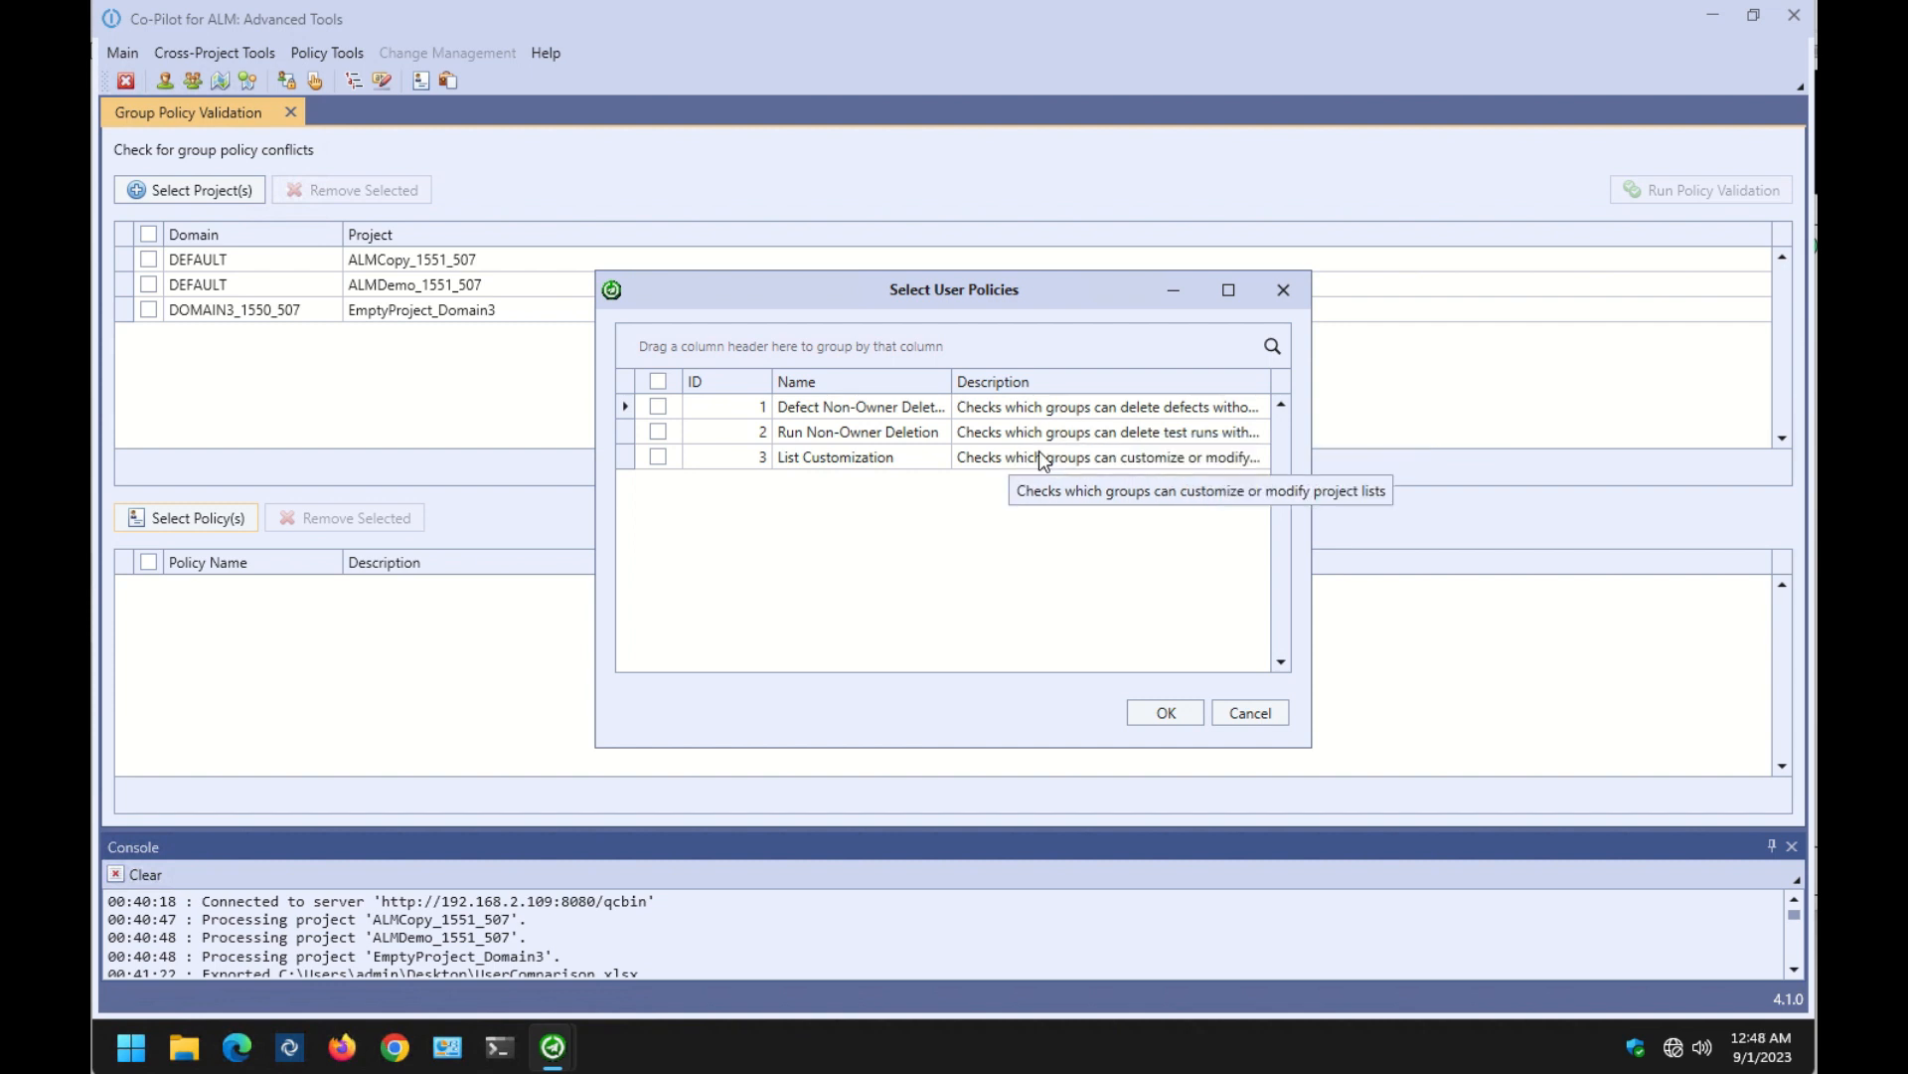
pyautogui.click(658, 407)
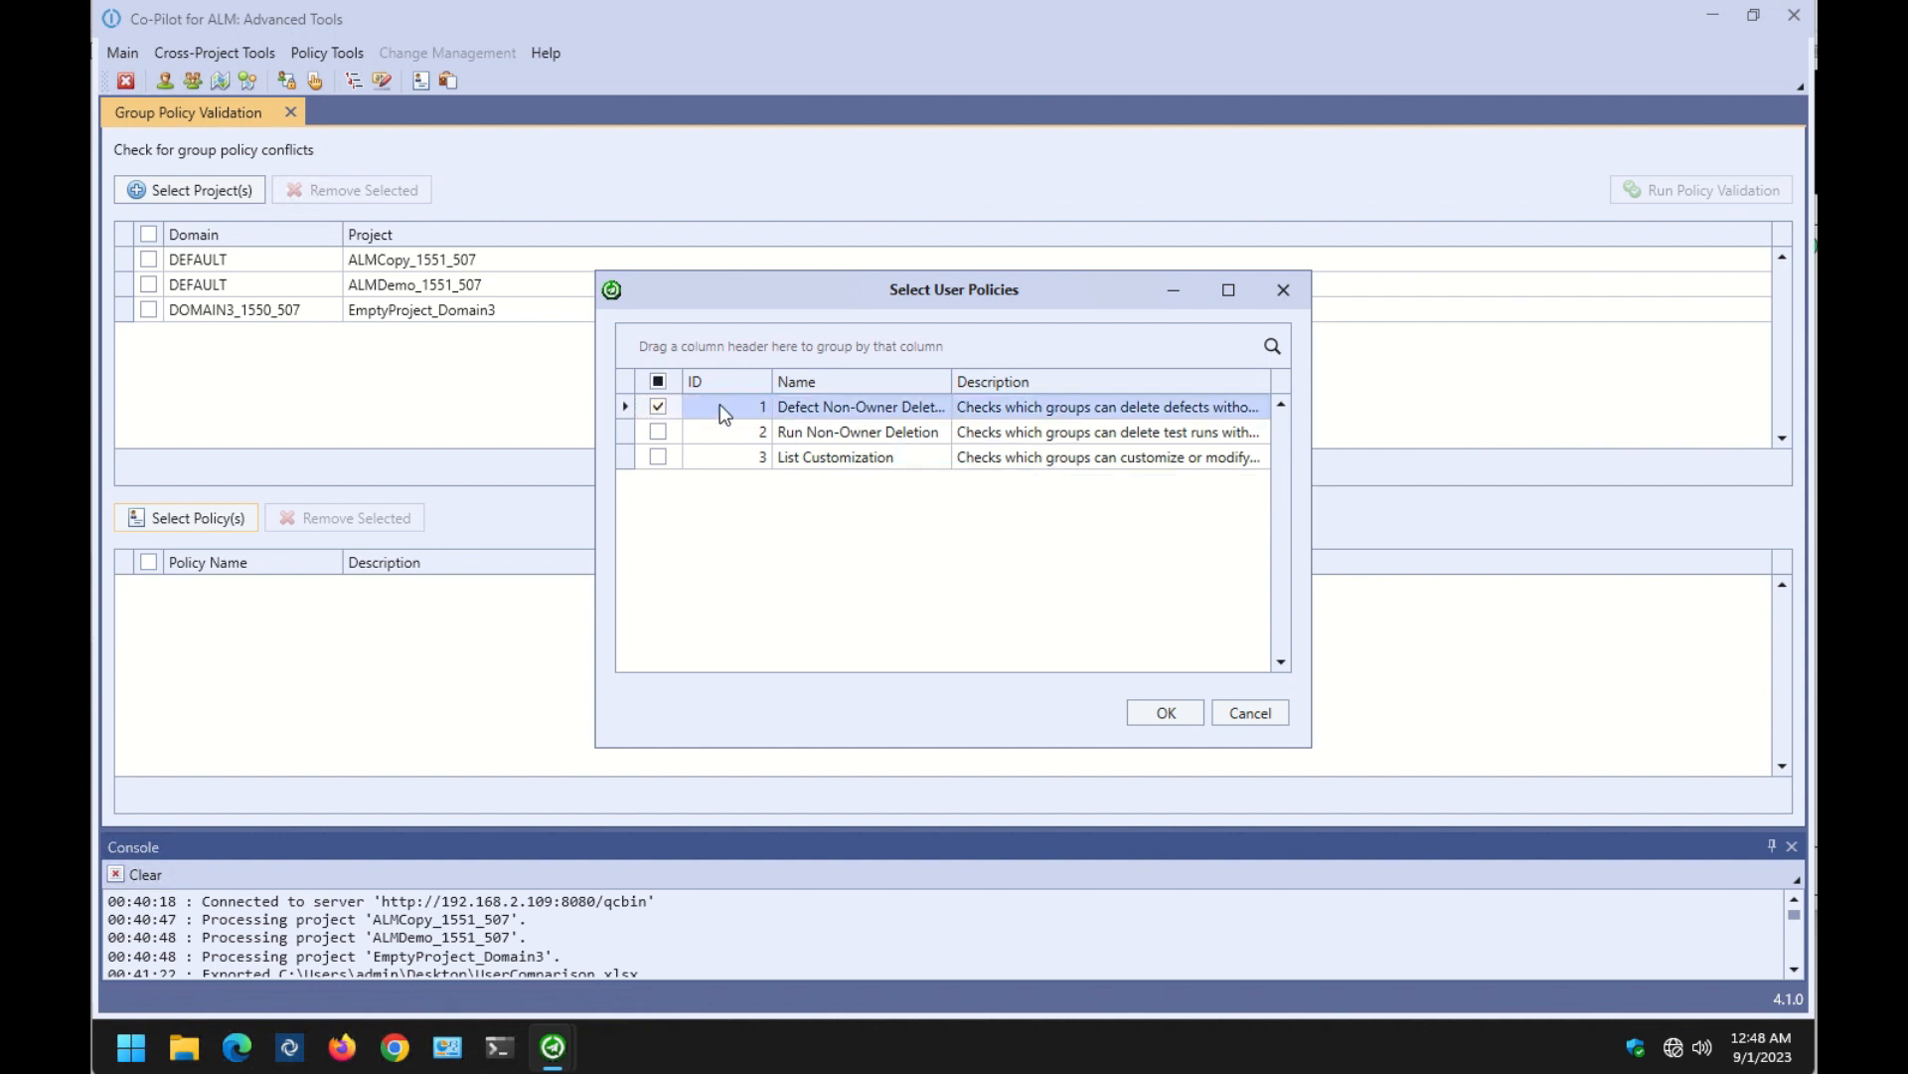
pyautogui.click(1163, 710)
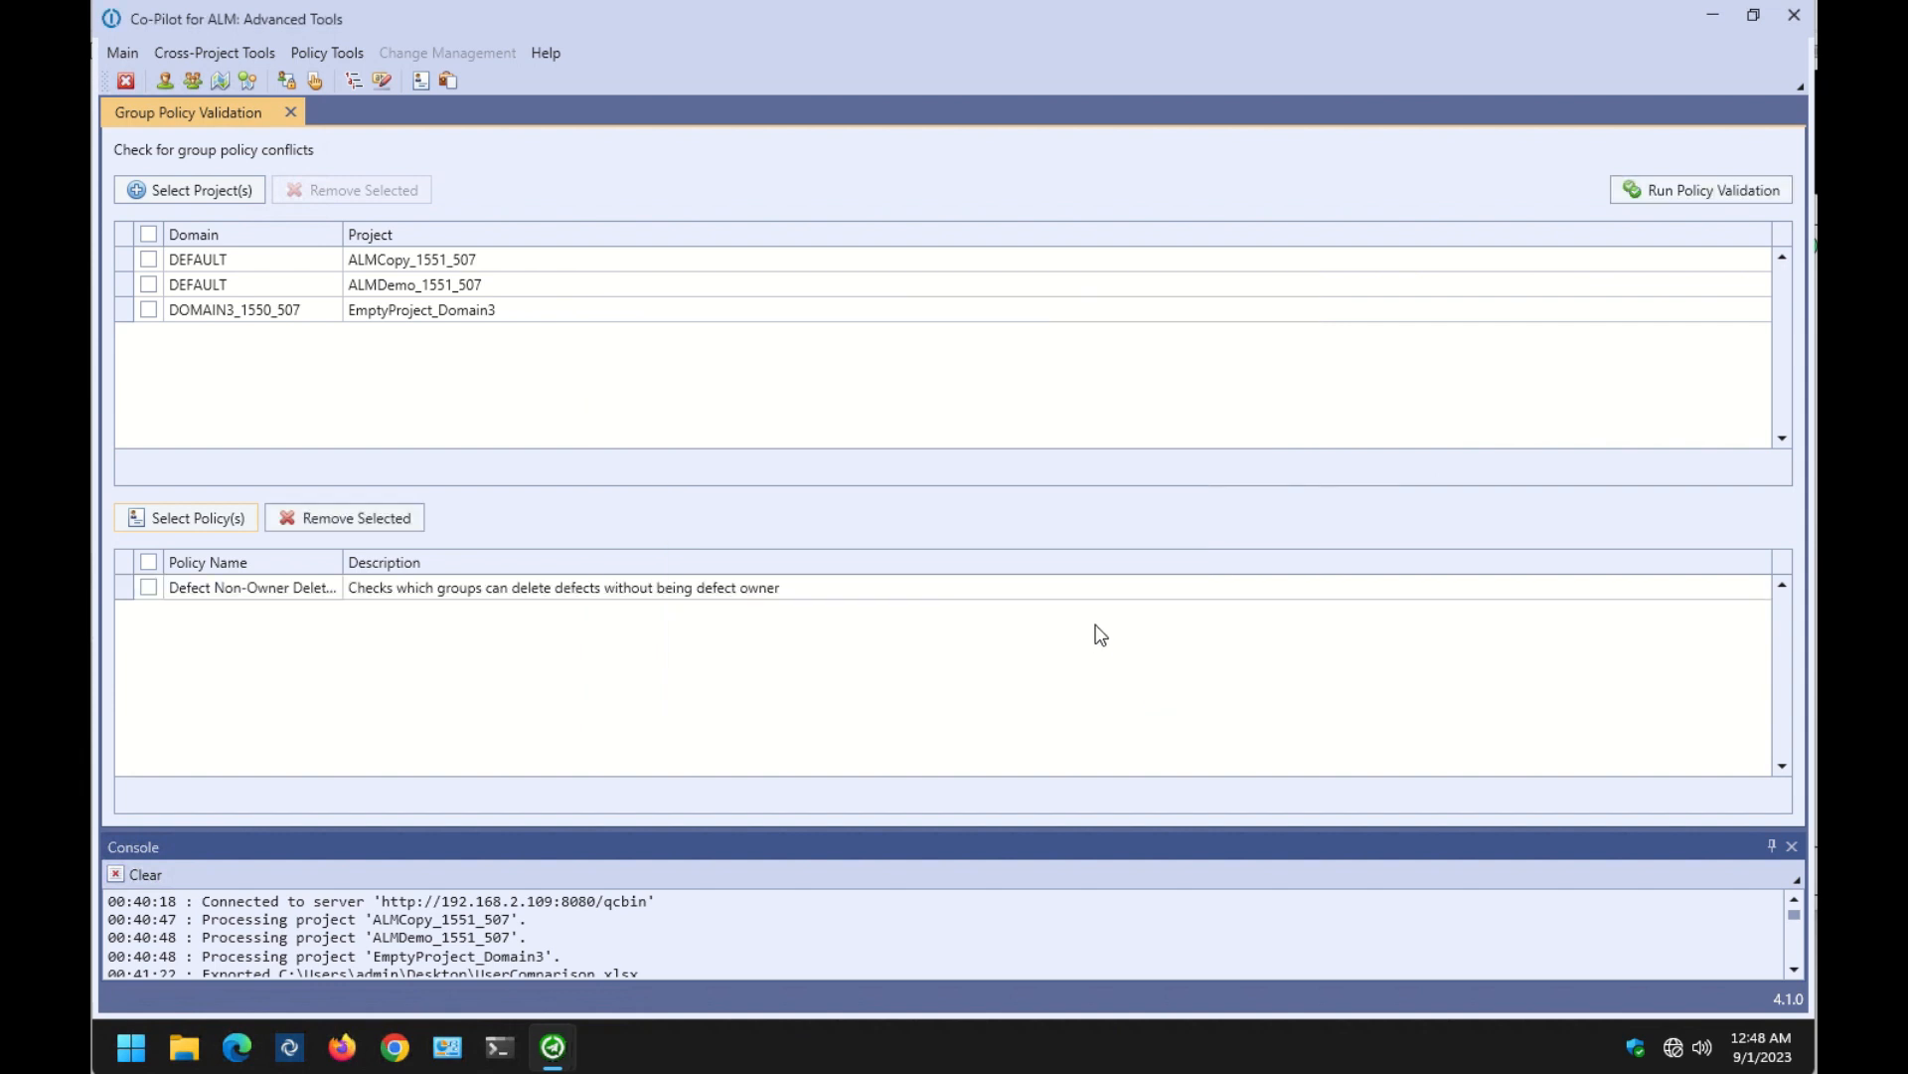
pyautogui.click(1651, 188)
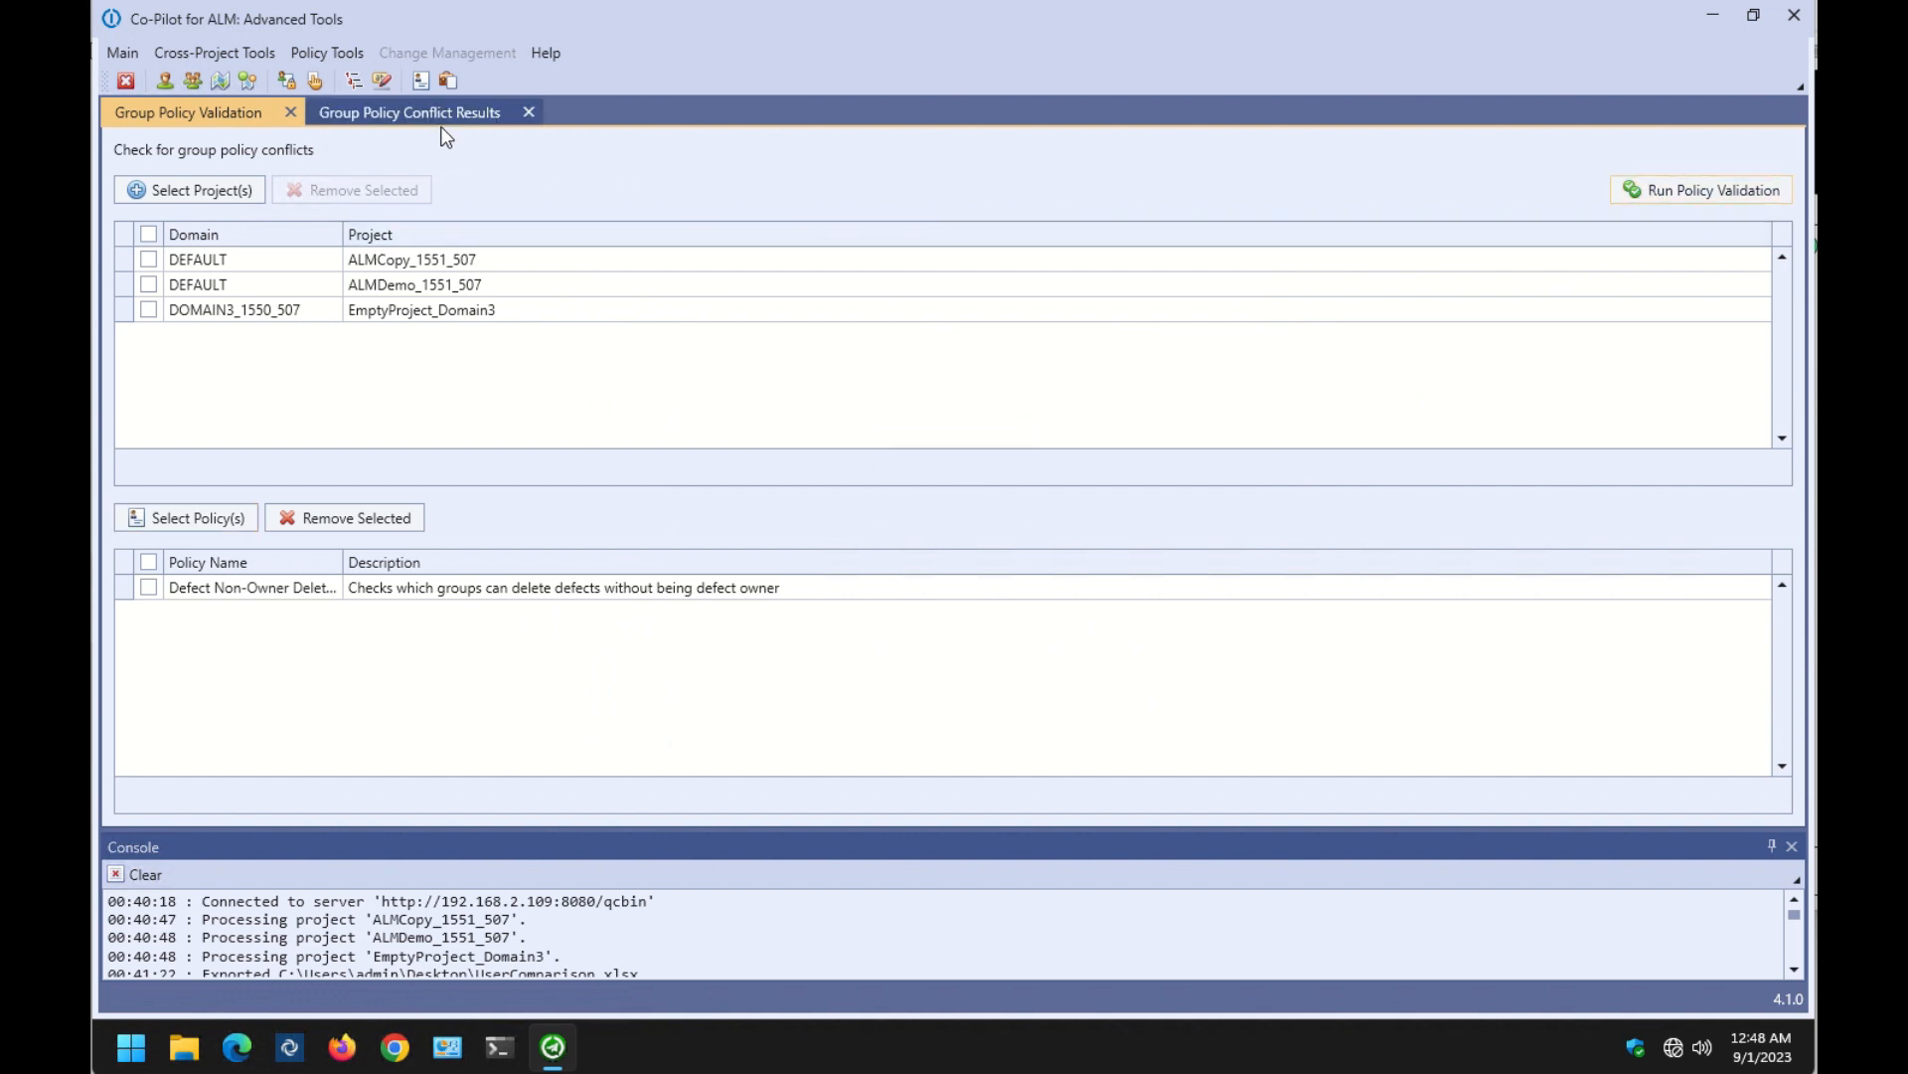
# Show the group policy conflict results and examine the QA Manager and RnD Manager groups across the projects.
pyautogui.click(439, 111)
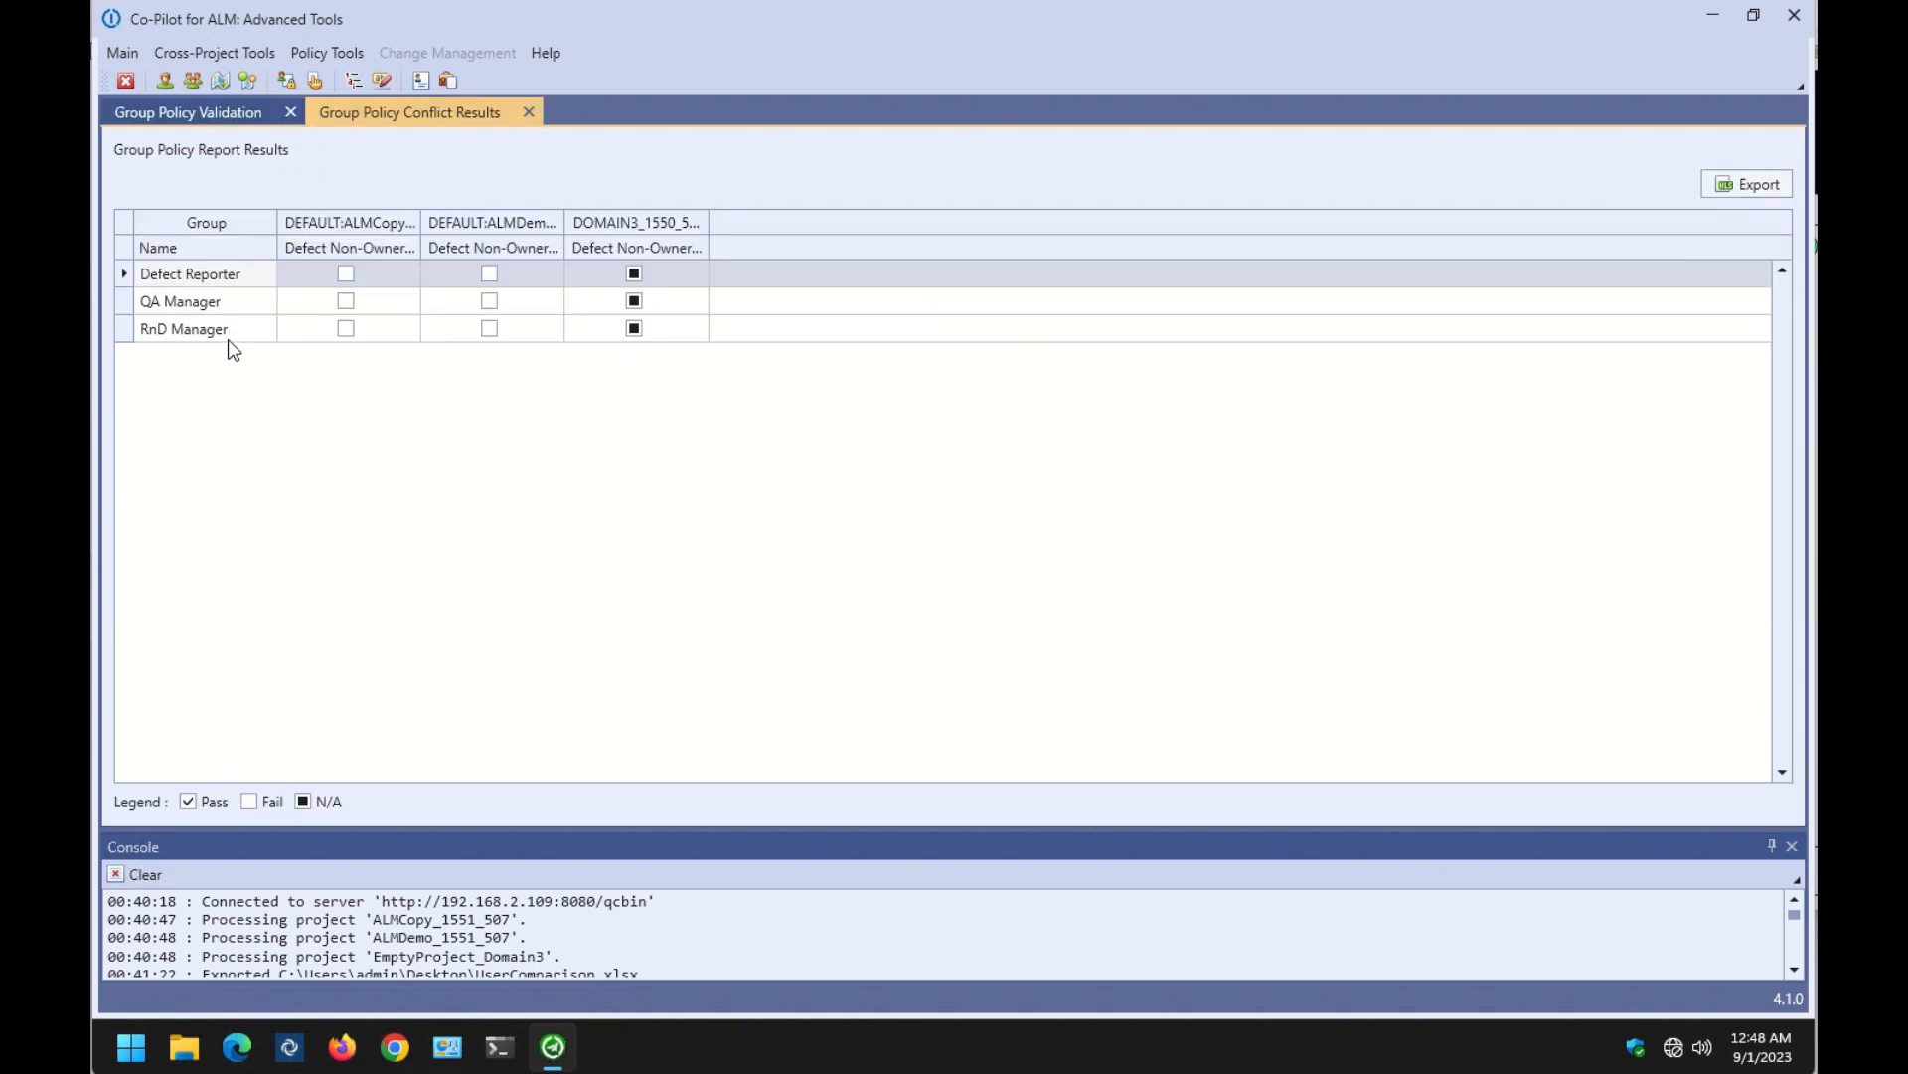
pyautogui.click(188, 298)
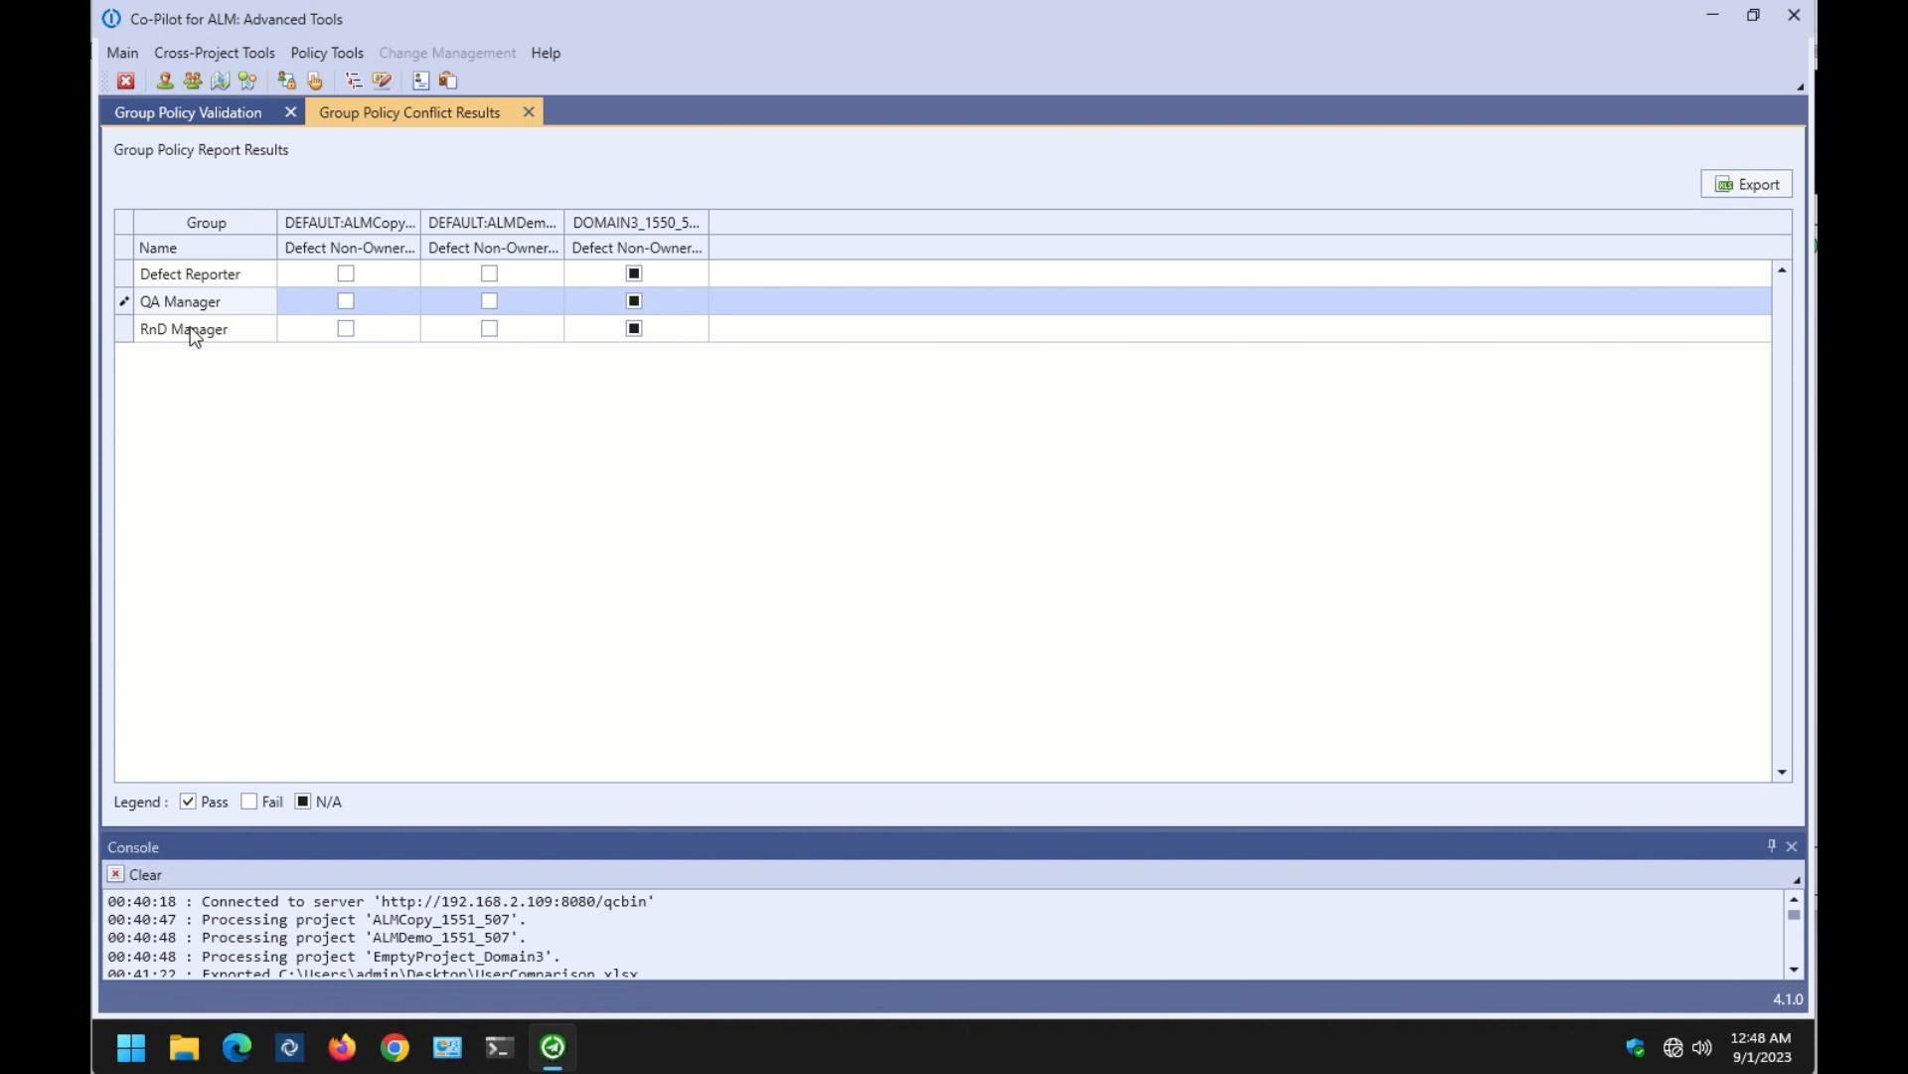
pyautogui.click(191, 328)
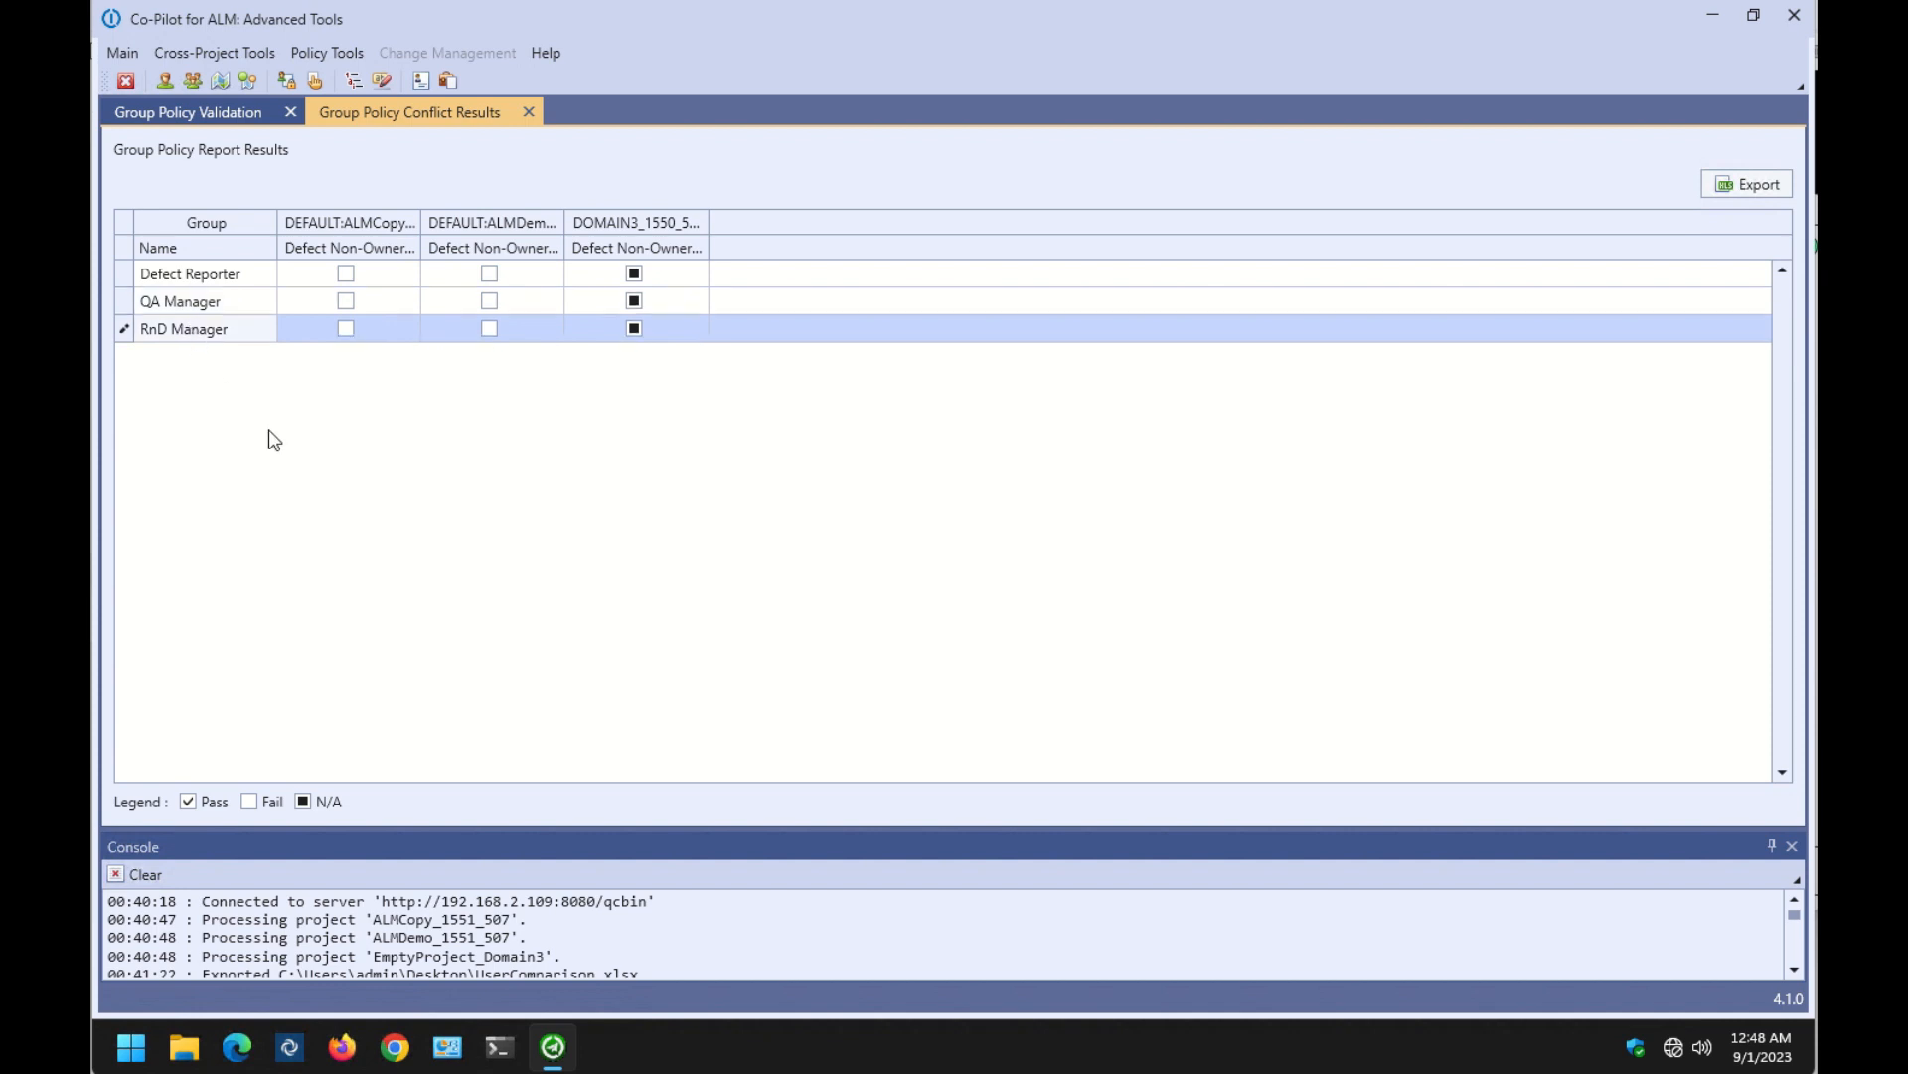
# Start a cross-project group permissions comparison and add all projects of the DEFAULT and DOMAIN3_1550_507 domains.
pyautogui.click(210, 55)
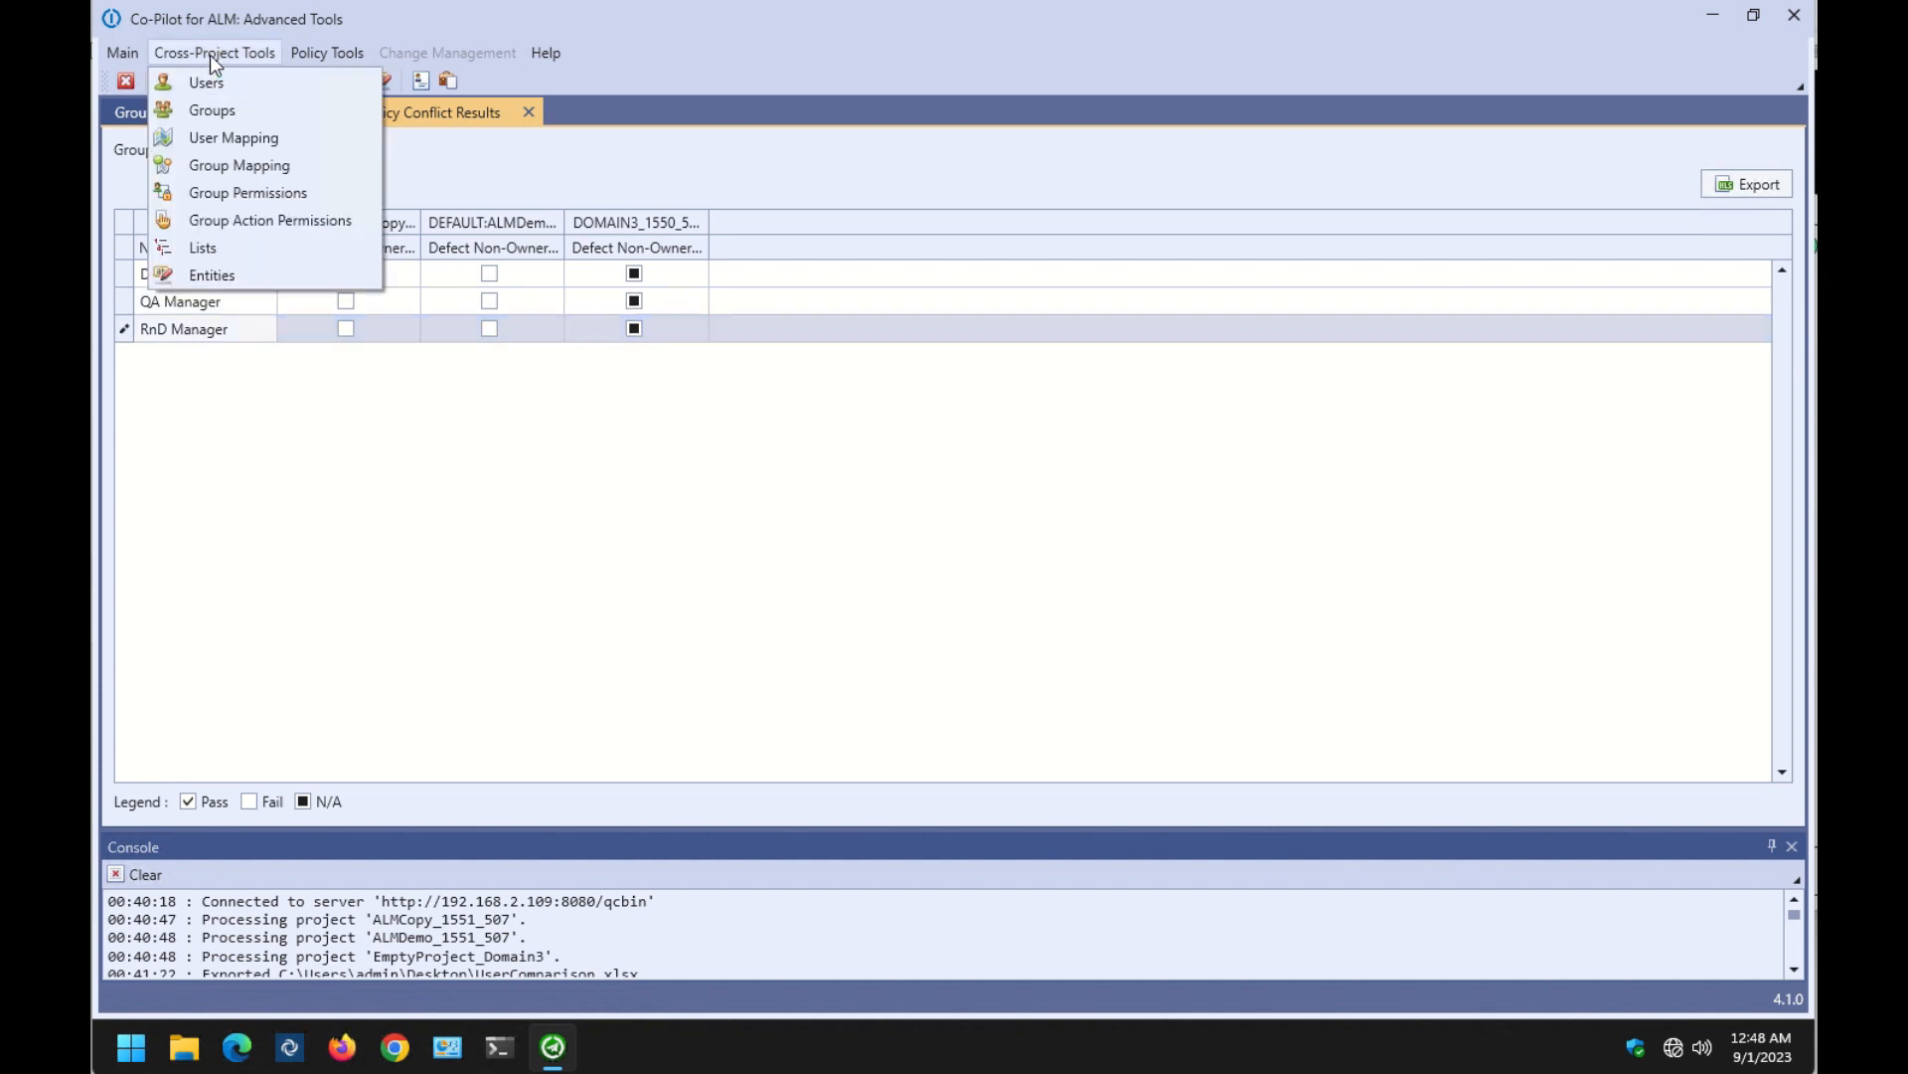
pyautogui.click(249, 189)
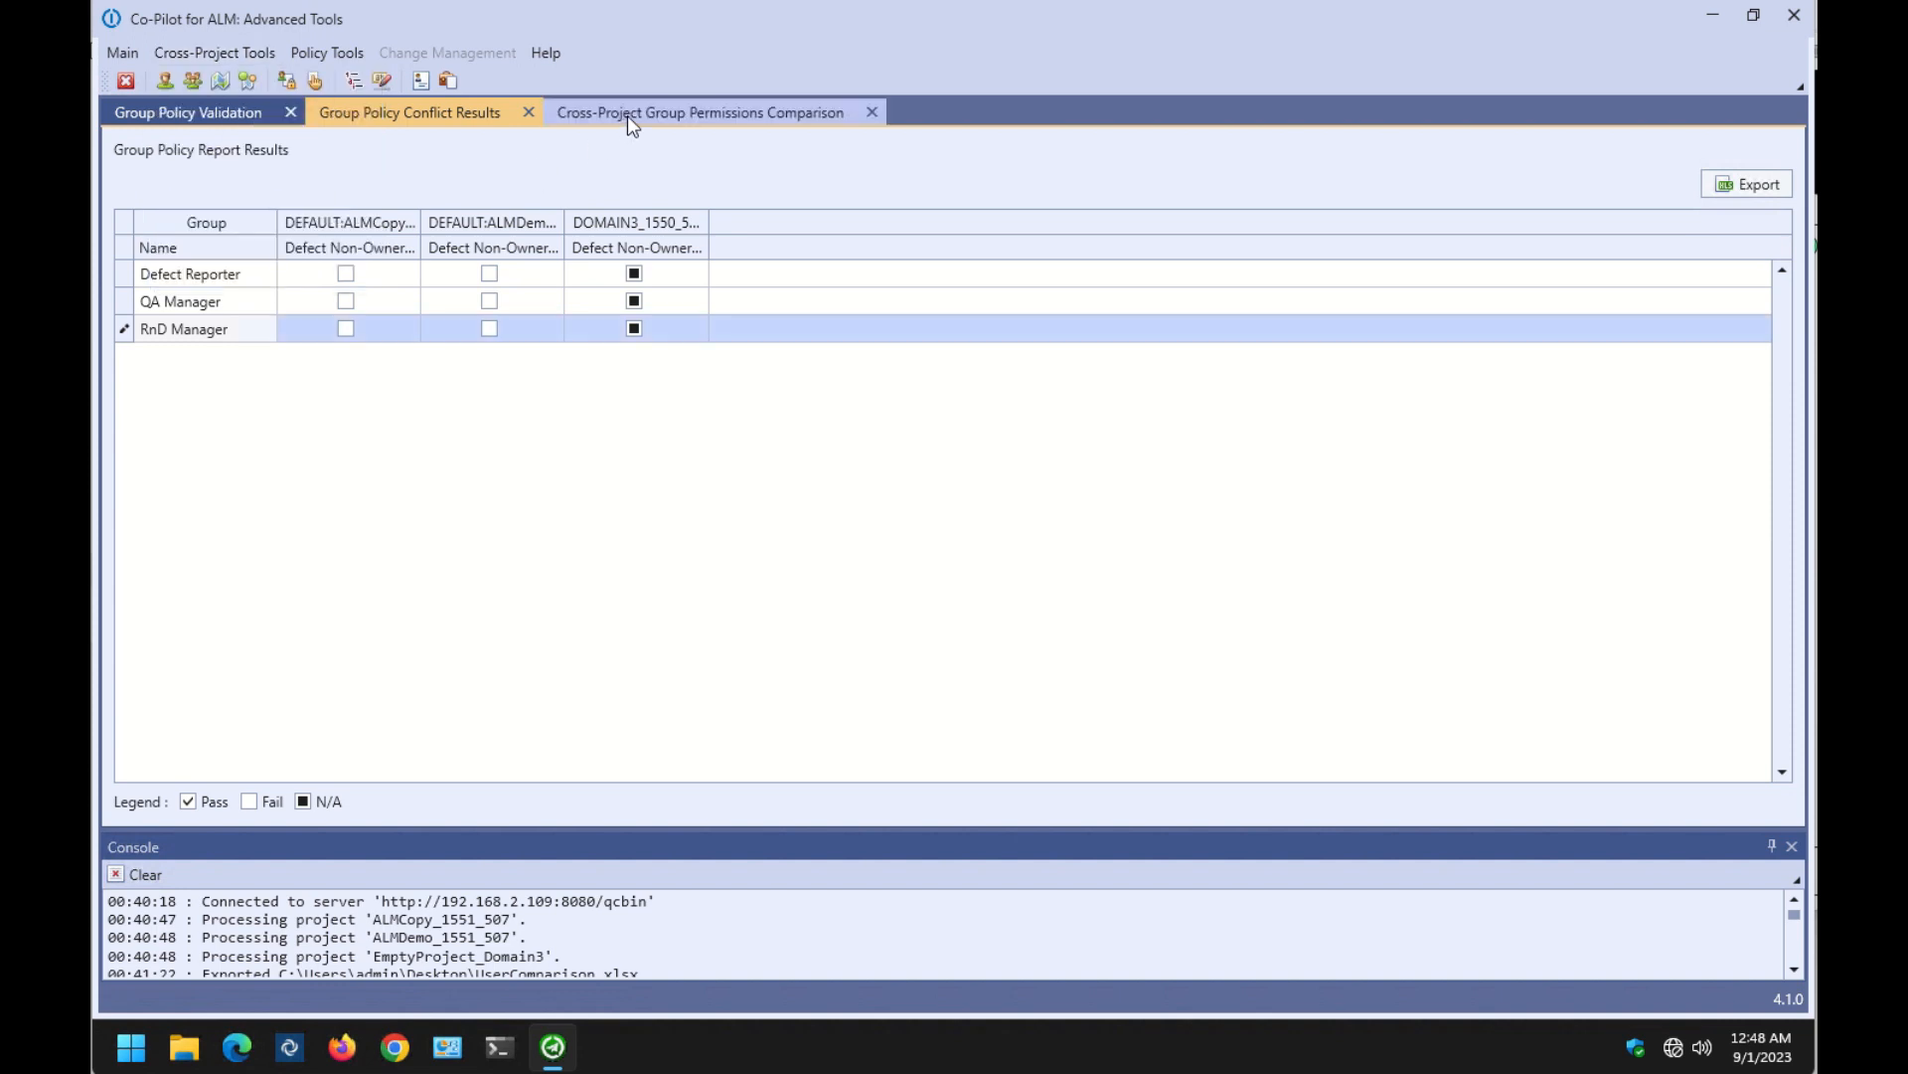
pyautogui.click(252, 193)
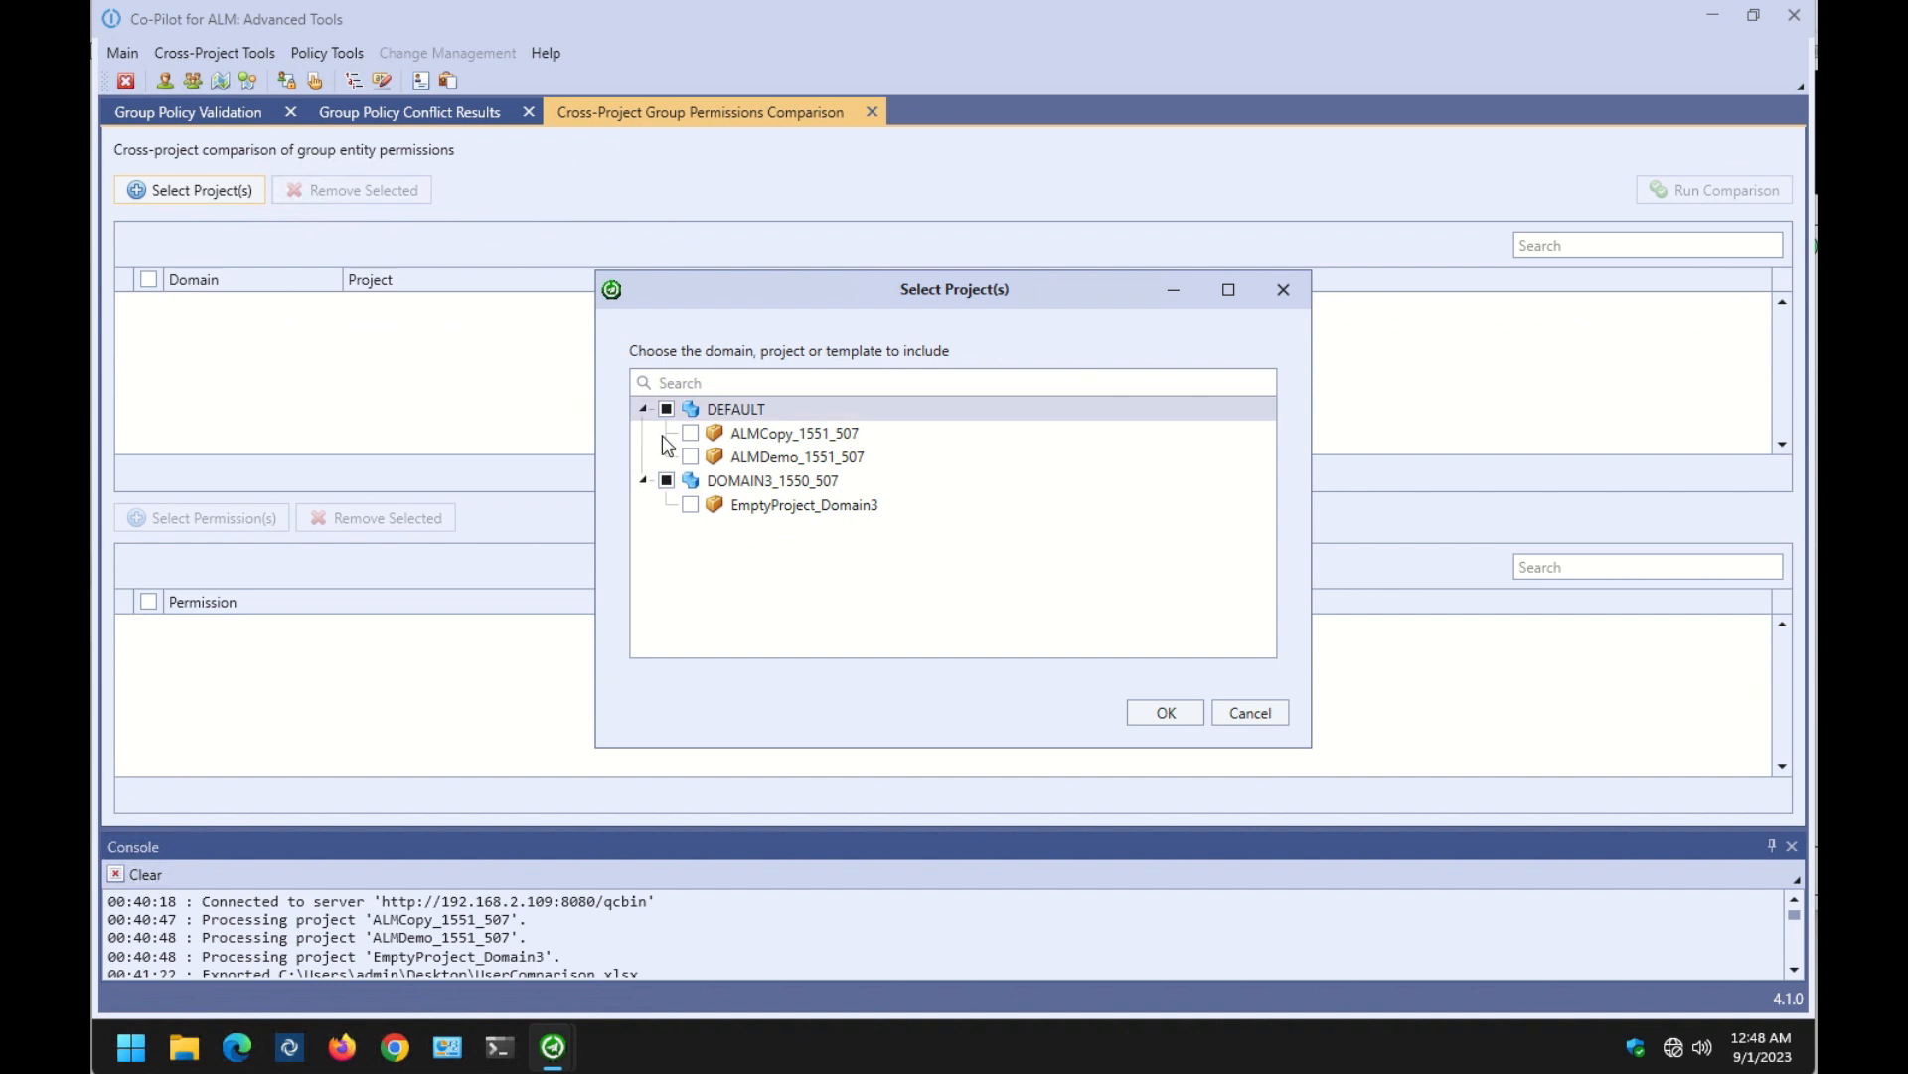
pyautogui.click(666, 408)
pyautogui.click(666, 480)
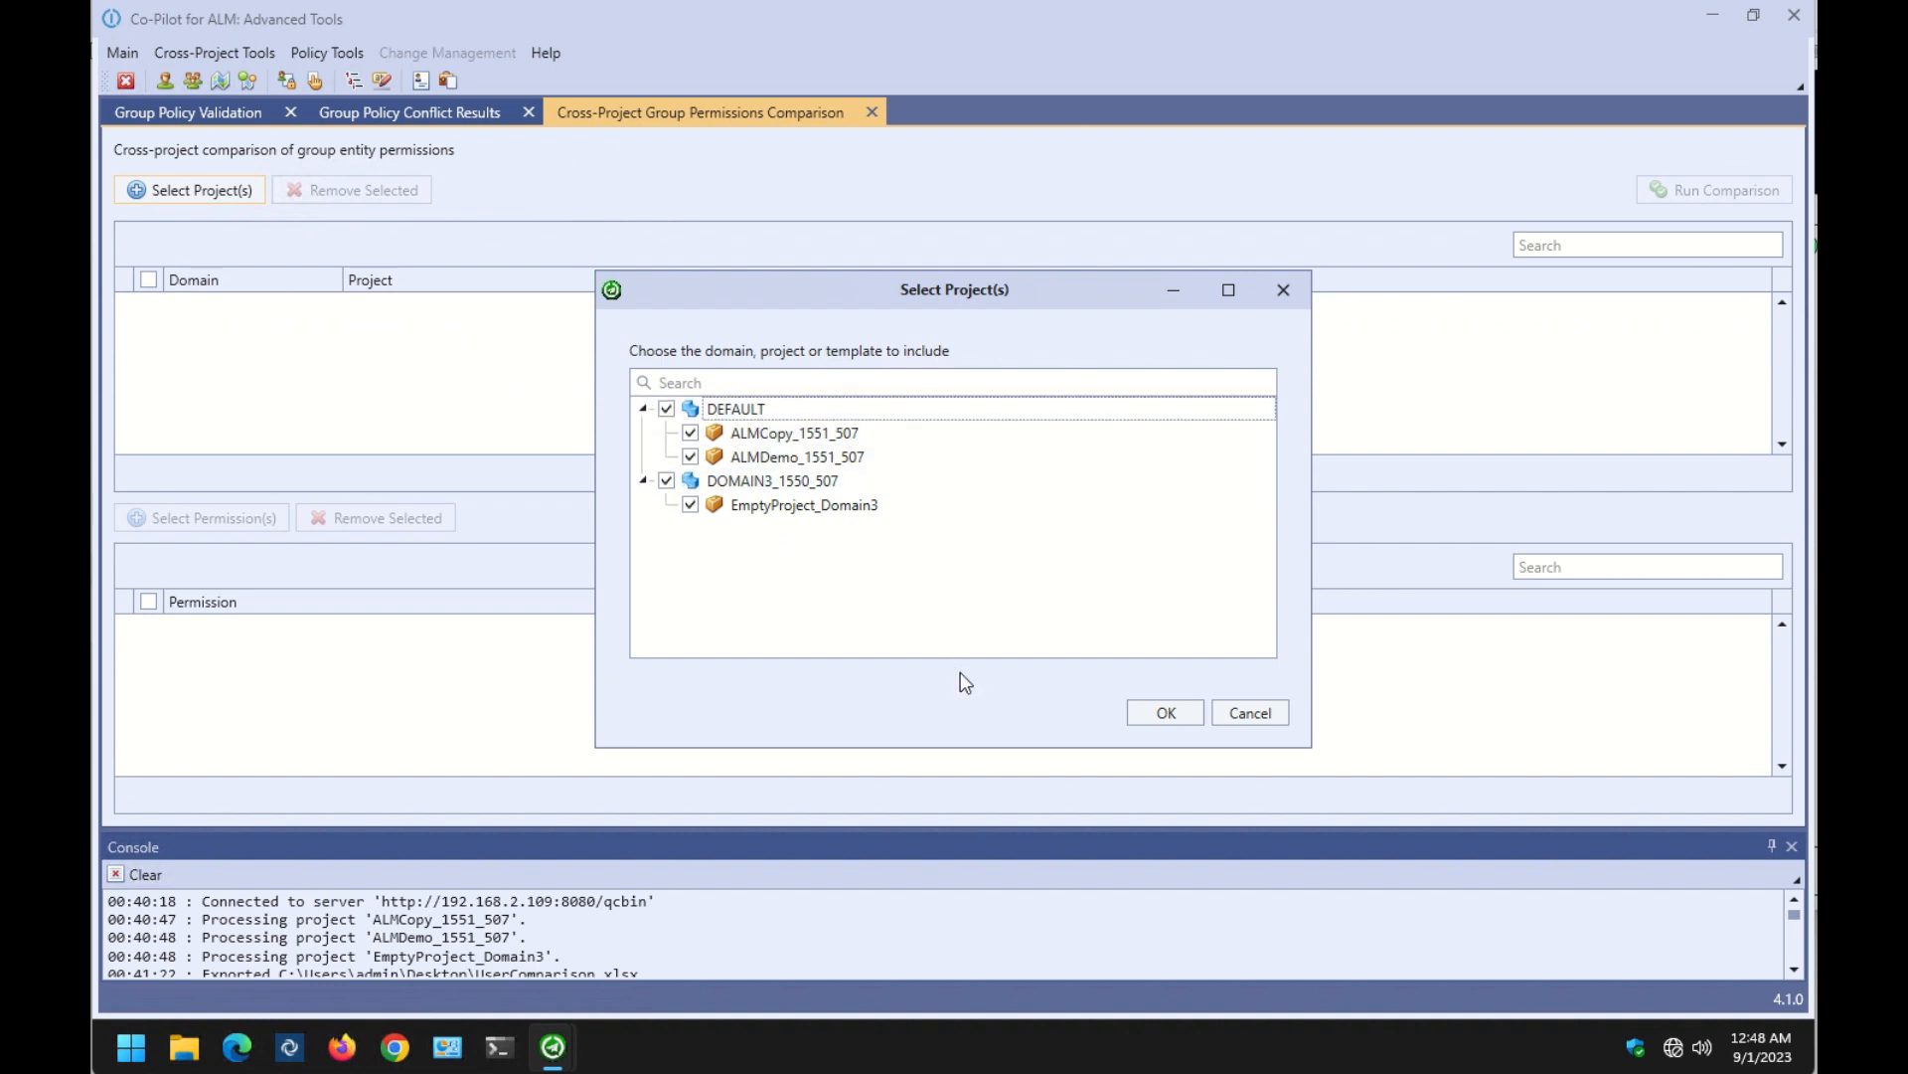
pyautogui.click(1163, 713)
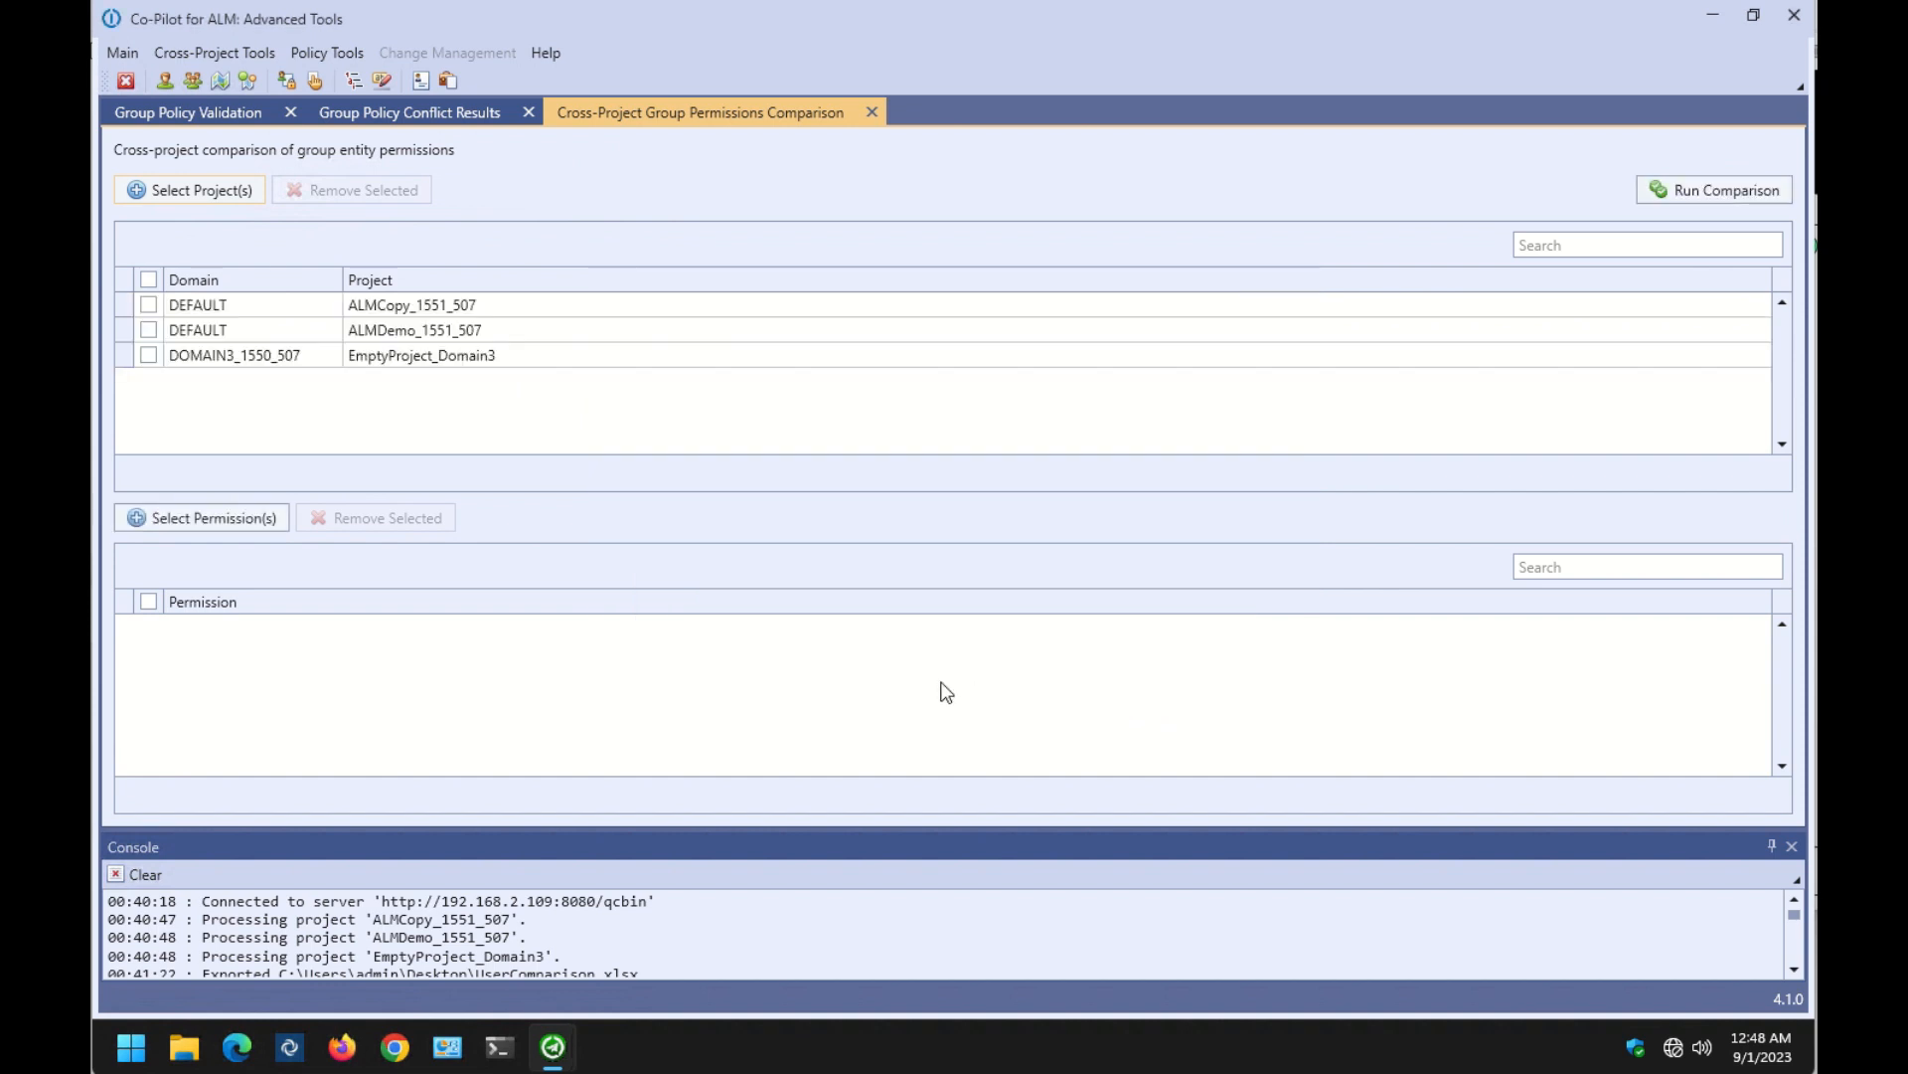
# Add the Remove permission to the group permissions comparison and run the comparison.
pyautogui.click(221, 521)
pyautogui.click(657, 456)
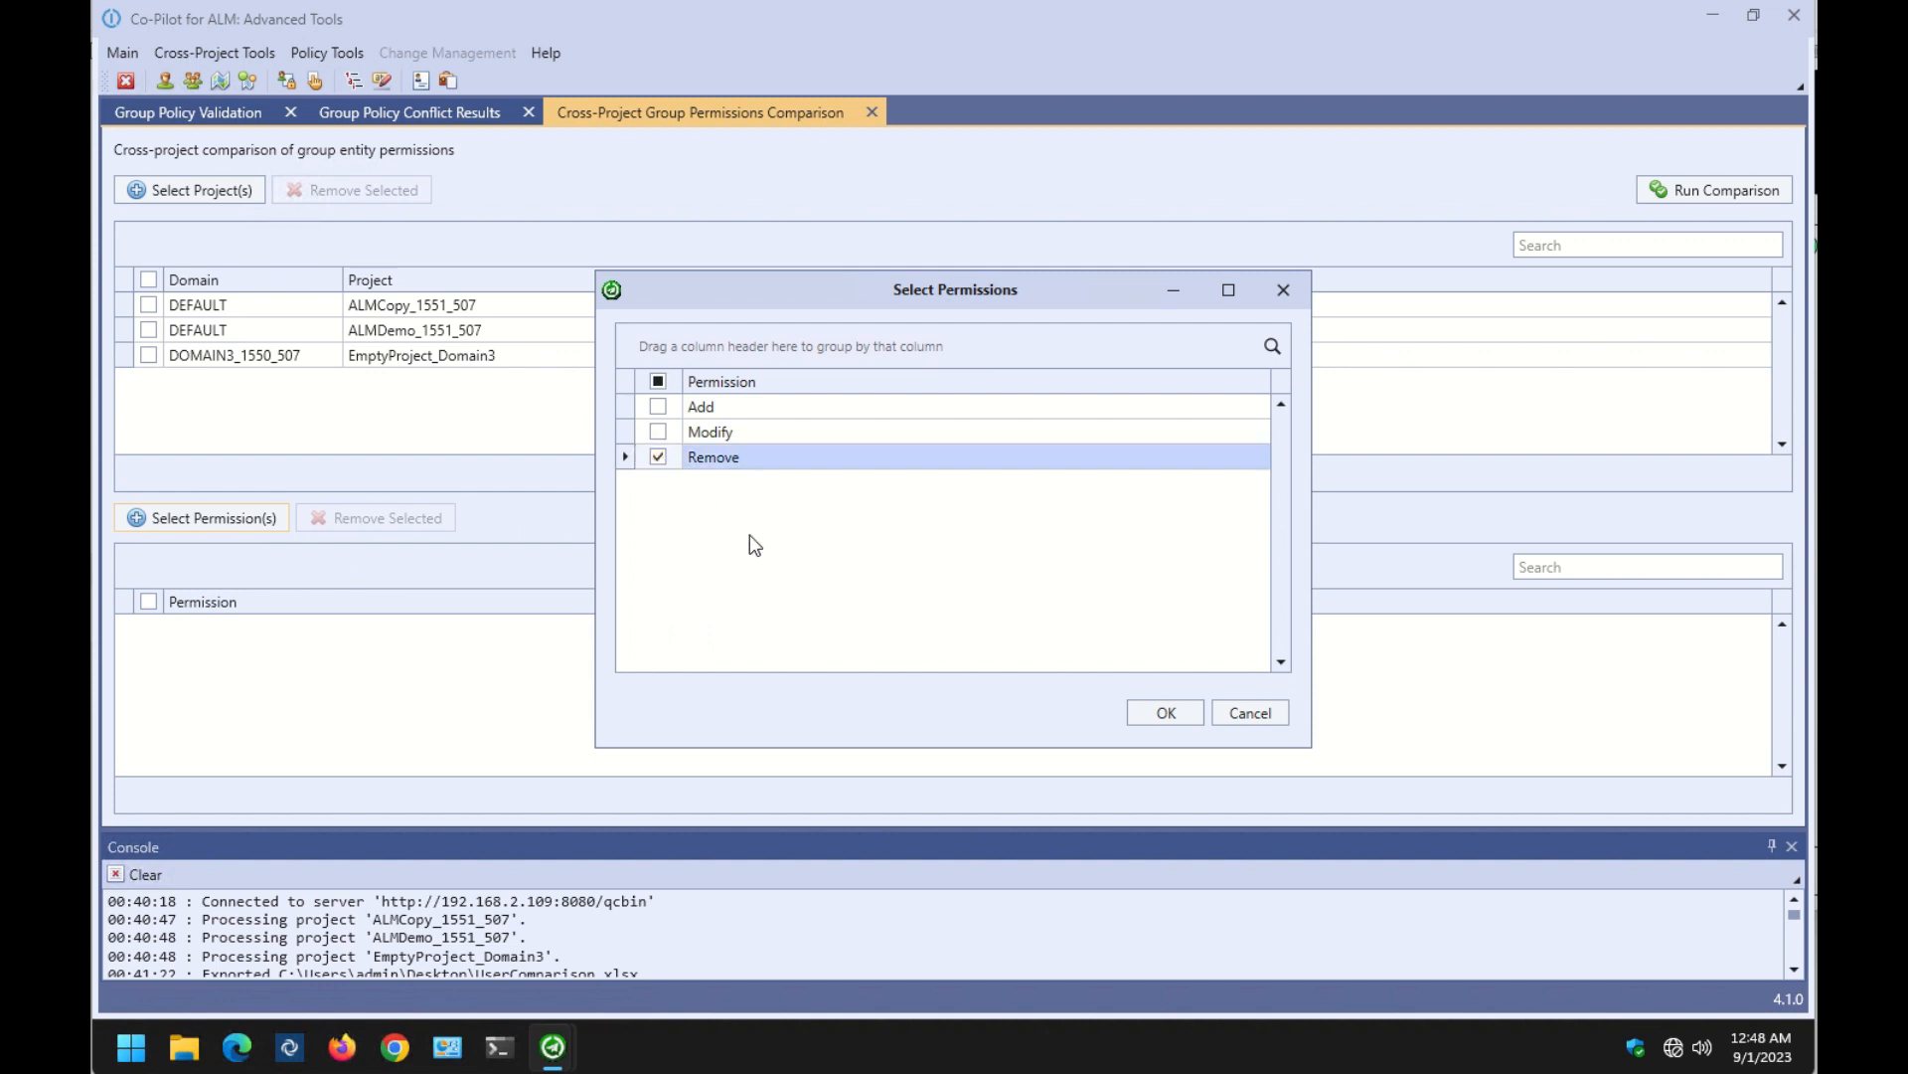
pyautogui.click(1129, 712)
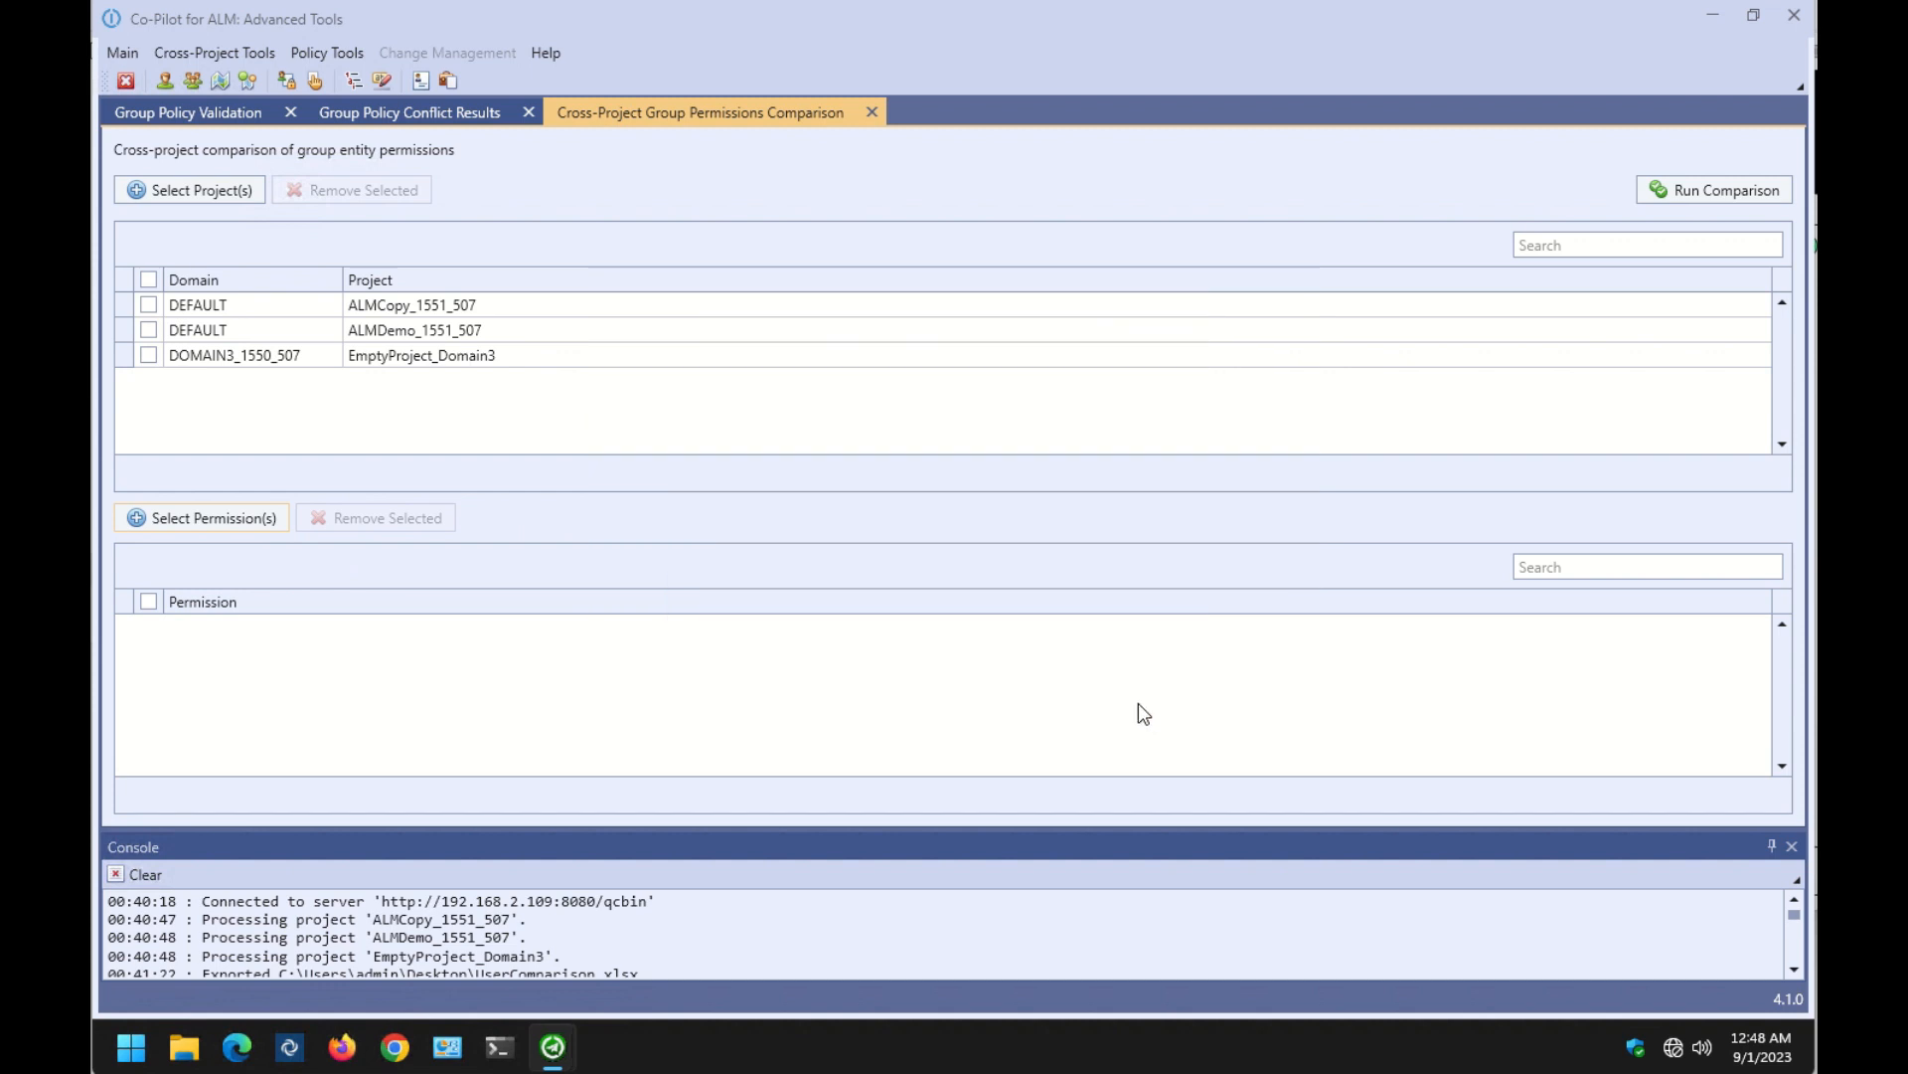
pyautogui.click(1680, 187)
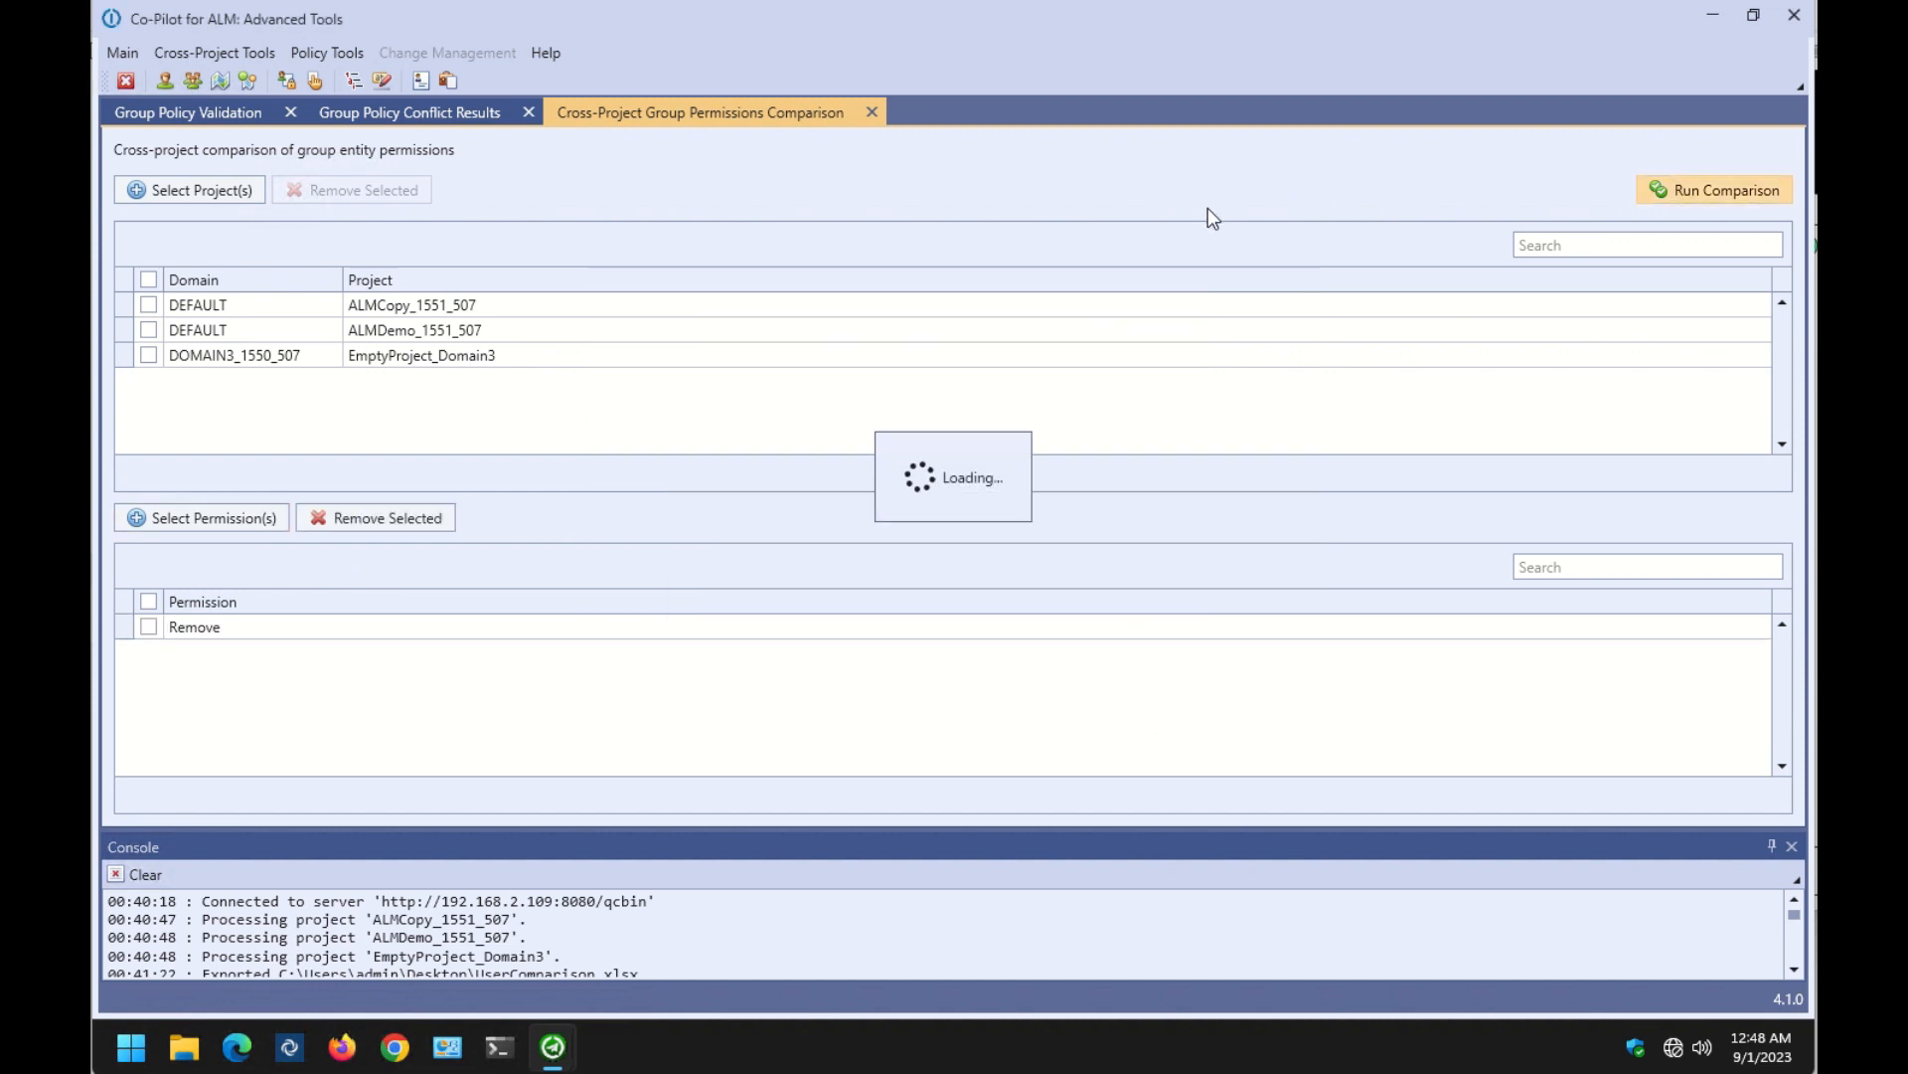
# Show the group entity permission comparison results and filter the entity names to BUG.
pyautogui.click(1058, 112)
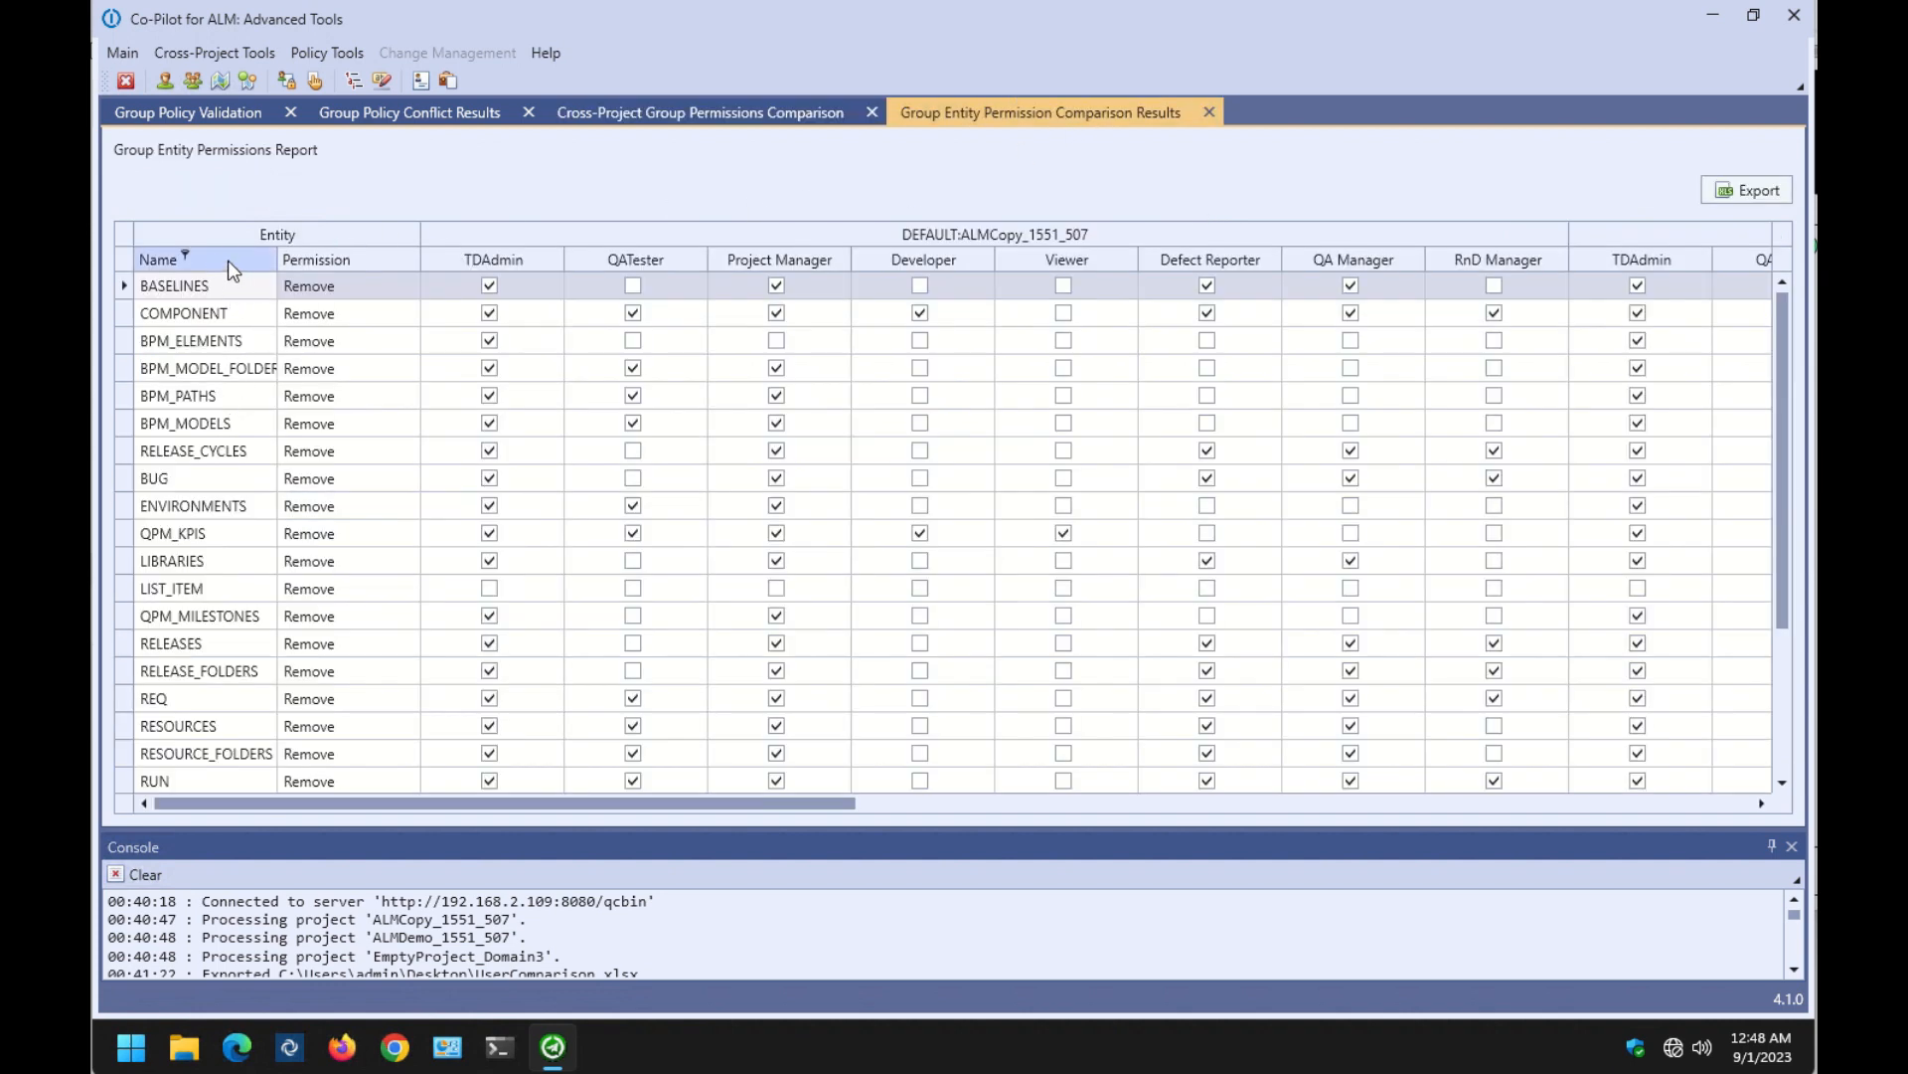
pyautogui.click(185, 256)
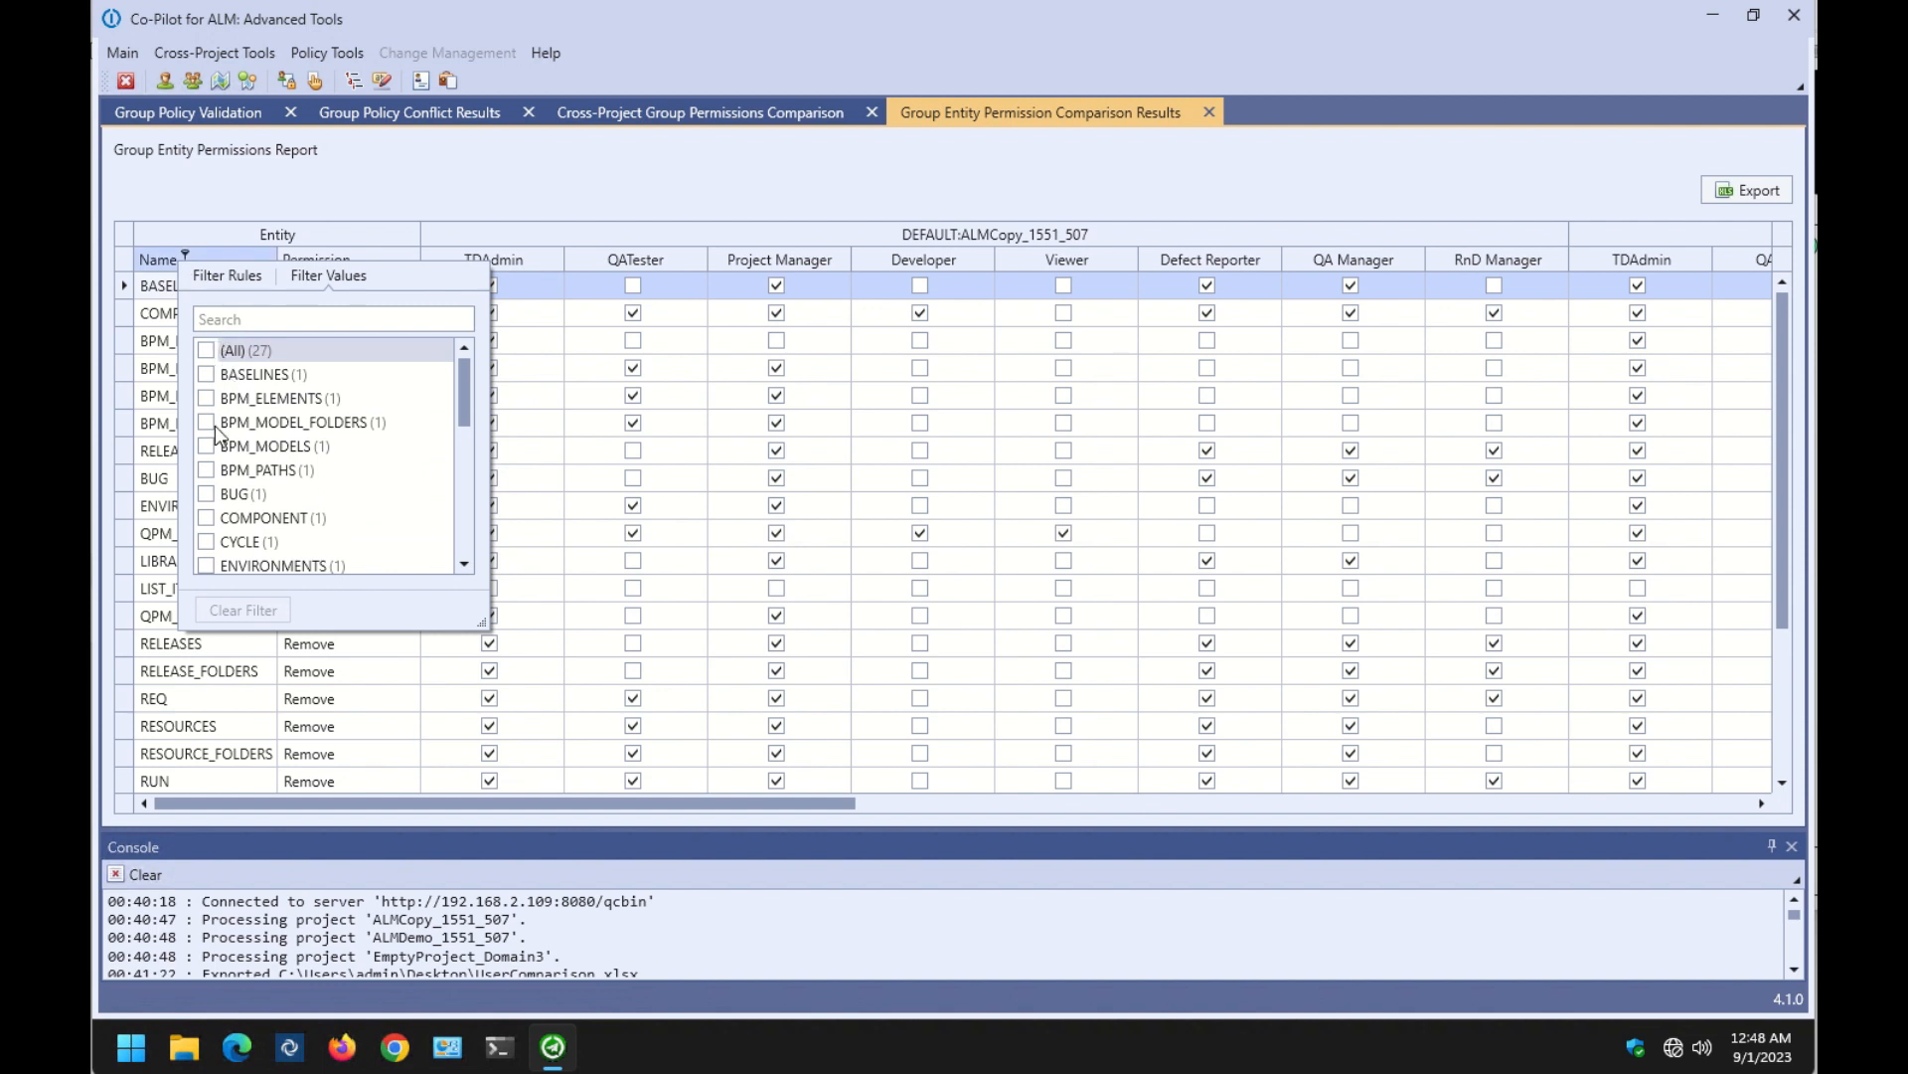
pyautogui.click(207, 494)
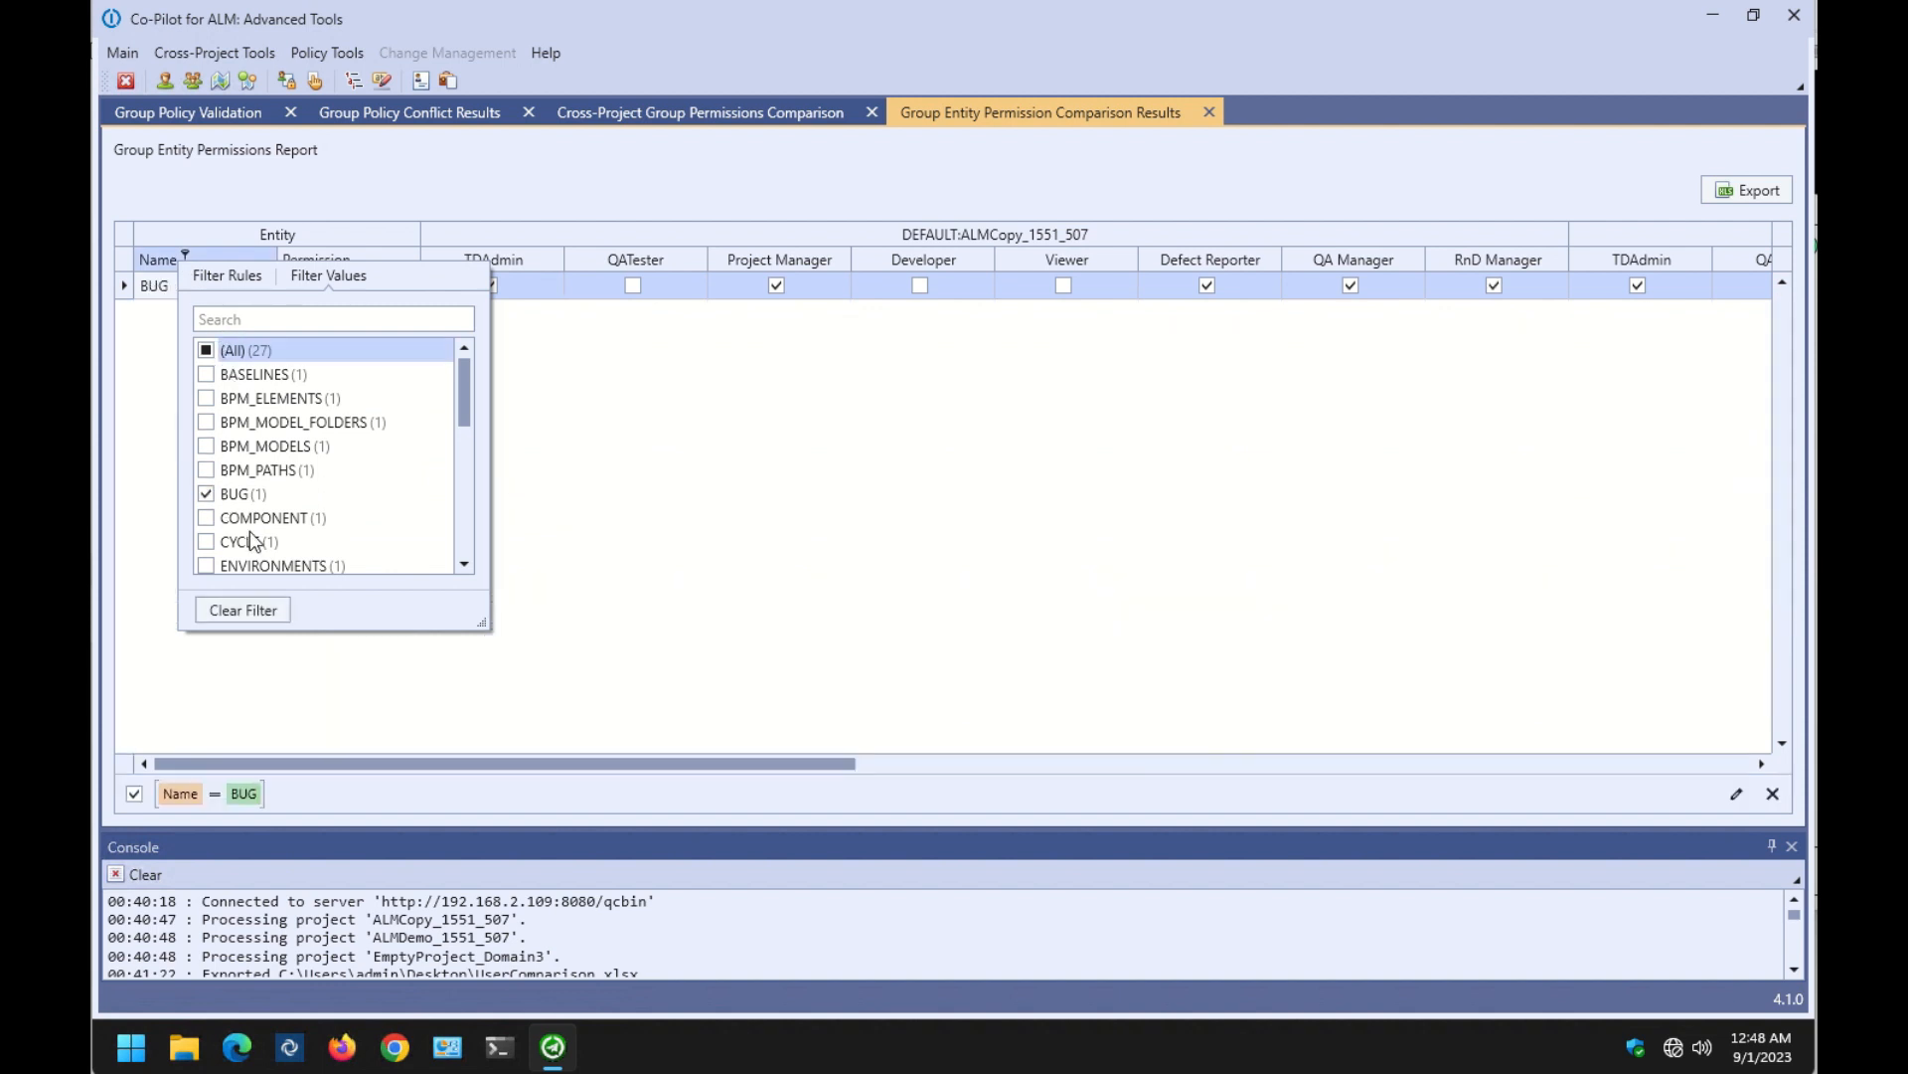
pyautogui.click(608, 232)
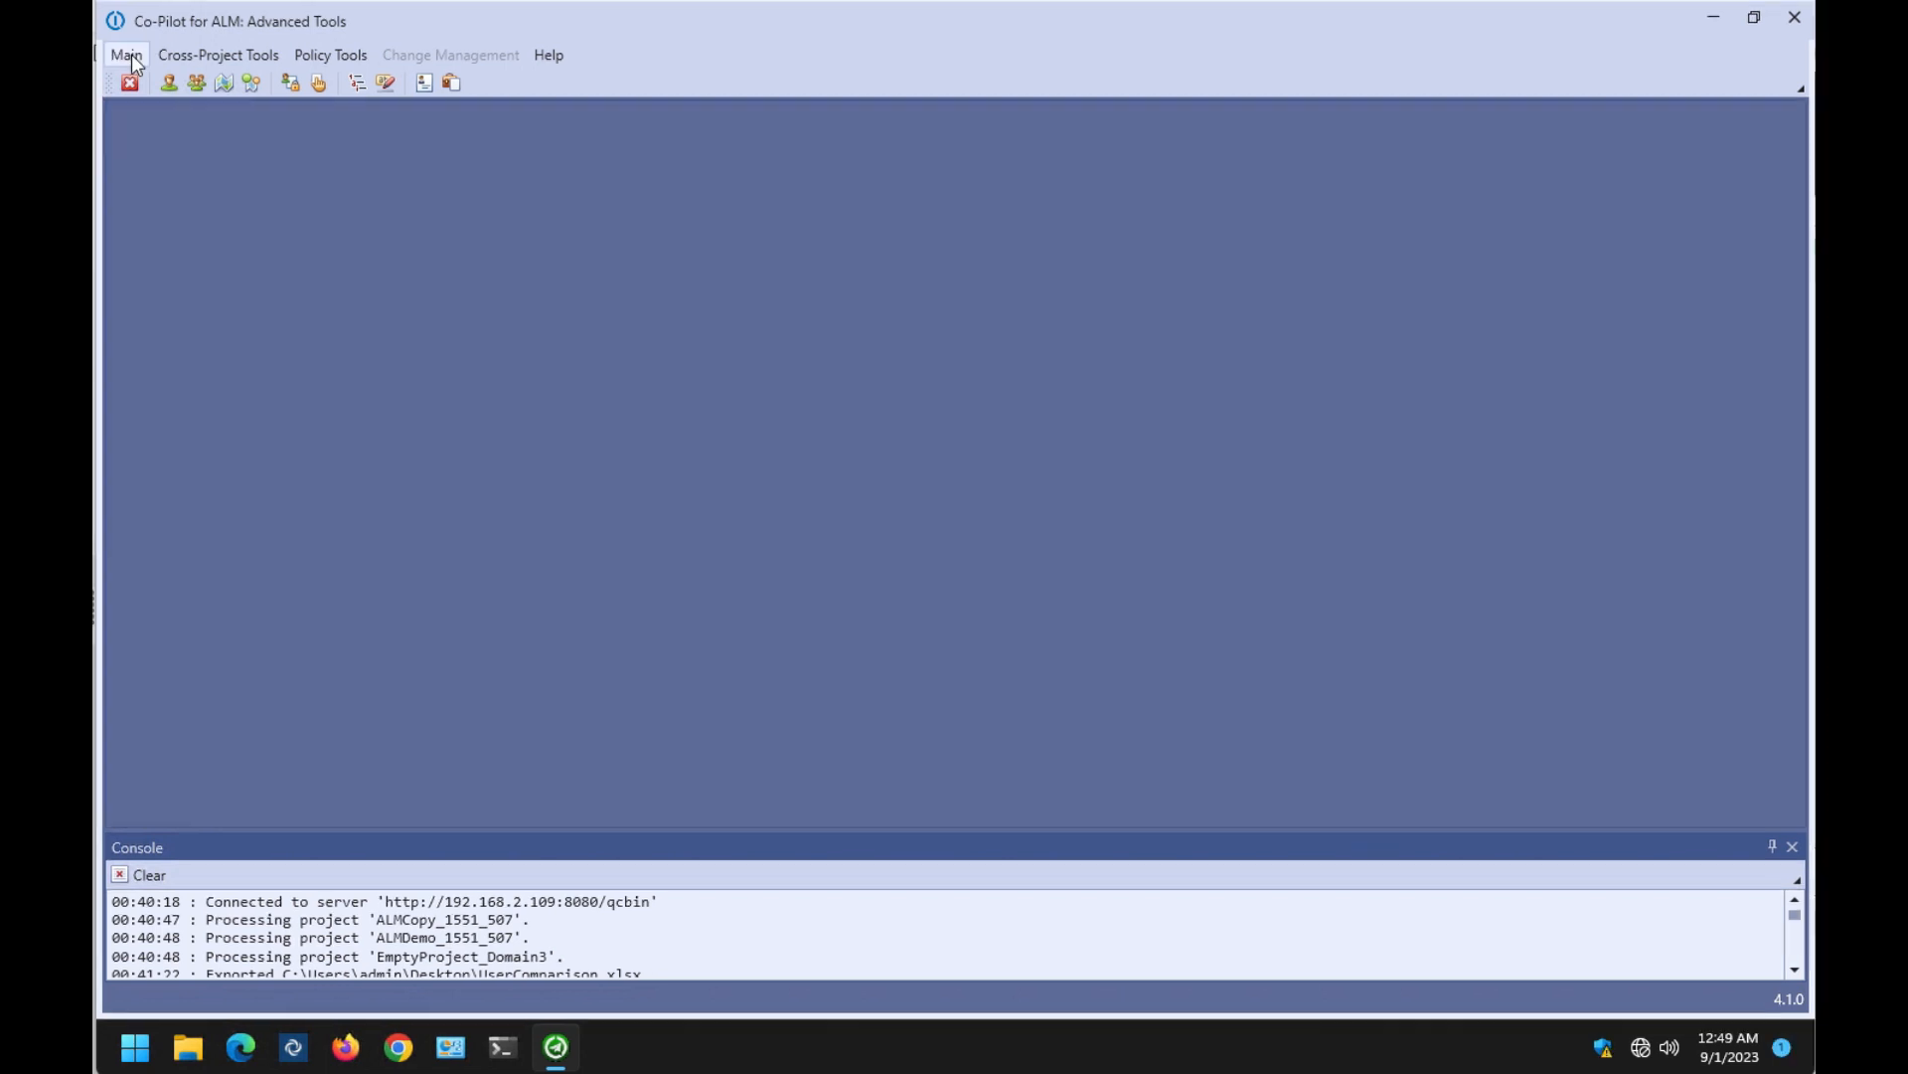
# Exit the Advanced Tools application.
pyautogui.click(127, 53)
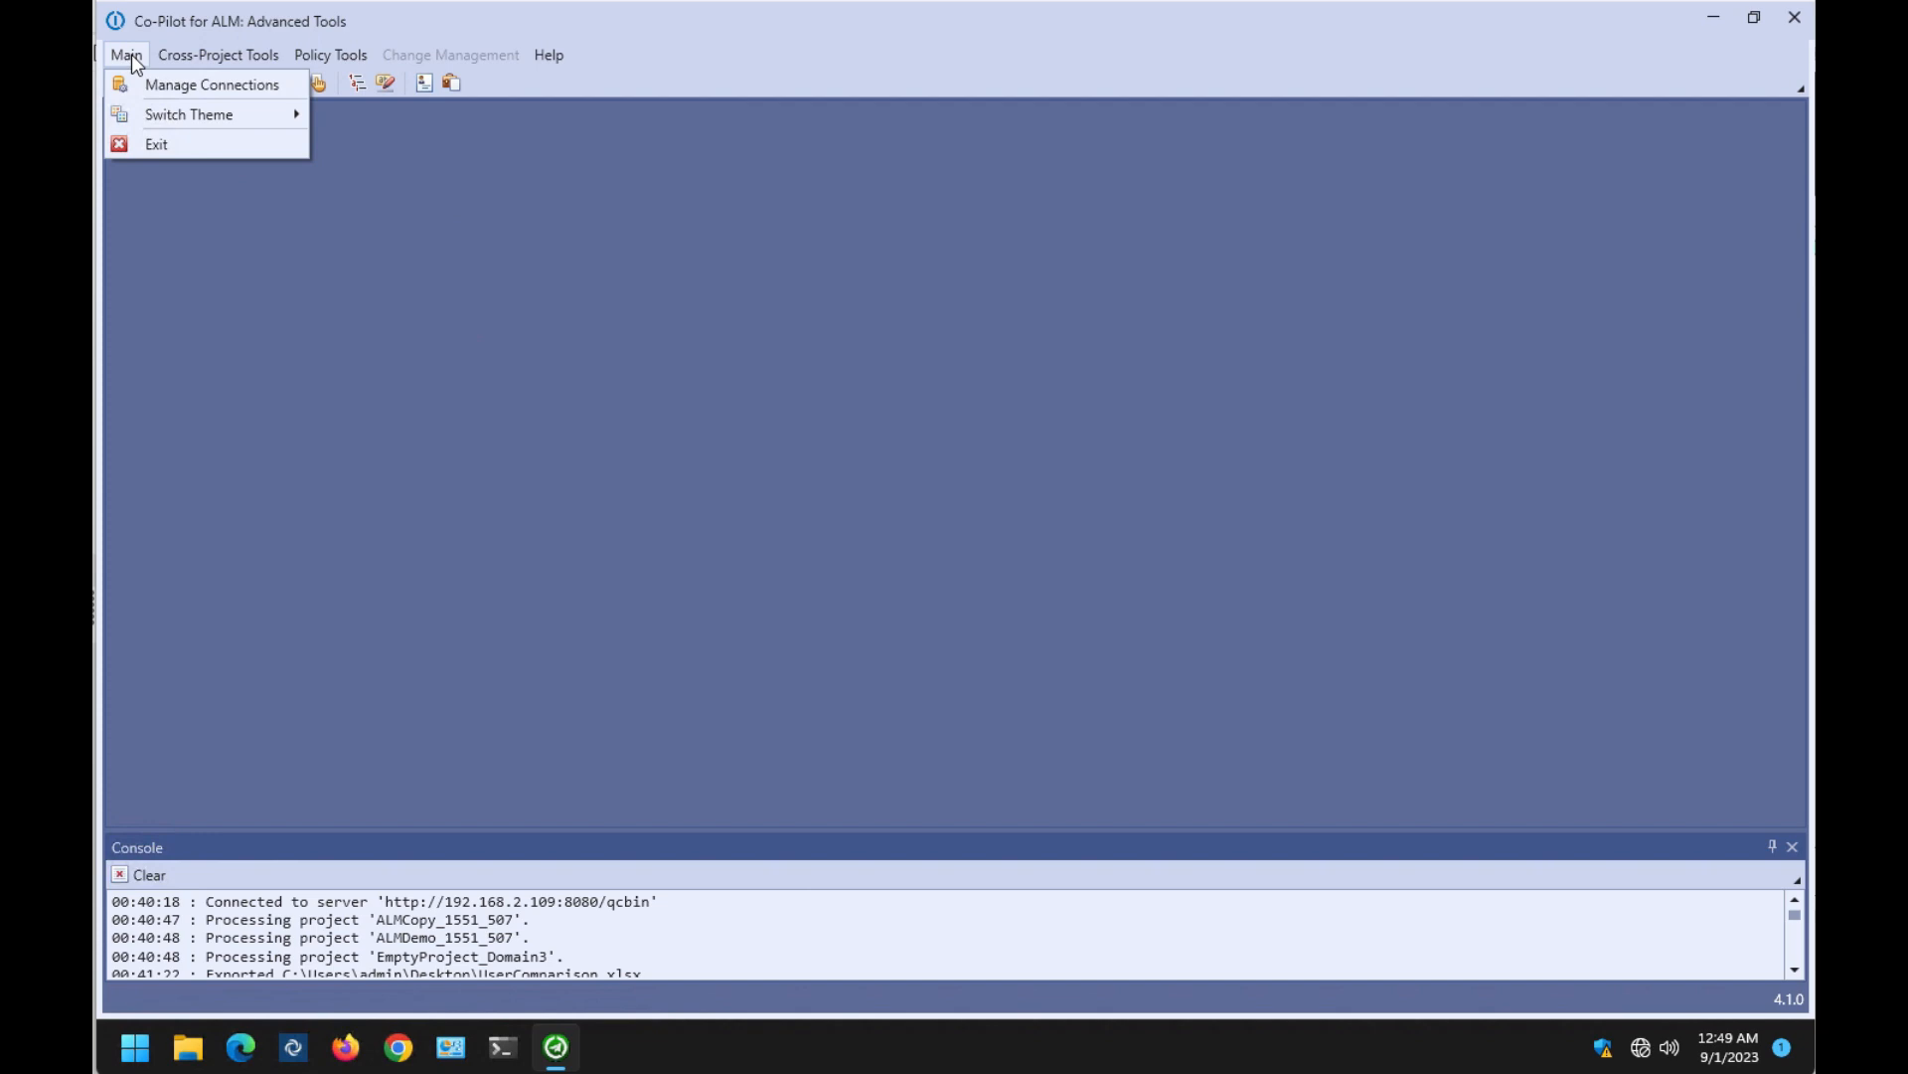
pyautogui.click(156, 144)
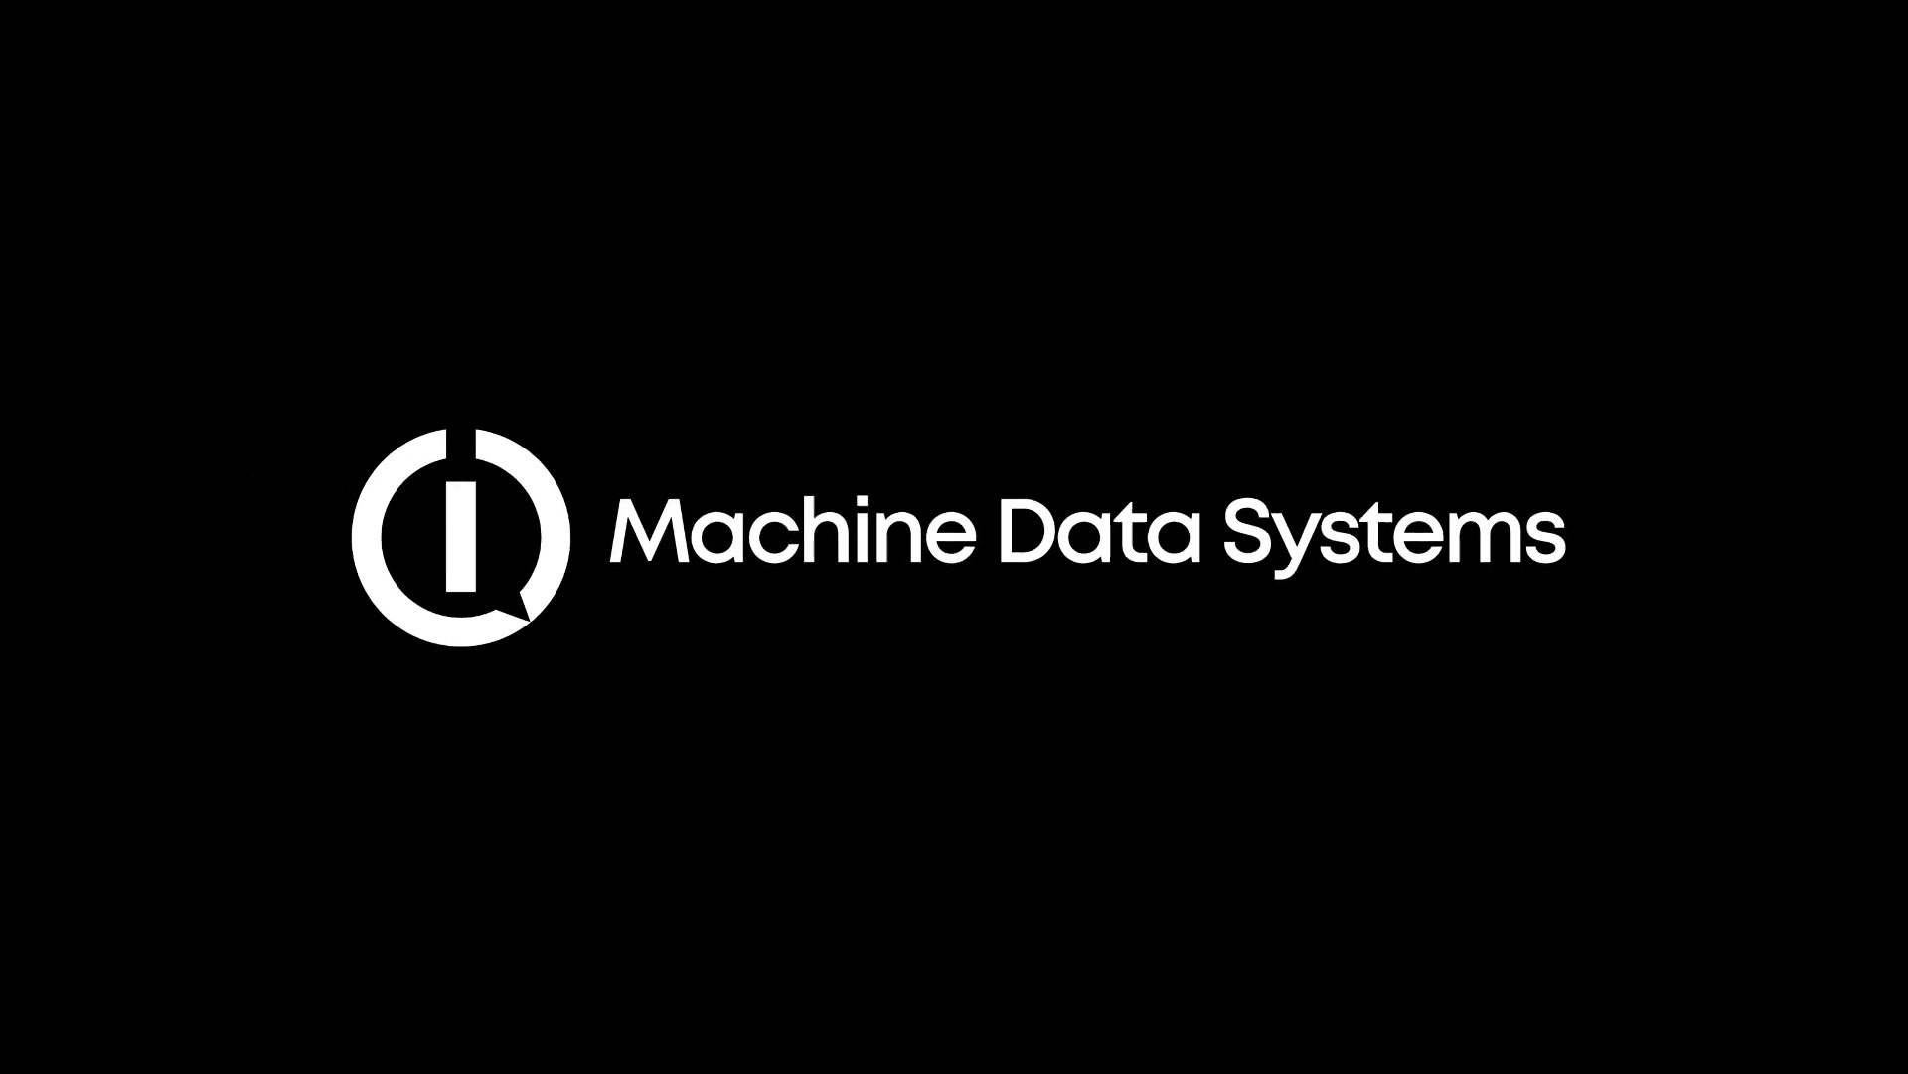